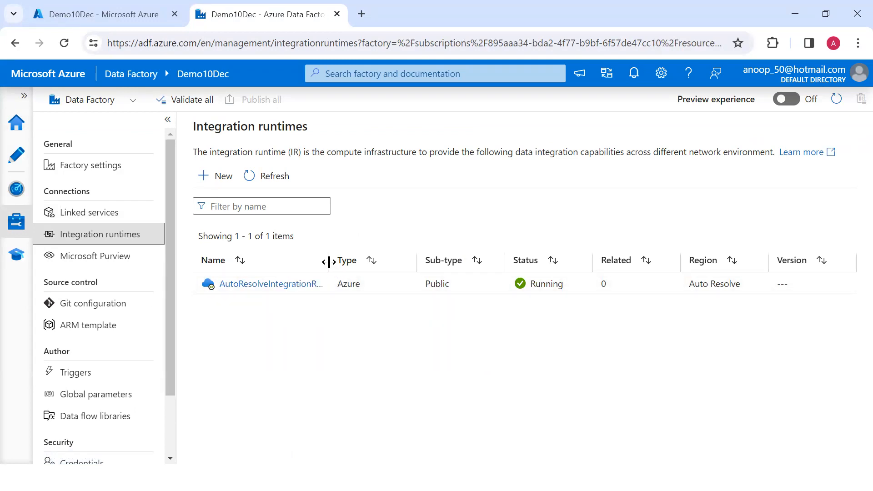
Widen the Name column of the Integration runtimes list, then begin creating a new runtime.
{"action": "left_click_drag", "start_coordinate": [328, 260], "coordinate": [388, 260]}
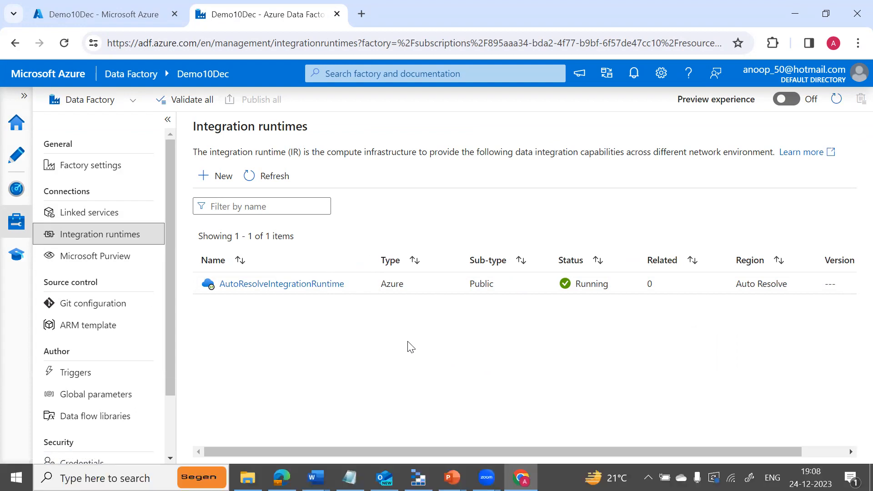
{"action": "left_click", "coordinate": [219, 179]}
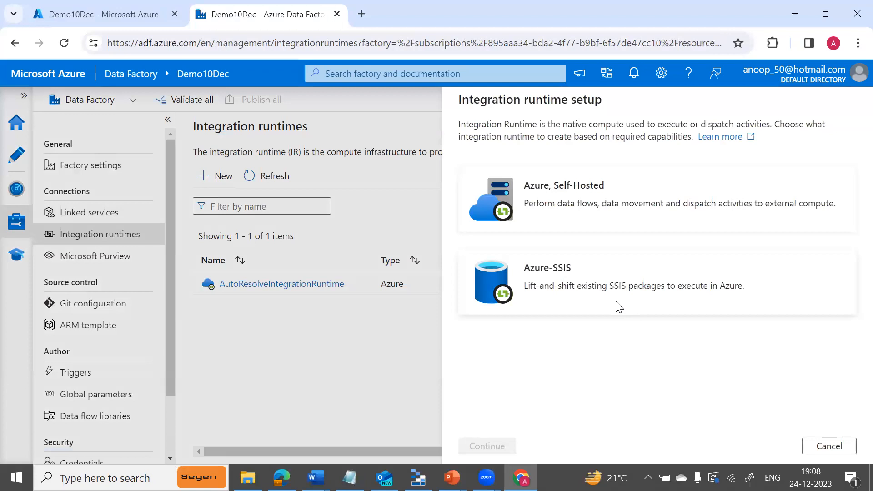
Choose the Azure, Self-Hosted runtime type with the Azure network environment.
{"action": "left_click", "coordinate": [587, 199]}
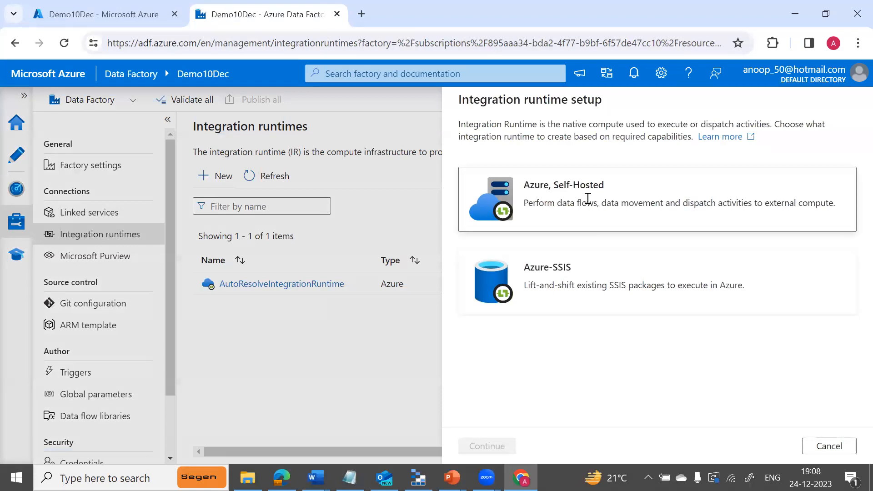
{"action": "left_click", "coordinate": [479, 445]}
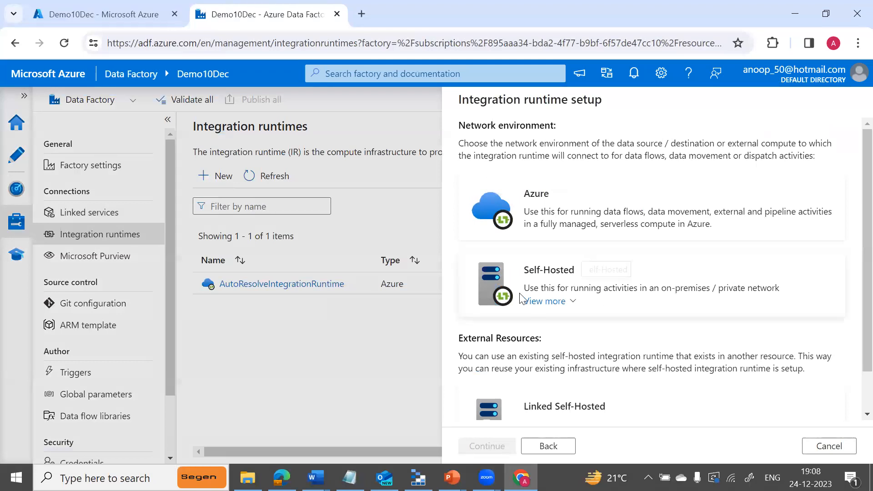
{"action": "left_click", "coordinate": [563, 196]}
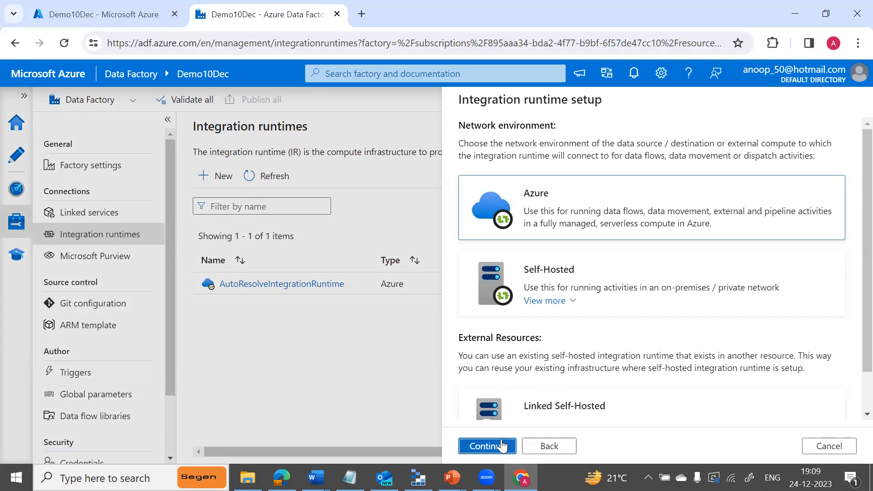
{"action": "left_click", "coordinate": [500, 445]}
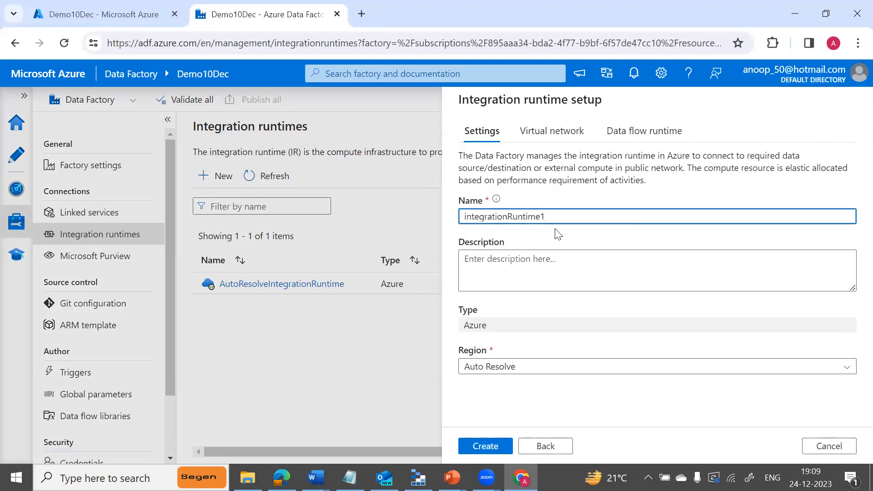
Name the runtime IR2, set its region to Central India, and create it.
{"action": "key", "text": "BackSpace"}
{"action": "key", "text": "BackSpace"}
{"action": "key", "text": "BackSpace"}
{"action": "key", "text": "BackSpace"}
{"action": "key", "text": "BackSpace"}
{"action": "key", "text": "BackSpace"}
{"action": "key", "text": "BackSpace"}
{"action": "key", "text": "BackSpace"}
{"action": "key", "text": "BackSpace"}
{"action": "key", "text": "BackSpace"}
{"action": "key", "text": "BackSpace"}
{"action": "key", "text": "BackSpace"}
{"action": "key", "text": "BackSpace"}
{"action": "key", "text": "BackSpace"}
{"action": "key", "text": "BackSpace"}
{"action": "key", "text": "BackSpace"}
{"action": "key", "text": "BackSpace"}
{"action": "key", "text": "BackSpace"}
{"action": "key", "text": "BackSpace"}
{"action": "type", "text": "IR2"}
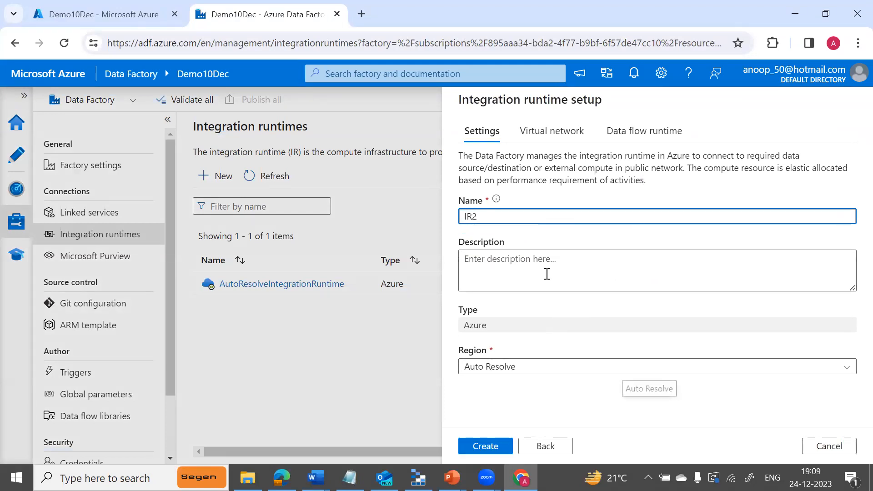
{"action": "left_click", "coordinate": [695, 369]}
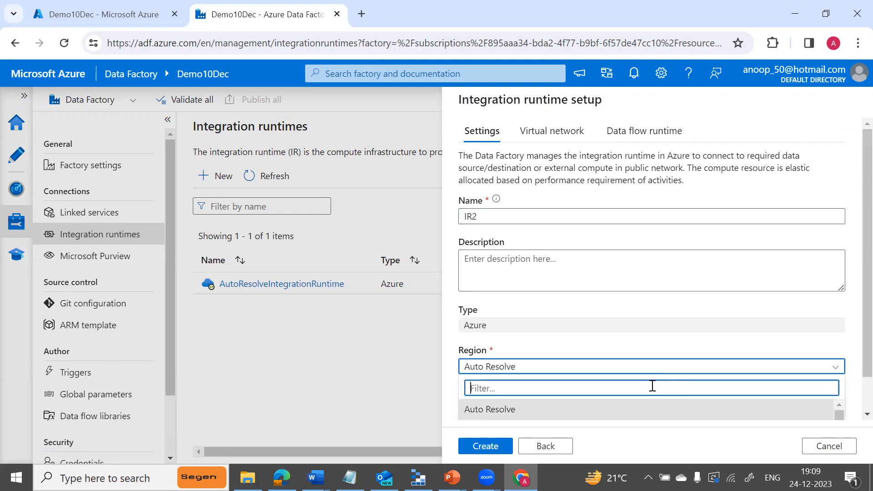
{"action": "type", "text": "cen"}
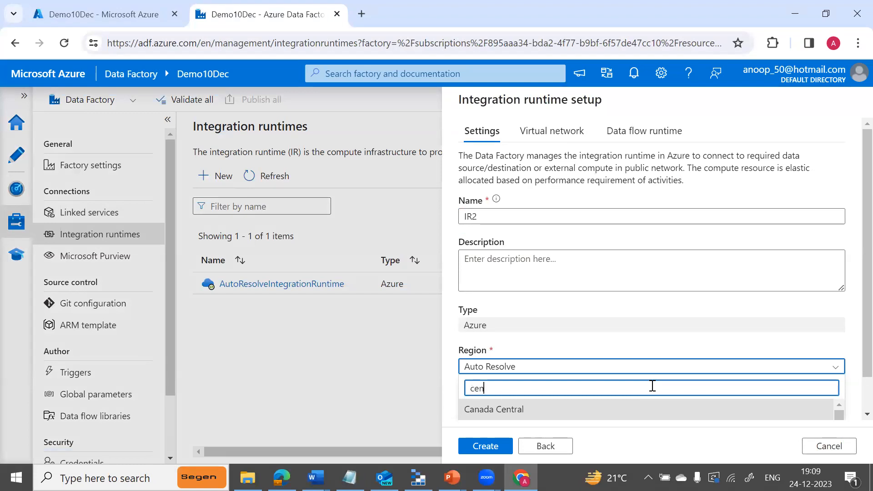
{"action": "type", "text": "tral in"}
{"action": "left_click", "coordinate": [491, 409]}
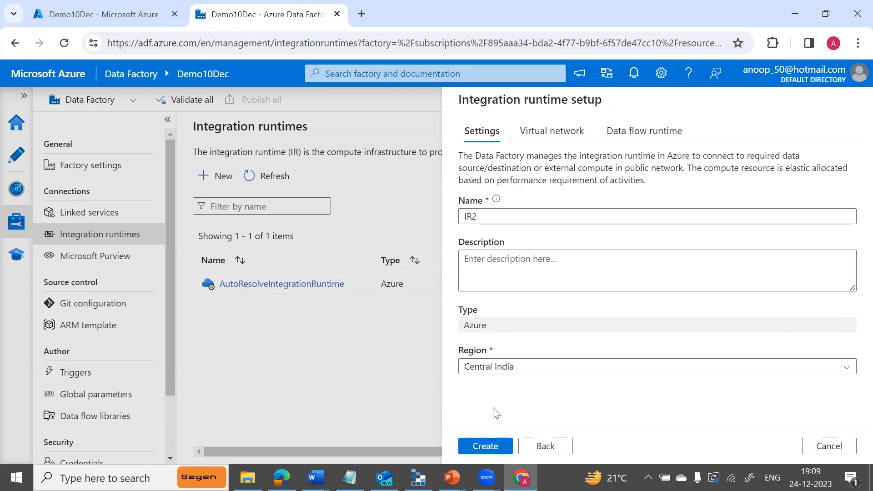
{"action": "left_click", "coordinate": [485, 447]}
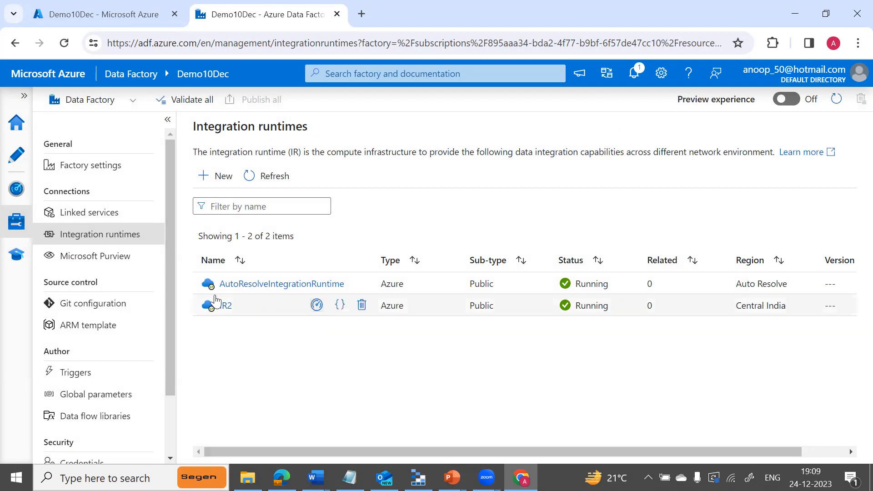
Switch the ls_blobstorage linked service to connect via IR2 and apply the change.
{"action": "left_click", "coordinate": [89, 213]}
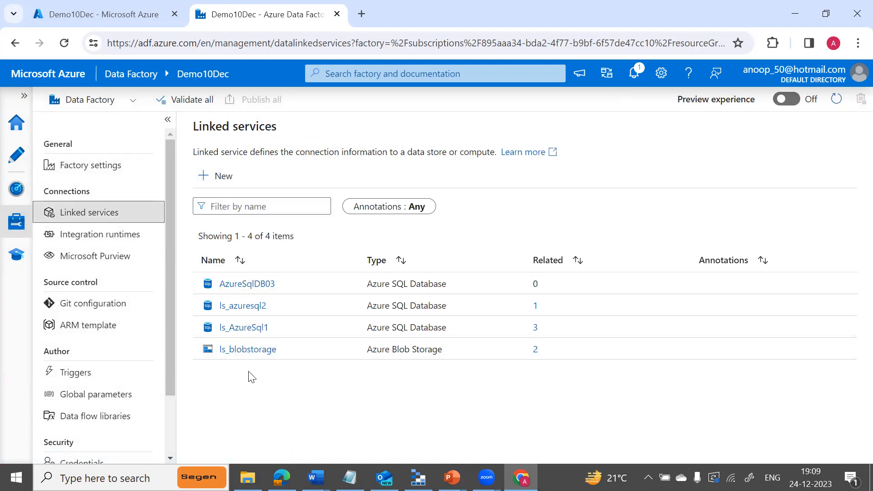
{"action": "left_click", "coordinate": [261, 354]}
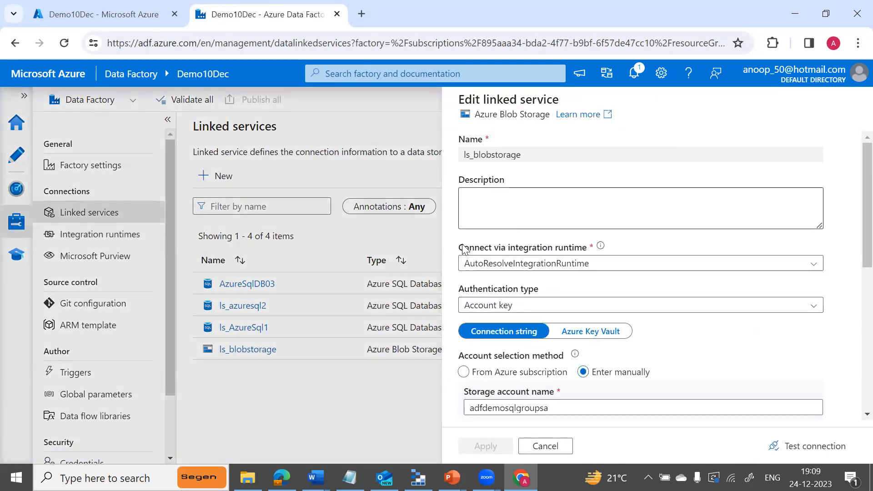
{"action": "left_click", "coordinate": [811, 267]}
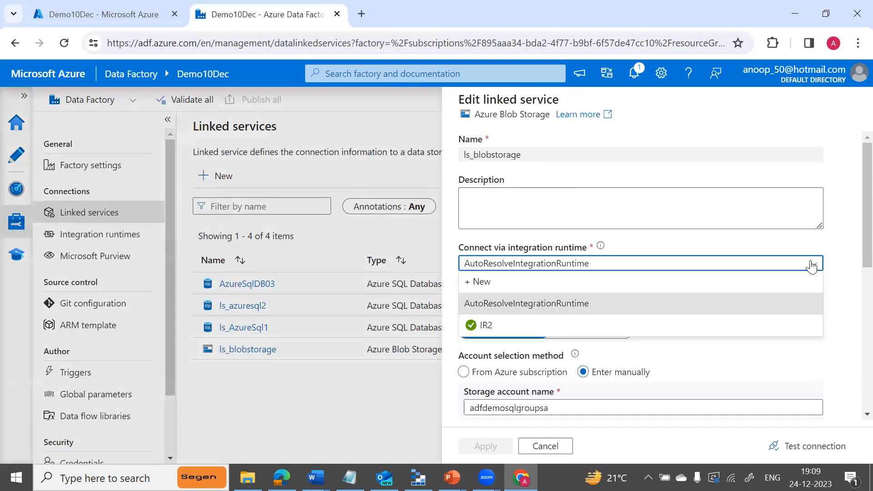
{"action": "left_click", "coordinate": [520, 327]}
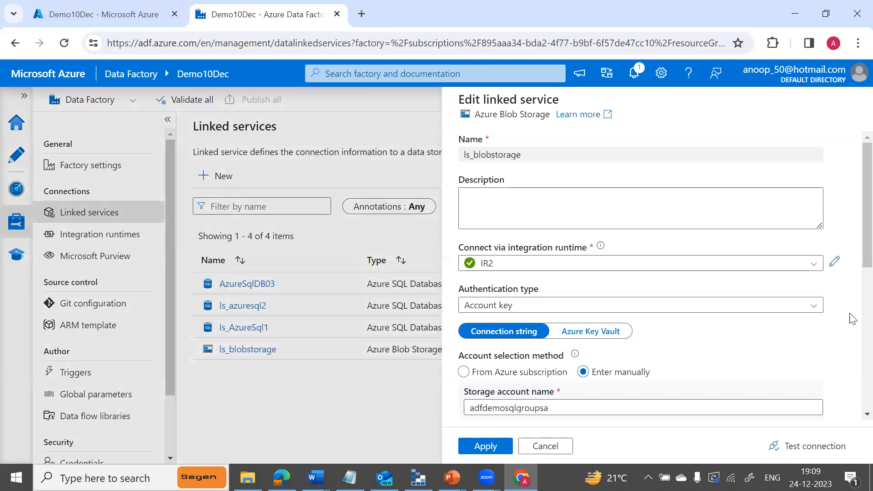
{"action": "left_click", "coordinate": [491, 447]}
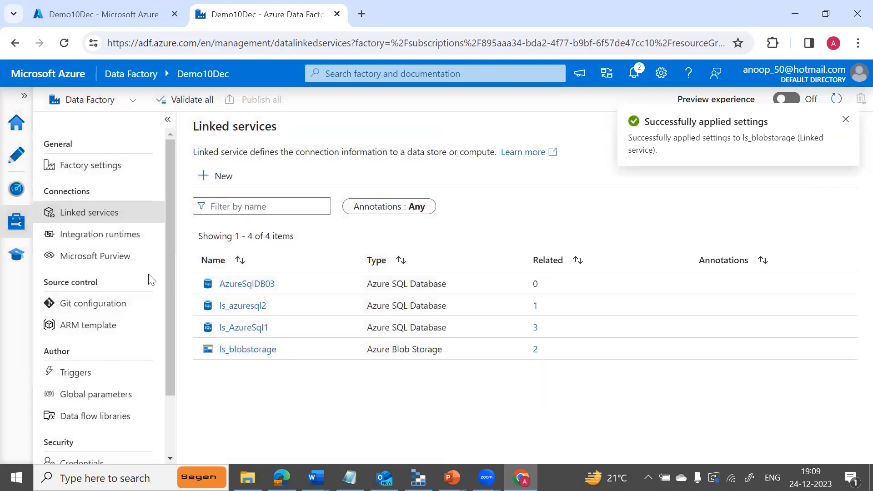
Open the pl_copytotext and pl_copyfromtext pipelines, leaving pl_copytotext's Copy data activity on the canvas.
{"action": "left_click", "coordinate": [17, 157]}
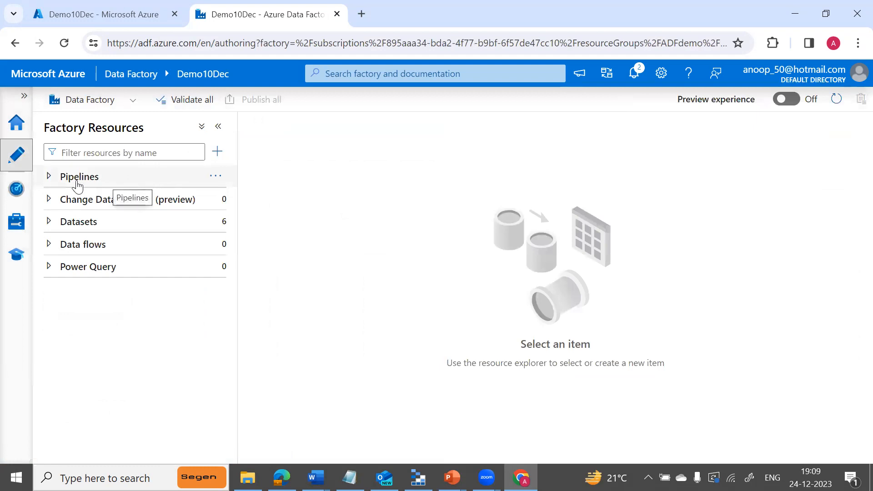
{"action": "left_click", "coordinate": [48, 177]}
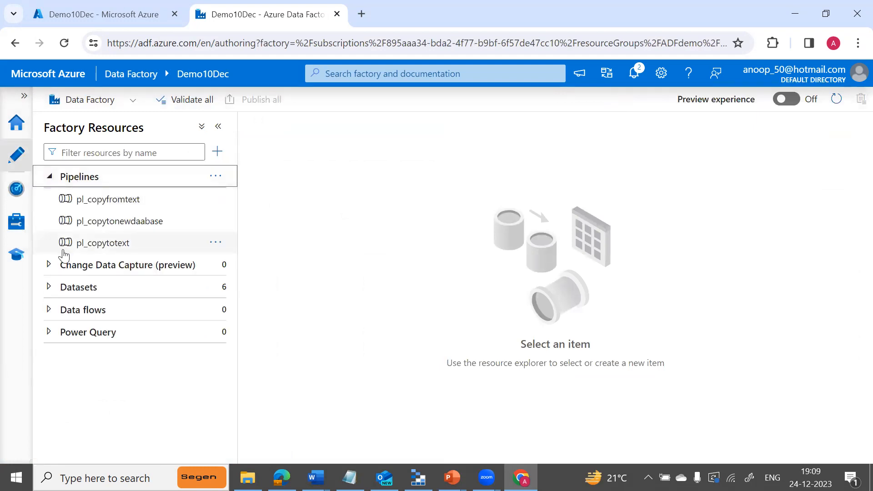
{"action": "left_click", "coordinate": [107, 246]}
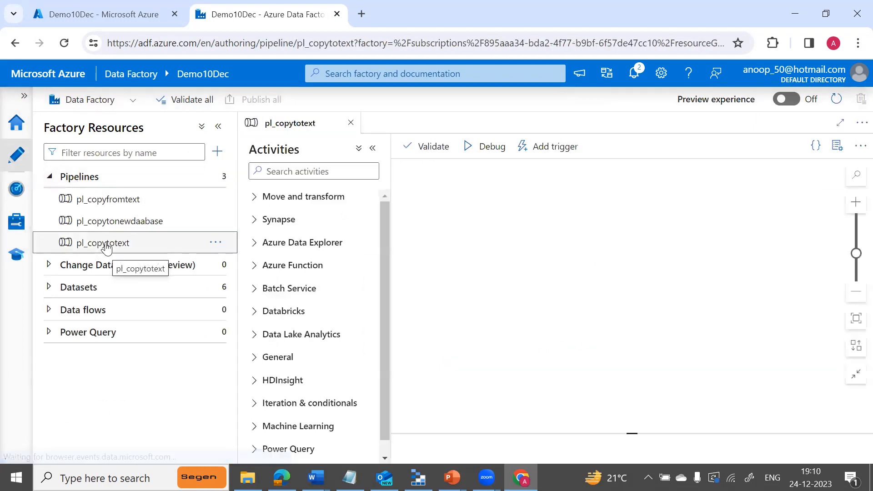
{"action": "left_click", "coordinate": [114, 200]}
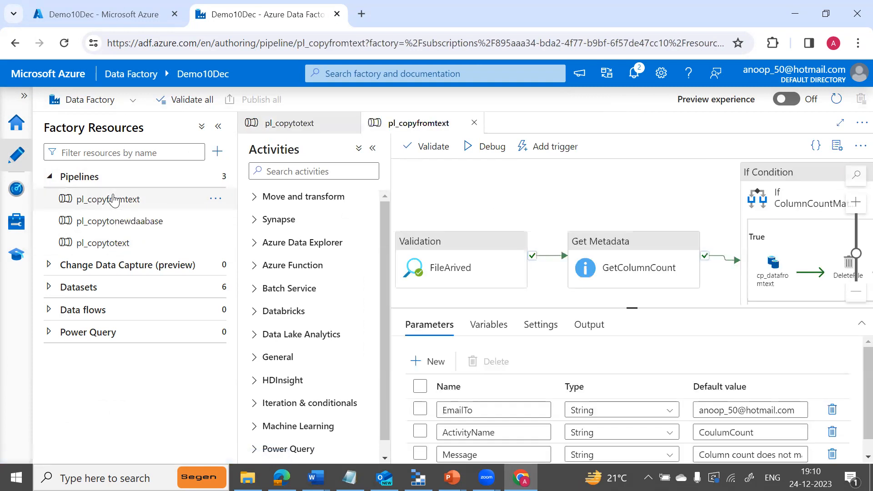
{"action": "left_click", "coordinate": [117, 243]}
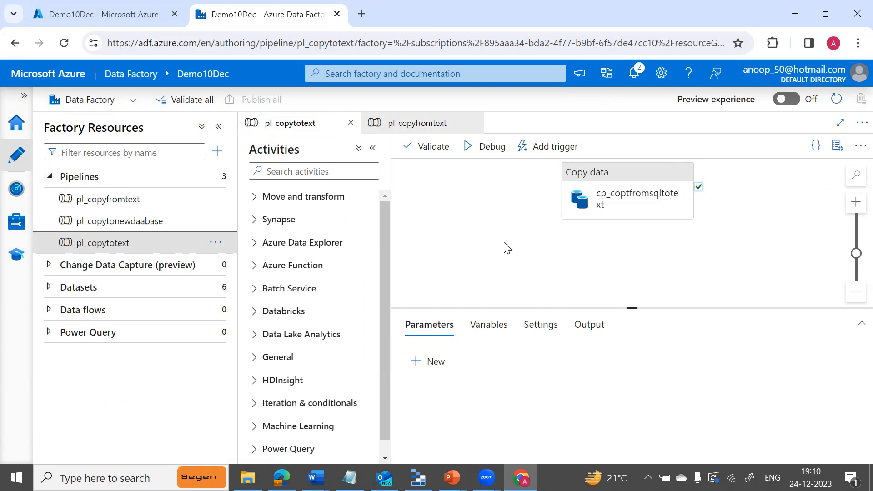
{"action": "left_click", "coordinate": [373, 148]}
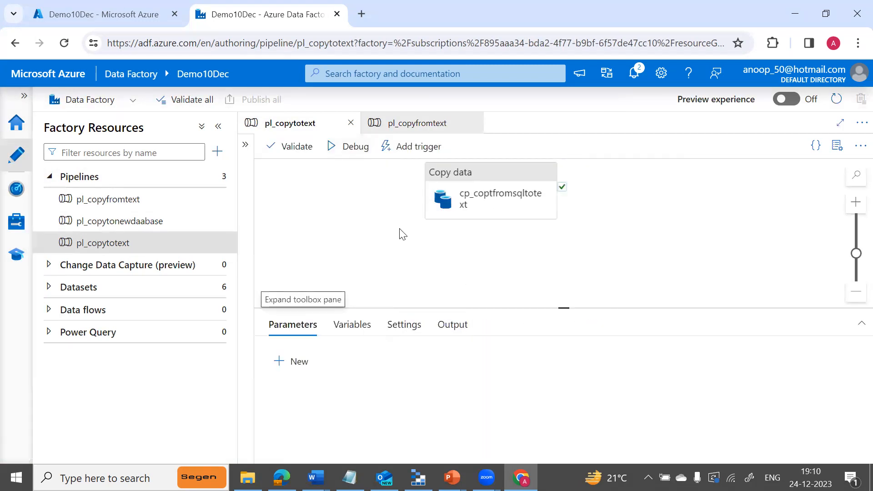
Debug-run pl_copytotext, refresh until Succeeded, and resize columns to confirm it ran on IR2.
{"action": "left_click", "coordinate": [335, 147]}
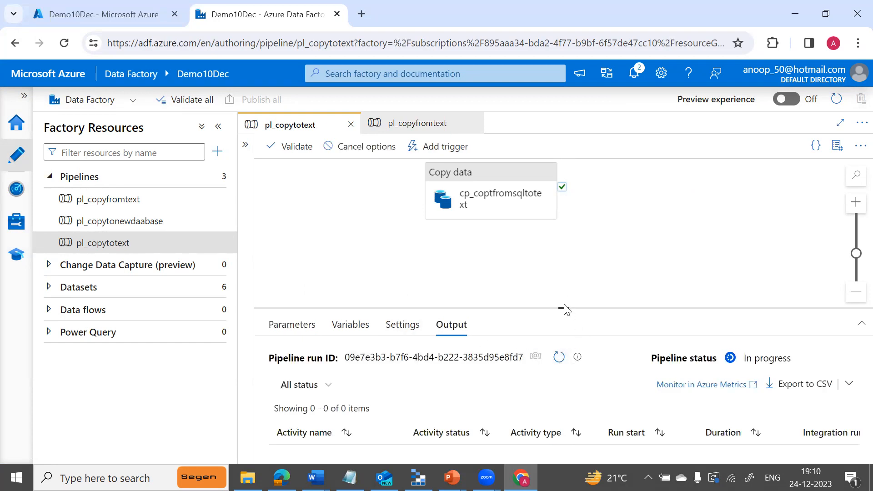
{"action": "left_click_drag", "start_coordinate": [563, 306], "coordinate": [559, 254]}
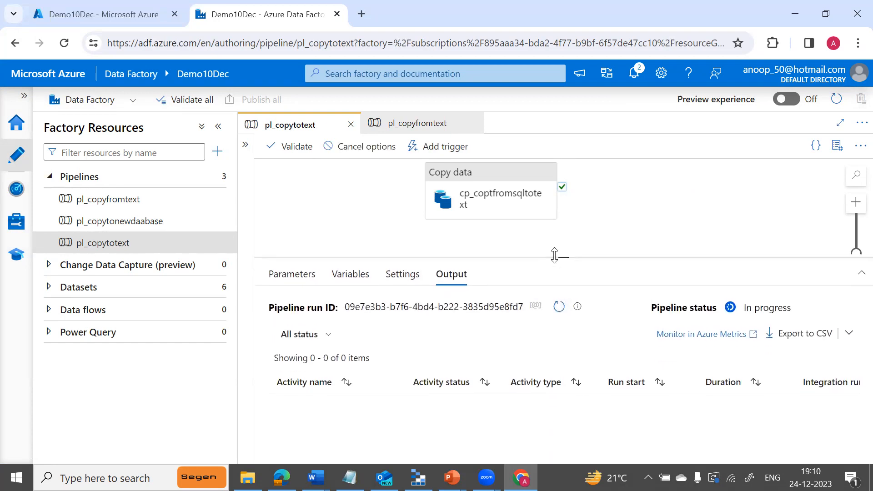
{"action": "left_click", "coordinate": [559, 307]}
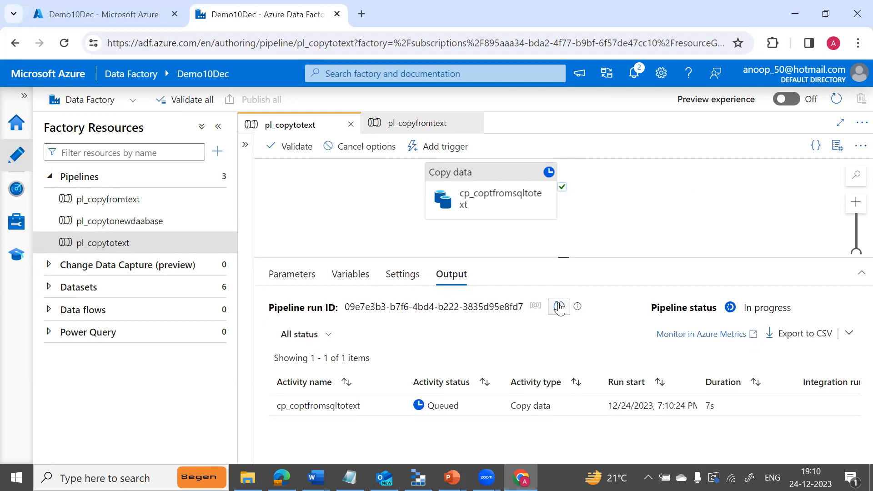
{"action": "left_click", "coordinate": [559, 307]}
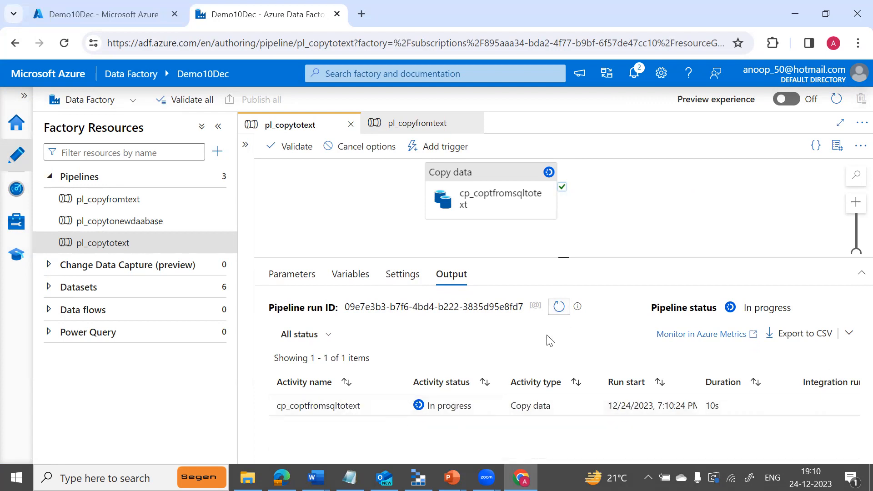
{"action": "left_click", "coordinate": [559, 312]}
{"action": "left_click", "coordinate": [558, 312]}
{"action": "left_click", "coordinate": [558, 313]}
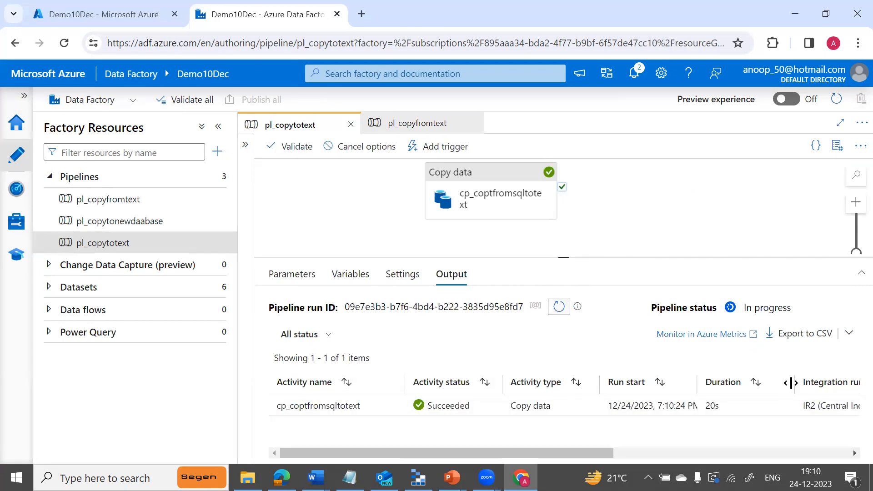
{"action": "left_click_drag", "start_coordinate": [793, 383], "coordinate": [752, 384]}
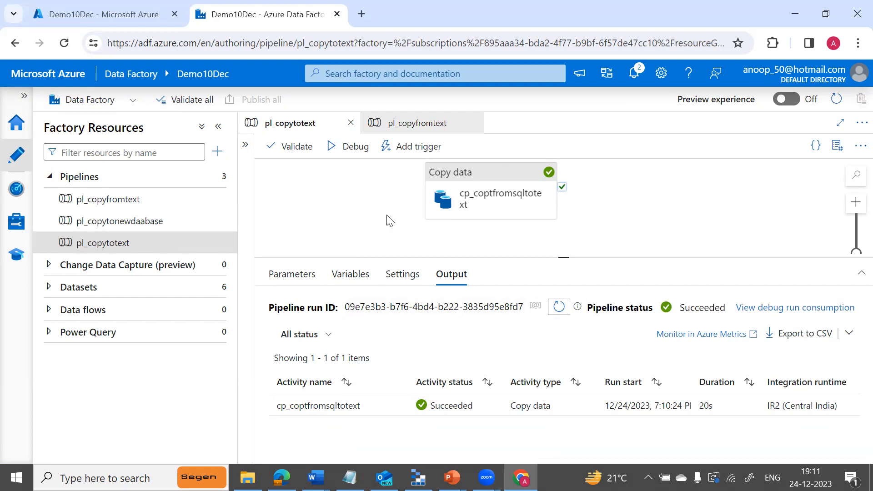
{"action": "key", "text": "alt+Tab"}
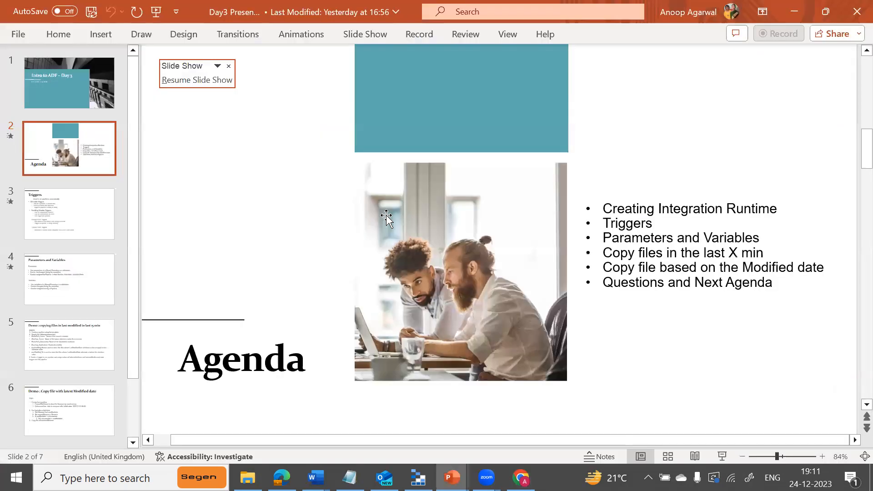
Resume the PowerPoint slide show and advance to the Triggers slide's Schedule Triggers bullets.
{"action": "key", "text": "alt+Tab"}
{"action": "key", "text": "alt+Tab"}
{"action": "key", "text": "alt+Tab"}
{"action": "key", "text": "alt+Tab"}
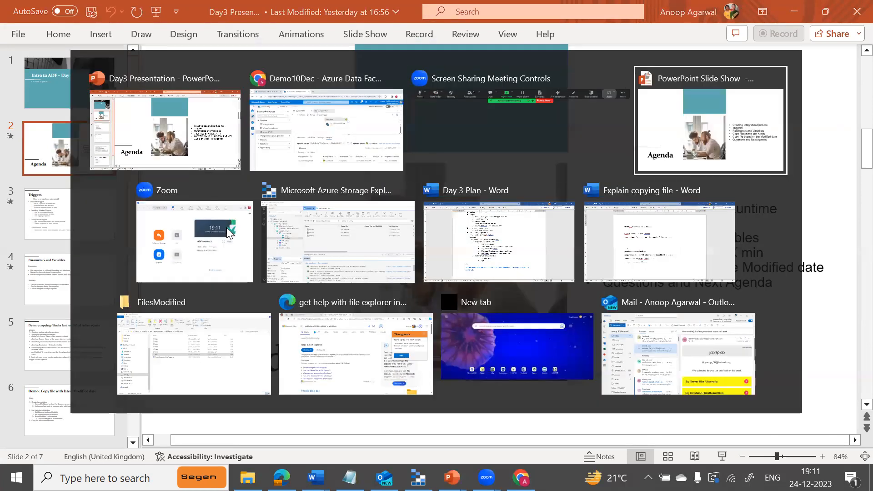
{"action": "key", "text": "Right"}
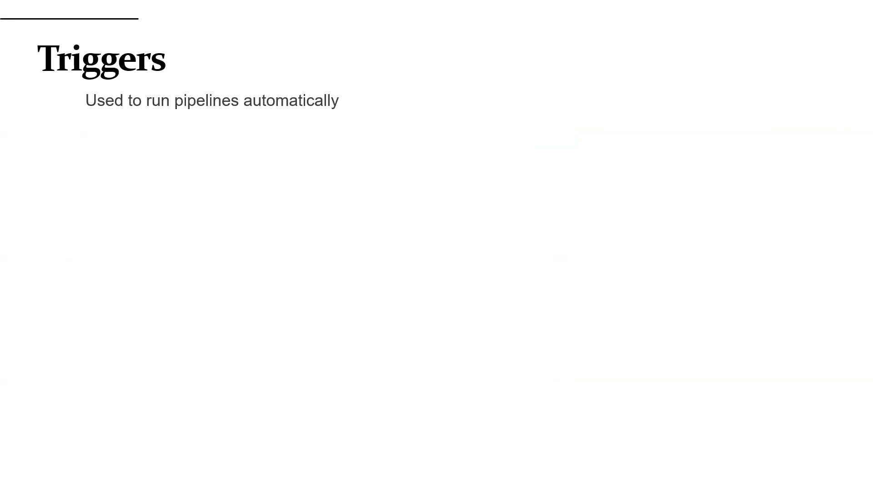
{"action": "key", "text": "Right"}
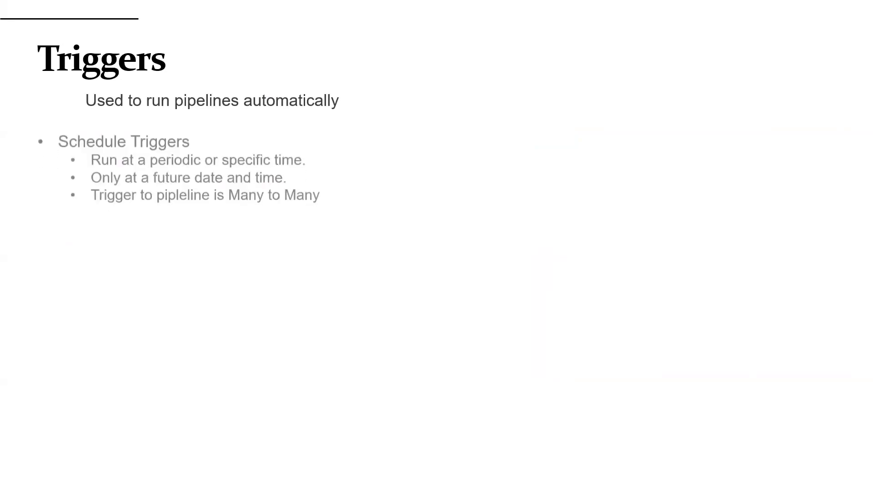
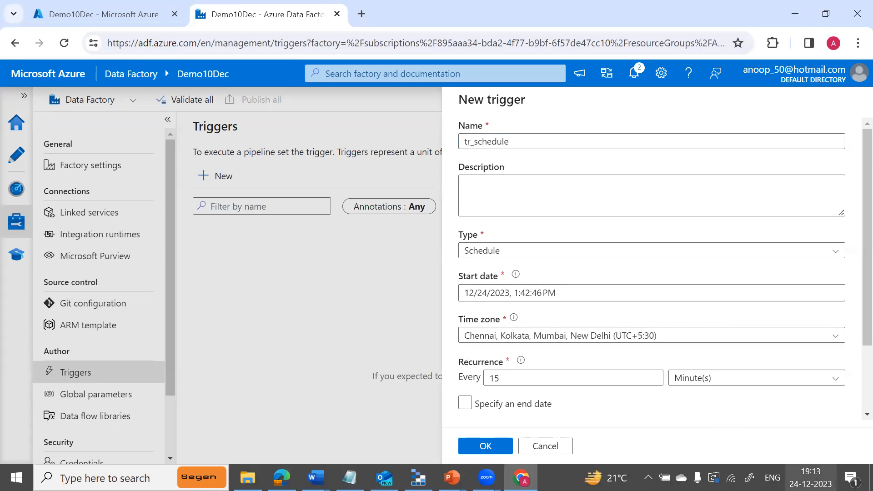
Switch tr_schedule's recurrence unit to Day(s) and clear the Every interval box.
{"action": "left_click", "coordinate": [519, 294]}
{"action": "left_click", "coordinate": [518, 294]}
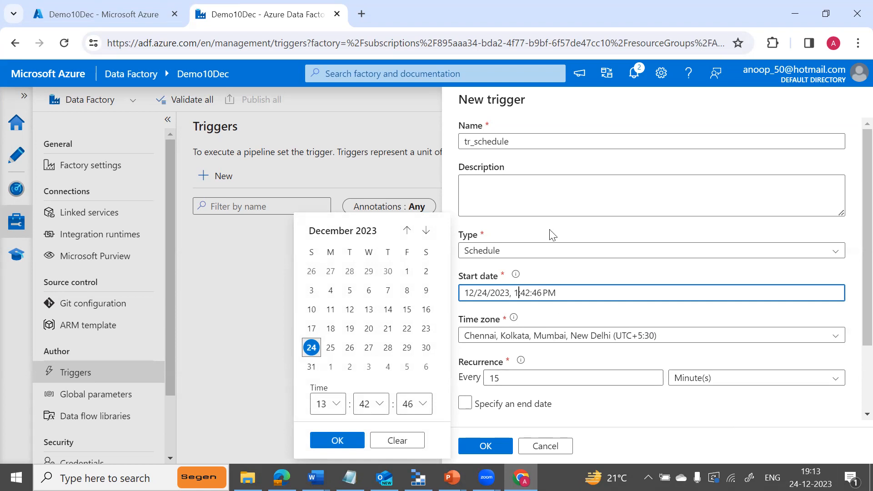
{"action": "left_click", "coordinate": [628, 177]}
{"action": "left_click", "coordinate": [845, 277]}
{"action": "scroll", "coordinate": [851, 328], "scroll_direction": "down", "scroll_amount": 2}
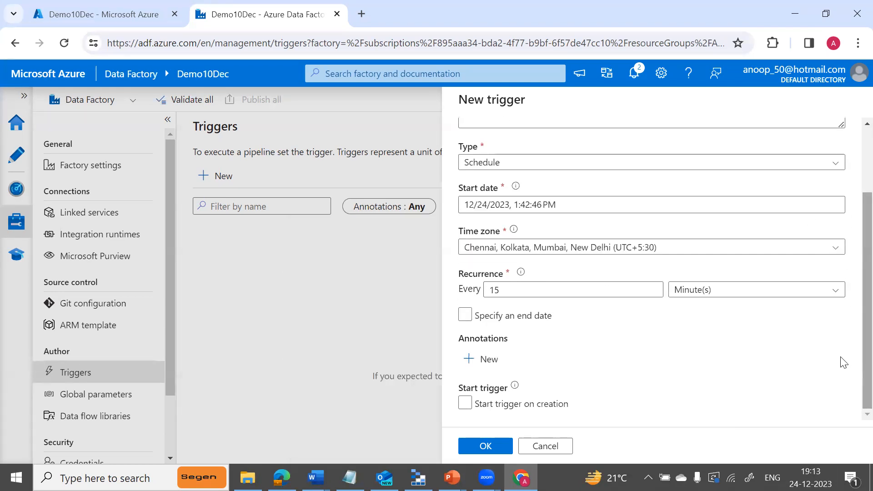
{"action": "left_click", "coordinate": [730, 296]}
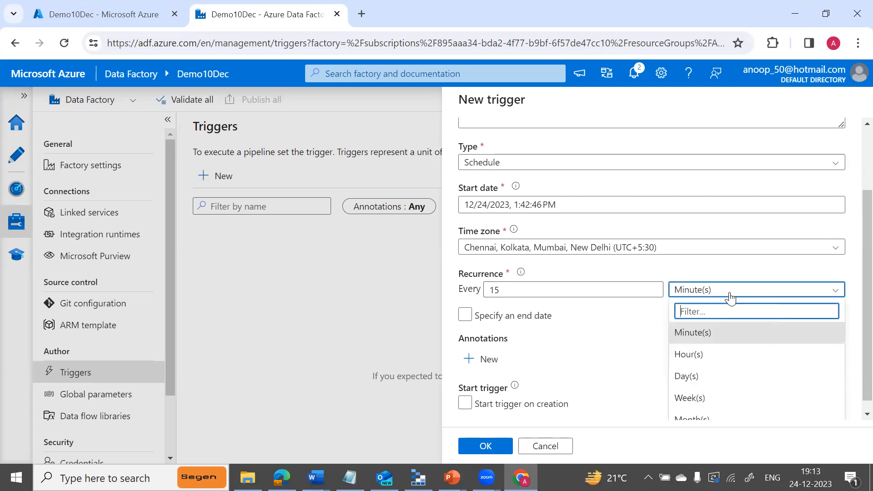
{"action": "left_click", "coordinate": [697, 377]}
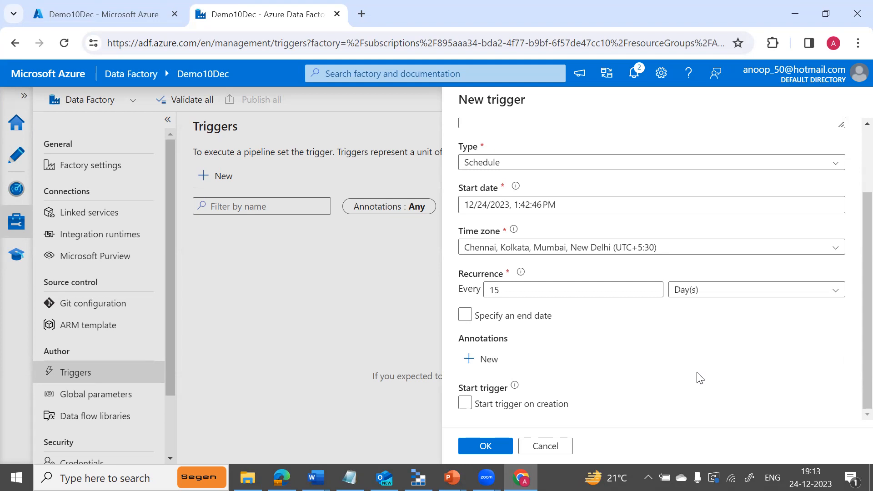
{"action": "left_click", "coordinate": [552, 288]}
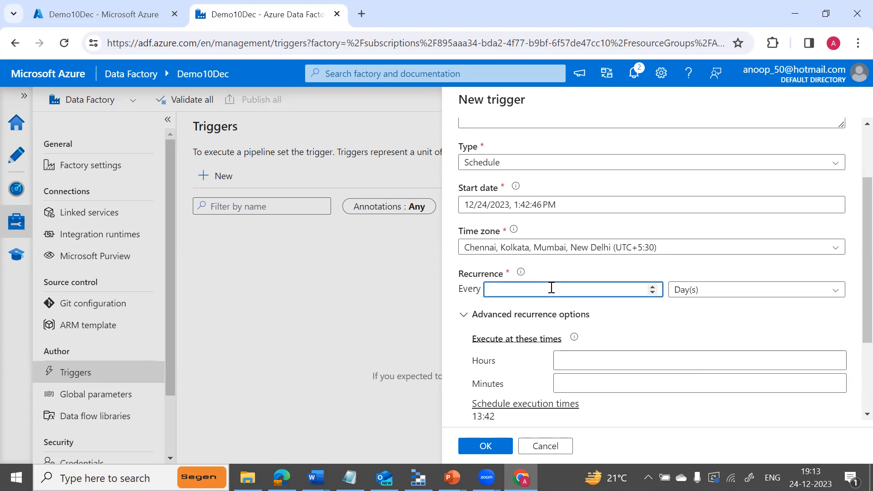
Add execution hour 19 and execution minutes 14 and 30 to tr_schedule.
{"action": "left_click", "coordinate": [580, 362]}
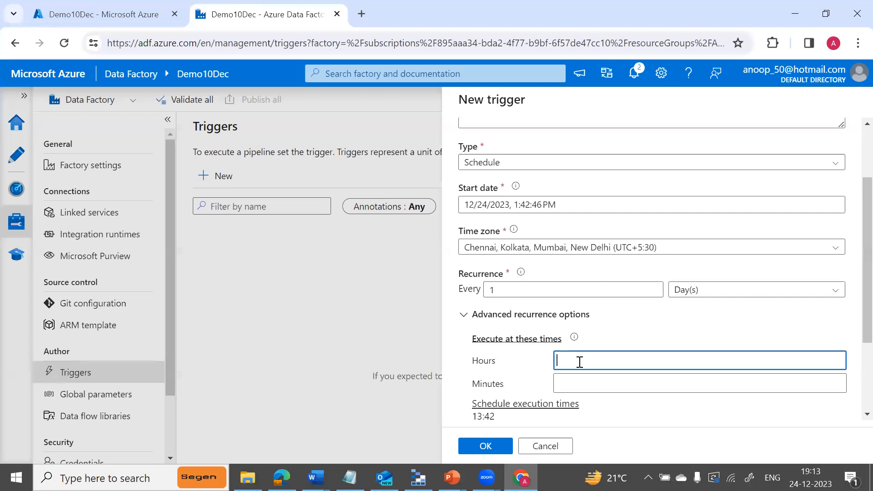
{"action": "type", "text": "19"}
{"action": "key", "text": "Return"}
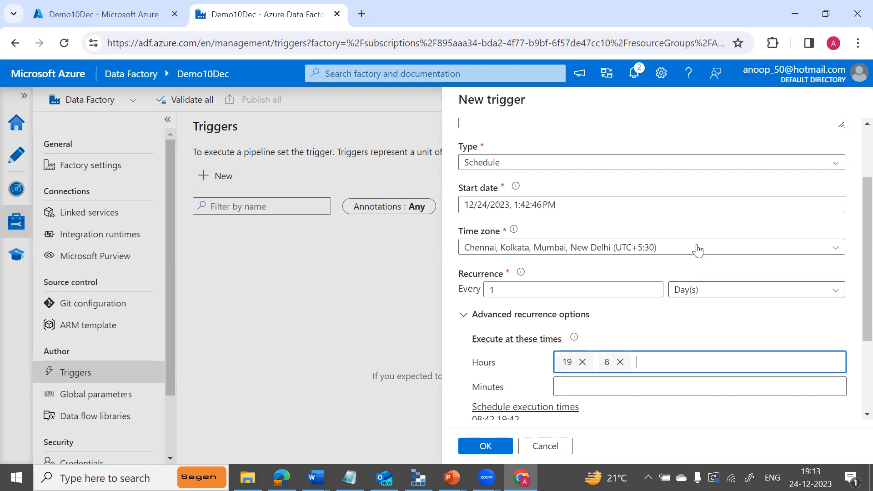
{"action": "scroll", "coordinate": [851, 281], "scroll_direction": "down", "scroll_amount": 2}
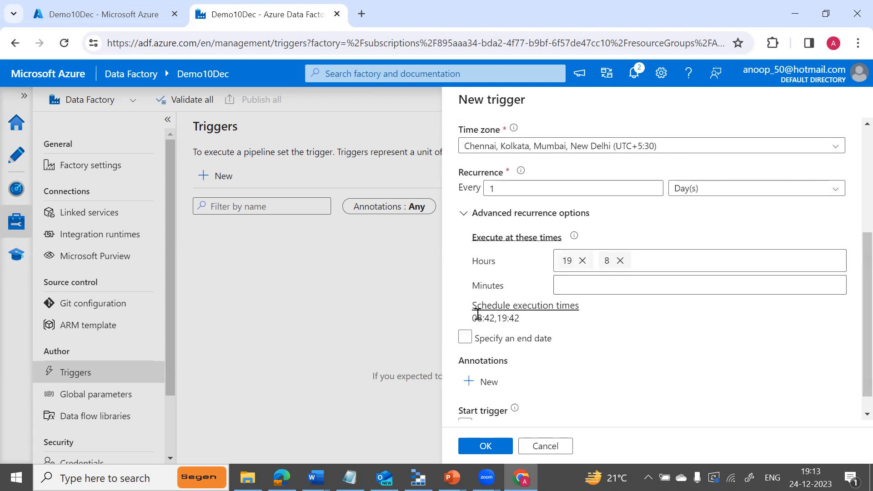
{"action": "left_click", "coordinate": [569, 283]}
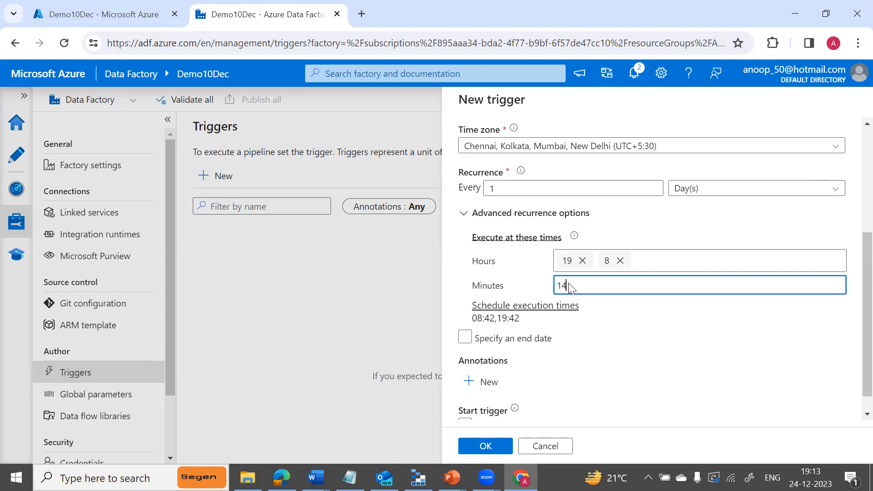
{"action": "type", "text": "14"}
{"action": "key", "text": "Return"}
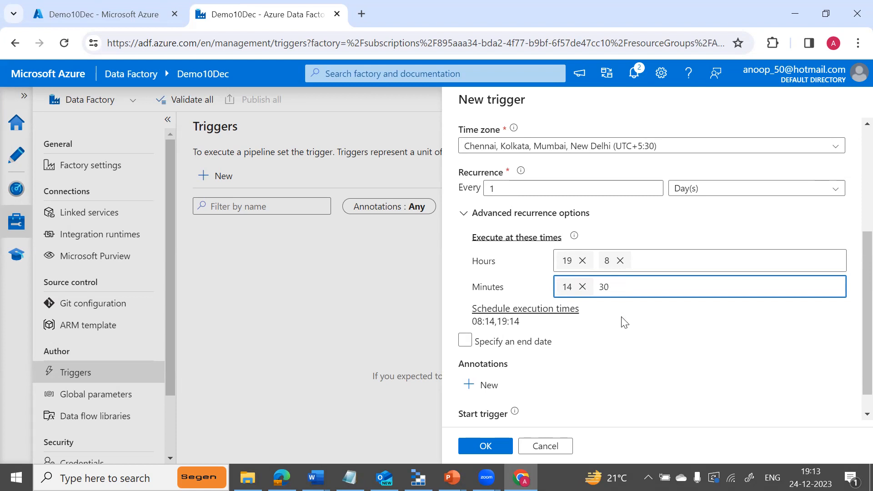
{"action": "type", "text": "30"}
{"action": "key", "text": "Return"}
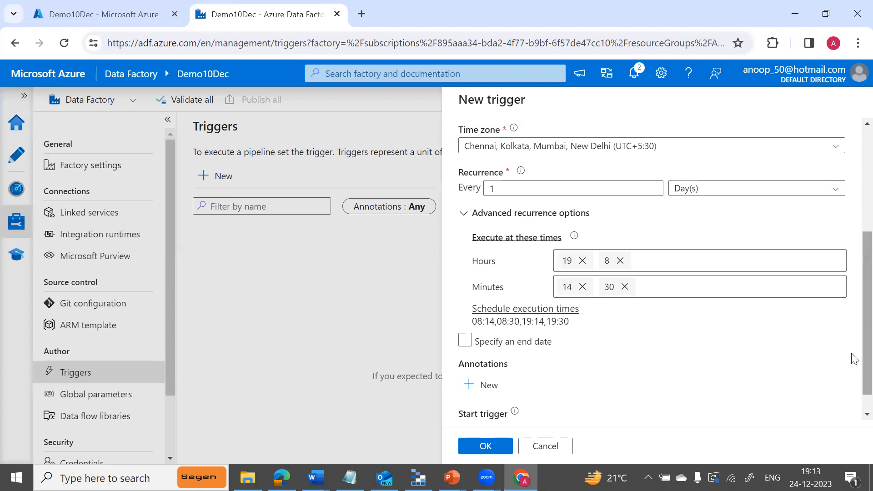
Enable Start trigger on creation, replace minutes 14 and 30 with 15, and create the trigger.
{"action": "scroll", "coordinate": [854, 397], "scroll_direction": "down", "scroll_amount": 1}
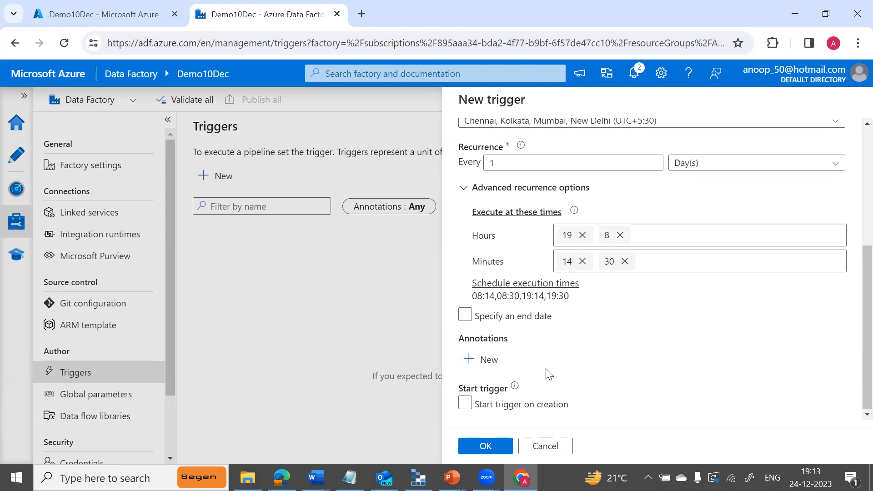
{"action": "left_click", "coordinate": [465, 406]}
{"action": "left_click", "coordinate": [464, 406]}
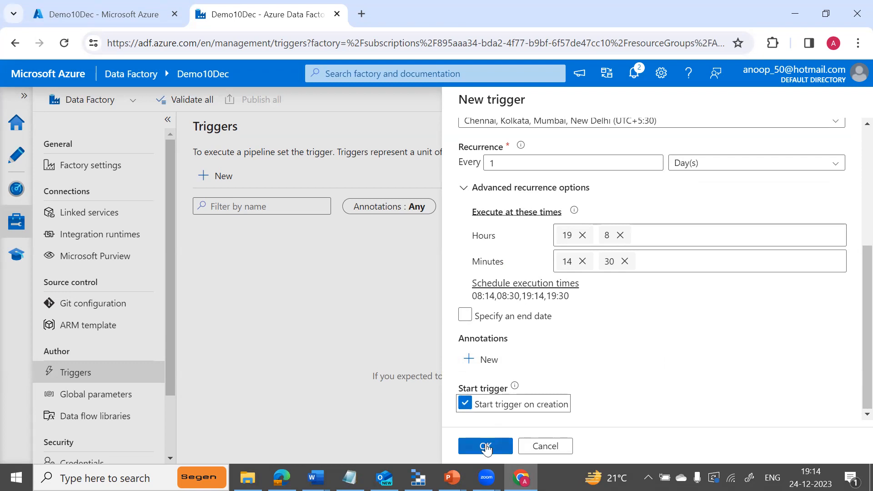
{"action": "left_click", "coordinate": [582, 261]}
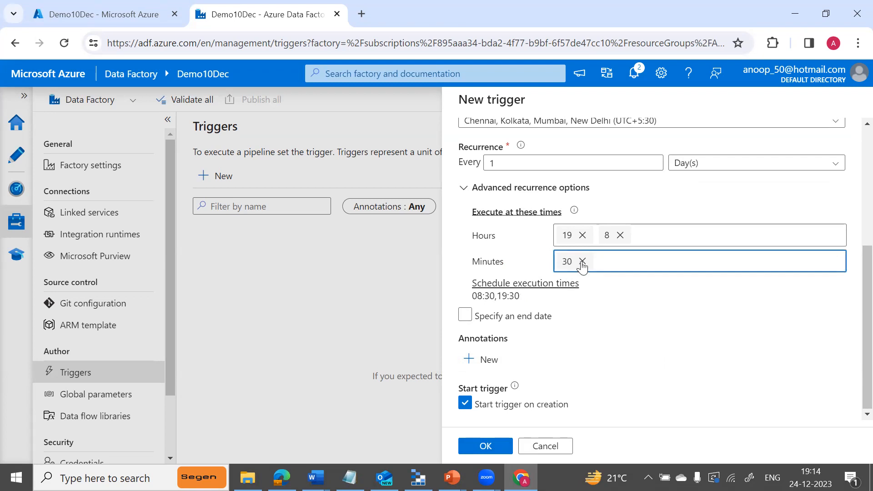
{"action": "left_click", "coordinate": [581, 262]}
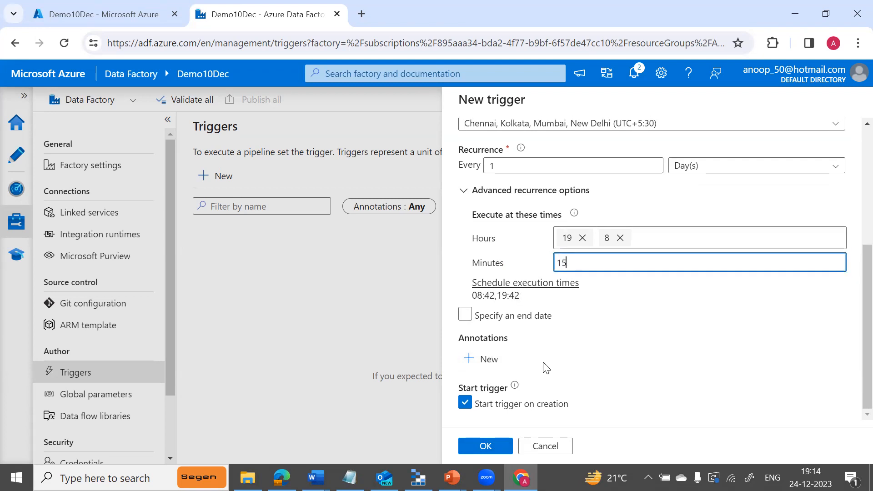
{"action": "left_click", "coordinate": [599, 338]}
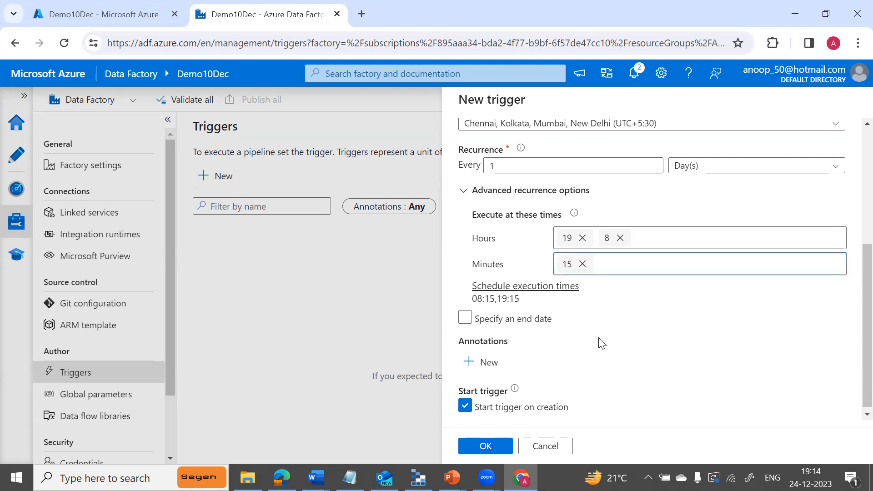
{"action": "left_click", "coordinate": [486, 446]}
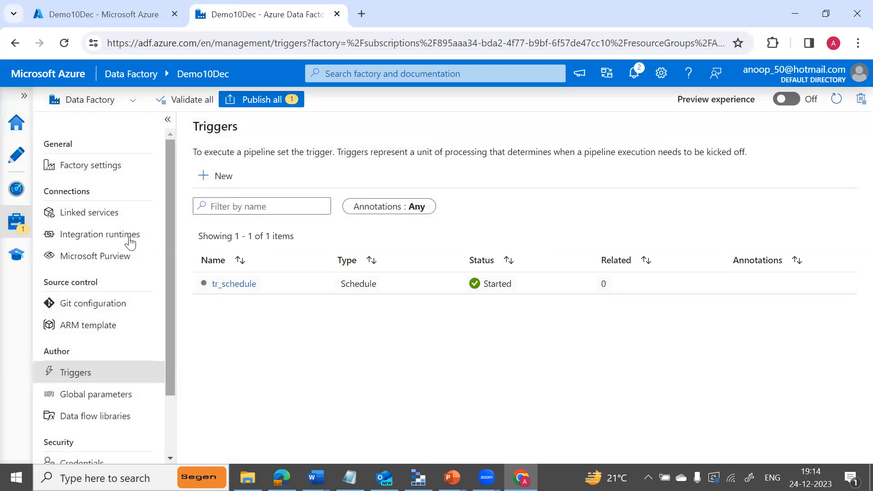
Open pl_copytotext in Author and choose Add trigger > New/Edit.
{"action": "left_click", "coordinate": [18, 158]}
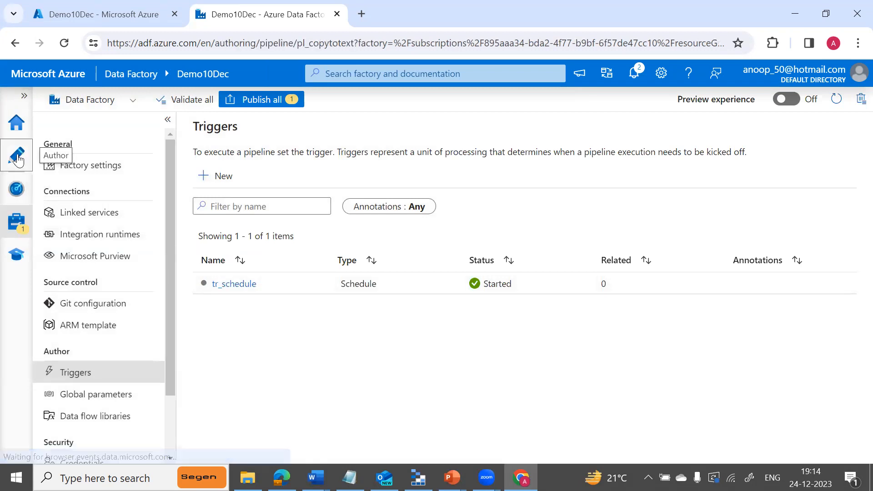
{"action": "left_click", "coordinate": [142, 245]}
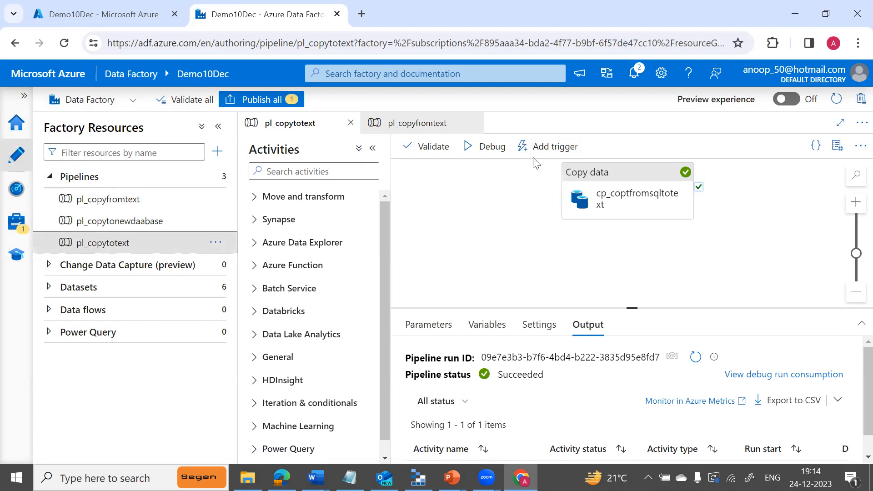
{"action": "left_click", "coordinate": [549, 151]}
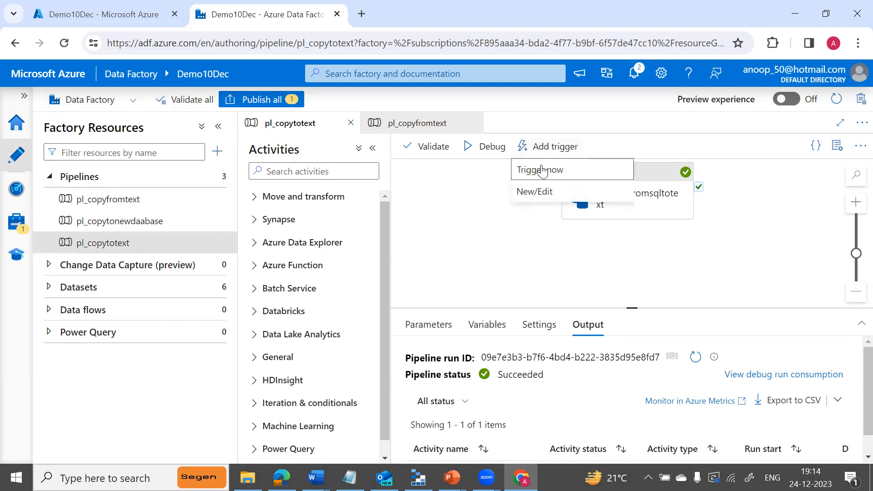
{"action": "left_click", "coordinate": [536, 195]}
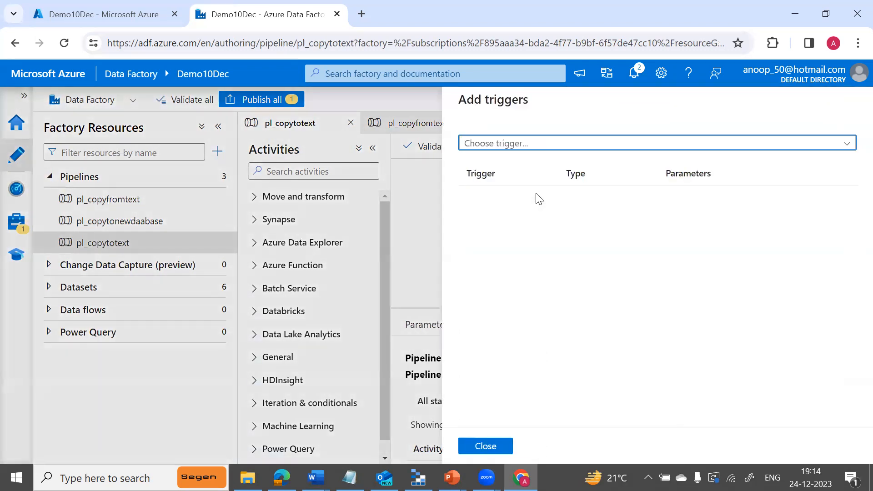
Attach tr_schedule to pl_copytotext and confirm its settings.
{"action": "left_click", "coordinate": [847, 144]}
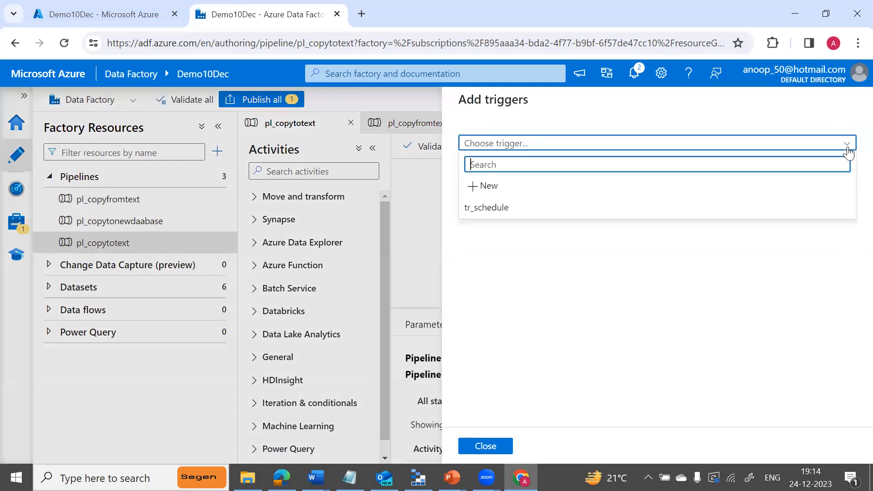
{"action": "left_click", "coordinate": [508, 209]}
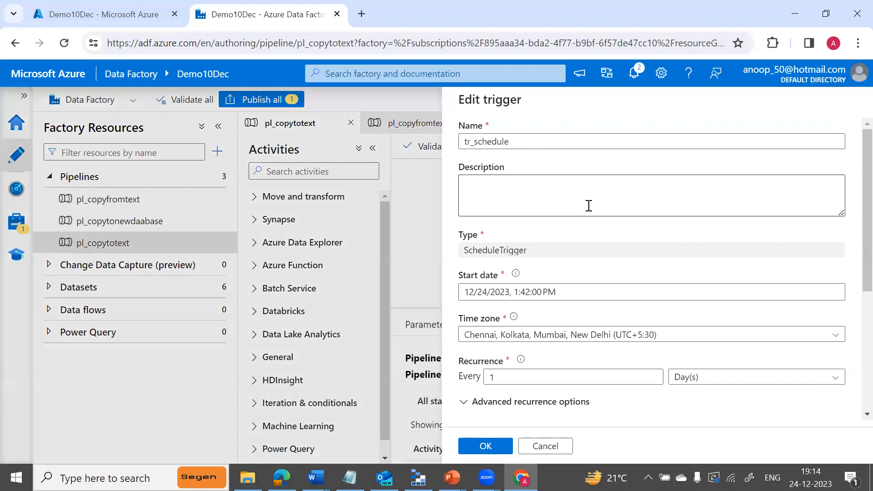
{"action": "scroll", "coordinate": [853, 237], "scroll_direction": "down", "scroll_amount": 5}
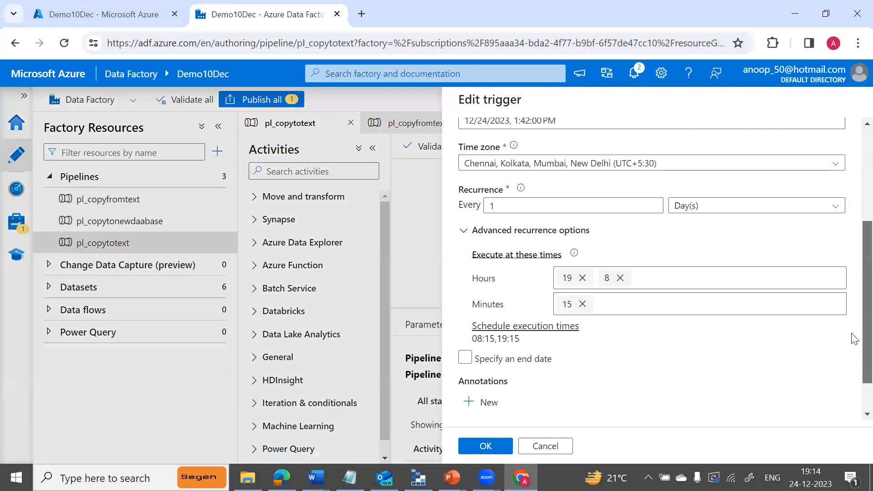
{"action": "scroll", "coordinate": [853, 343], "scroll_direction": "up", "scroll_amount": 1}
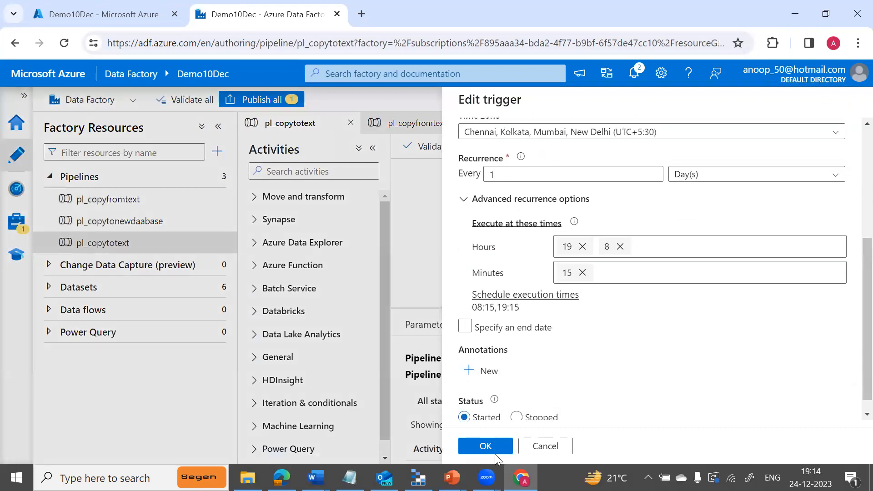
{"action": "left_click", "coordinate": [484, 447]}
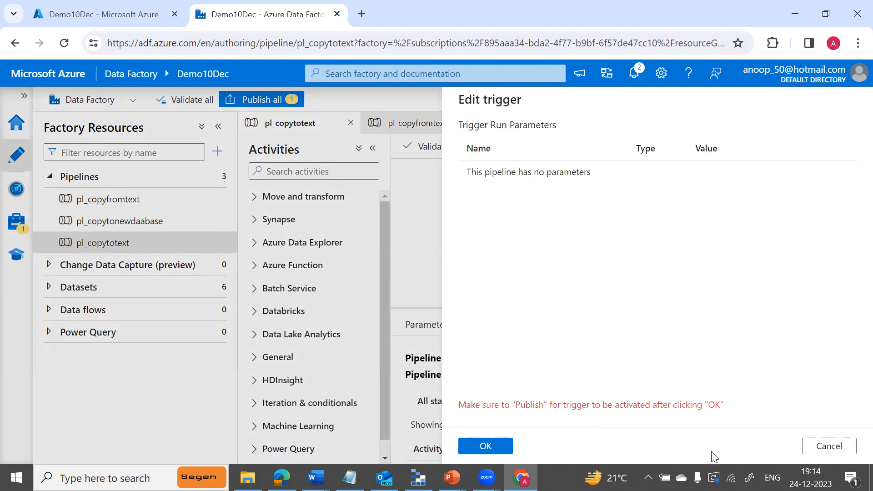
{"action": "left_click", "coordinate": [486, 446]}
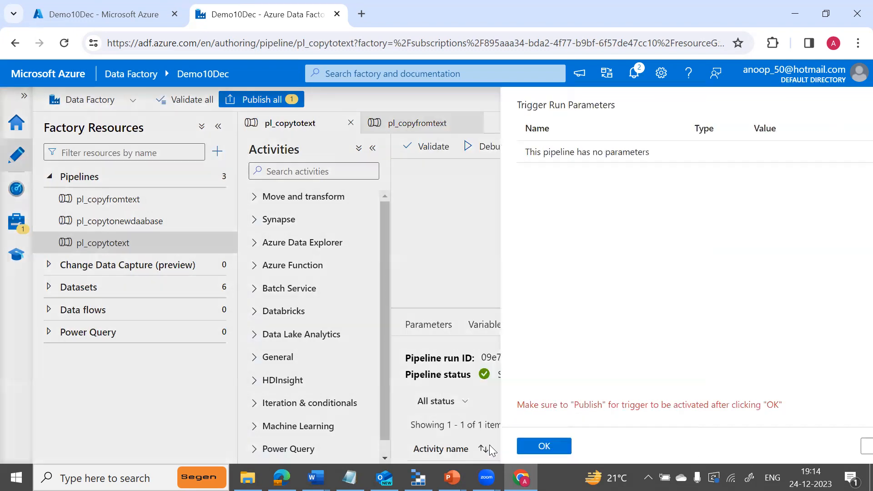
Publish the pending tr_schedule change to the live factory.
{"action": "left_click", "coordinate": [267, 97]}
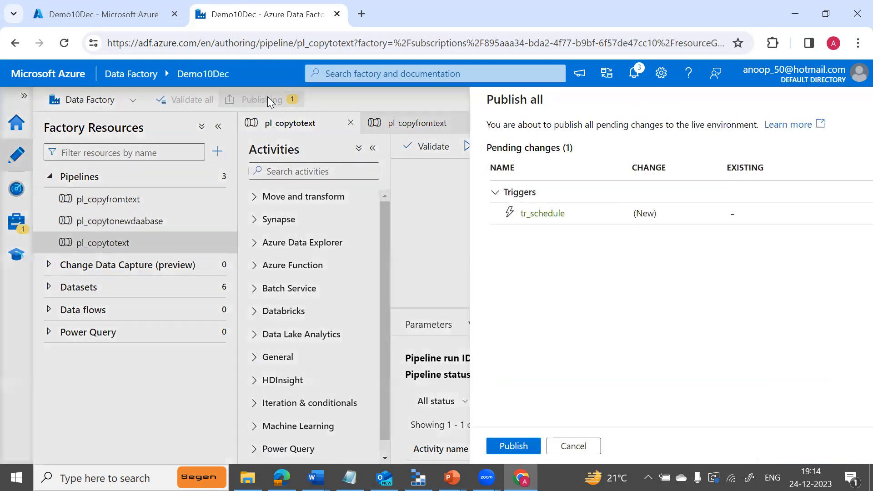
{"action": "left_click", "coordinate": [486, 446]}
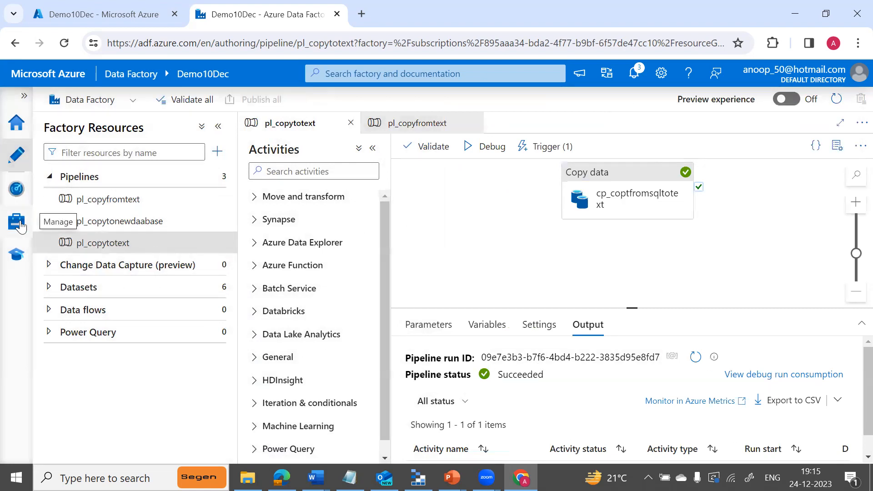
Refresh Schedule trigger runs in Monitor, then return to pl_copytotext in Author.
{"action": "left_click", "coordinate": [17, 188]}
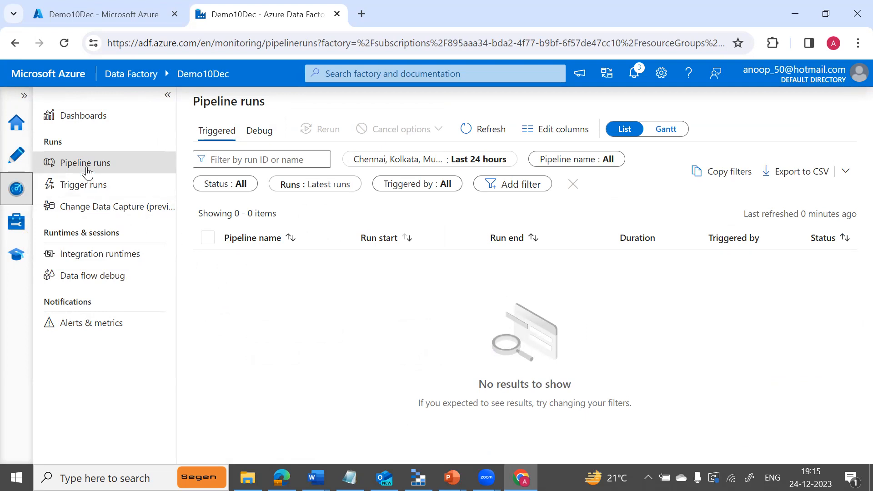
{"action": "left_click", "coordinate": [88, 187]}
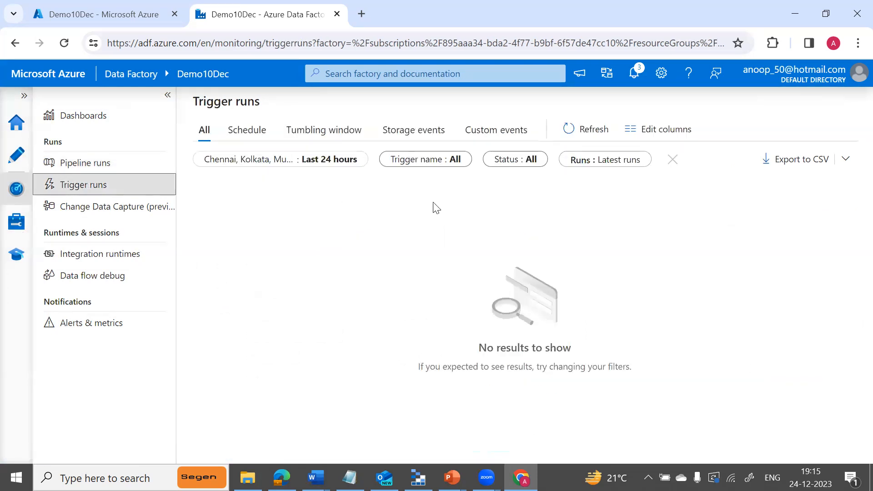
{"action": "left_click", "coordinate": [579, 131]}
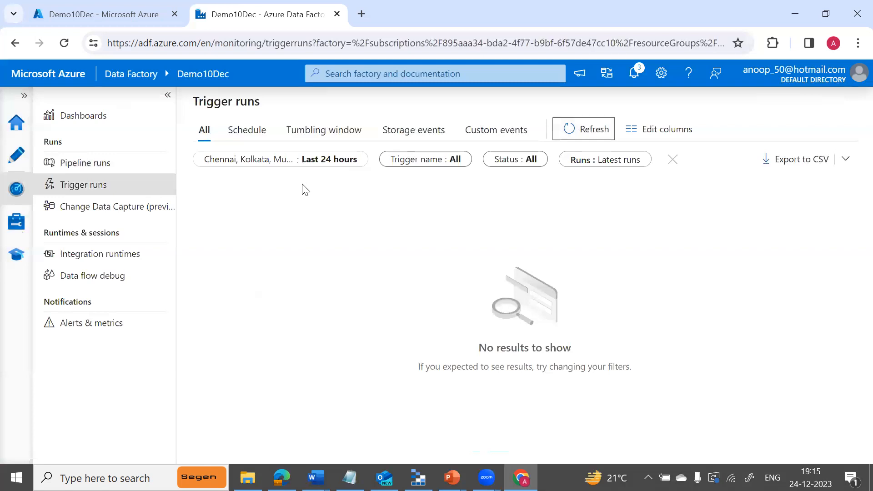
{"action": "left_click", "coordinate": [245, 132]}
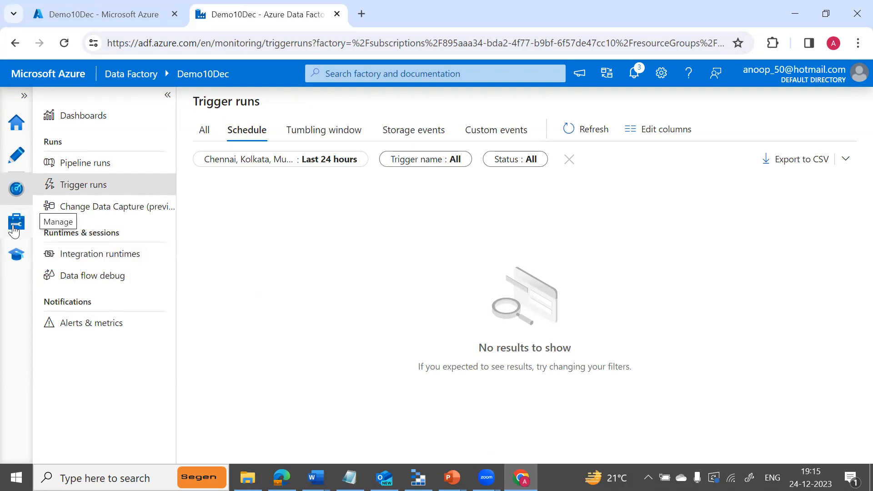
{"action": "left_click", "coordinate": [16, 156]}
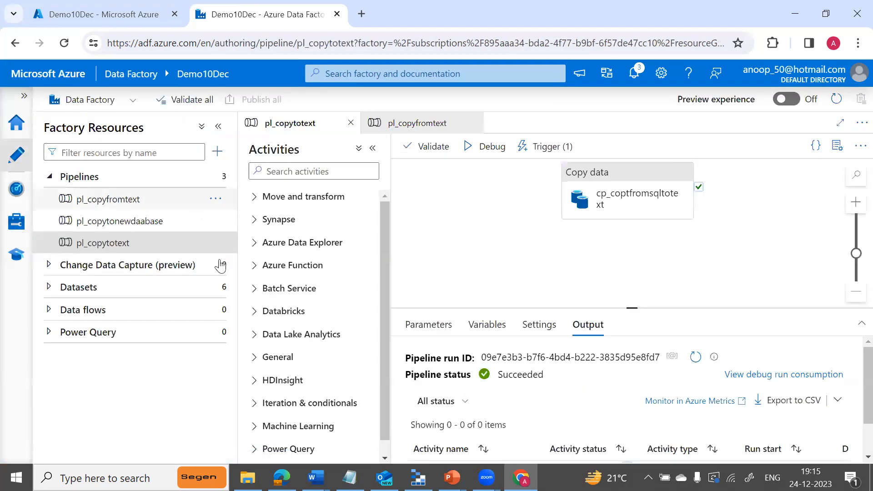
Edit tr_schedule from pl_copytotext, replacing execution minute 15 with 16, and review it for publishing.
{"action": "left_click", "coordinate": [626, 210]}
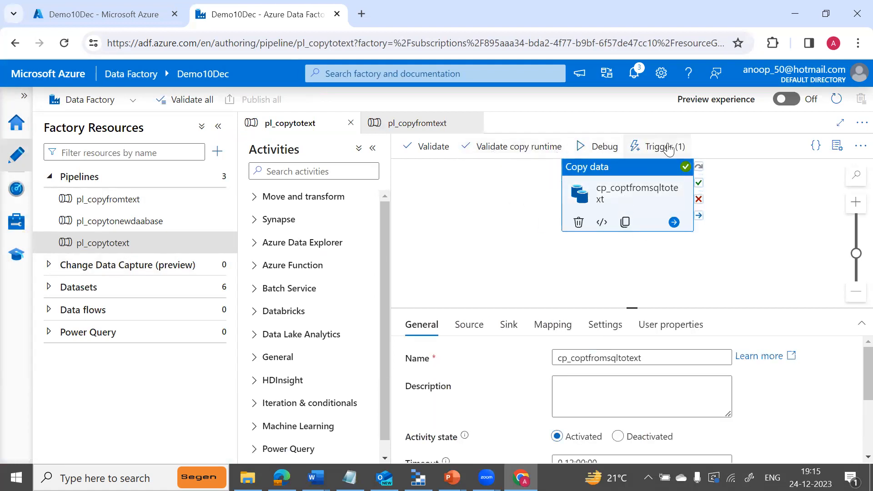
{"action": "left_click", "coordinate": [666, 146]}
{"action": "left_click", "coordinate": [653, 191]}
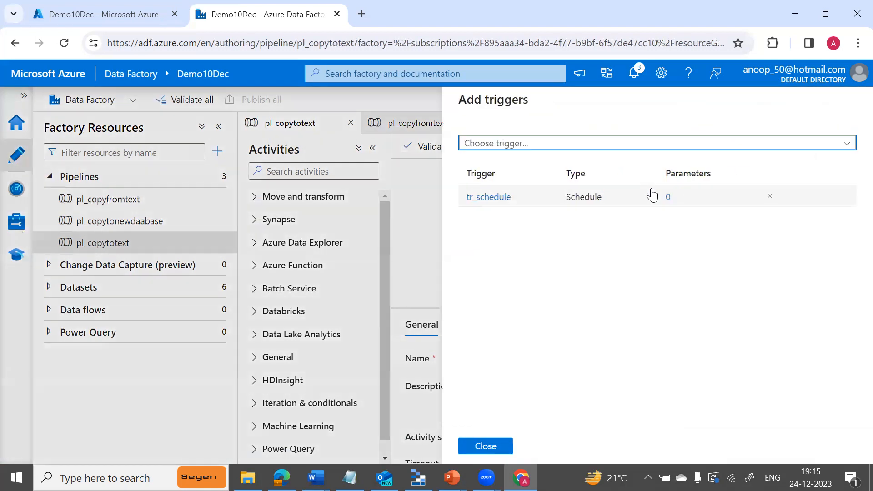
{"action": "left_click", "coordinate": [495, 199]}
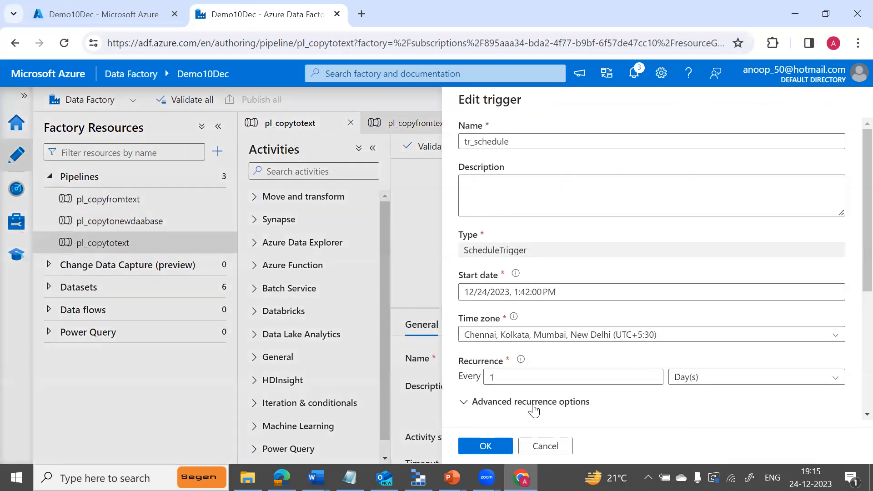
{"action": "left_click_drag", "start_coordinate": [853, 284], "coordinate": [851, 389]}
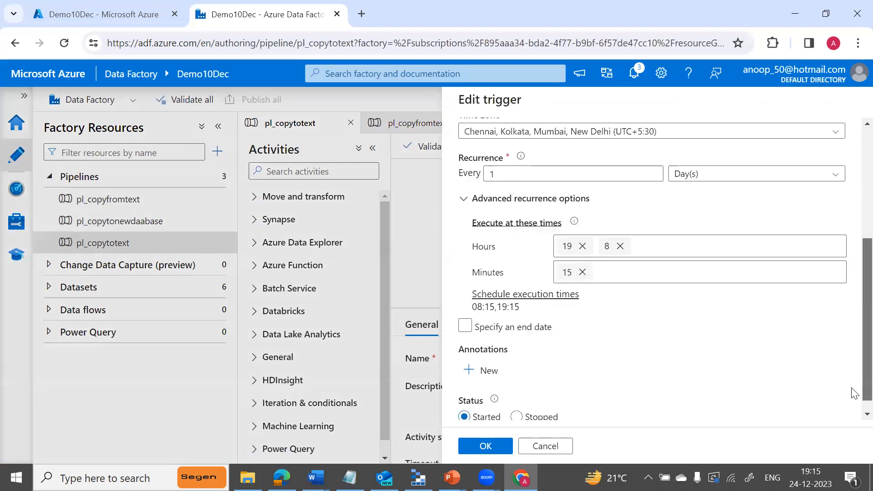
{"action": "left_click", "coordinate": [582, 270]}
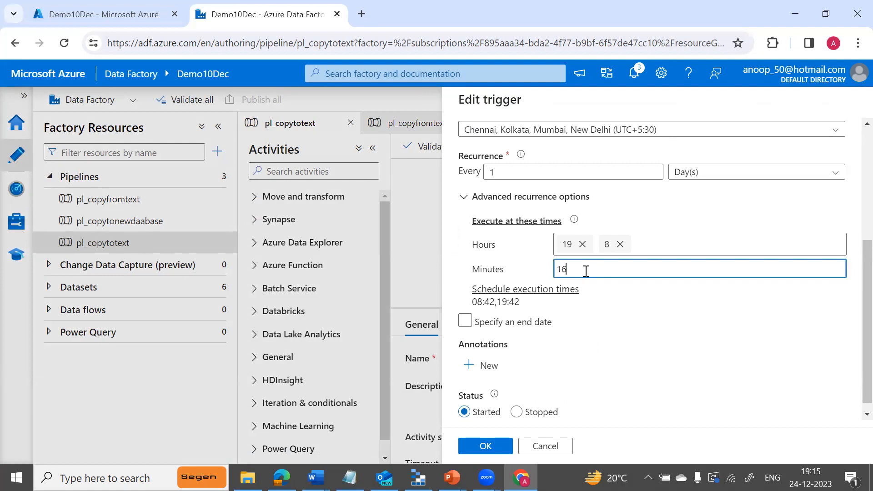
{"action": "left_click", "coordinate": [593, 316]}
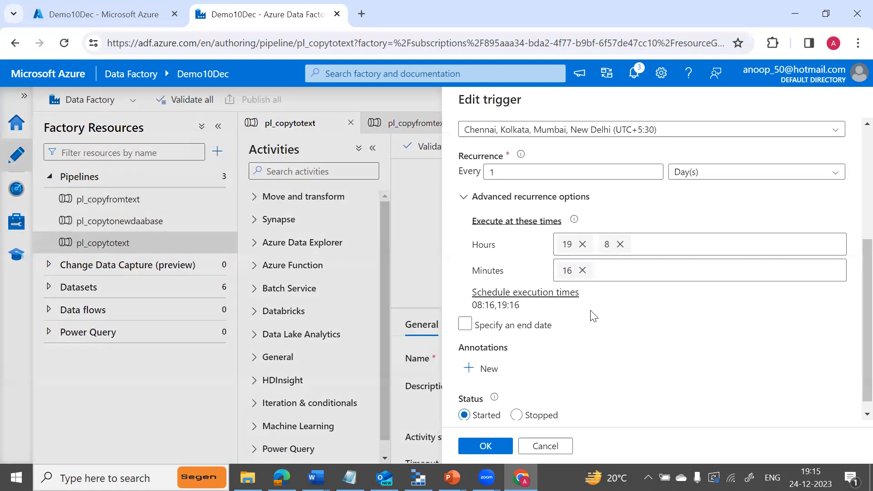
{"action": "left_click", "coordinate": [483, 447]}
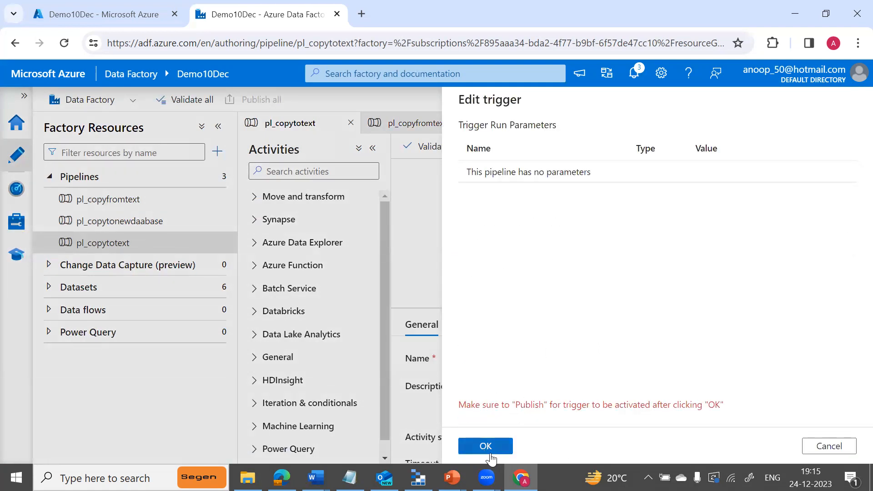
{"action": "left_click", "coordinate": [489, 453]}
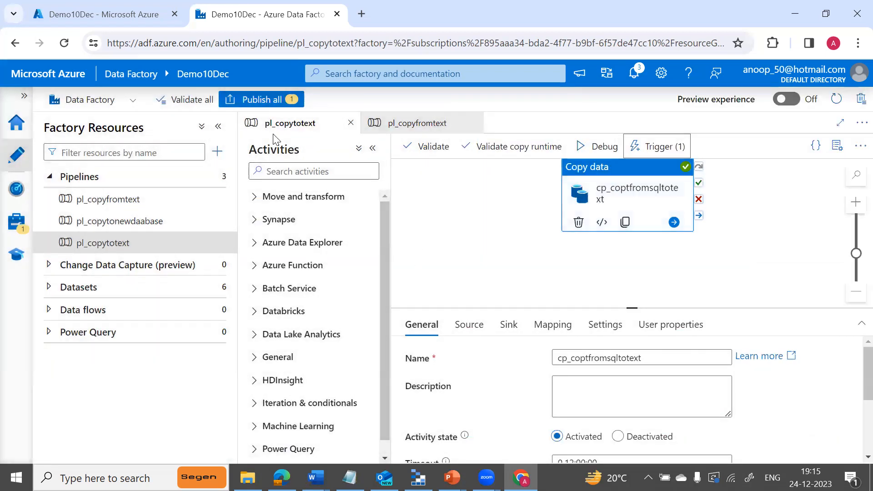
{"action": "left_click", "coordinate": [261, 100]}
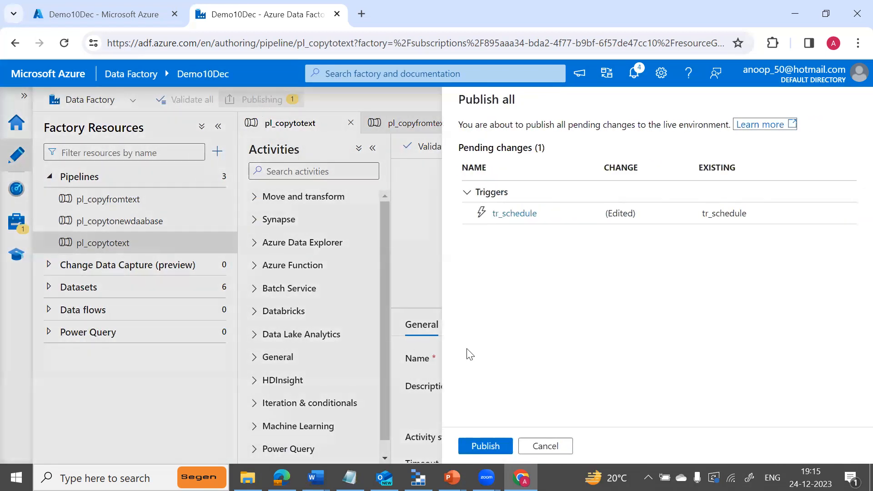
Publish the edited tr_schedule so the 08:16 and 19:16 runs go live.
{"action": "left_click", "coordinate": [493, 445]}
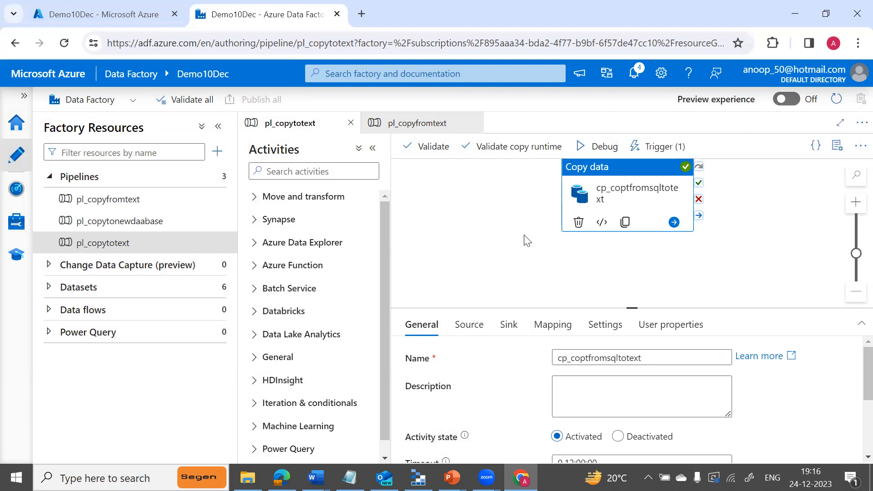
Check the Manage triggers list, then refresh Monitor's Trigger runs twice.
{"action": "left_click", "coordinate": [18, 227]}
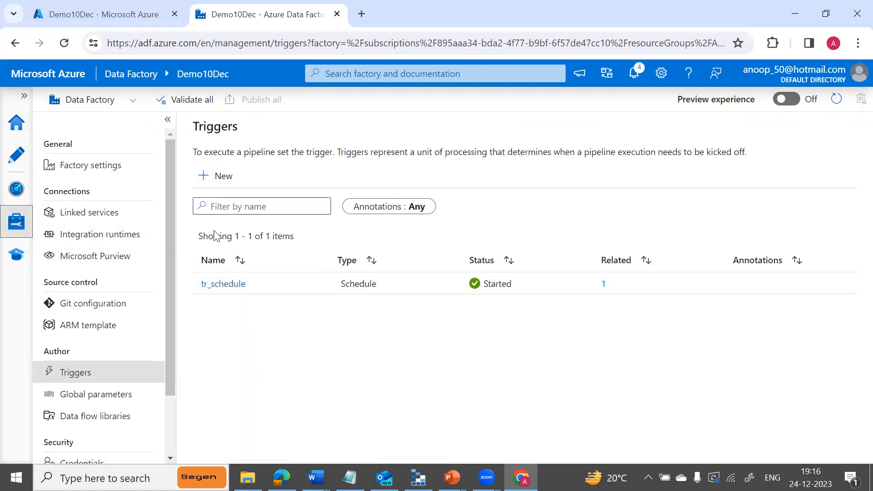
{"action": "left_click", "coordinate": [20, 193]}
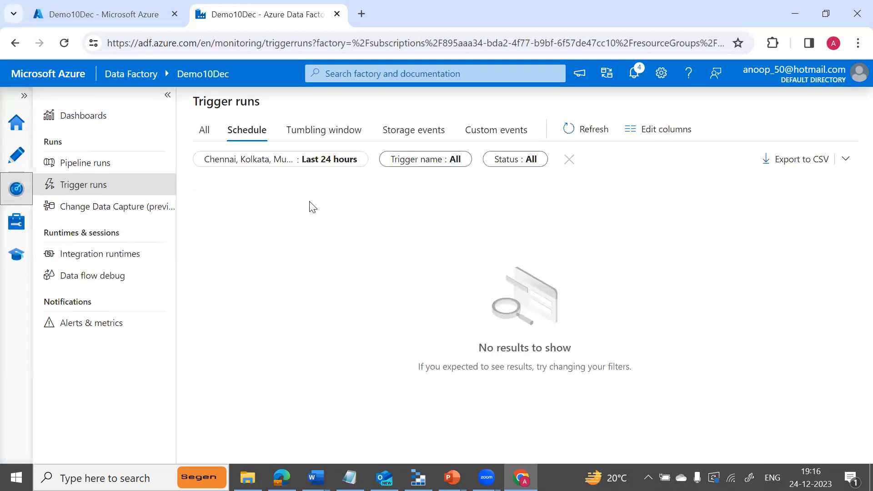
{"action": "left_click", "coordinate": [594, 131]}
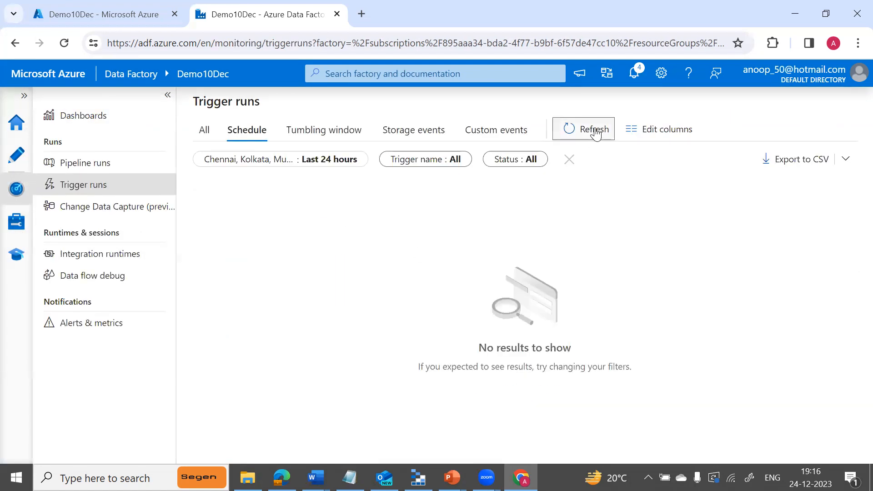
{"action": "left_click", "coordinate": [594, 130]}
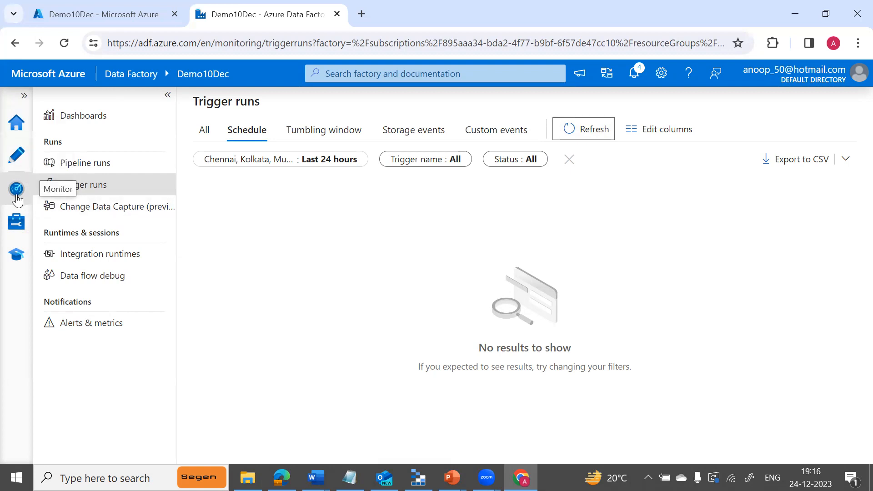
Reopen tr_schedule from pl_copytotext and change its execution minute from 16 to 18.
{"action": "left_click", "coordinate": [17, 159]}
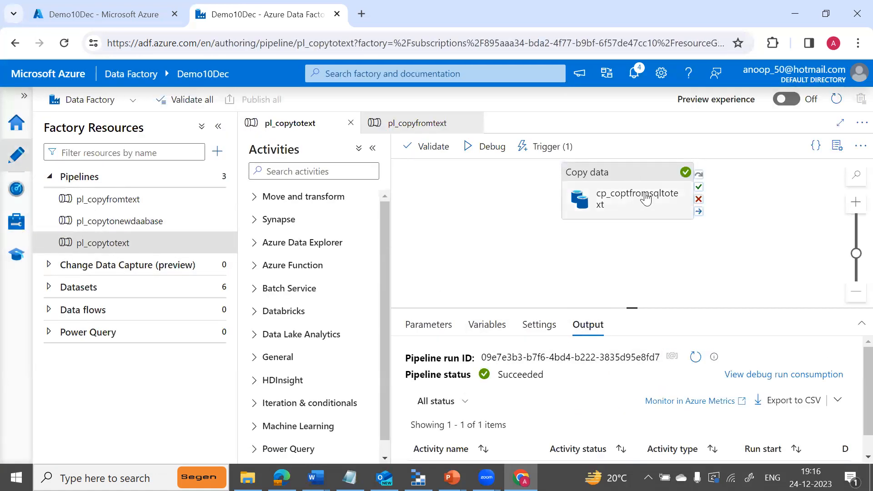
{"action": "left_click", "coordinate": [553, 146]}
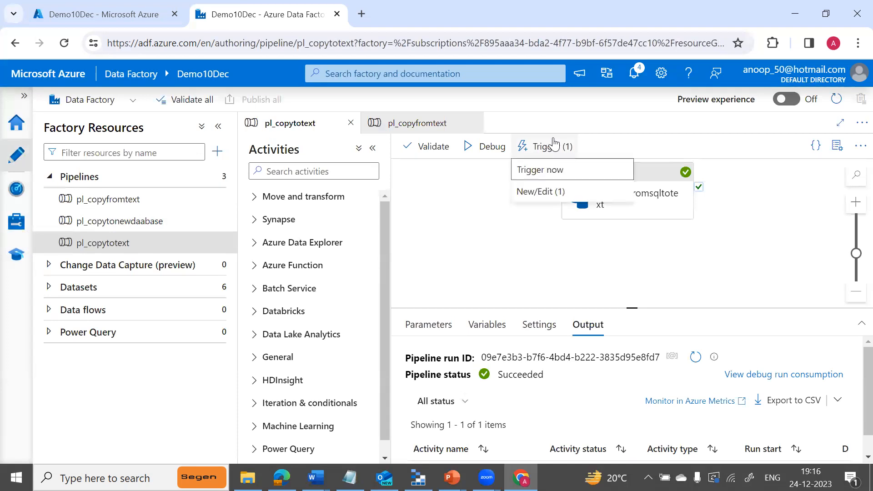
{"action": "left_click", "coordinate": [542, 193]}
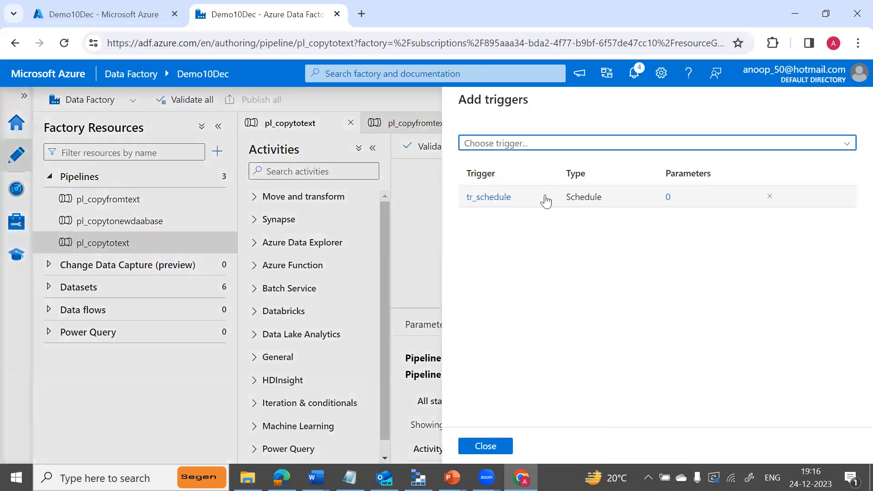
{"action": "left_click", "coordinate": [499, 198]}
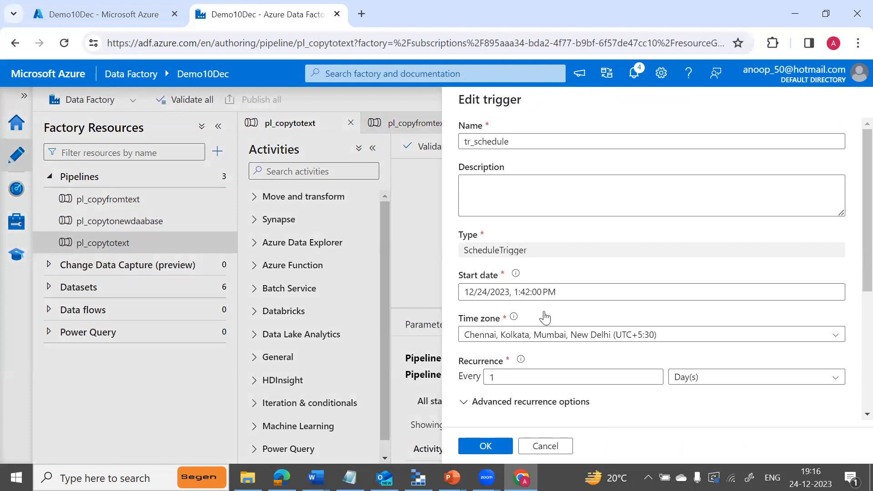
{"action": "scroll", "coordinate": [854, 353], "scroll_direction": "down", "scroll_amount": 3}
{"action": "scroll", "coordinate": [853, 364], "scroll_direction": "down", "scroll_amount": 2}
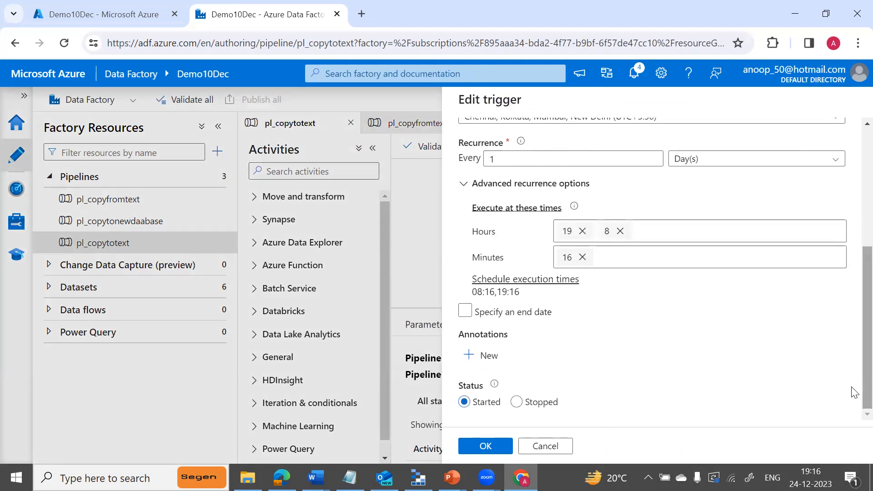
{"action": "left_click", "coordinate": [583, 258]}
{"action": "left_click", "coordinate": [584, 253]}
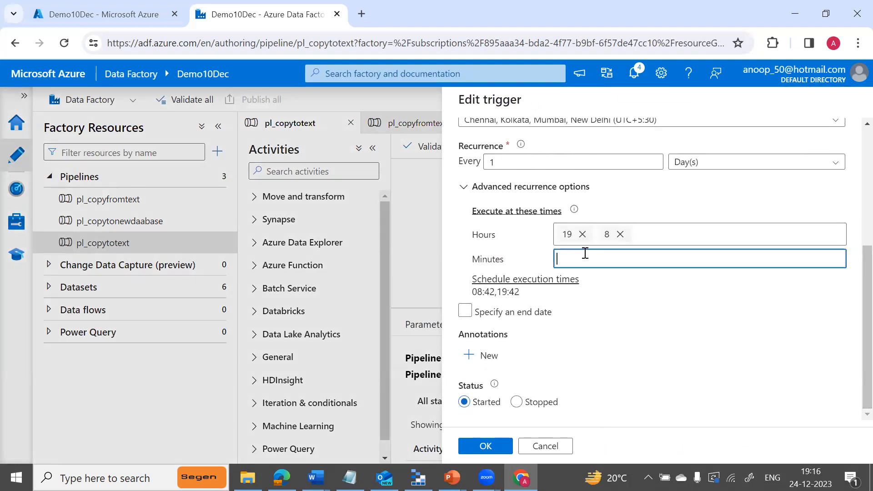
{"action": "type", "text": "18"}
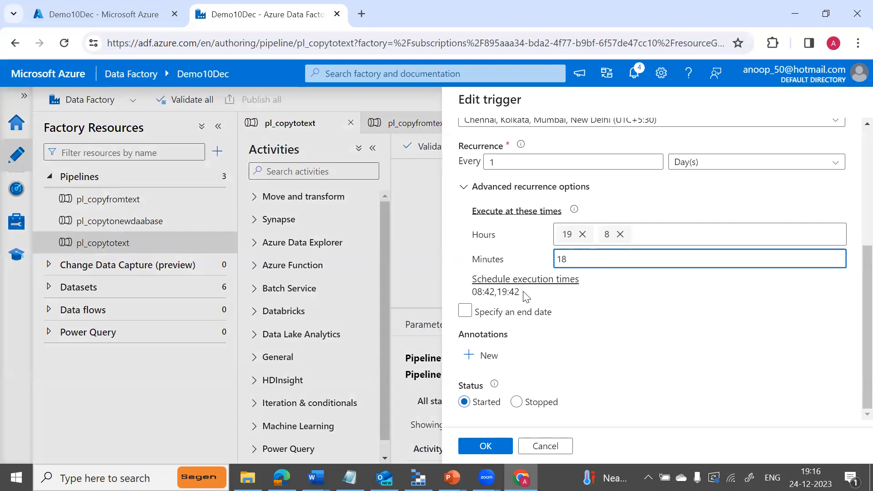
{"action": "left_click", "coordinate": [487, 445]}
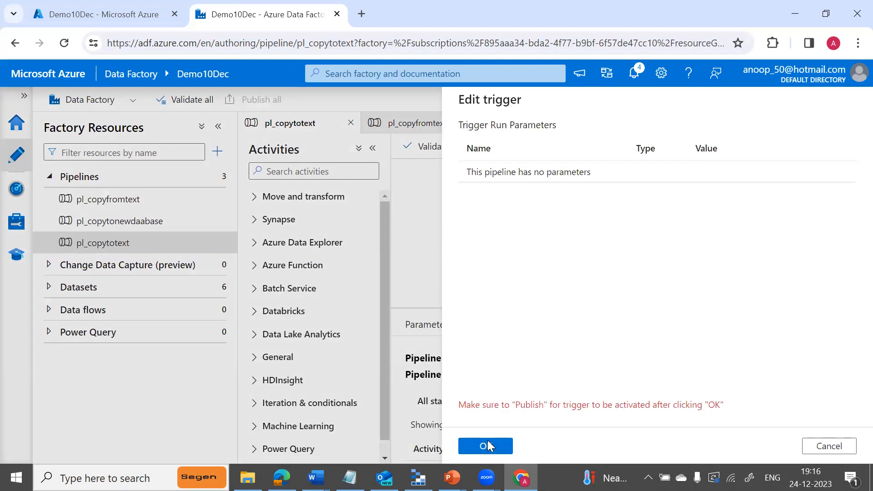
{"action": "left_click", "coordinate": [486, 445]}
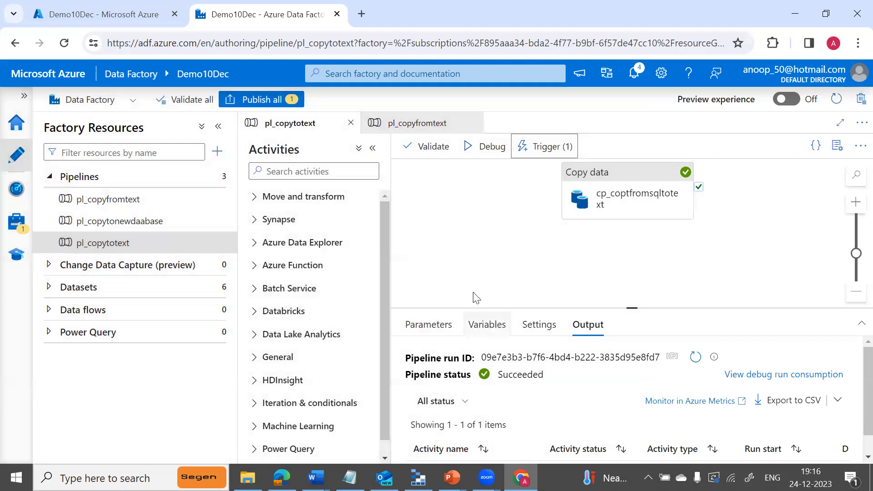
Publish the 18-minute change, then reveal Tumbling Window Triggers on the Triggers slide.
{"action": "left_click", "coordinate": [272, 99]}
{"action": "left_click", "coordinate": [486, 446]}
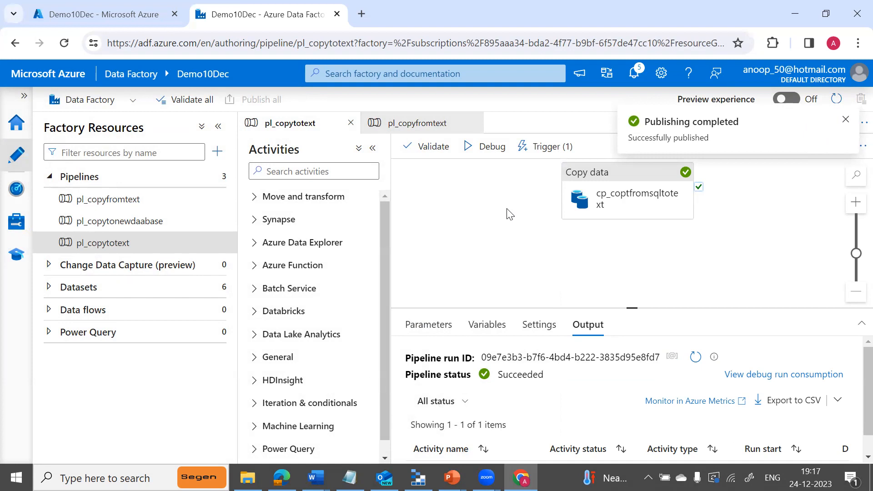
{"action": "key", "text": "alt+Tab"}
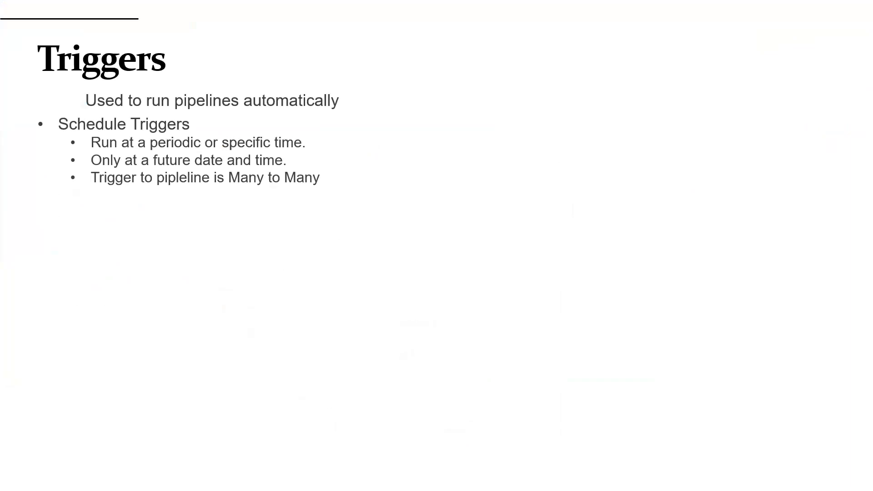
{"action": "key", "text": "Right"}
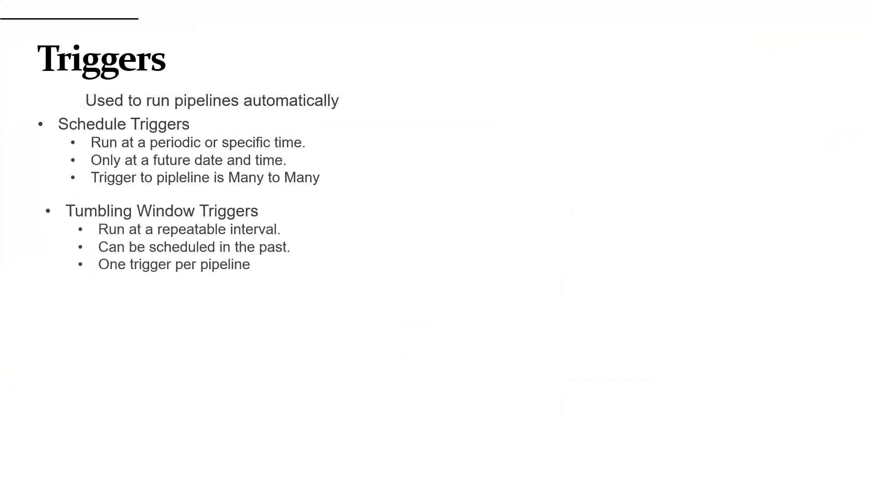
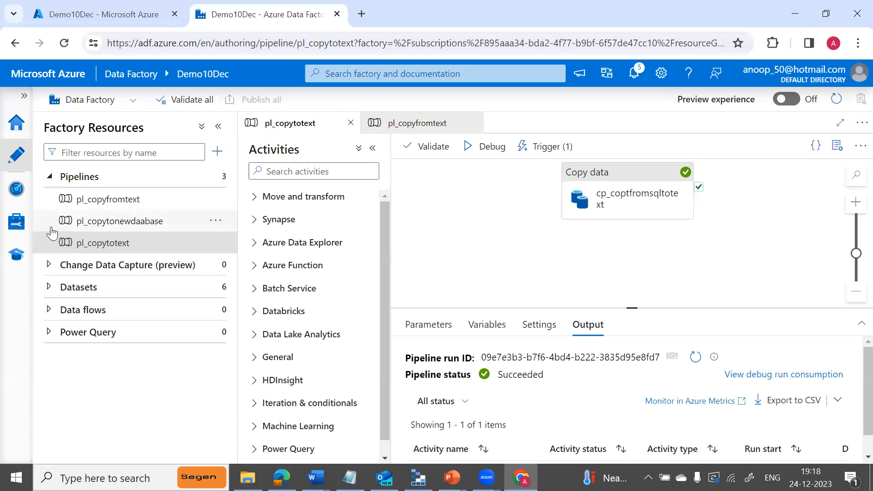
Confirm tr_schedule's run succeeded in Monitor's Trigger runs, then open Manage's Triggers list.
{"action": "left_click", "coordinate": [19, 192]}
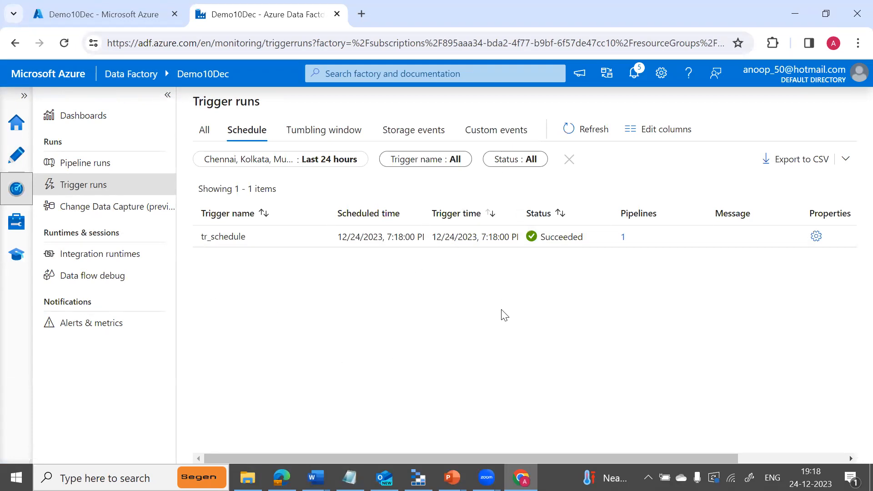
{"action": "left_click", "coordinate": [18, 229]}
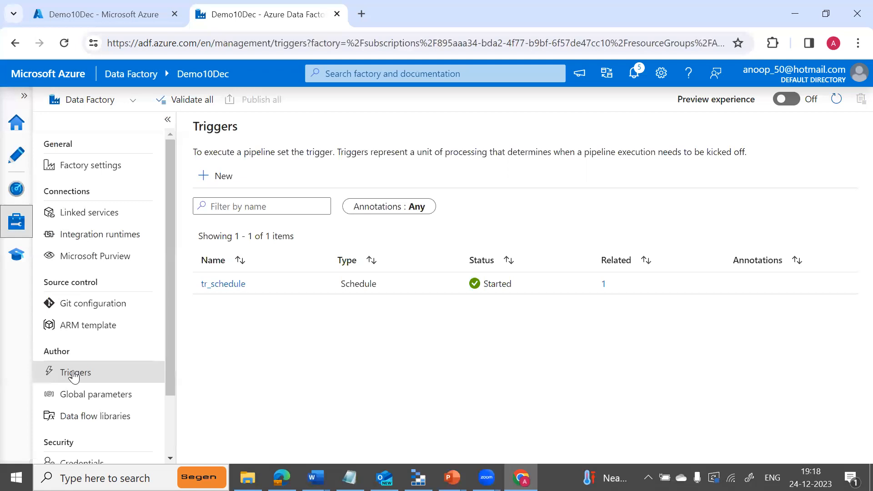
{"action": "left_click", "coordinate": [222, 183]}
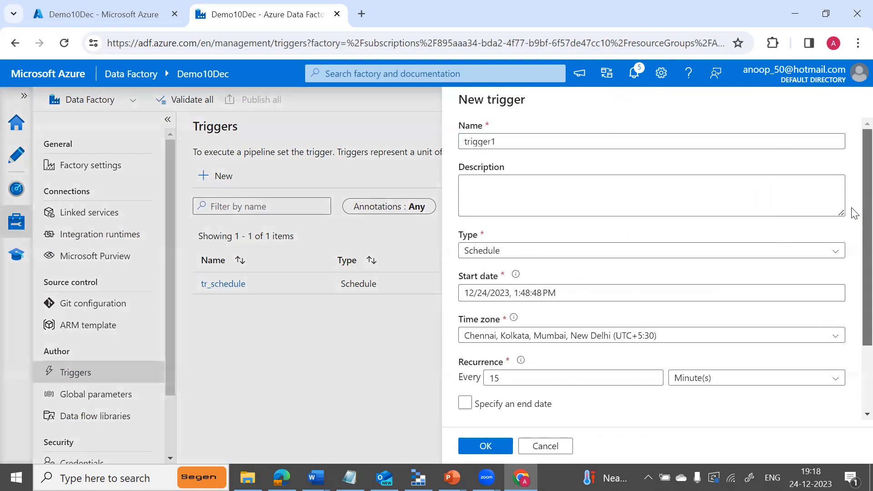
{"action": "scroll", "coordinate": [853, 244], "scroll_direction": "down", "scroll_amount": 2}
{"action": "scroll", "coordinate": [852, 250], "scroll_direction": "down", "scroll_amount": 1}
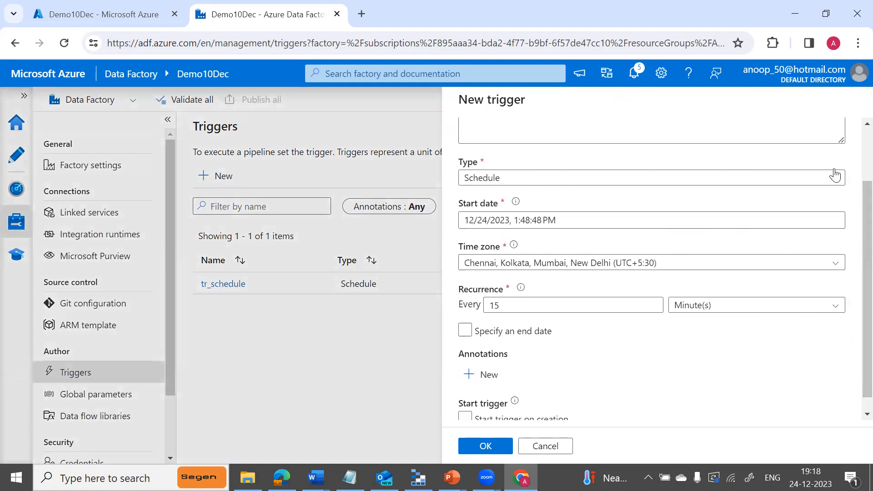
{"action": "left_click", "coordinate": [838, 180]}
{"action": "left_click", "coordinate": [527, 242]}
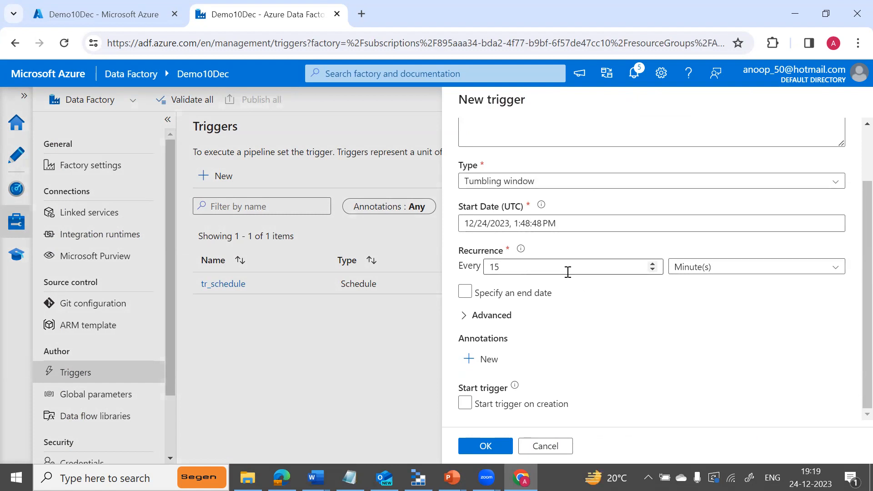
{"action": "left_click", "coordinate": [832, 270]}
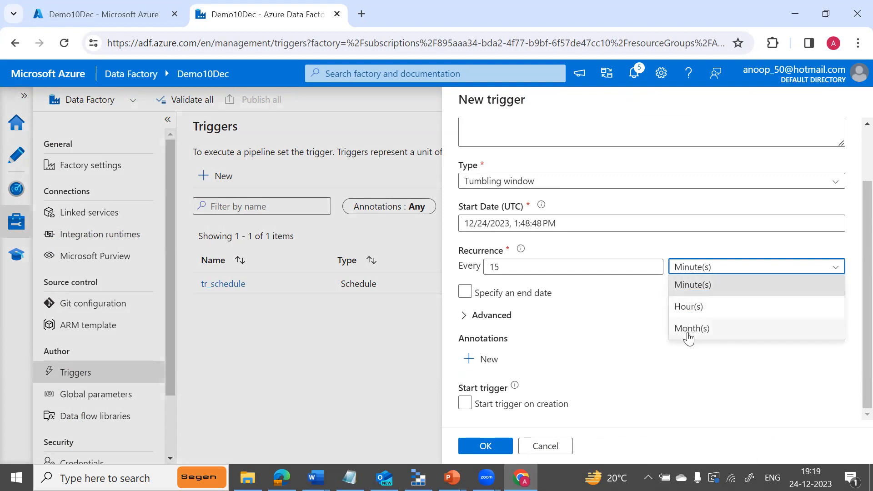
{"action": "left_click", "coordinate": [611, 365]}
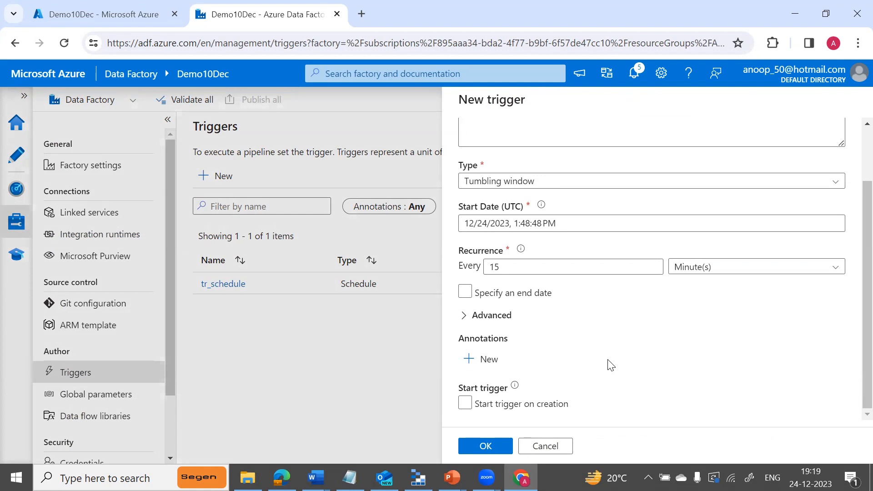
{"action": "left_click", "coordinate": [466, 318]}
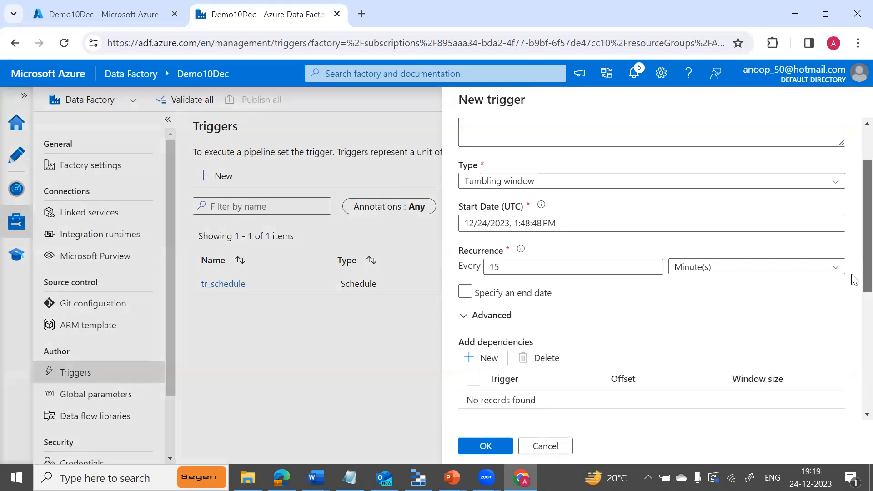
{"action": "scroll", "coordinate": [854, 278], "scroll_direction": "down", "scroll_amount": 3}
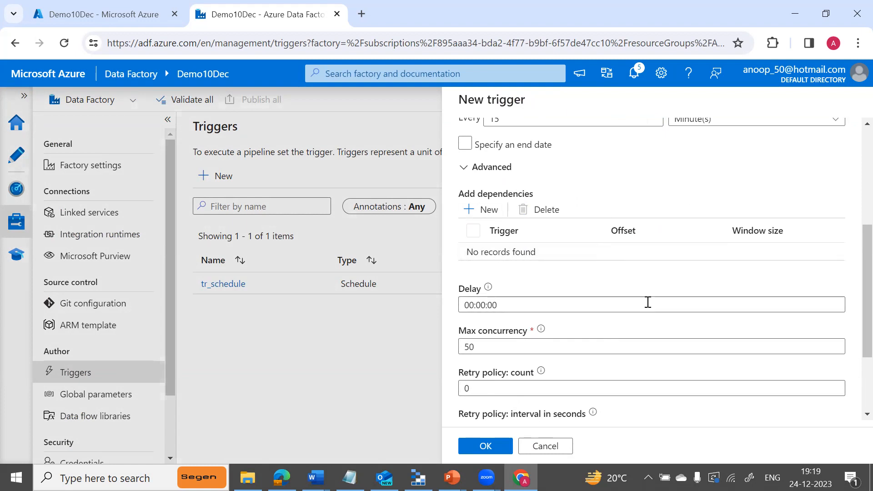
{"action": "scroll", "coordinate": [851, 247], "scroll_direction": "up", "scroll_amount": 4}
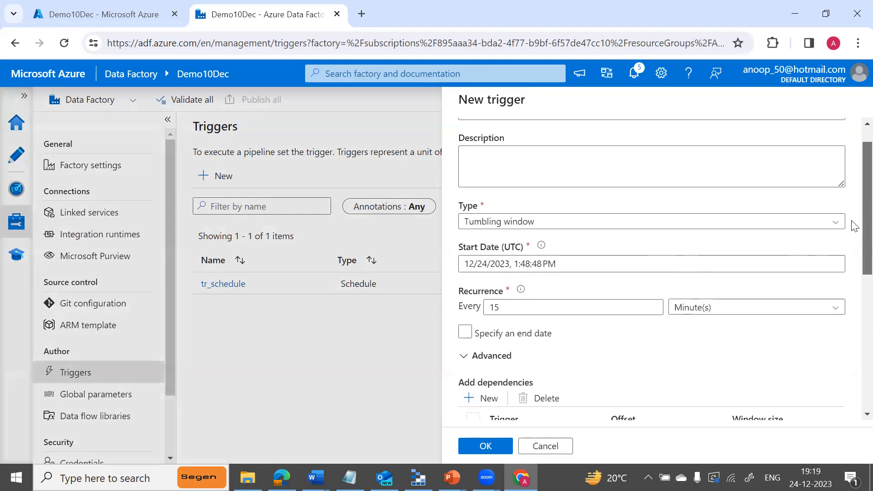
{"action": "left_click", "coordinate": [620, 257]}
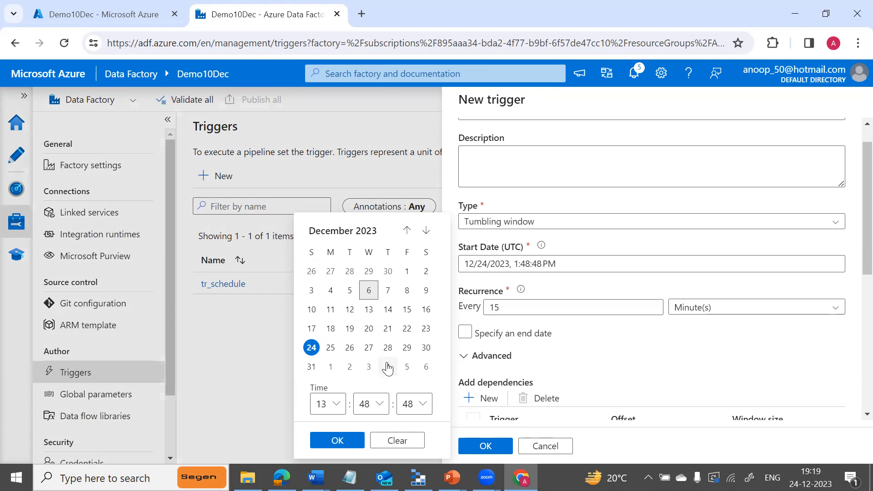
{"action": "left_click", "coordinate": [337, 439]}
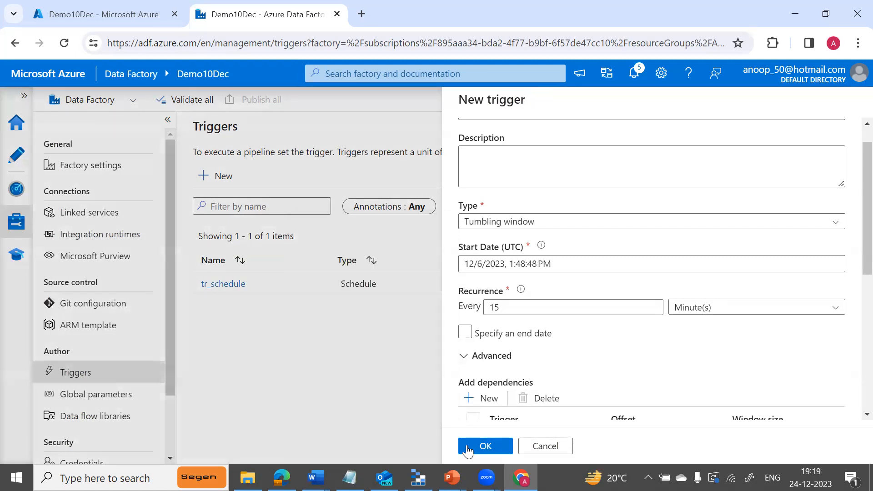
{"action": "left_click", "coordinate": [540, 446]}
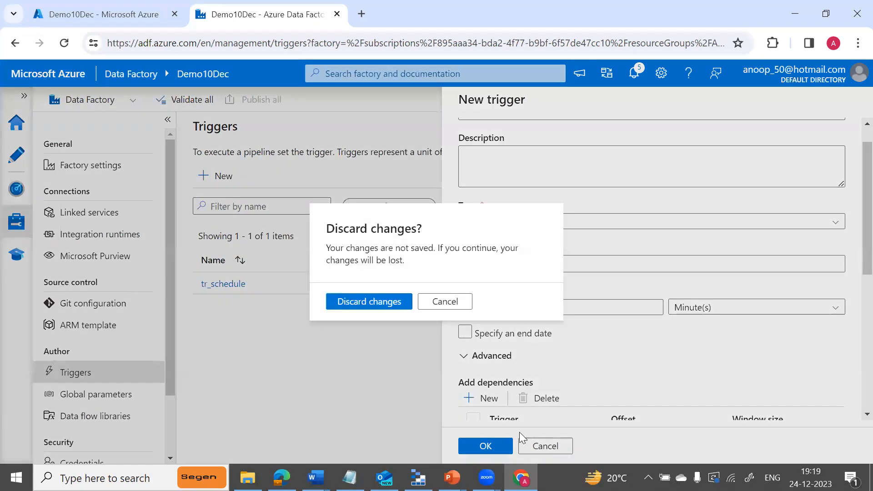
{"action": "left_click", "coordinate": [392, 306]}
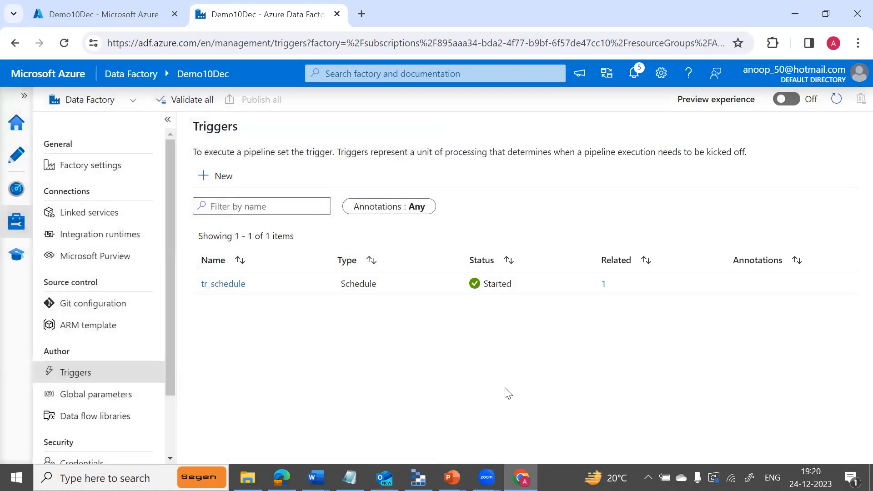
{"action": "key", "text": "alt+Tab"}
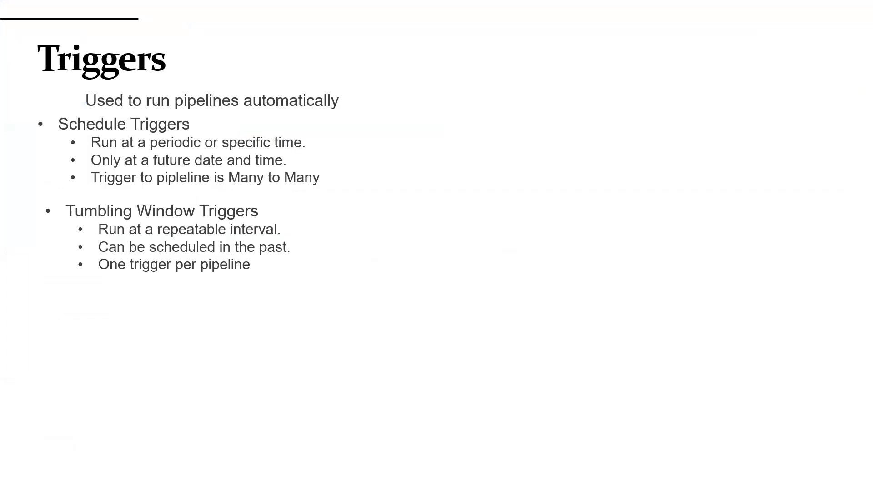
Step the Triggers slide back and forward to reveal Storage Event Triggers, then return to the browser.
{"action": "key", "text": "Left"}
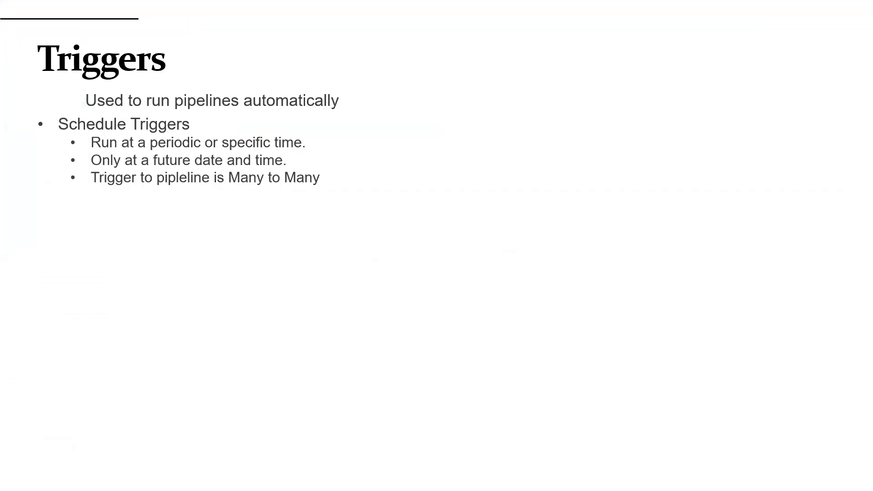
{"action": "key", "text": "Right"}
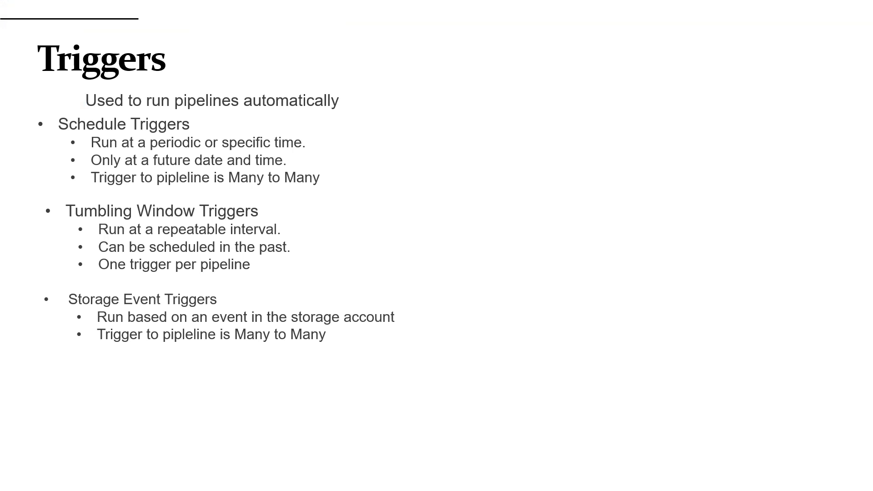
{"action": "key", "text": "alt+Tab"}
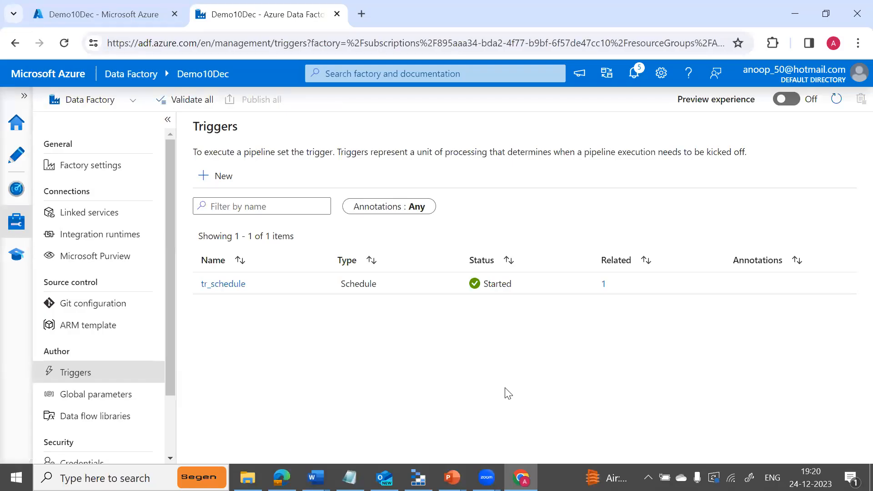
Open the pl_copyfromtext pipeline in Author and collapse the Activities pane.
{"action": "left_click", "coordinate": [17, 157]}
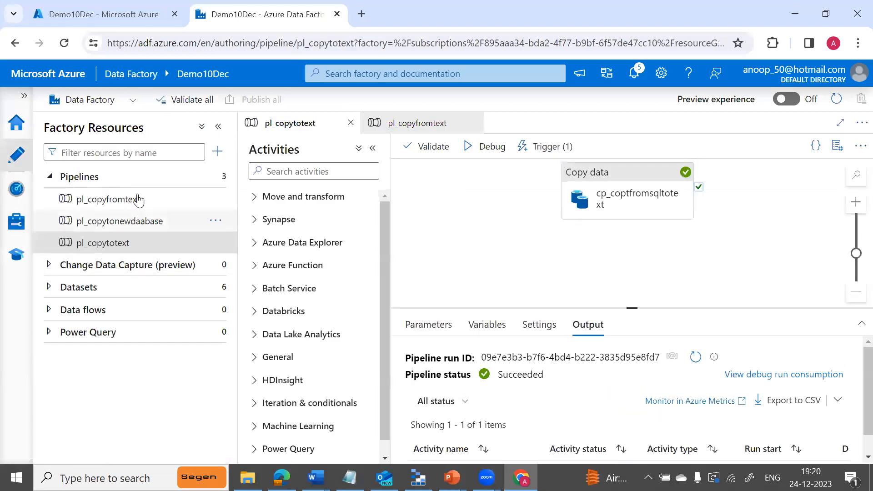
{"action": "left_click", "coordinate": [117, 227]}
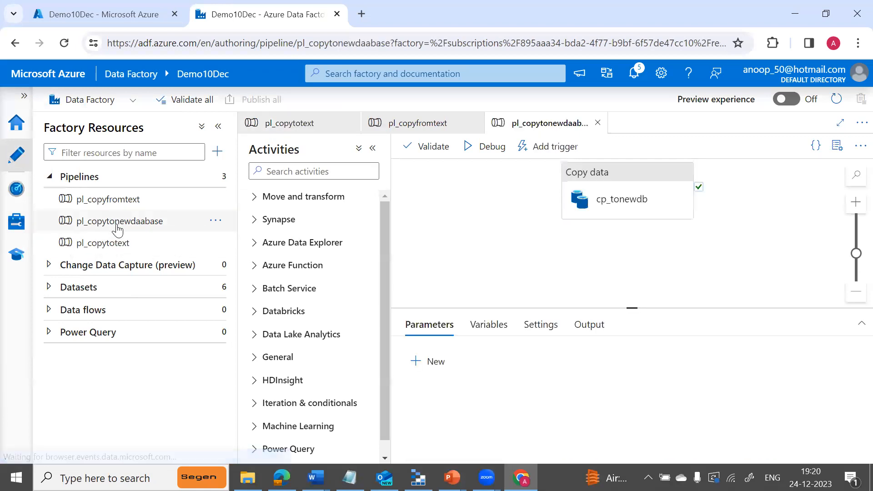
{"action": "left_click", "coordinate": [109, 200]}
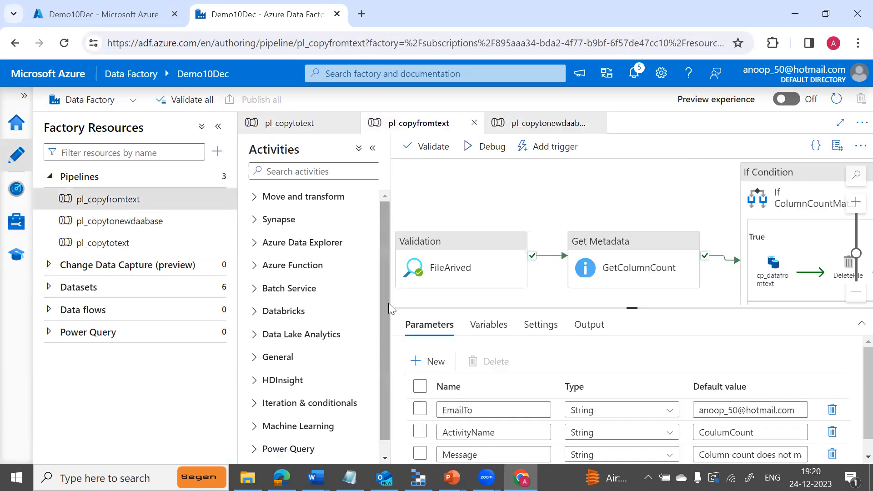
{"action": "left_click", "coordinate": [374, 147]}
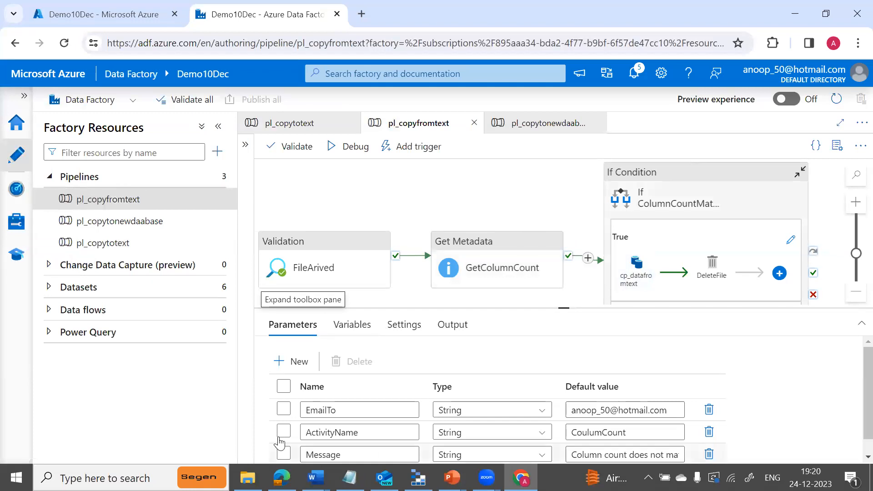
Go up to ADFCourseContents in File Explorer, then switch to Azure Storage Explorer.
{"action": "mouse_move", "coordinate": [247, 477]}
{"action": "left_click", "coordinate": [304, 387]}
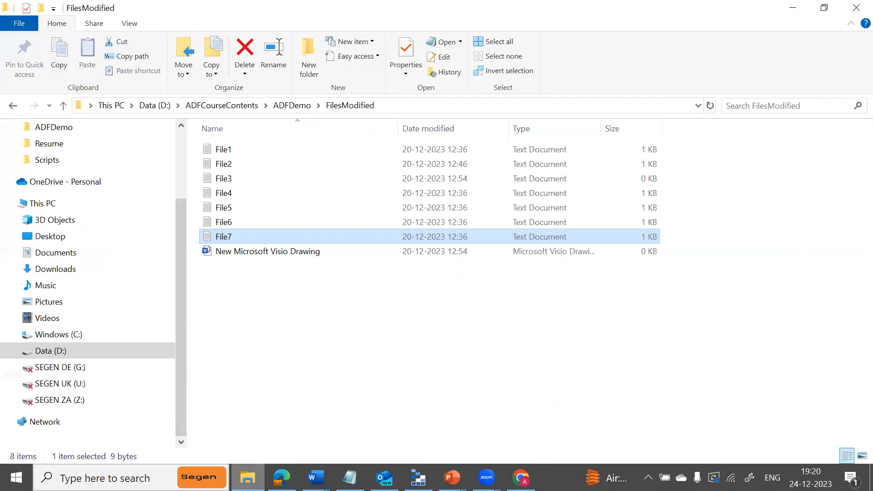
{"action": "left_click", "coordinate": [237, 111]}
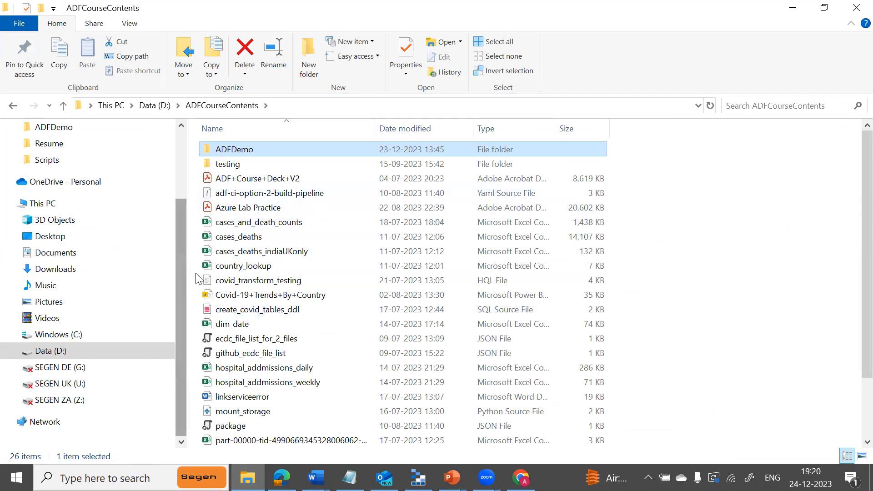
{"action": "left_click", "coordinate": [418, 478]}
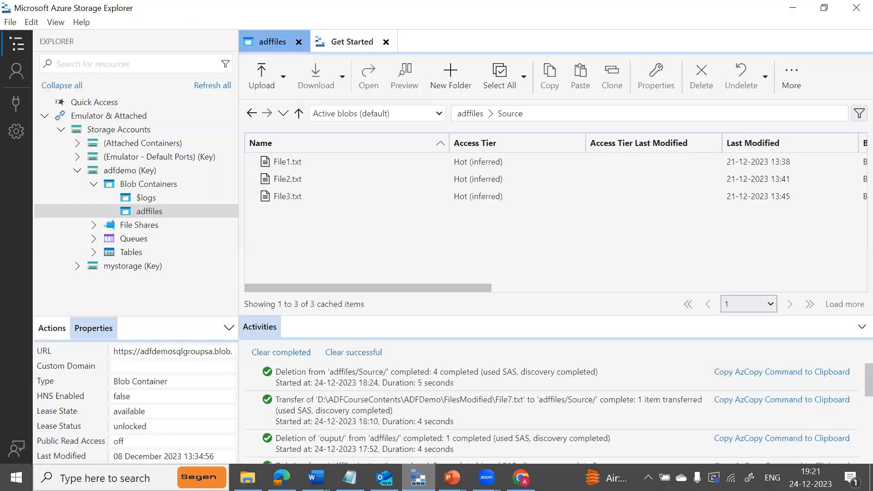
Show adffiles' top level with output, output1 and Source folders, then return to Chrome.
{"action": "left_click", "coordinate": [149, 210]}
{"action": "left_click", "coordinate": [288, 245]}
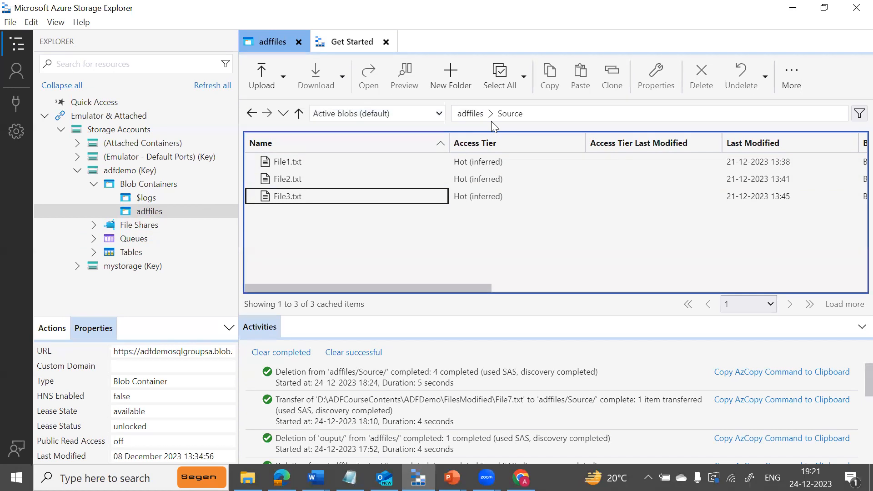
{"action": "left_click", "coordinate": [471, 113]}
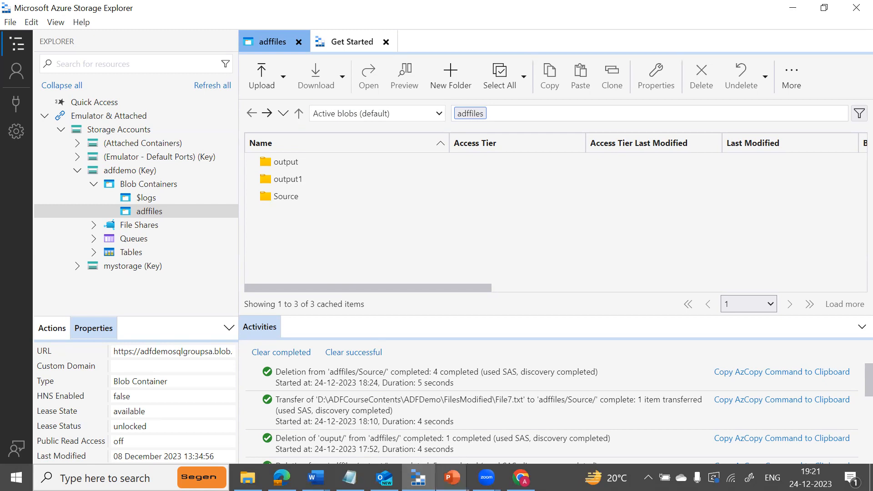
{"action": "mouse_move", "coordinate": [521, 477]}
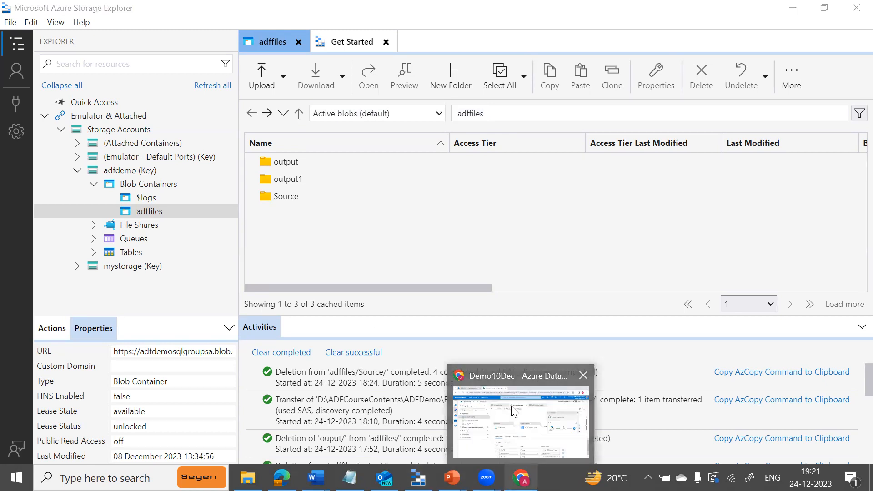
{"action": "left_click", "coordinate": [513, 421]}
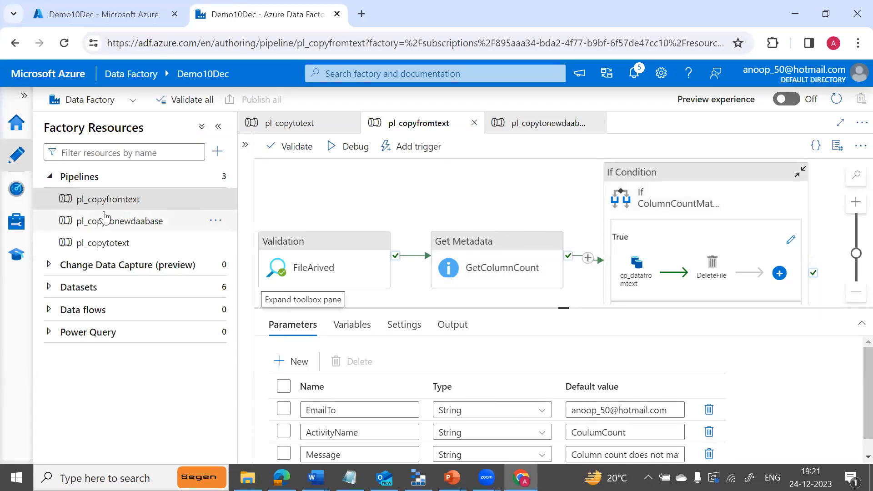
Start a new trigger from the Triggers list and name it tr_storage.
{"action": "left_click", "coordinate": [18, 222]}
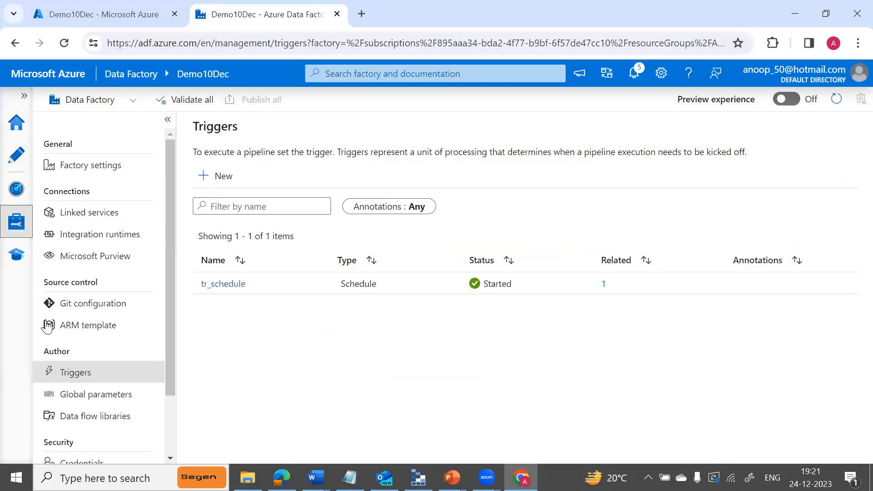
{"action": "left_click", "coordinate": [222, 182]}
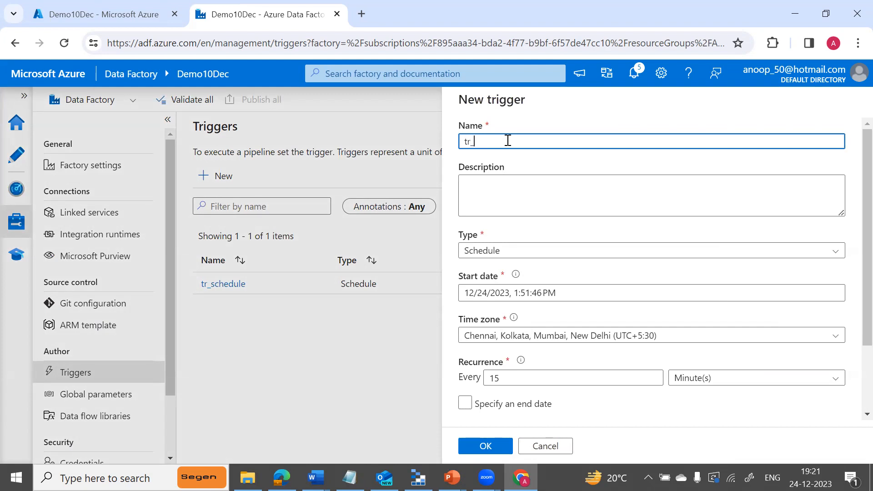
{"action": "type", "text": "tr_storeage"}
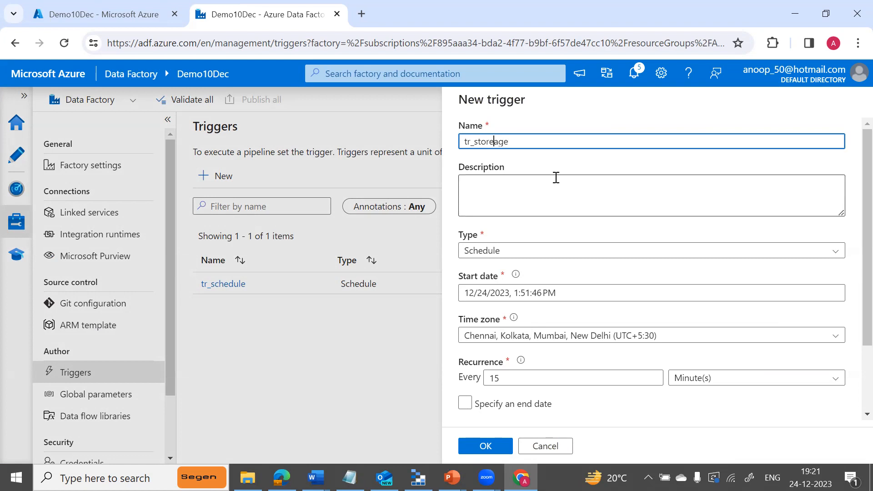
{"action": "key", "text": "Left"}
{"action": "key", "text": "Left"}
{"action": "key", "text": "Left"}
{"action": "key", "text": "BackSpace"}
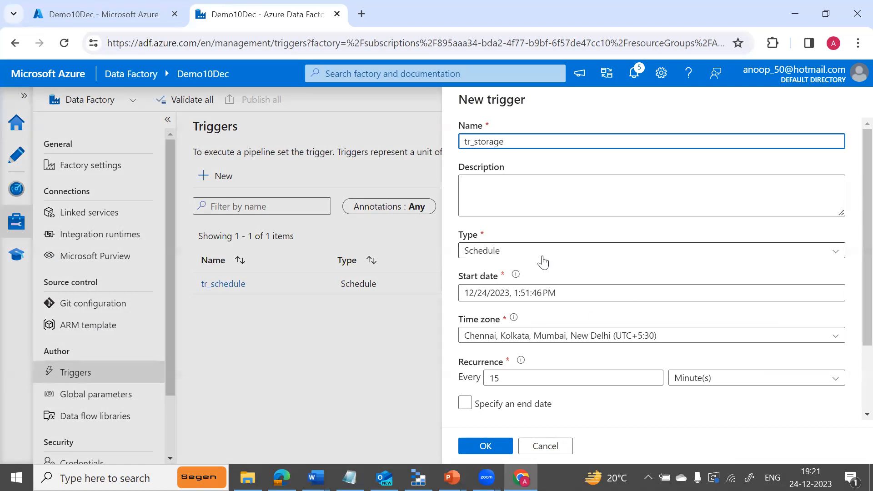
Make it a Storage events trigger on Visual Studio Professional, adfdemosqlgroupsa, container affiles.
{"action": "left_click", "coordinate": [567, 257]}
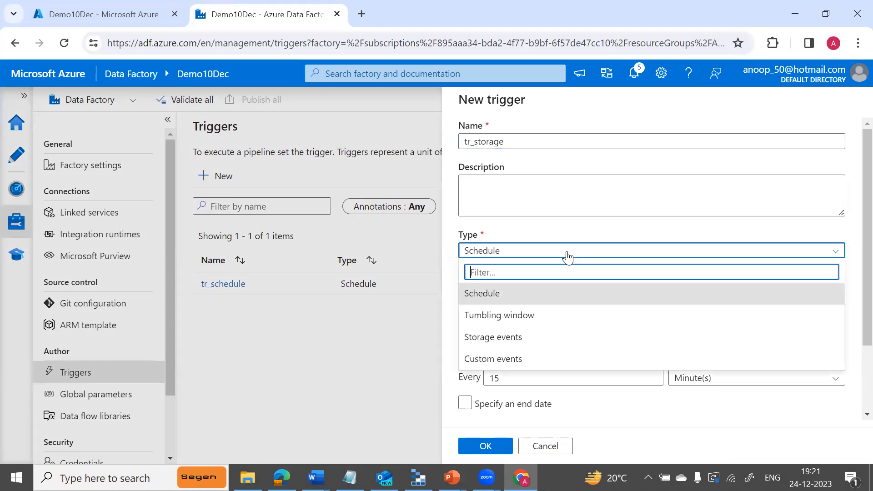
{"action": "left_click", "coordinate": [506, 341]}
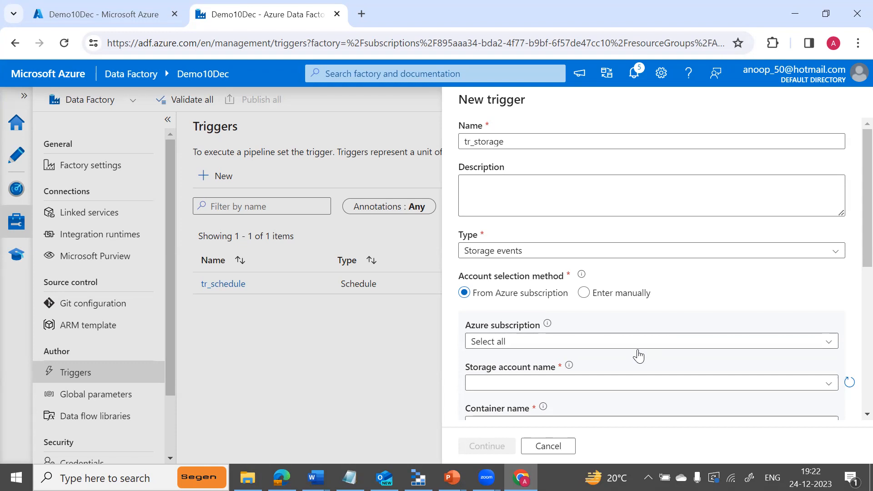
{"action": "left_click", "coordinate": [670, 349]}
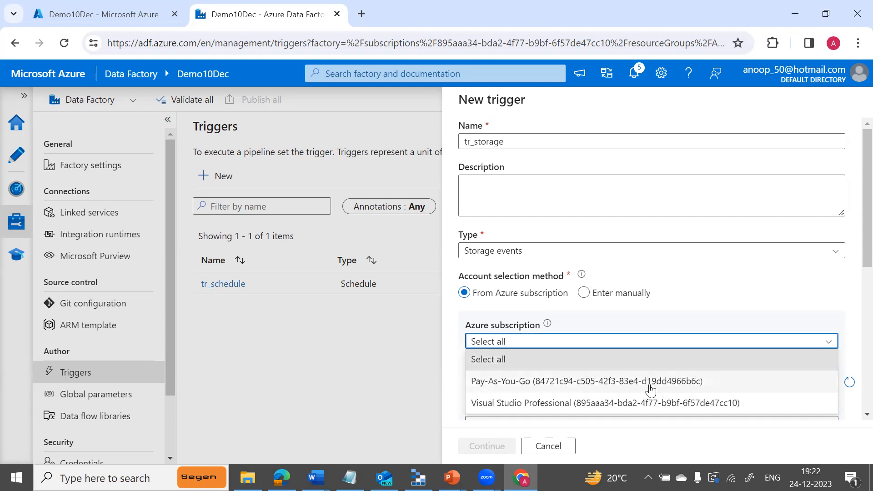
{"action": "left_click", "coordinate": [645, 404]}
{"action": "left_click", "coordinate": [829, 384]}
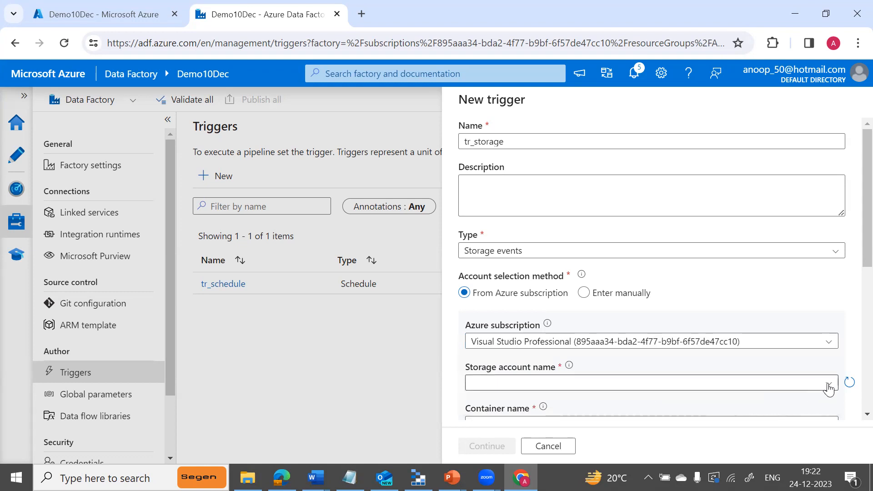
{"action": "left_click", "coordinate": [619, 405]}
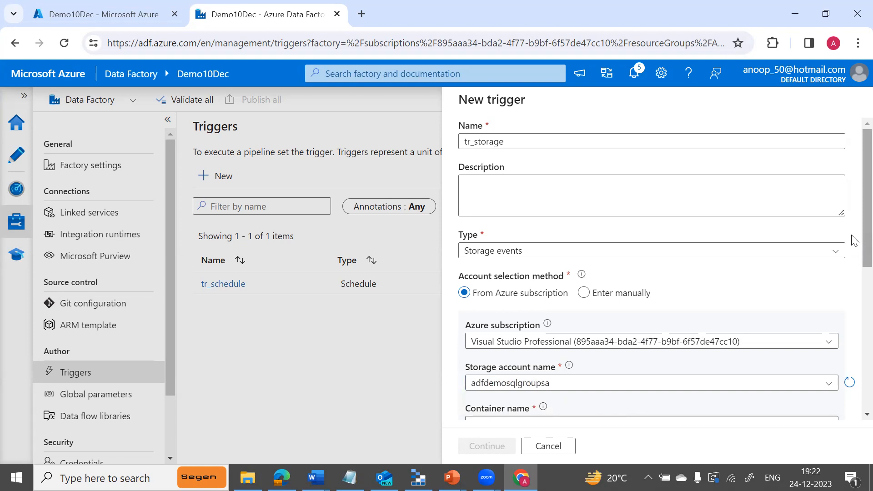
{"action": "scroll", "coordinate": [851, 243], "scroll_direction": "down", "scroll_amount": 3}
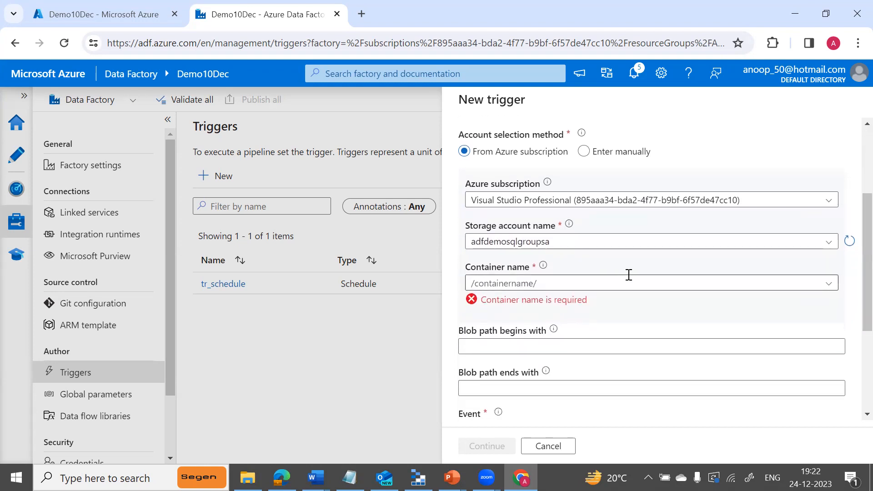
{"action": "left_click", "coordinate": [827, 285]}
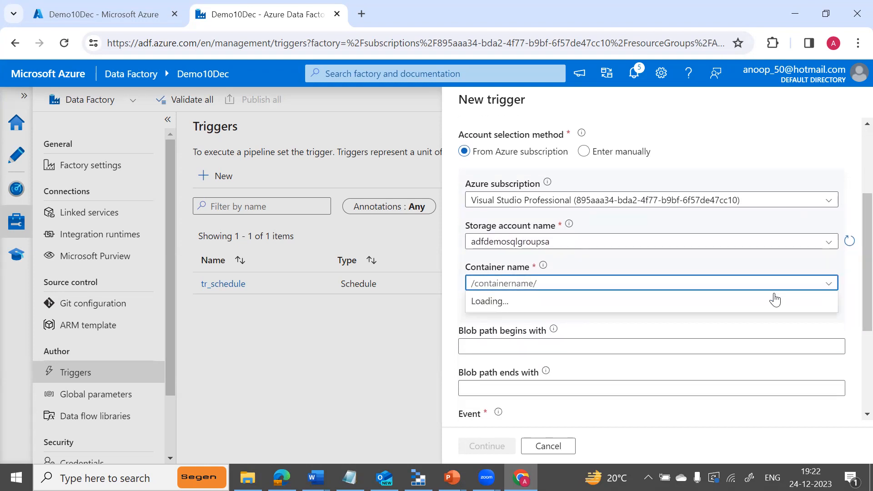
{"action": "left_click", "coordinate": [573, 322]}
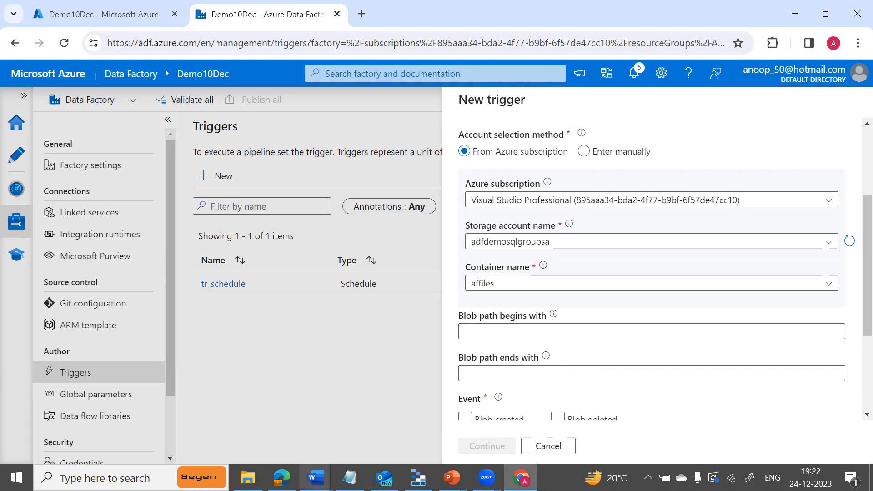
Copy the cases_and_death_counts file name from File Explorer and return to the trigger form.
{"action": "left_click", "coordinate": [248, 477]}
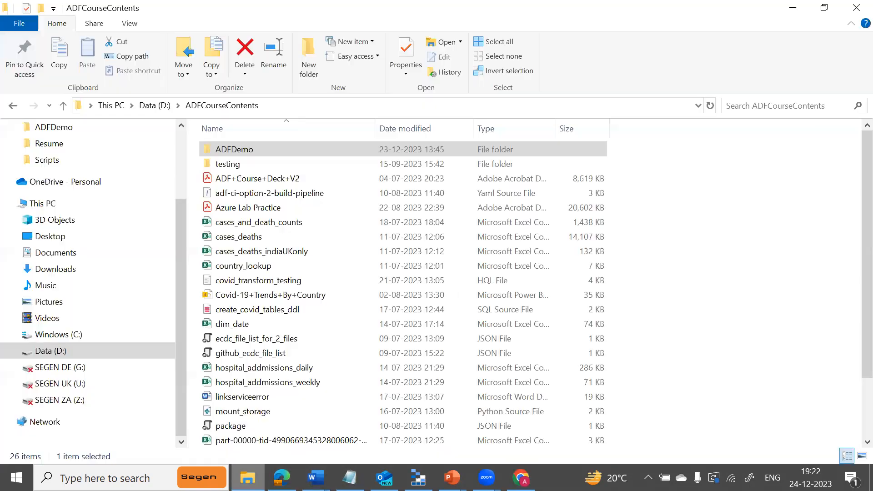
{"action": "left_click", "coordinate": [280, 223]}
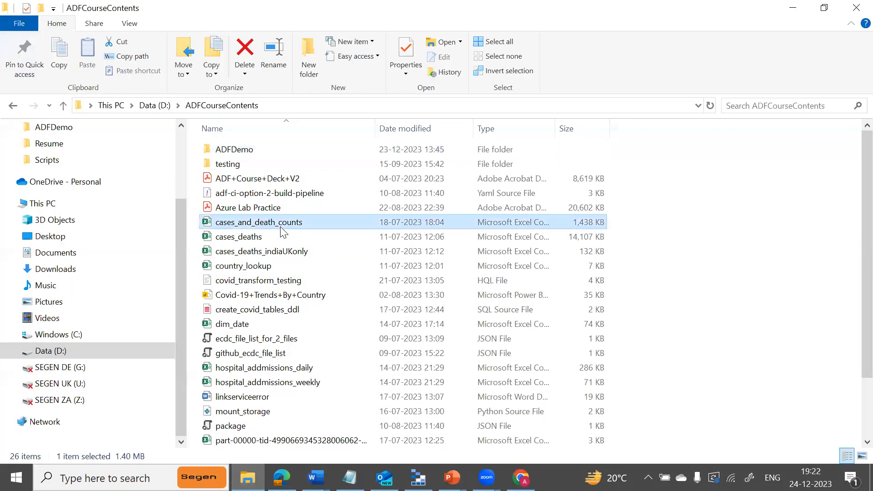
{"action": "left_click", "coordinate": [282, 223]}
{"action": "key", "text": "ctrl+c"}
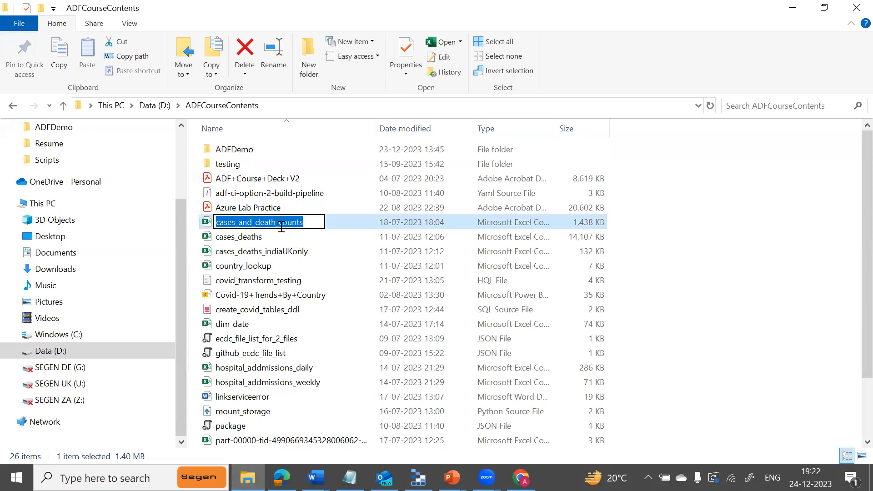
{"action": "key", "text": "alt+Tab"}
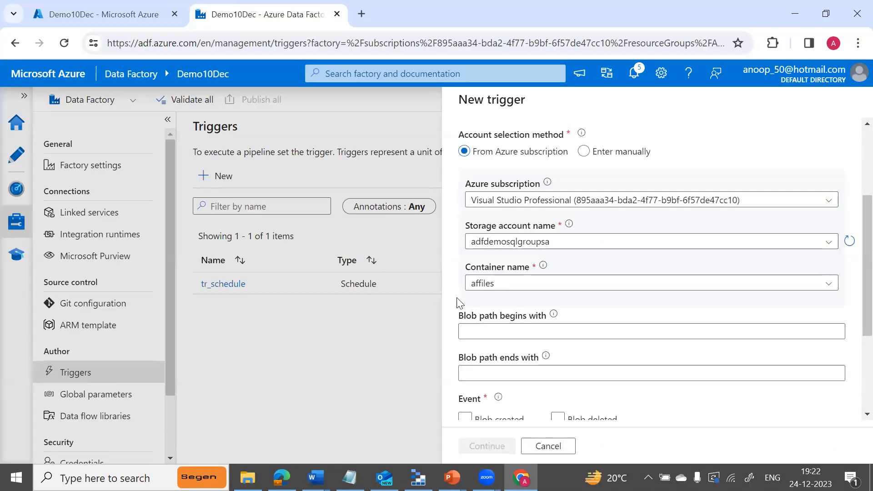
Set blob path prefix cases_and_death_counts, tick Blob created and Start trigger on creation, preview, then go back.
{"action": "left_click", "coordinate": [489, 328]}
{"action": "key", "text": "ctrl+v"}
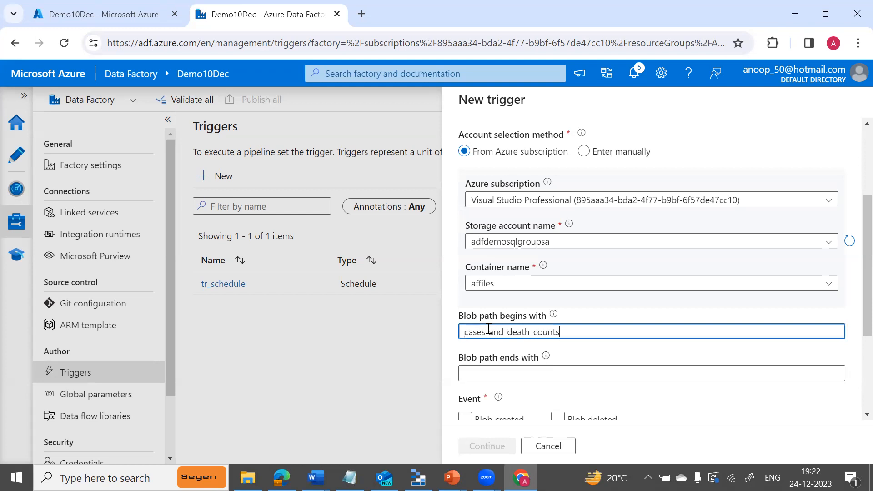
{"action": "left_click_drag", "start_coordinate": [866, 309], "coordinate": [851, 373]}
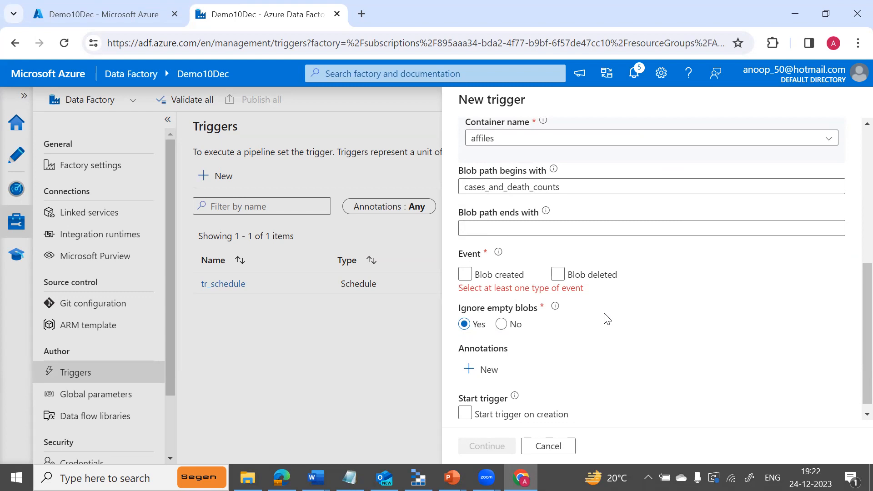
{"action": "left_click", "coordinate": [466, 277]}
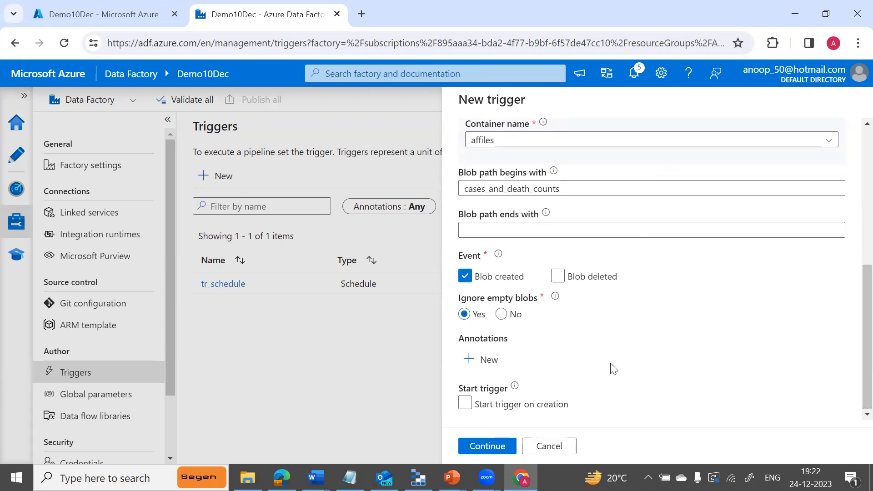
{"action": "left_click", "coordinate": [464, 404]}
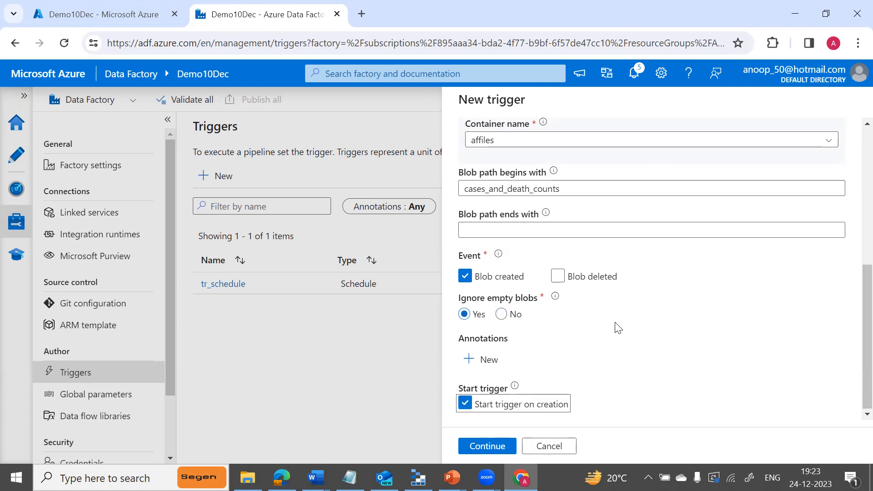
{"action": "left_click", "coordinate": [494, 445]}
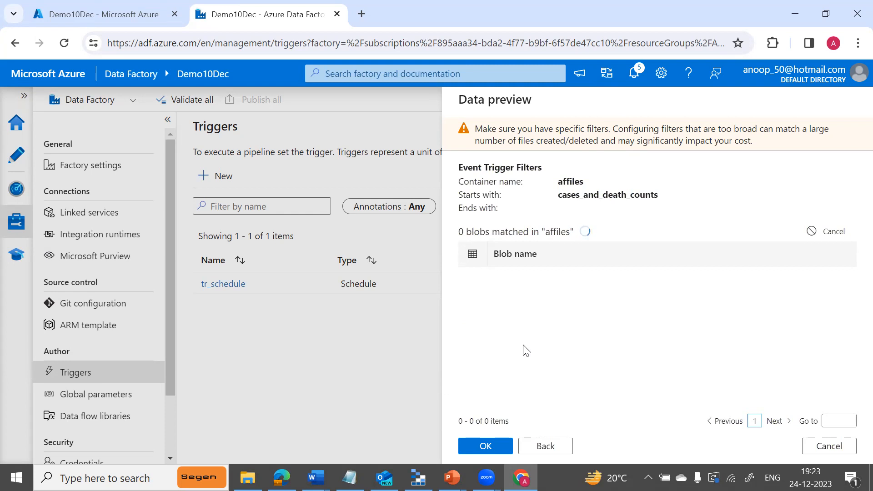
{"action": "left_click", "coordinate": [539, 446]}
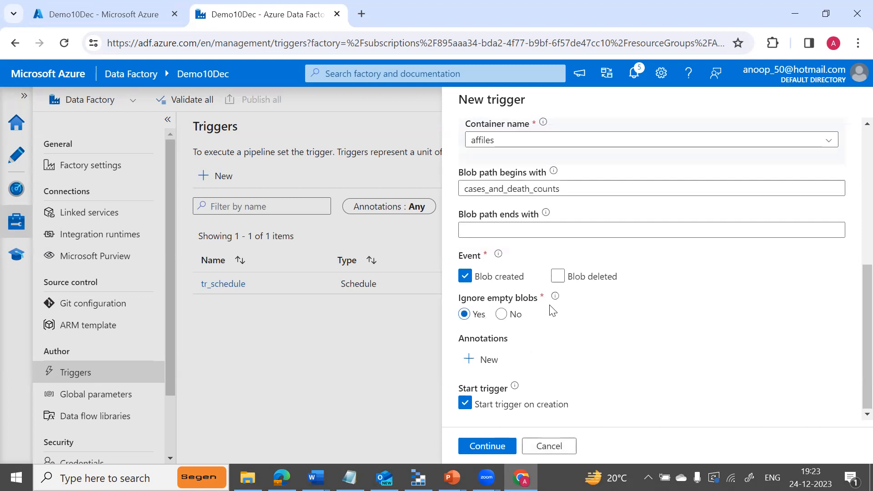
{"action": "scroll", "coordinate": [854, 331], "scroll_direction": "up", "scroll_amount": 3}
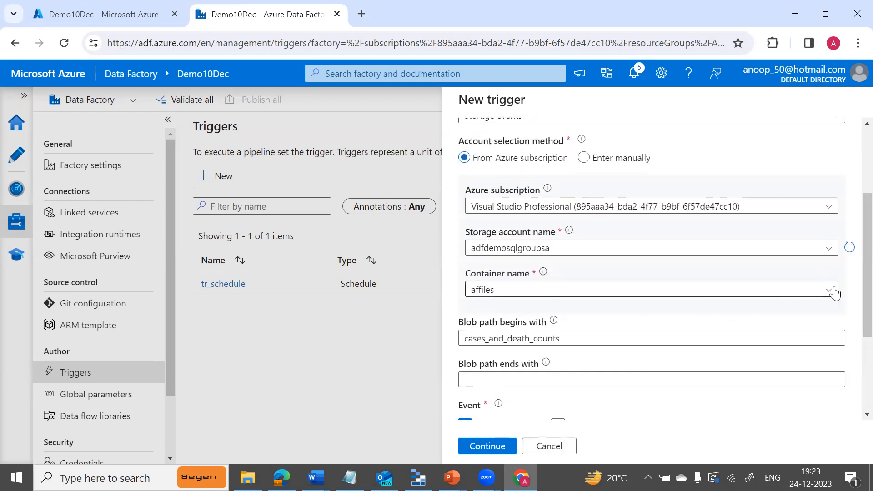
Change the container to adffiles and confirm through Data preview to create tr_storage.
{"action": "left_click", "coordinate": [835, 290]}
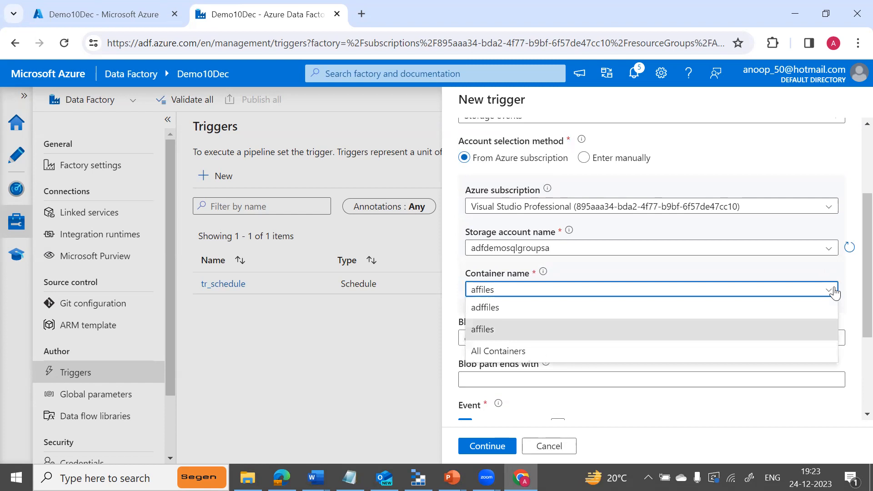
{"action": "left_click", "coordinate": [491, 313]}
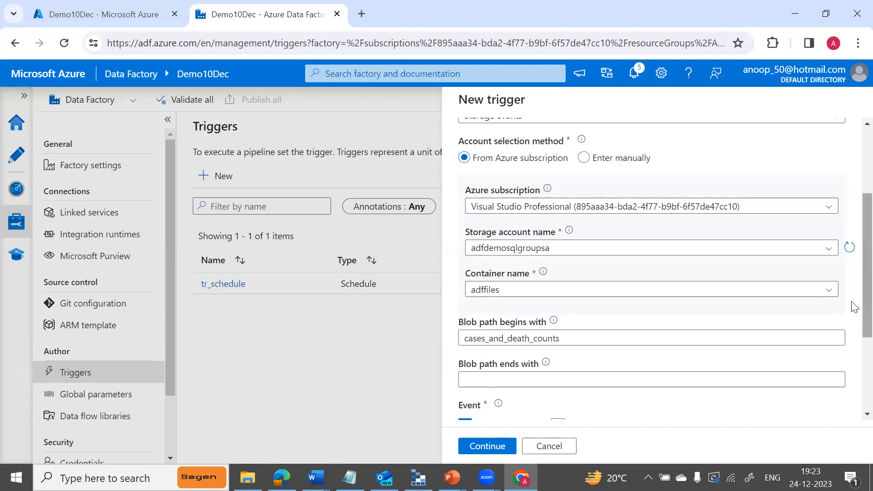
{"action": "scroll", "coordinate": [852, 327], "scroll_direction": "down", "scroll_amount": 3}
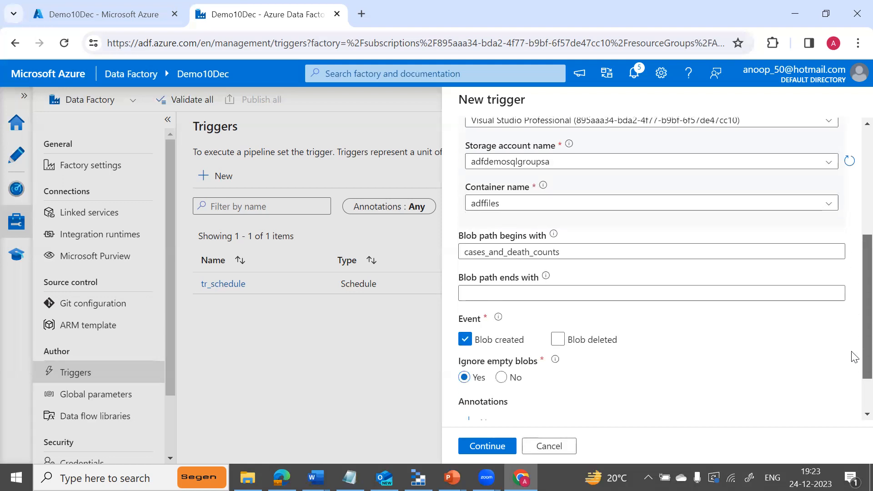
{"action": "left_click", "coordinate": [498, 446]}
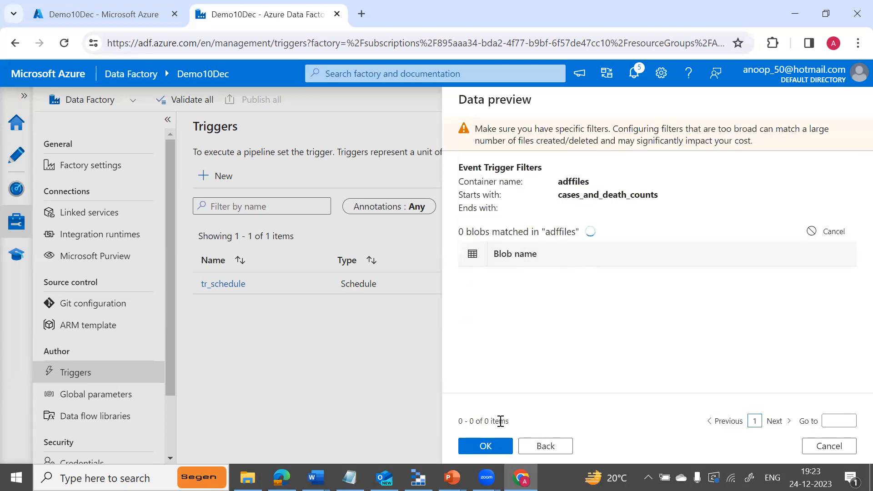
{"action": "left_click", "coordinate": [485, 447]}
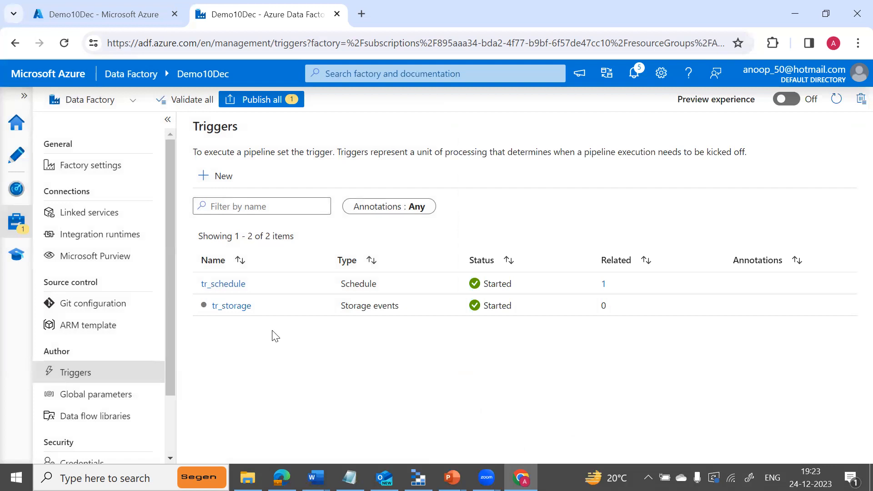
Attach the existing tr_storage trigger to the pl_copyfromtext pipeline.
{"action": "left_click", "coordinate": [17, 158]}
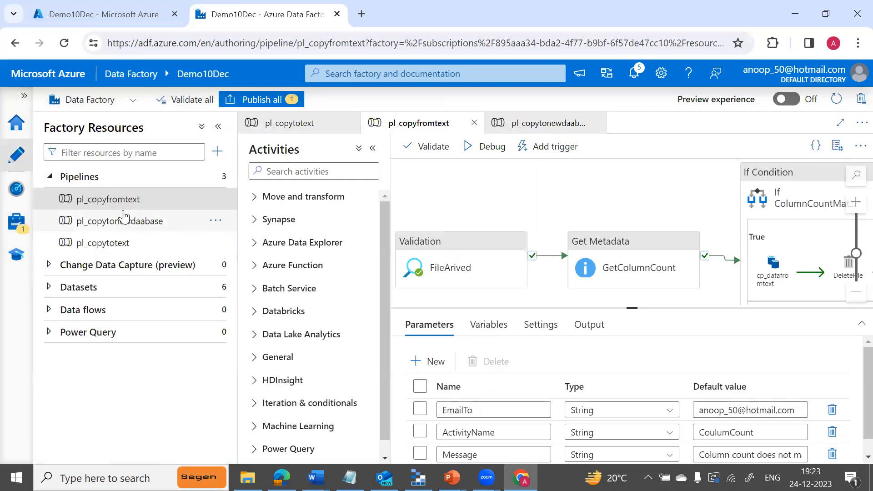
{"action": "left_click", "coordinate": [373, 151]}
{"action": "left_click", "coordinate": [423, 152]}
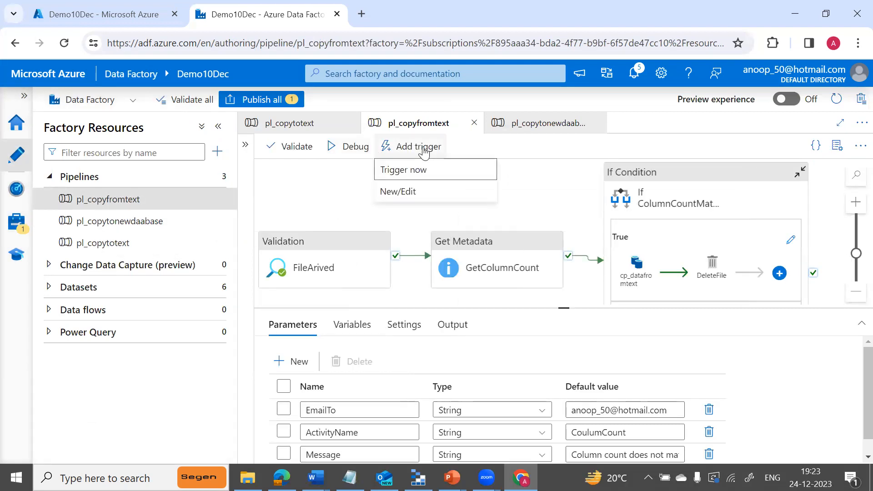
{"action": "left_click", "coordinate": [415, 193]}
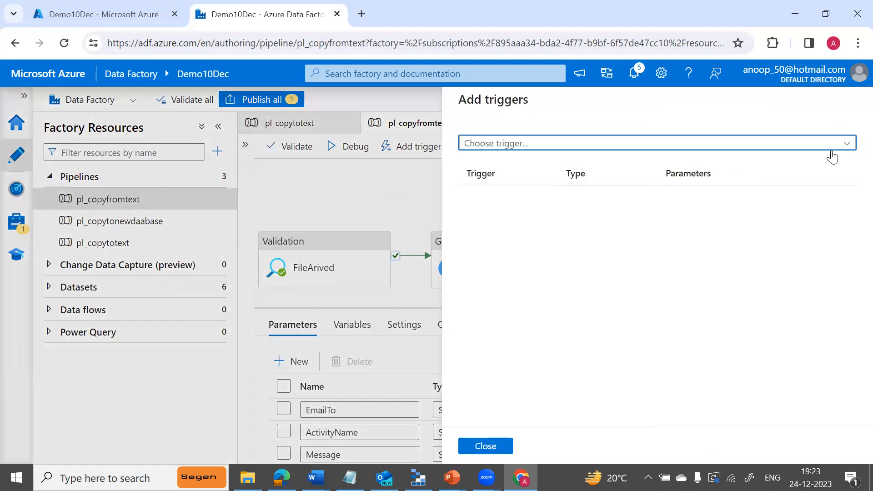
{"action": "left_click", "coordinate": [844, 144]}
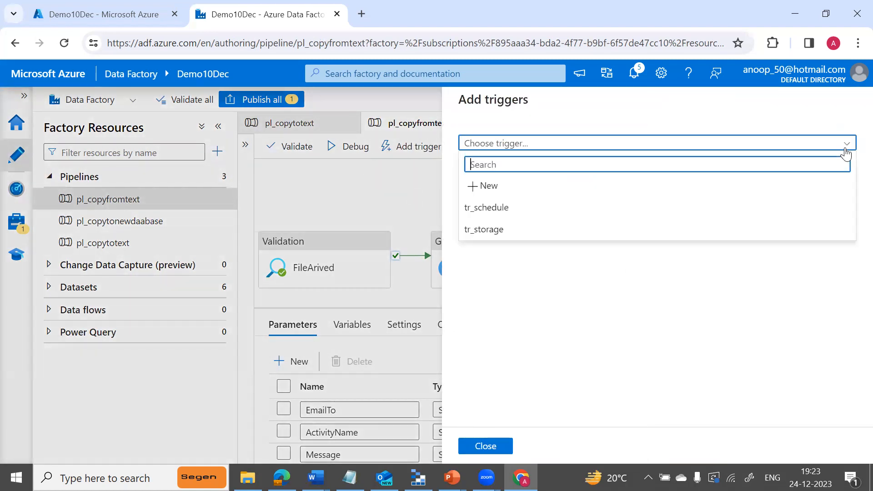
{"action": "left_click", "coordinate": [482, 229]}
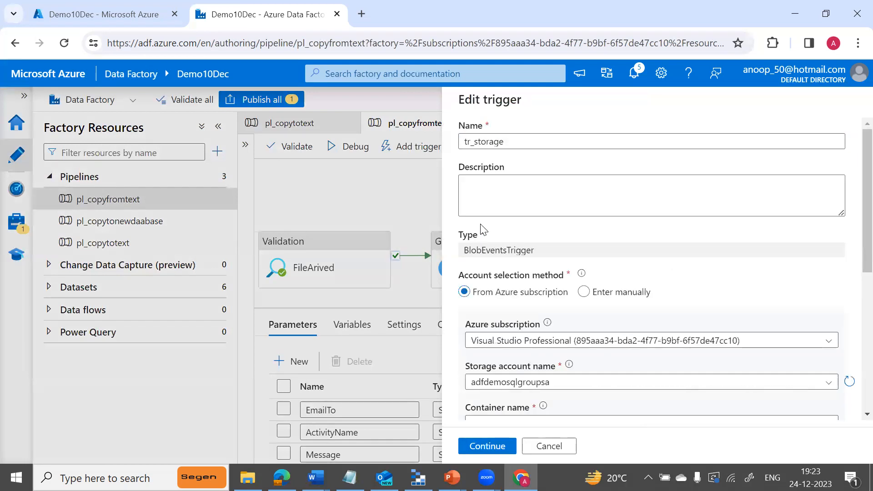
Accept tr_storage's filter settings and the matching-blobs preview to reach run parameters.
{"action": "scroll", "coordinate": [852, 291], "scroll_direction": "down", "scroll_amount": 2}
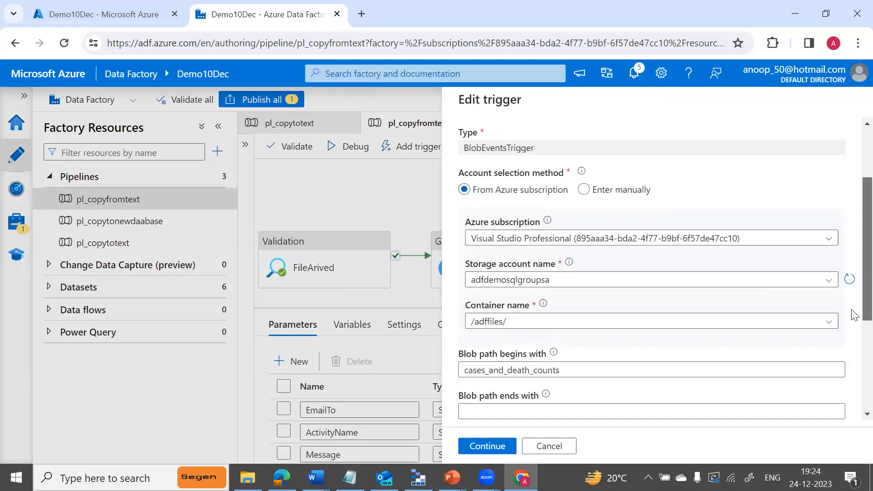
{"action": "scroll", "coordinate": [853, 315], "scroll_direction": "down", "scroll_amount": 4}
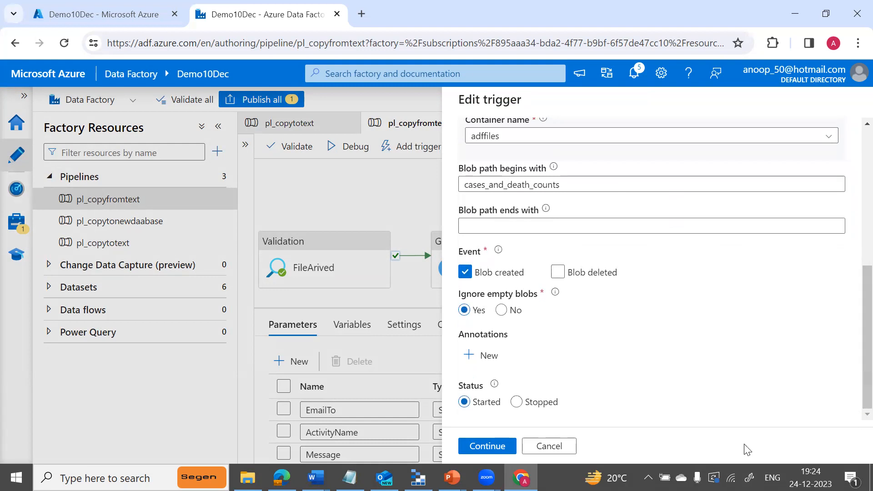
{"action": "left_click", "coordinate": [495, 448]}
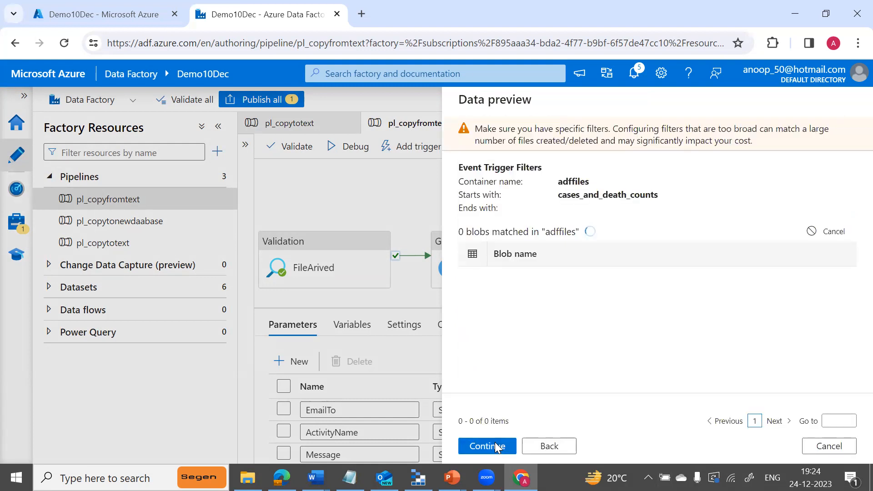
{"action": "left_click", "coordinate": [495, 443]}
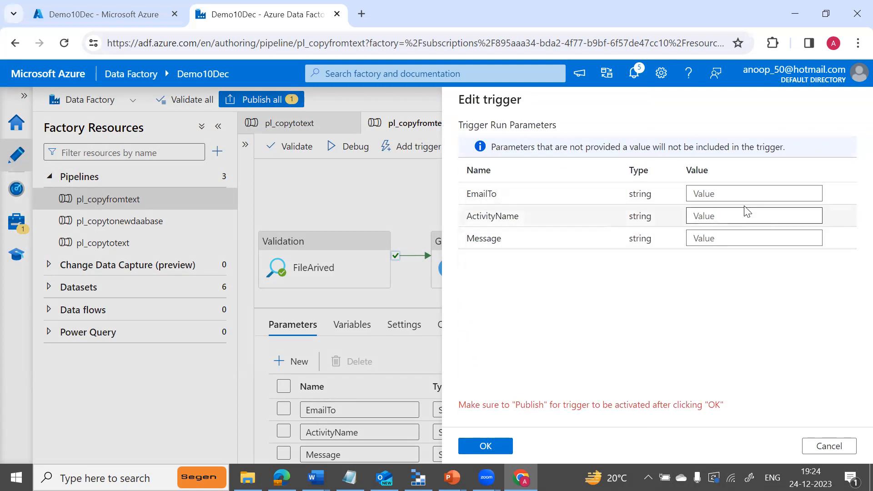
Enter the recipient's e-mail for EmailTo, ActivityName 'copy' and Message 'failure', then save.
{"action": "left_click", "coordinate": [734, 195]}
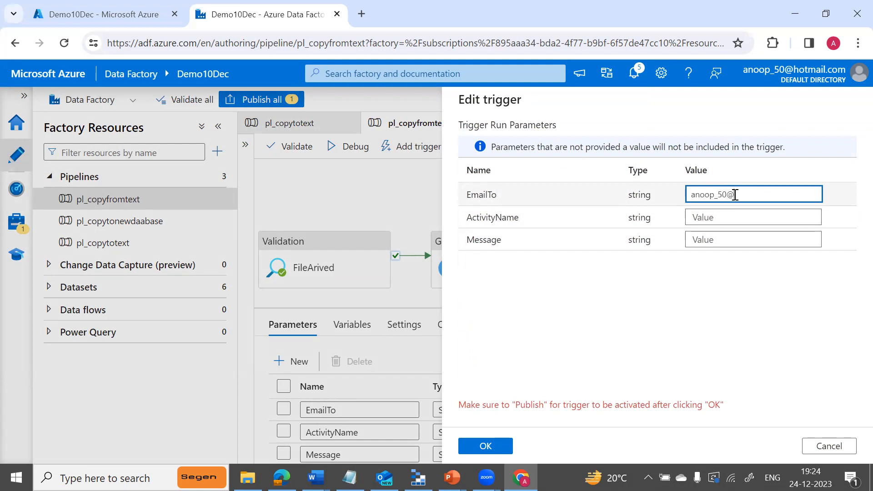
{"action": "key", "text": "Tab"}
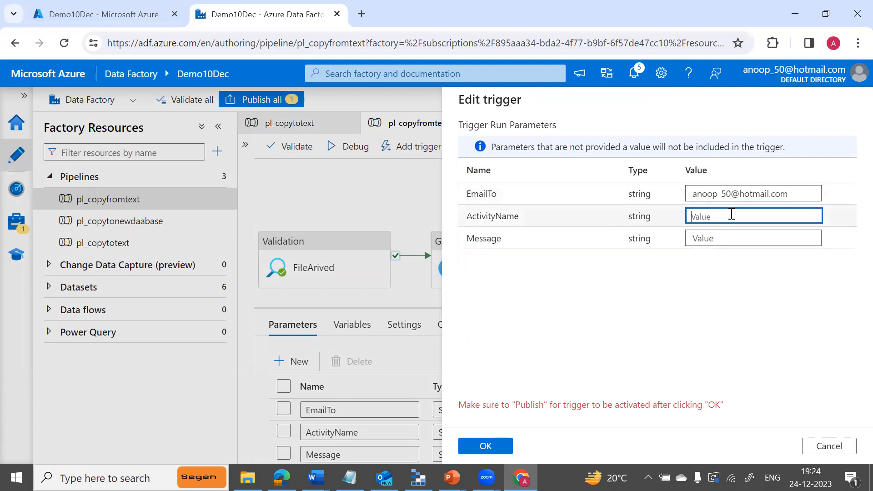
{"action": "type", "text": "copy"}
{"action": "key", "text": "Tab"}
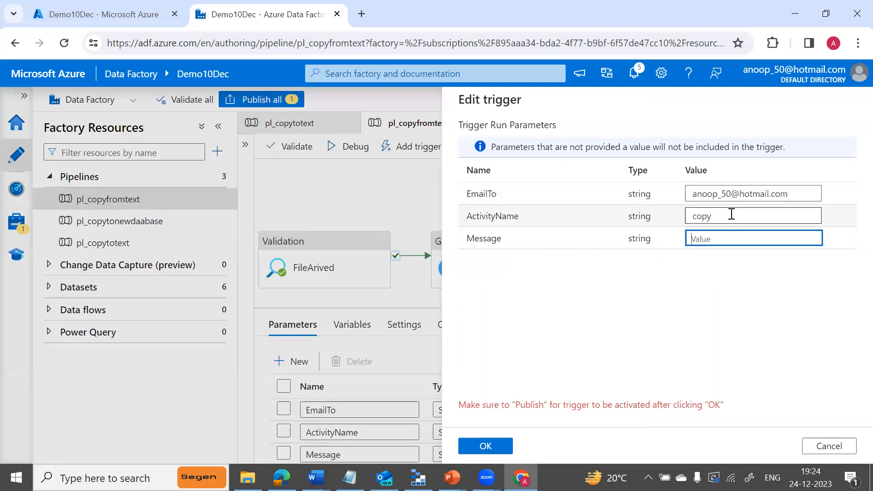
{"action": "type", "text": "failure"}
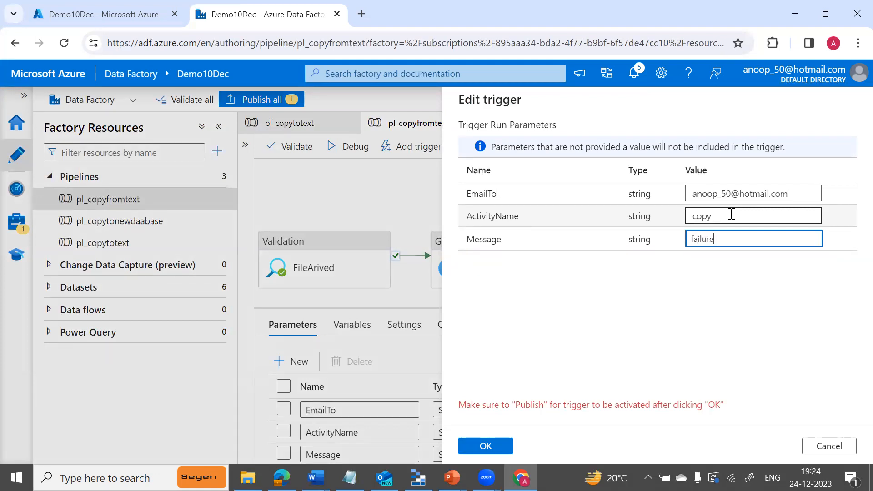
{"action": "left_click", "coordinate": [490, 447]}
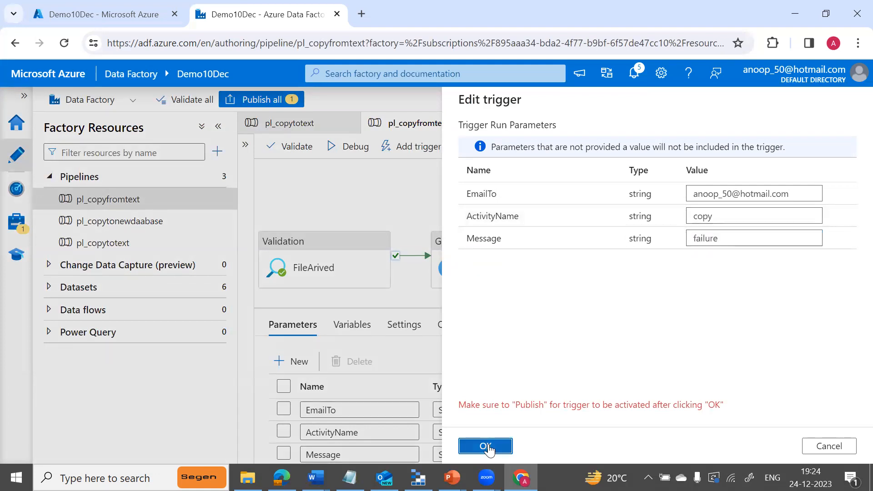
Review the pending tr_storage trigger change and publish it to the live factory.
{"action": "left_click", "coordinate": [255, 101]}
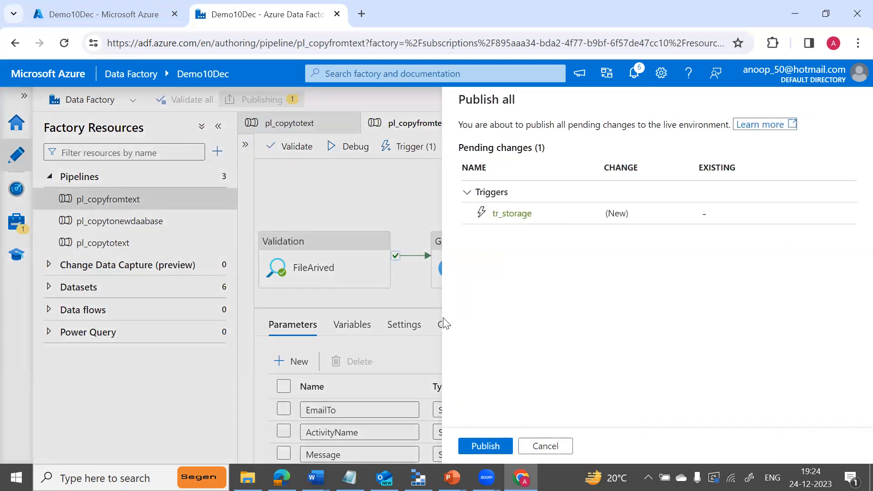
{"action": "left_click", "coordinate": [477, 445]}
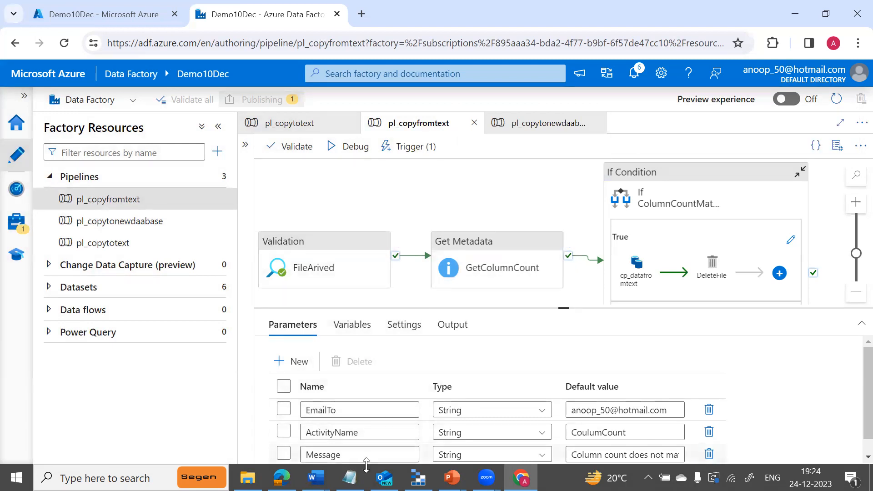
Upload cases_and_death_counts.csv from D:\ADFCourseContents into adffiles in Storage Explorer.
{"action": "left_click", "coordinate": [417, 477]}
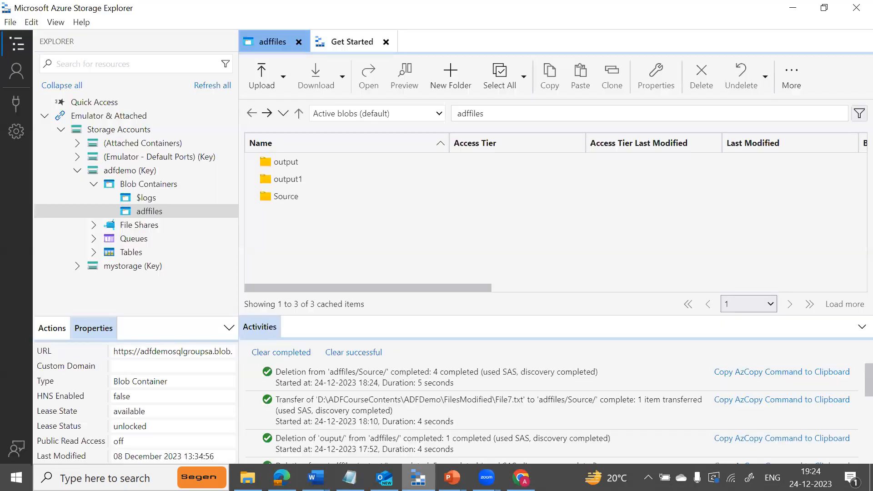
{"action": "left_click", "coordinate": [348, 159]}
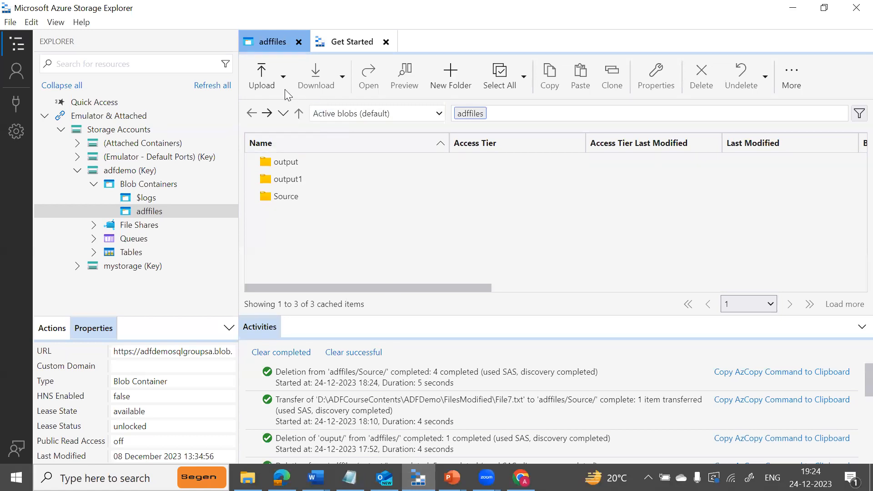
{"action": "left_click", "coordinate": [276, 73]}
{"action": "left_click", "coordinate": [274, 121]}
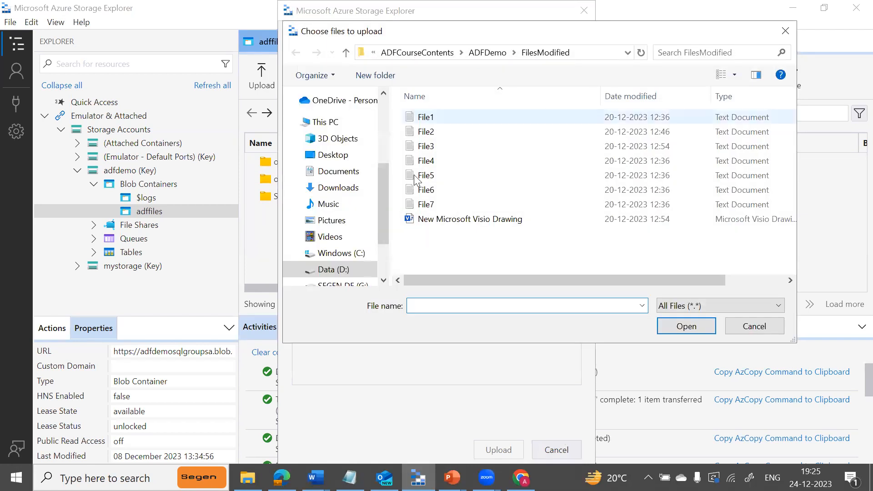
{"action": "left_click", "coordinate": [342, 271]}
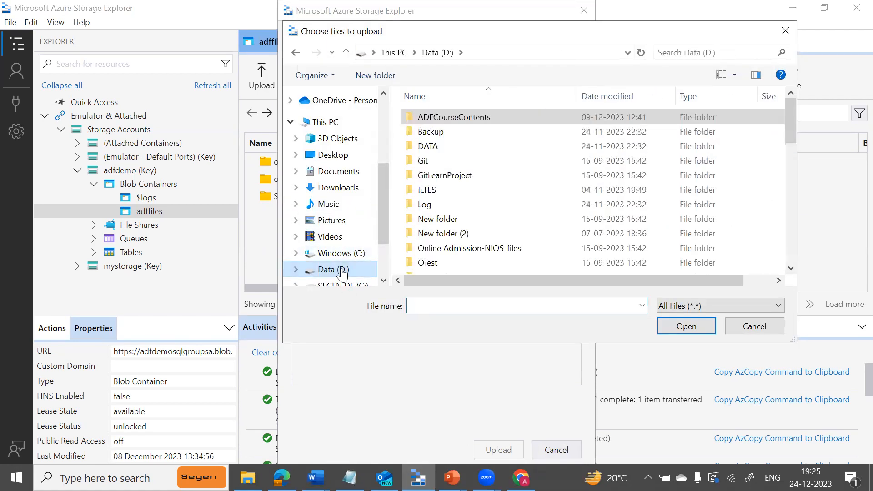
{"action": "double_click", "coordinate": [454, 118]}
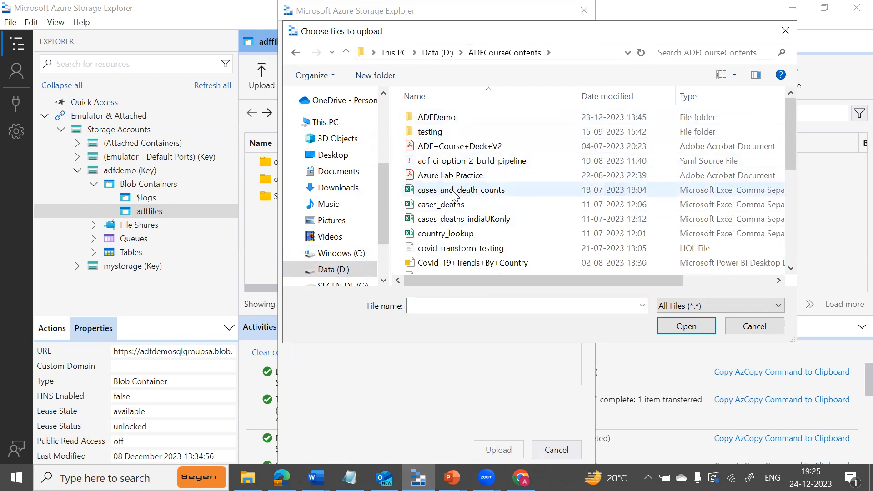
{"action": "left_click", "coordinate": [454, 192]}
{"action": "left_click", "coordinate": [681, 331]}
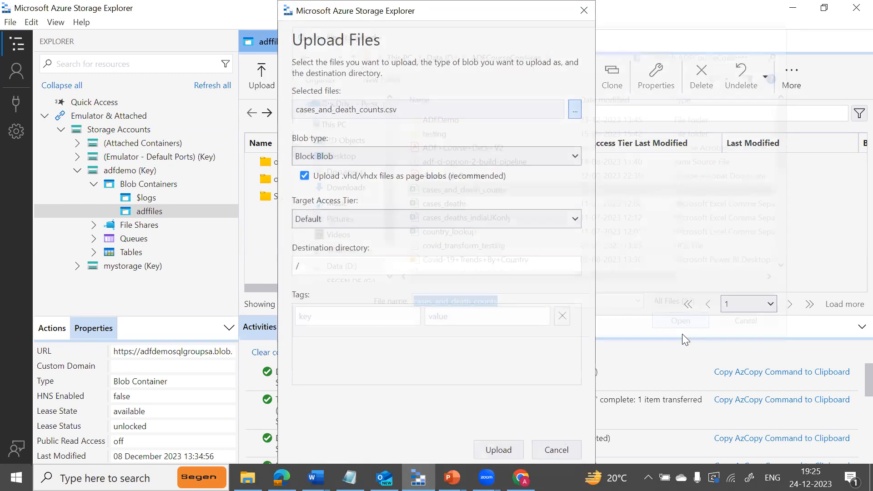
{"action": "left_click", "coordinate": [487, 444]}
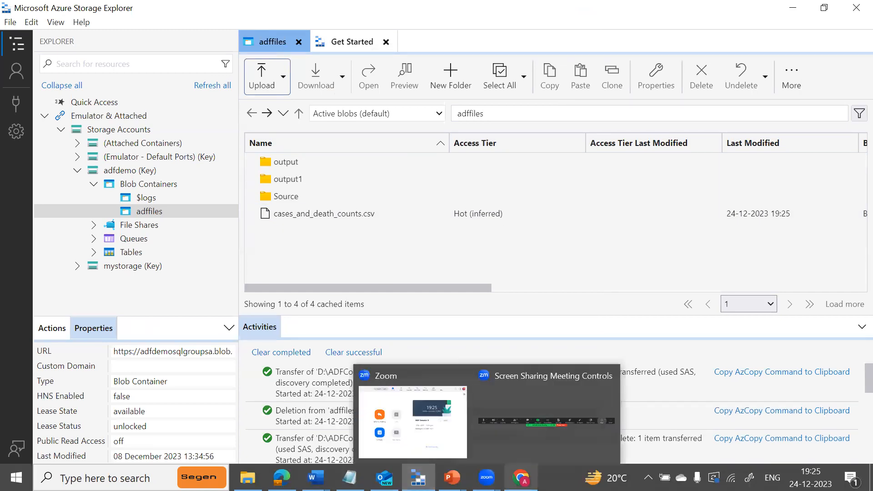
Confirm triggers are started, then trace the Storage events run of tr_storage to its succeeded pl_copyfromtext activities.
{"action": "left_click", "coordinate": [521, 478]}
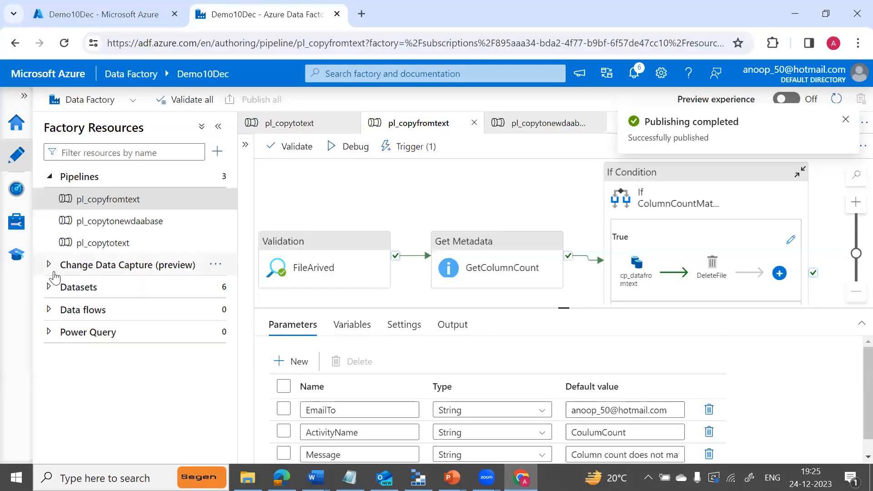
{"action": "left_click", "coordinate": [17, 228]}
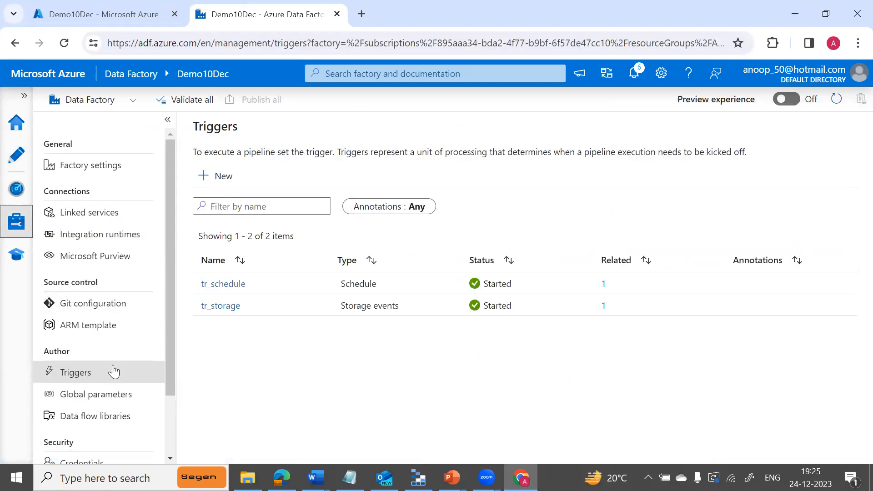
{"action": "left_click", "coordinate": [16, 192]}
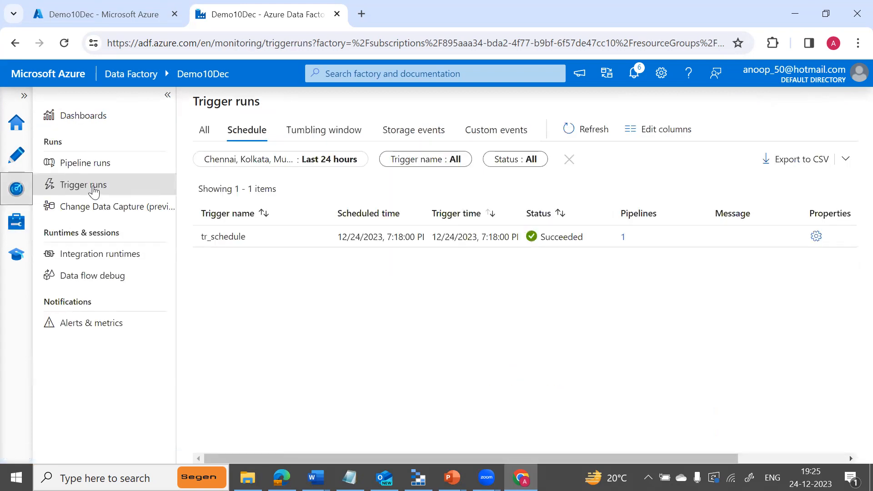
{"action": "left_click", "coordinate": [582, 129]}
{"action": "left_click", "coordinate": [582, 129]}
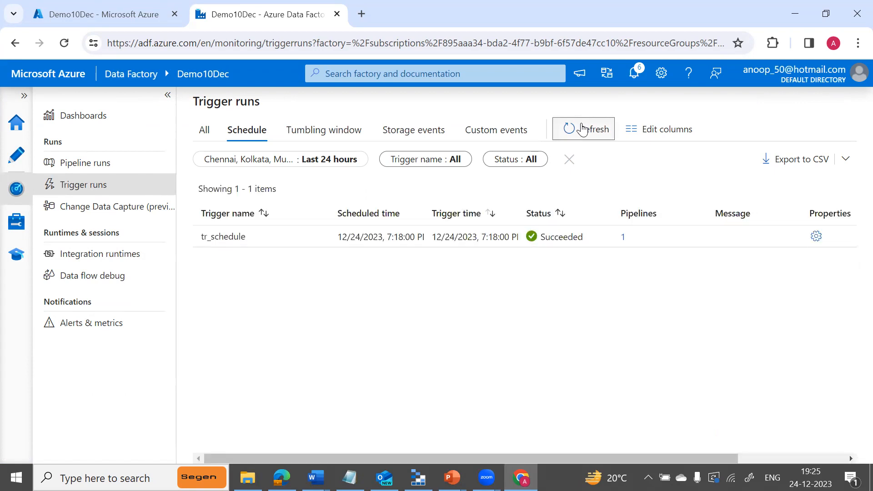
{"action": "left_click", "coordinate": [418, 132]}
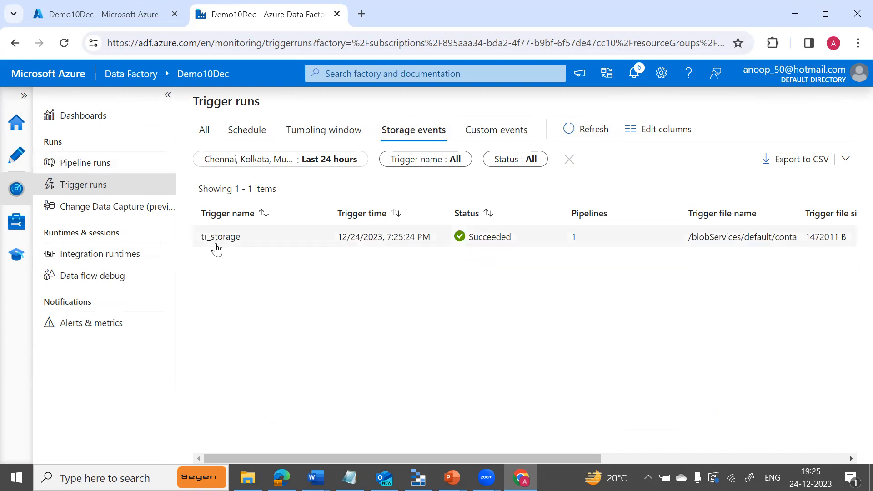
{"action": "left_click", "coordinate": [574, 242]}
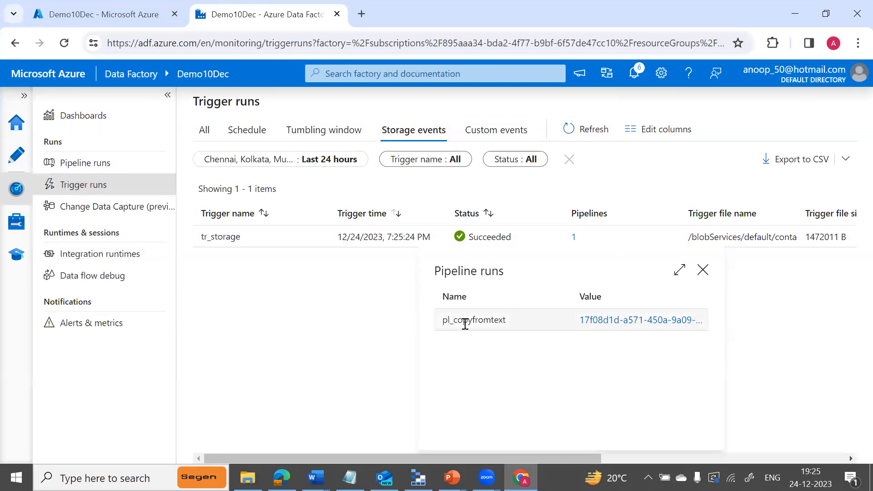
{"action": "left_click", "coordinate": [623, 320]}
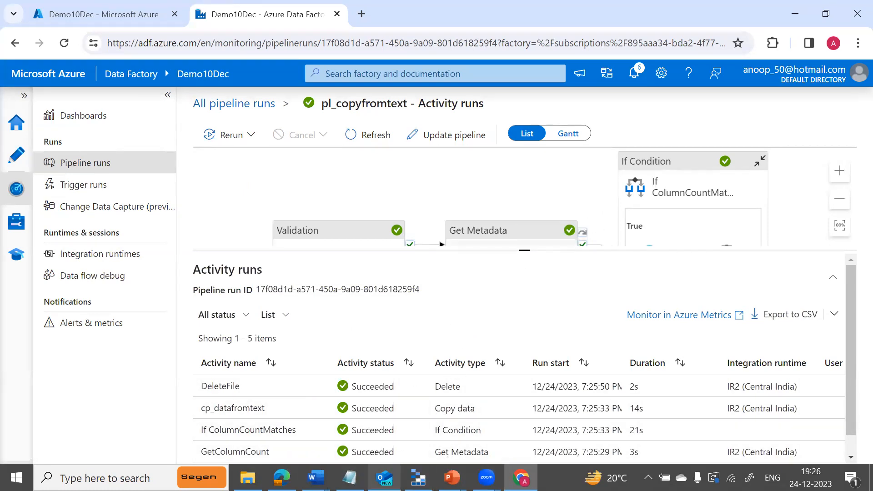
Refresh adffiles in Storage Explorer, showing only output, output1 and Source remain.
{"action": "mouse_move", "coordinate": [384, 478]}
{"action": "mouse_move", "coordinate": [417, 477]}
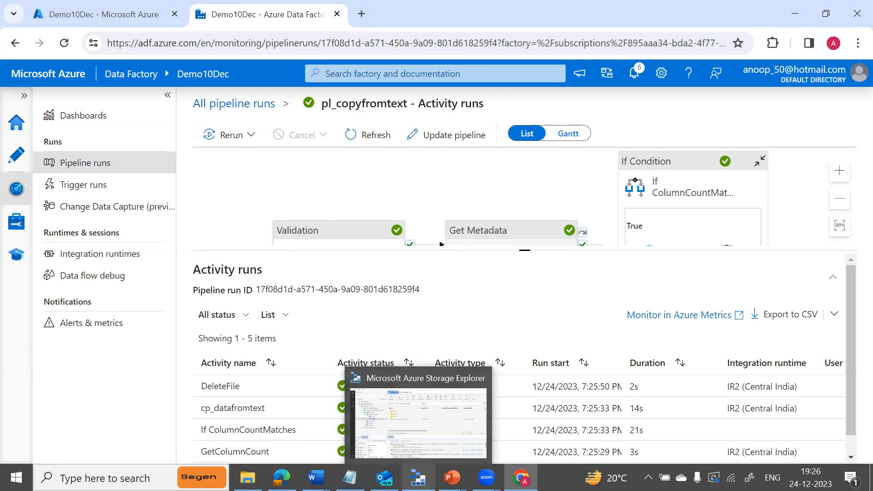
{"action": "left_click", "coordinate": [408, 406]}
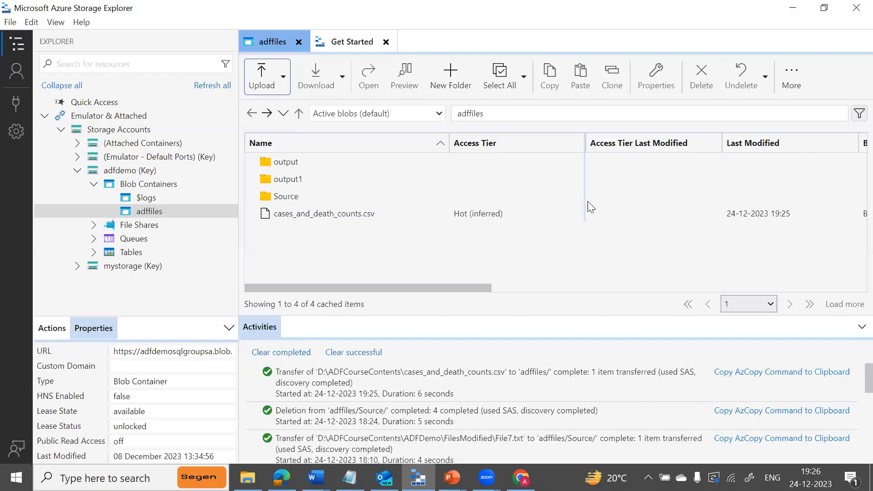
{"action": "left_click", "coordinate": [799, 74]}
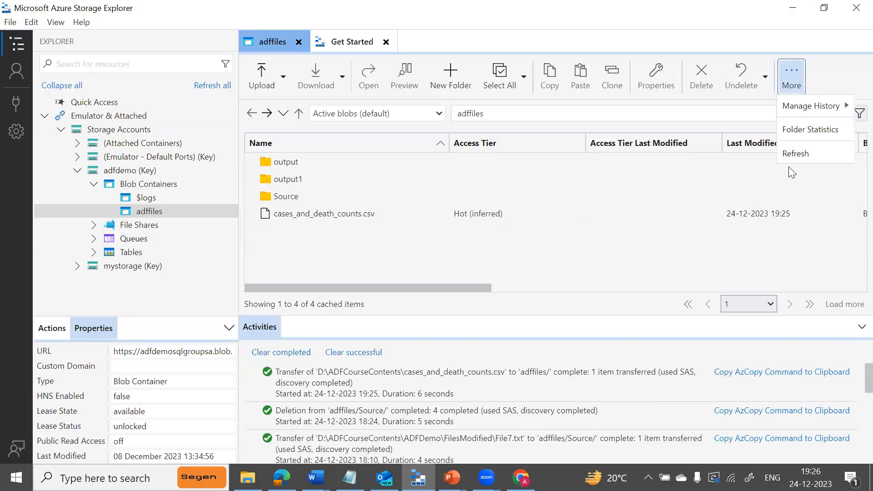
{"action": "left_click", "coordinate": [798, 154]}
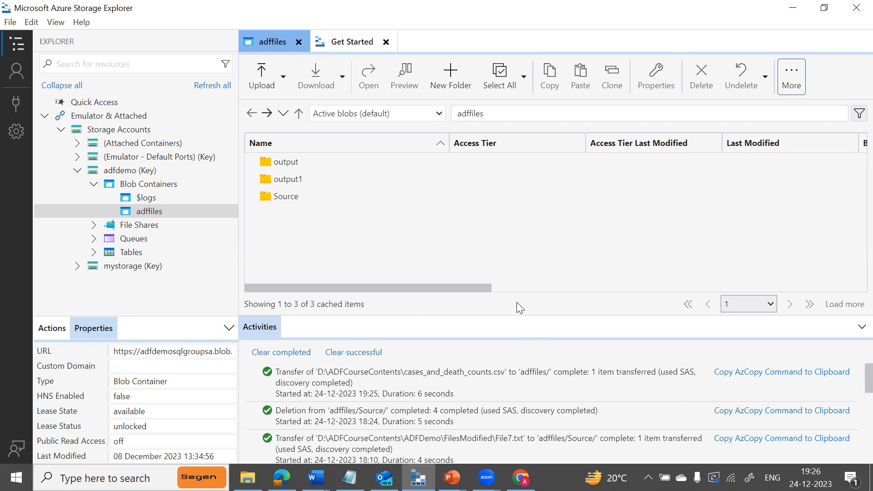
{"action": "key", "text": "alt+Tab"}
{"action": "key", "text": "alt+Tab"}
{"action": "key", "text": "alt+Tab"}
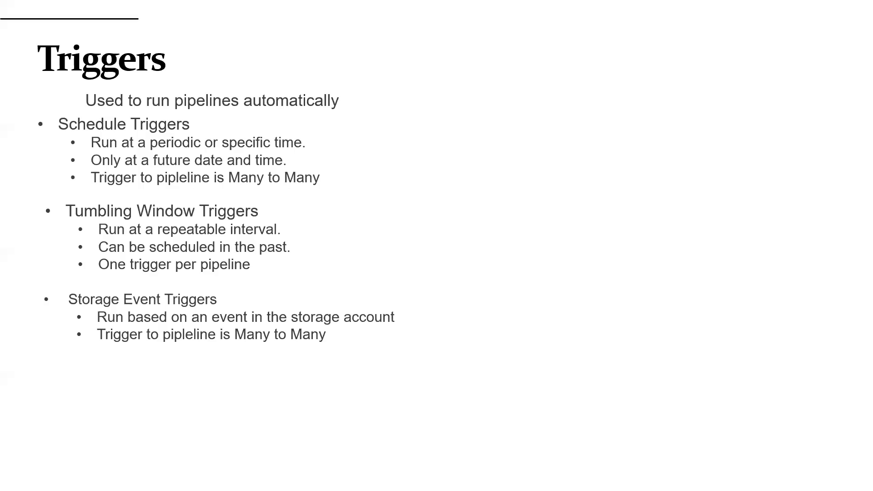
Step the slideshow animations to reveal the Custom Event Triggers point.
{"action": "key", "text": "Left"}
{"action": "key", "text": "Right"}
{"action": "key", "text": "Right"}
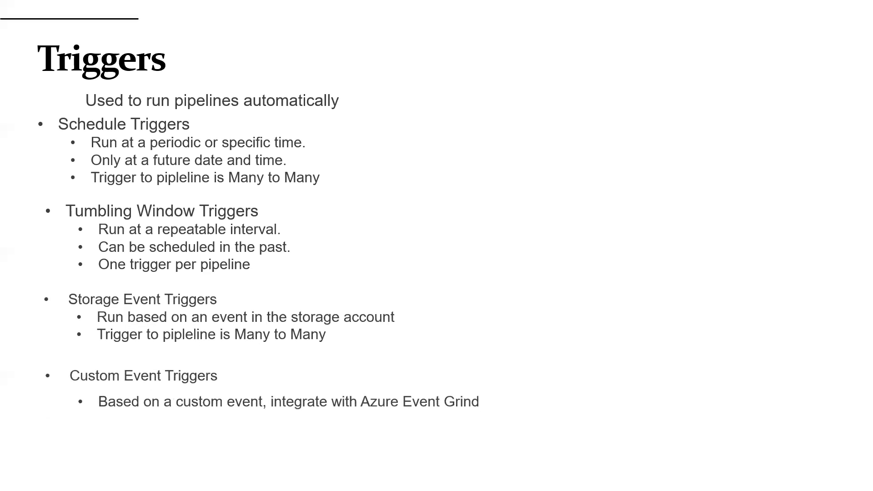
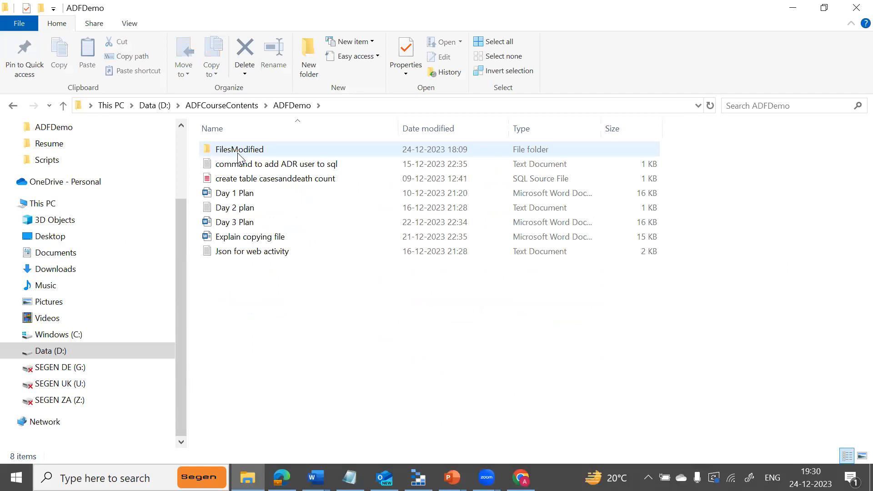
Open the FilesModified folder and delete File4 through File7.
{"action": "double_click", "coordinate": [246, 150]}
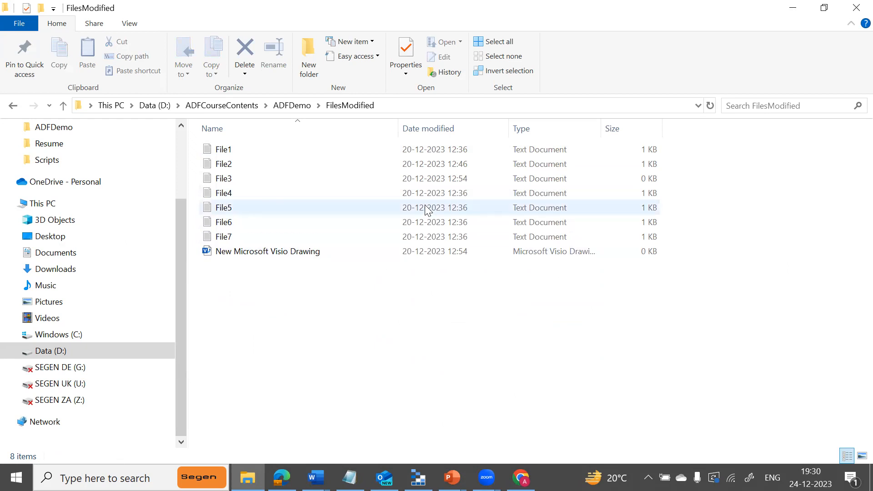
{"action": "left_click", "coordinate": [231, 191]}
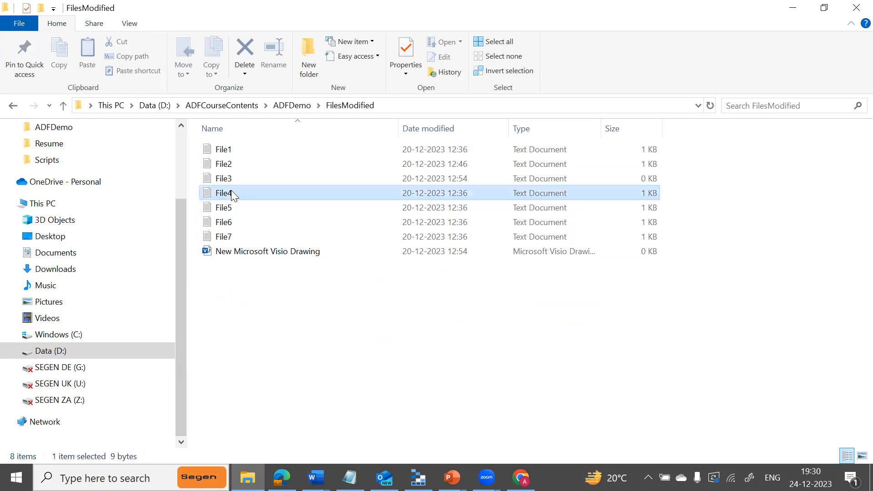
{"action": "key", "text": "shift+Down"}
{"action": "key", "text": "shift+Down"}
{"action": "key", "text": "shift+Down"}
{"action": "right_click", "coordinate": [231, 190]}
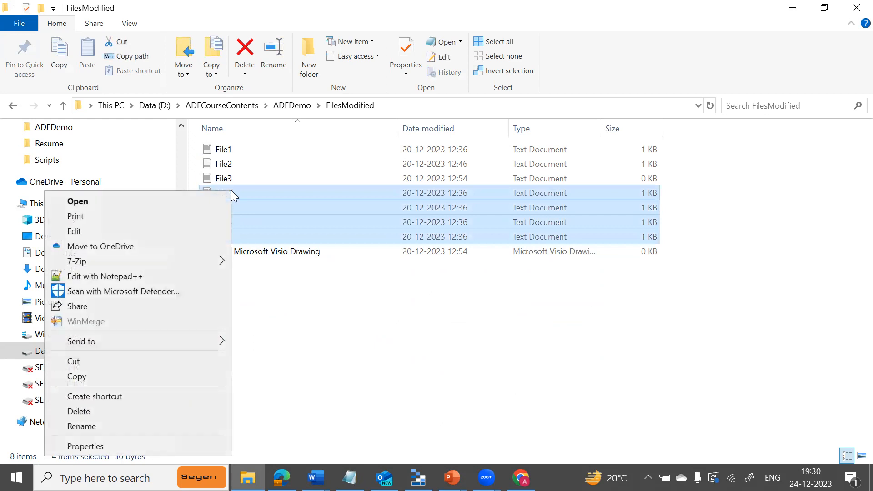
{"action": "left_click", "coordinate": [85, 412]}
Copy File1 and paste three copies of it into FilesModified.
{"action": "left_click", "coordinate": [226, 153]}
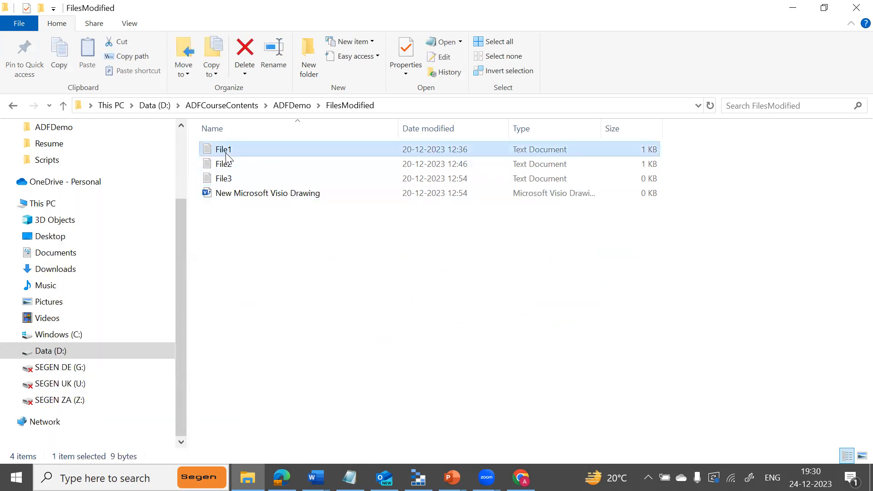
{"action": "right_click", "coordinate": [226, 153]}
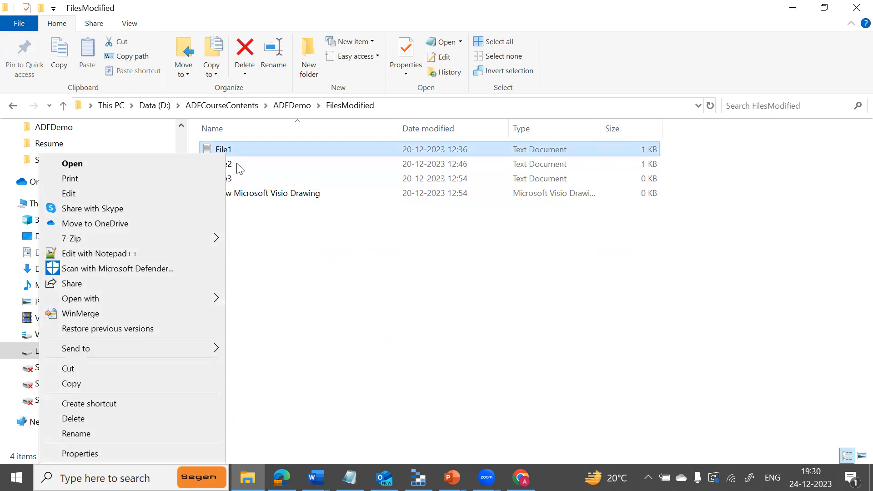
{"action": "left_click", "coordinate": [139, 383]}
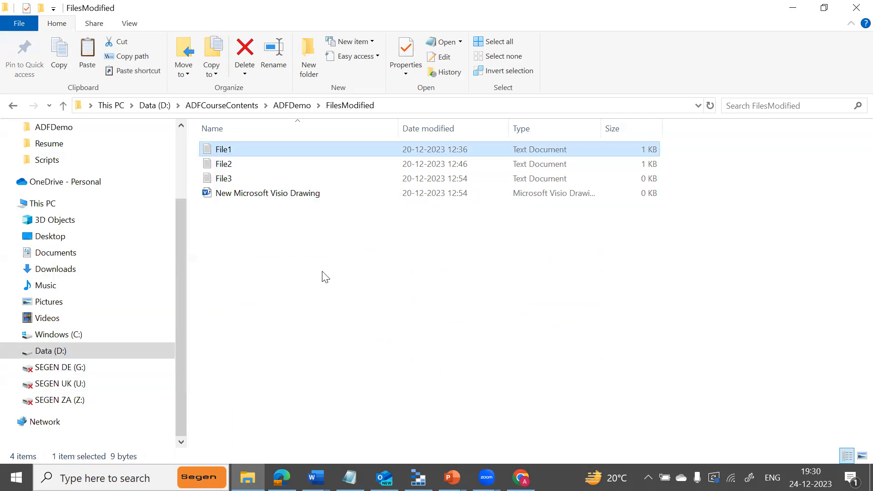
{"action": "key", "text": "ctrl+v"}
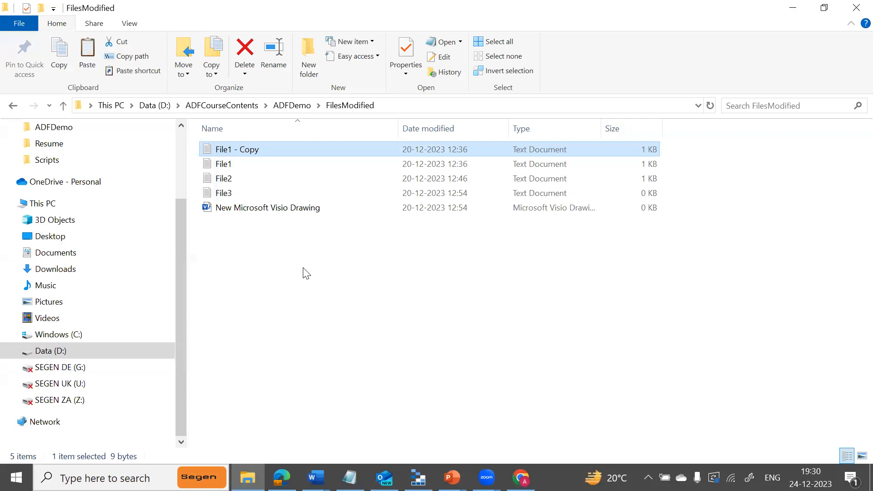
{"action": "key", "text": "ctrl+v"}
{"action": "key", "text": "ctrl+v"}
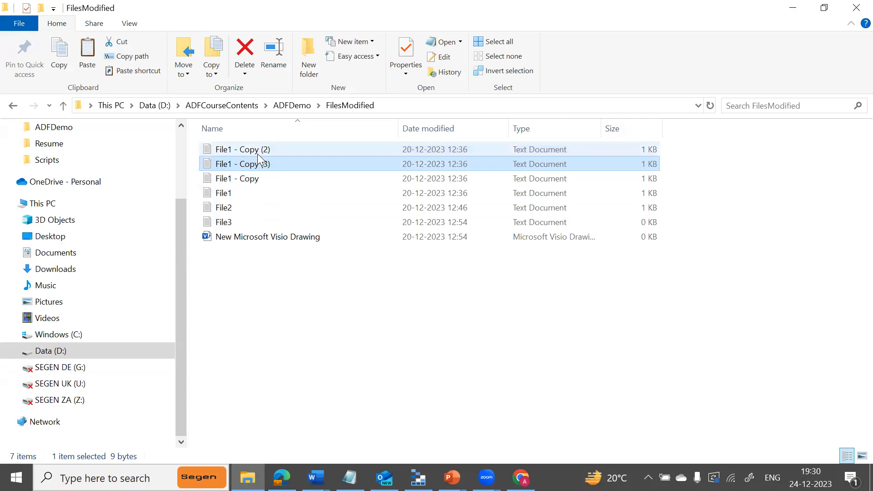
Rename File1 - Copy (2) to File4.
{"action": "left_click", "coordinate": [257, 154]}
{"action": "left_click", "coordinate": [256, 149]}
{"action": "left_click", "coordinate": [256, 149]}
{"action": "key", "text": "BackSpace"}
{"action": "key", "text": "BackSpace"}
{"action": "key", "text": "BackSpace"}
{"action": "key", "text": "BackSpace"}
{"action": "key", "text": "BackSpace"}
{"action": "key", "text": "BackSpace"}
{"action": "key", "text": "BackSpace"}
{"action": "key", "text": "BackSpace"}
{"action": "key", "text": "BackSpace"}
{"action": "key", "text": "BackSpace"}
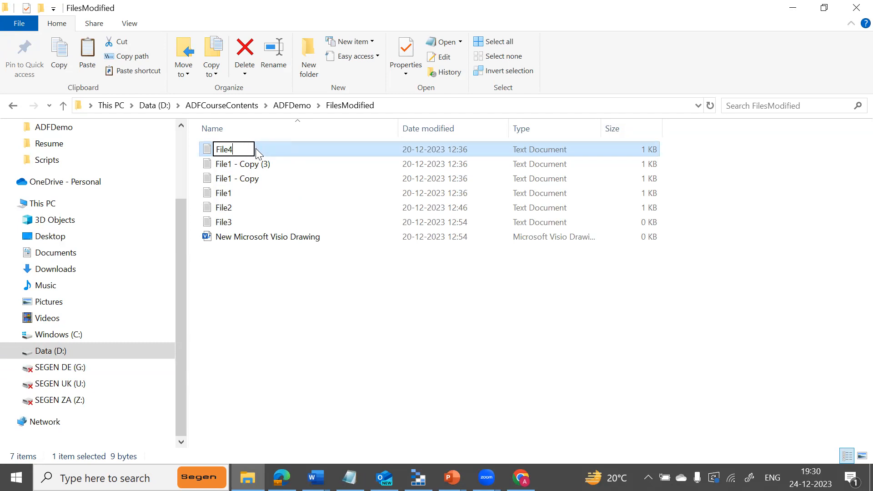
{"action": "key", "text": "Return"}
Rename the remaining File1 copies to File5 and File6.
{"action": "key", "text": "Up"}
{"action": "key", "text": "Up"}
{"action": "key", "text": "Up"}
{"action": "key", "text": "Up"}
{"action": "key", "text": "Up"}
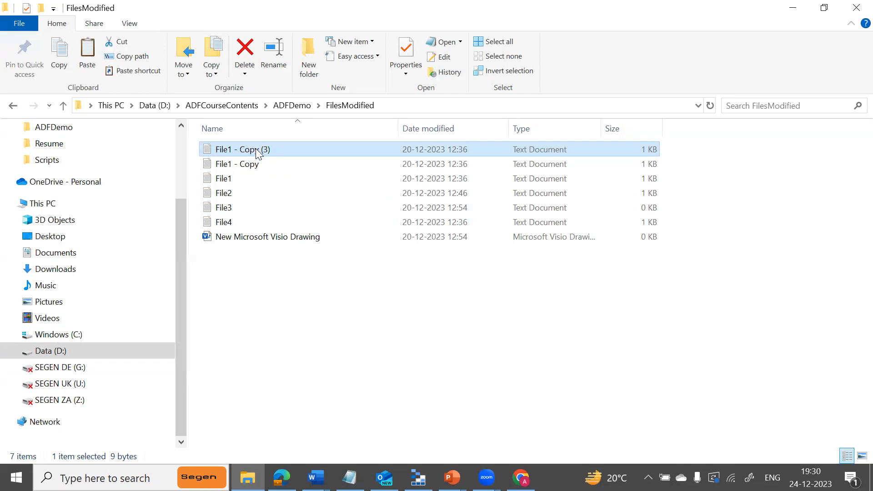
{"action": "key", "text": "F2"}
{"action": "key", "text": "BackSpace"}
{"action": "type", "text": "File5"}
{"action": "key", "text": "Return"}
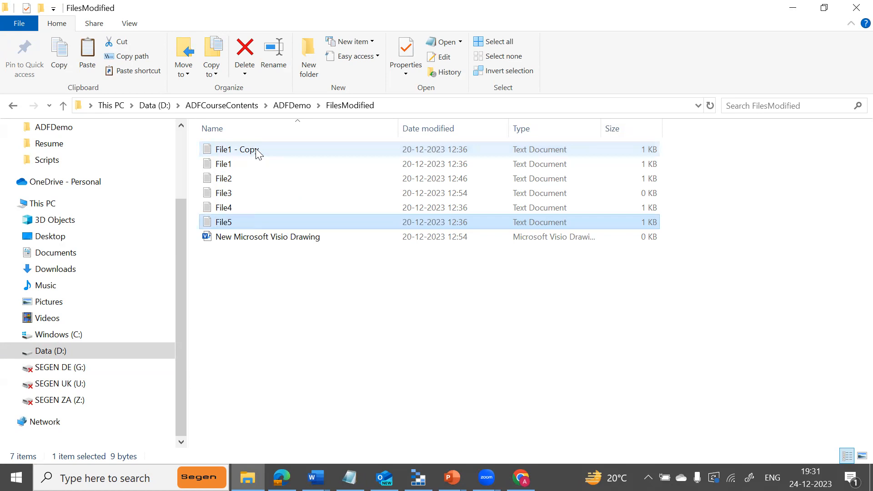
{"action": "left_click", "coordinate": [256, 150]}
{"action": "key", "text": "F2"}
{"action": "key", "text": "BackSpace"}
{"action": "type", "text": "File6"}
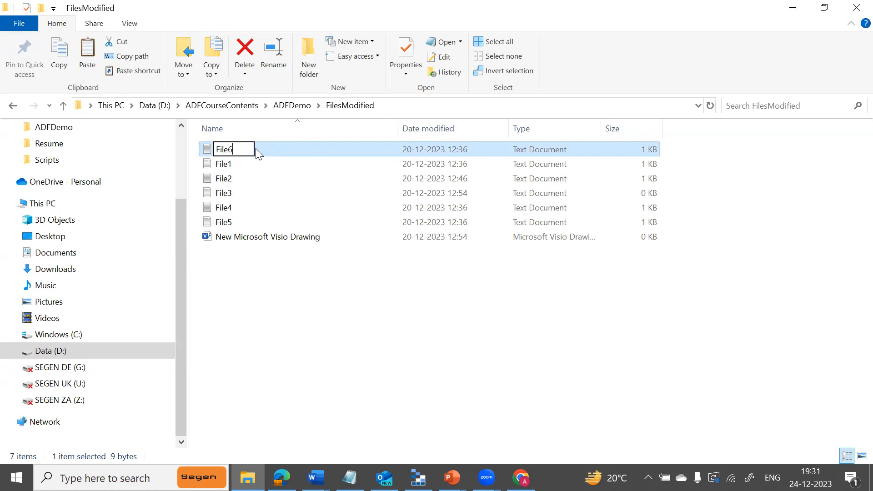
{"action": "key", "text": "Return"}
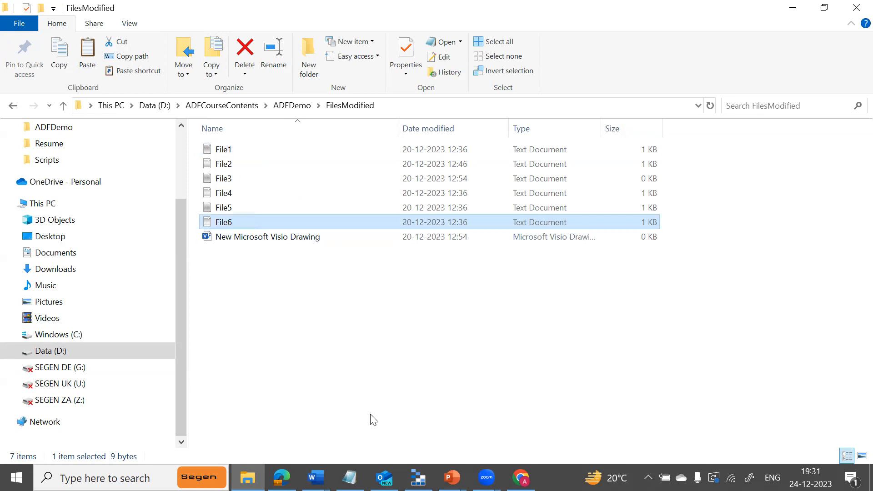
{"action": "left_click", "coordinate": [417, 477]}
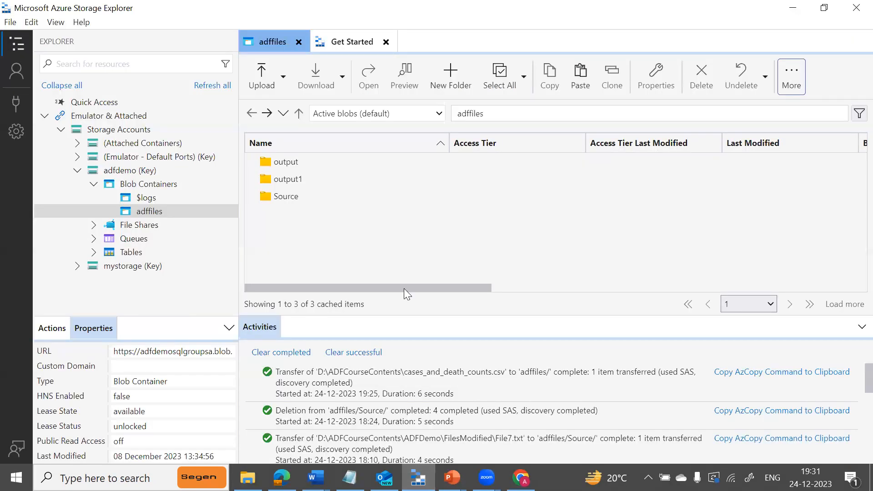
Upload File4, File5 and File6 from ADFDemo\FilesModified into adffiles/Source via Upload Files.
{"action": "double_click", "coordinate": [292, 194]}
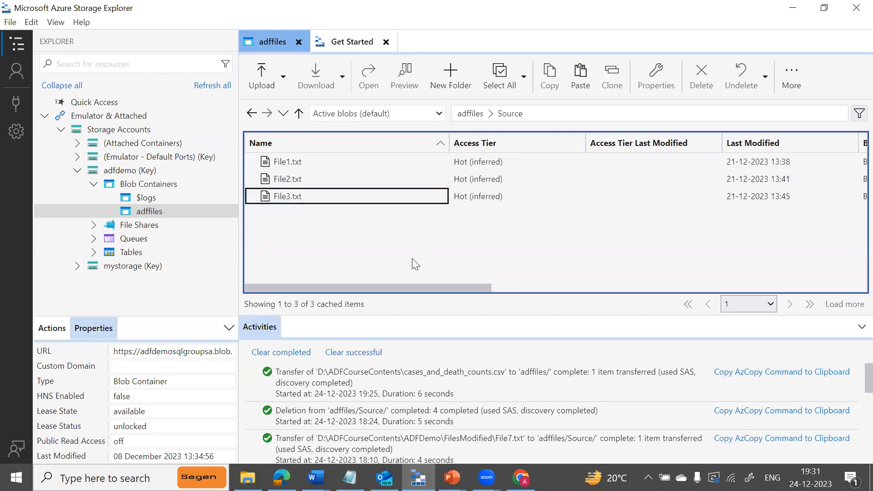
{"action": "left_click", "coordinate": [283, 84]}
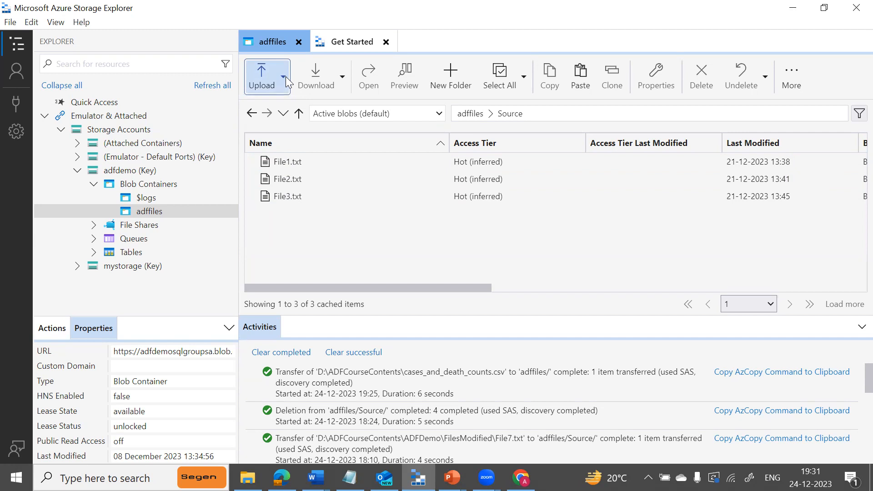
{"action": "left_click", "coordinate": [288, 119]}
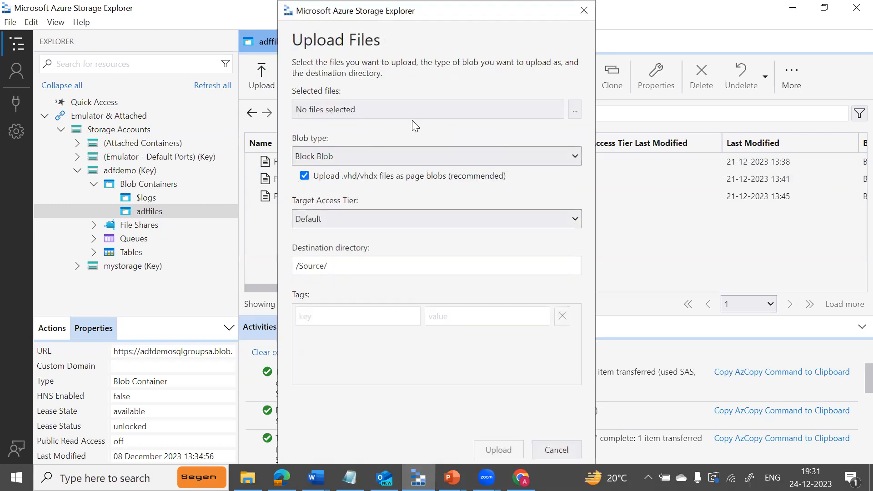
{"action": "left_click", "coordinate": [574, 109]}
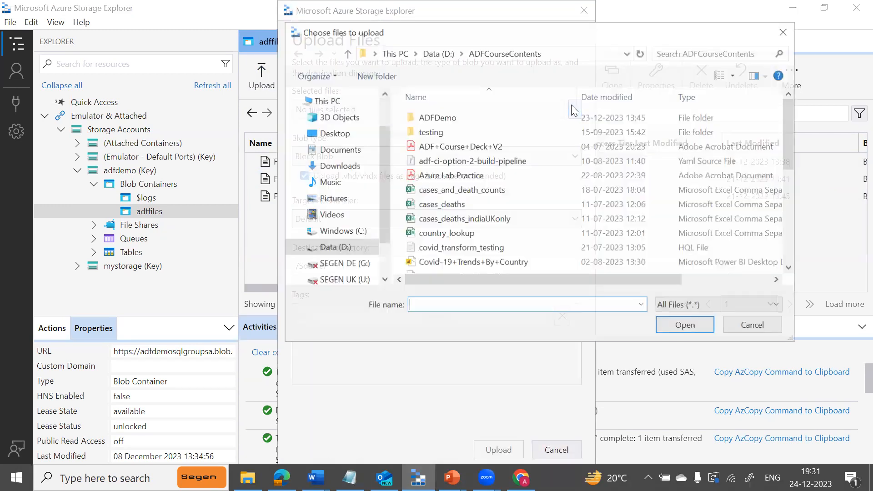
{"action": "double_click", "coordinate": [425, 117]}
{"action": "double_click", "coordinate": [429, 118]}
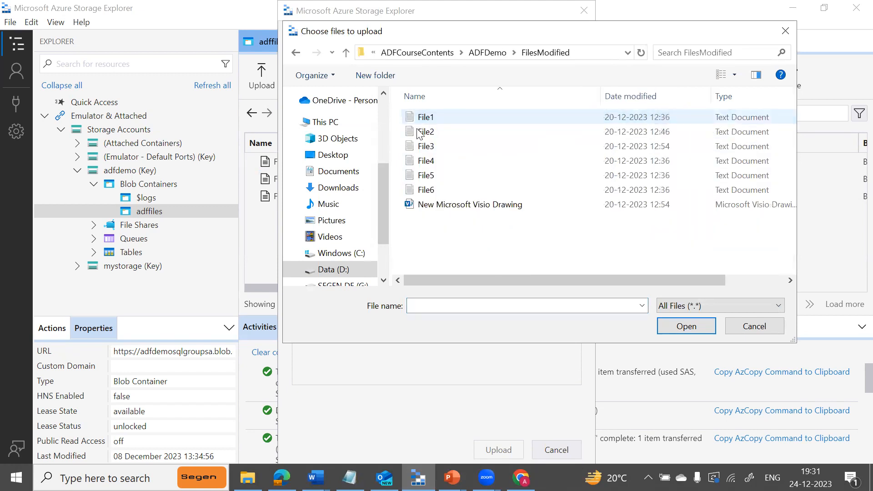
{"action": "left_click", "coordinate": [418, 162]}
{"action": "key", "text": "shift+Down"}
{"action": "key", "text": "shift+Down"}
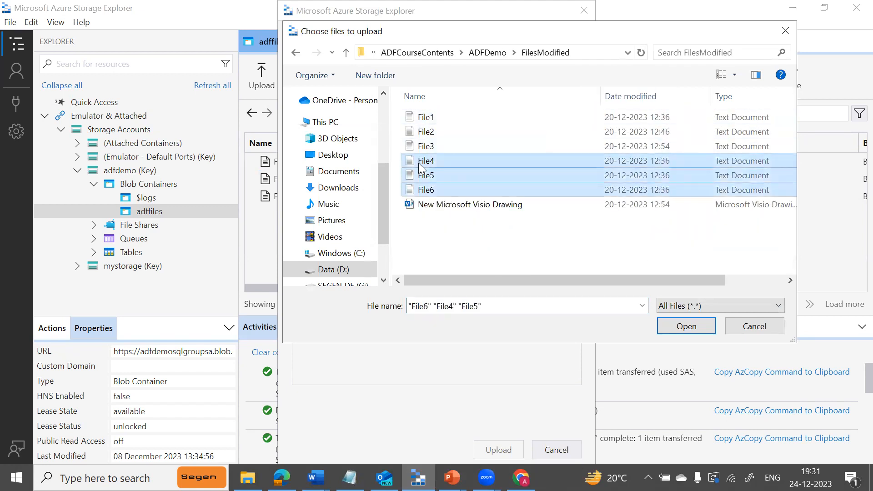
{"action": "left_click", "coordinate": [686, 326]}
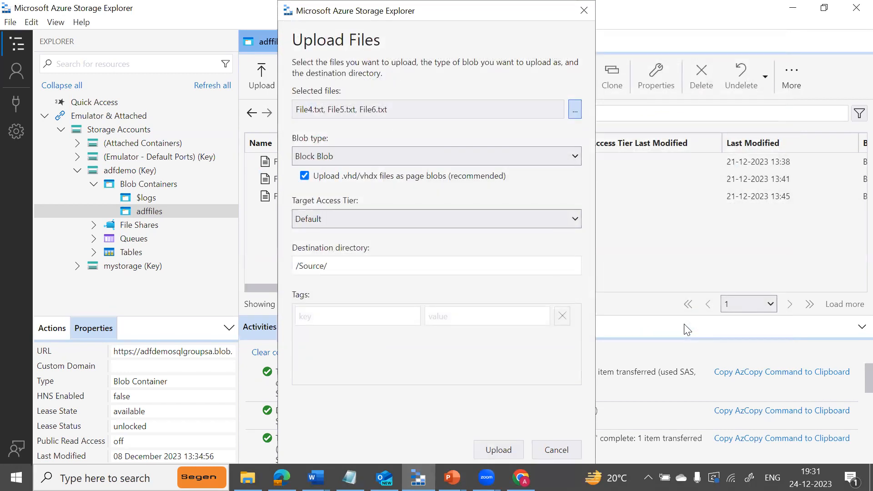
{"action": "left_click", "coordinate": [507, 450]}
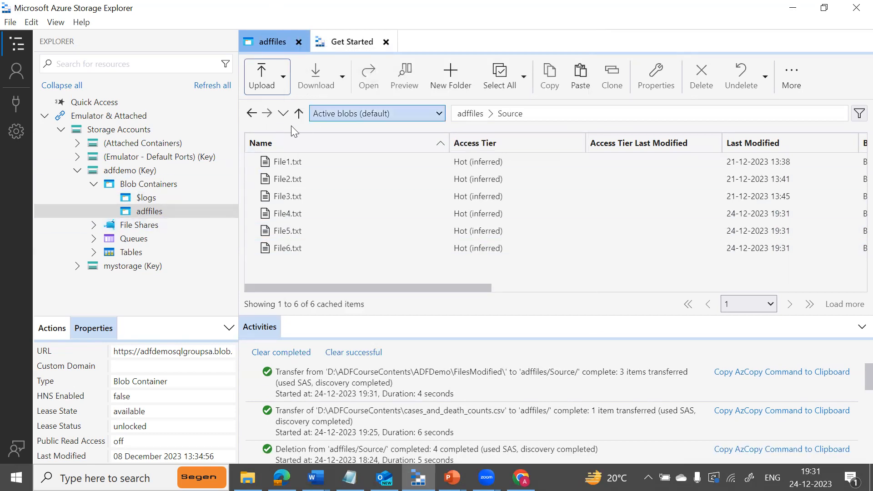
Delete File4.txt through File7.txt from adffiles/output, then return to the Data Factory browser.
{"action": "left_click", "coordinate": [298, 115]}
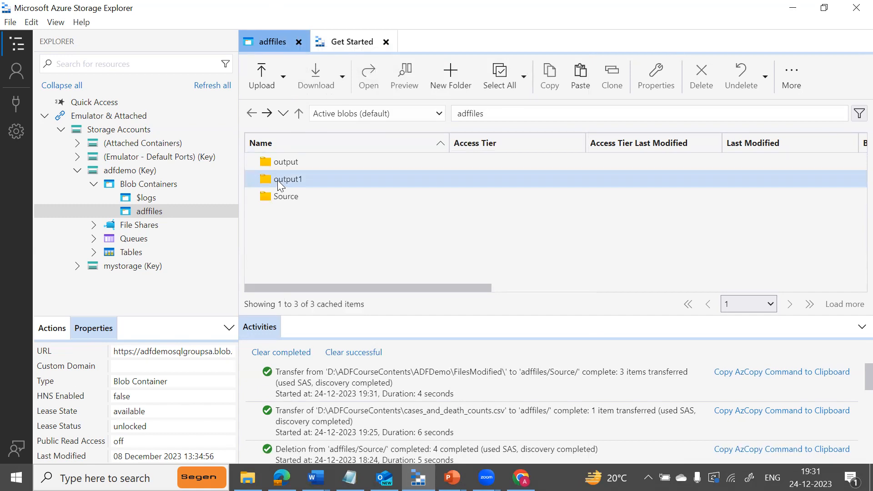
{"action": "double_click", "coordinate": [289, 166]}
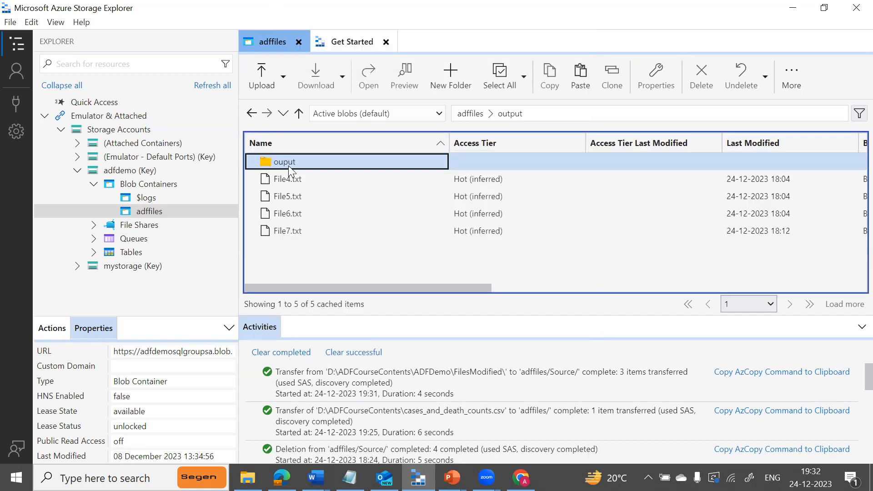
{"action": "left_click", "coordinate": [289, 183]}
{"action": "key", "text": "shift+Down"}
{"action": "key", "text": "shift+Down"}
{"action": "key", "text": "shift+Down"}
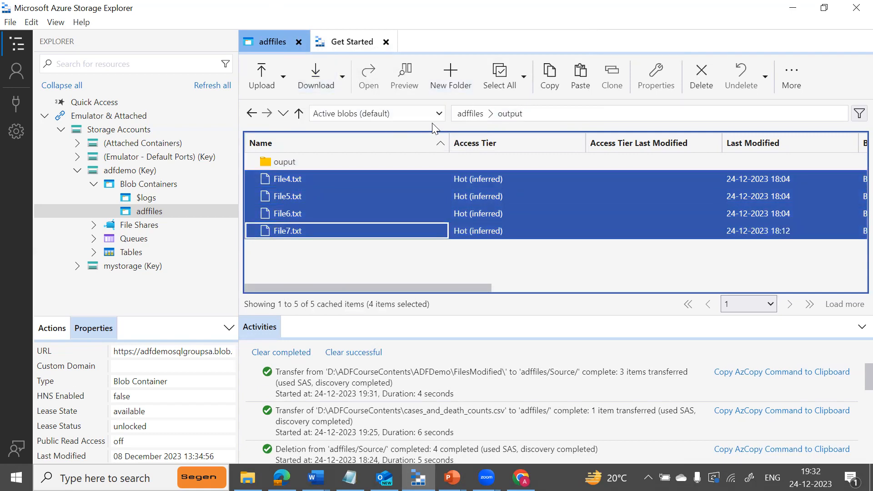
{"action": "left_click", "coordinate": [707, 85]}
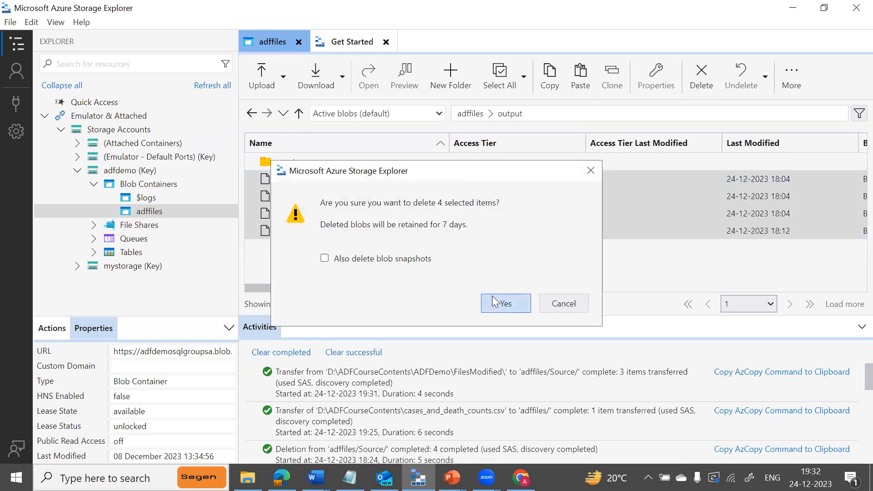
{"action": "left_click", "coordinate": [494, 302]}
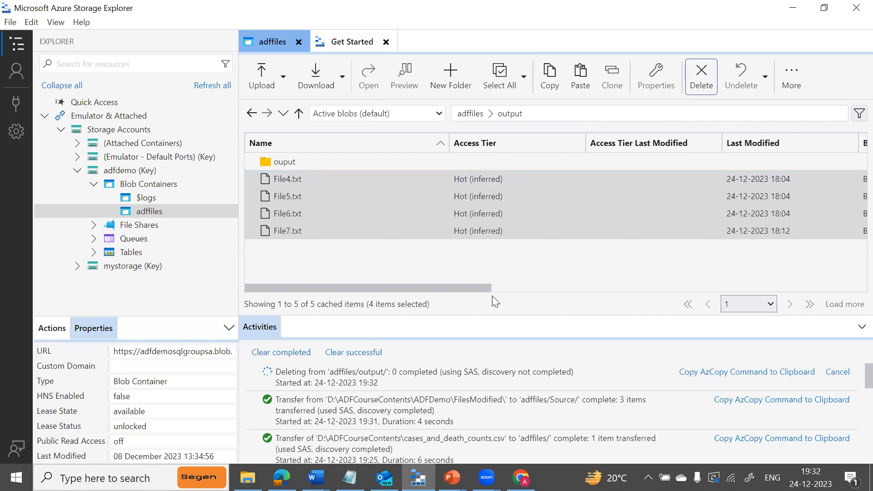
{"action": "left_click", "coordinate": [708, 83]}
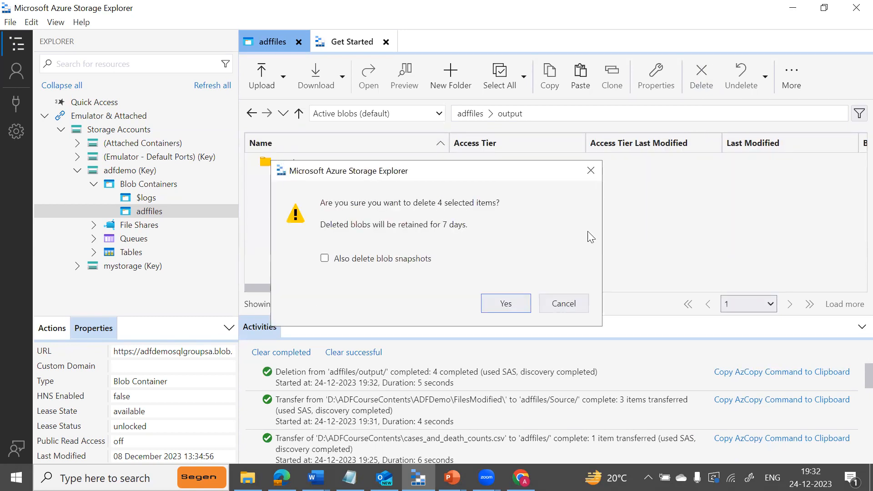
{"action": "left_click", "coordinate": [506, 303]}
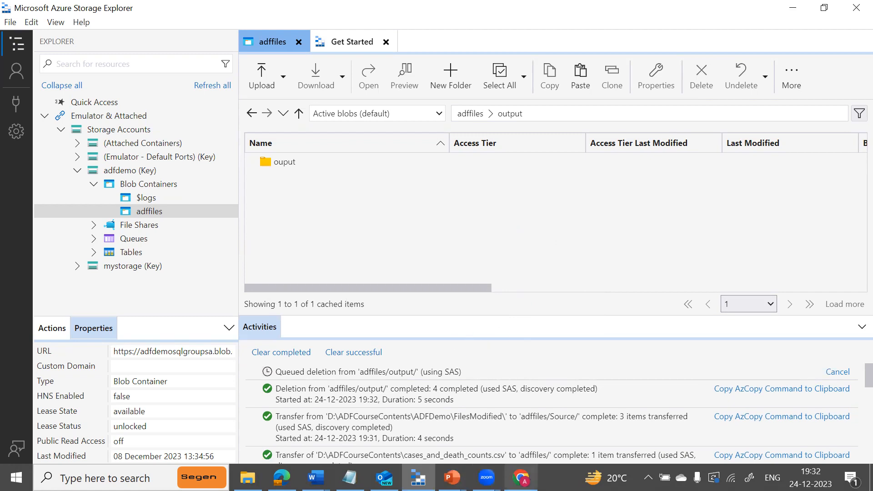
{"action": "left_click", "coordinate": [520, 477]}
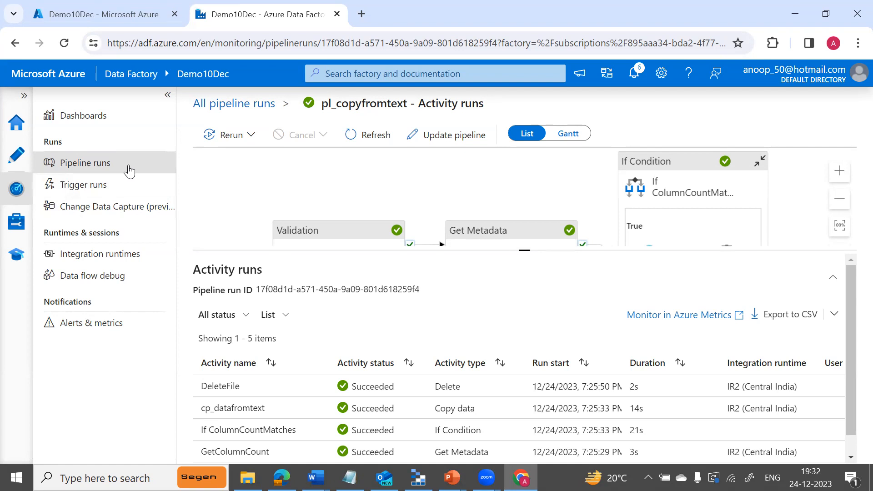
In Author, choose 'Pipeline from template' from the Pipelines actions menu to open the Template gallery.
{"action": "left_click", "coordinate": [18, 156]}
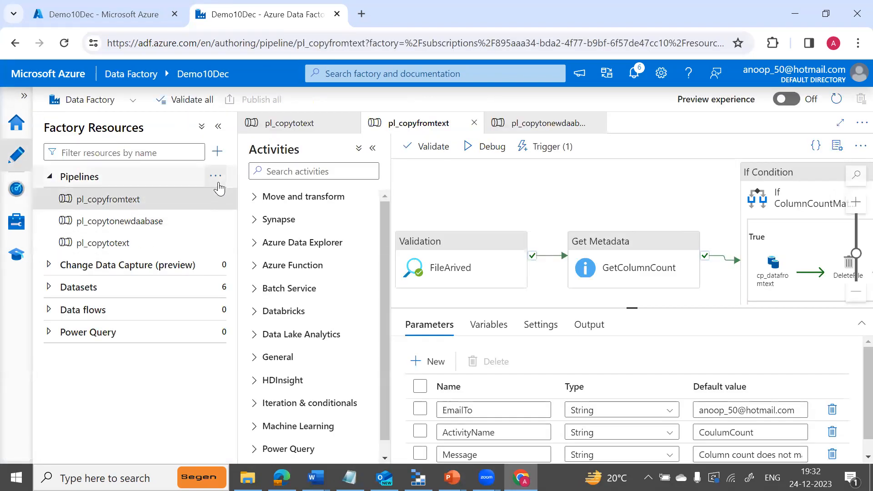
{"action": "left_click", "coordinate": [216, 178]}
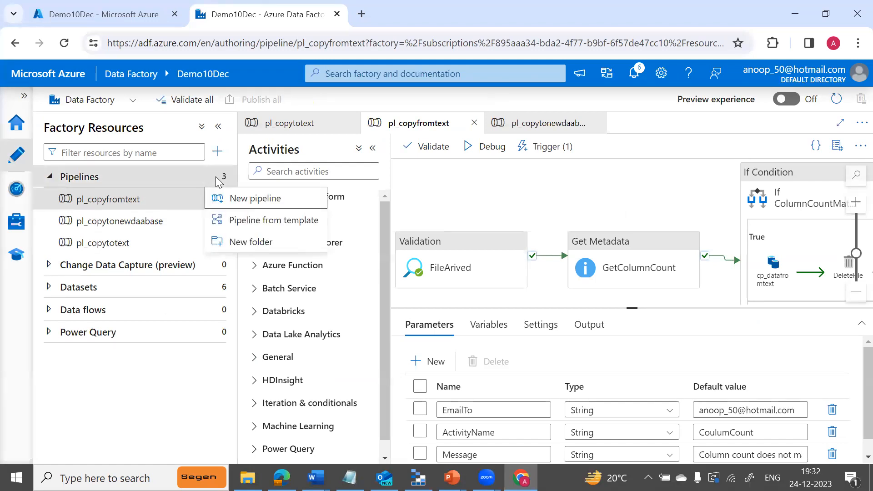
{"action": "left_click", "coordinate": [249, 223]}
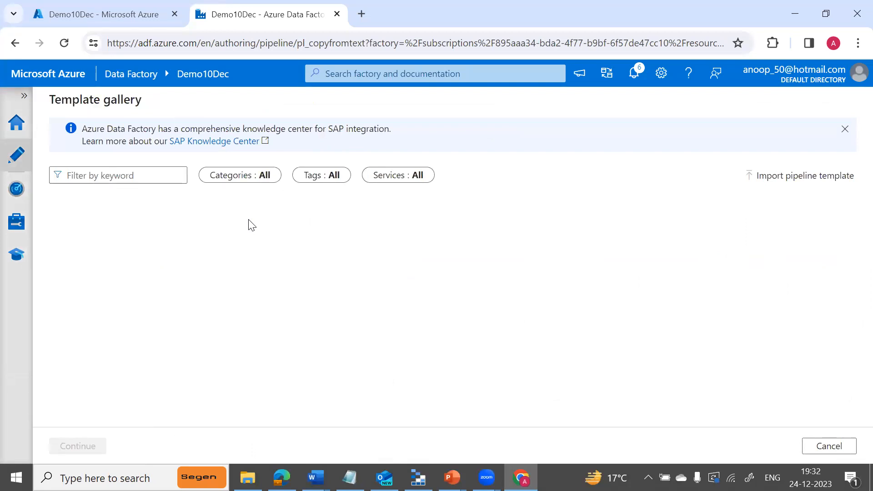
{"action": "left_click", "coordinate": [315, 477]}
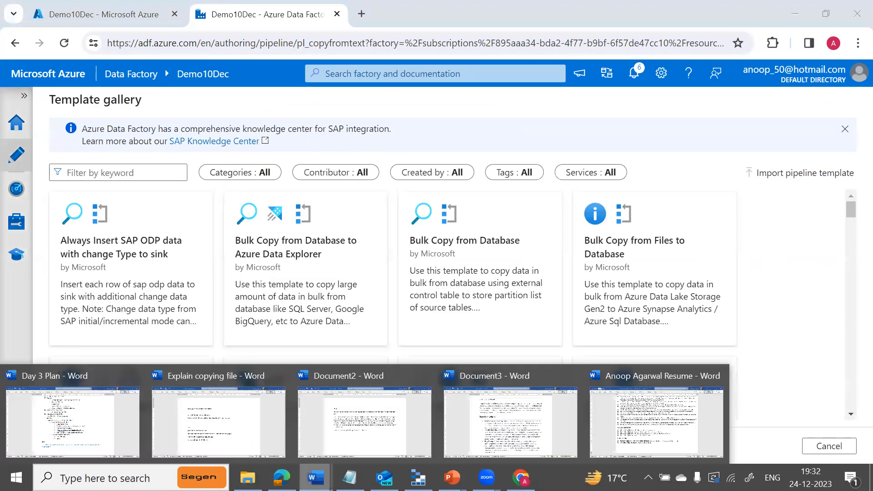
Select the template name 'Copy new files' in the Day 3 Plan Word notes, then go back to the gallery.
{"action": "left_click", "coordinate": [227, 412]}
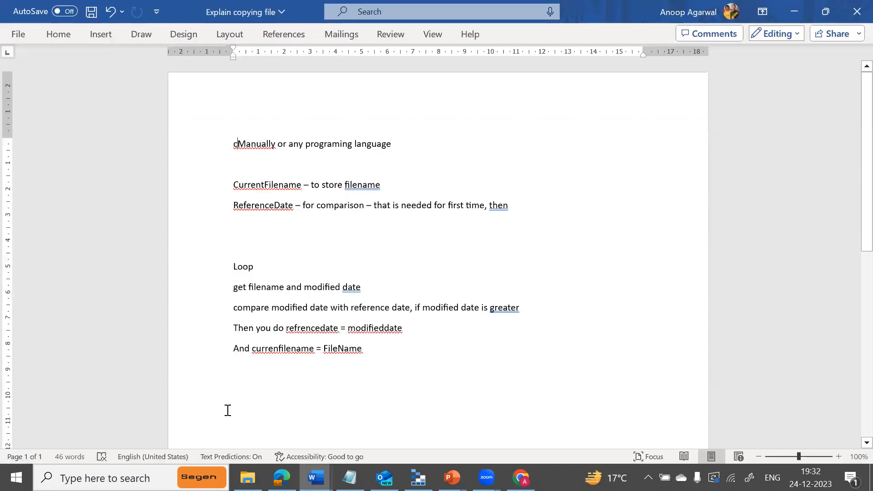
{"action": "mouse_move", "coordinate": [315, 477]}
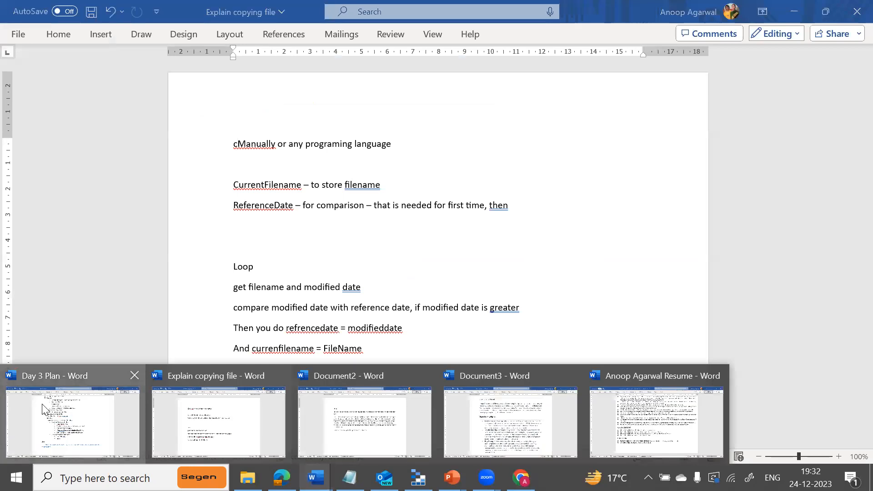
{"action": "left_click", "coordinate": [43, 407]}
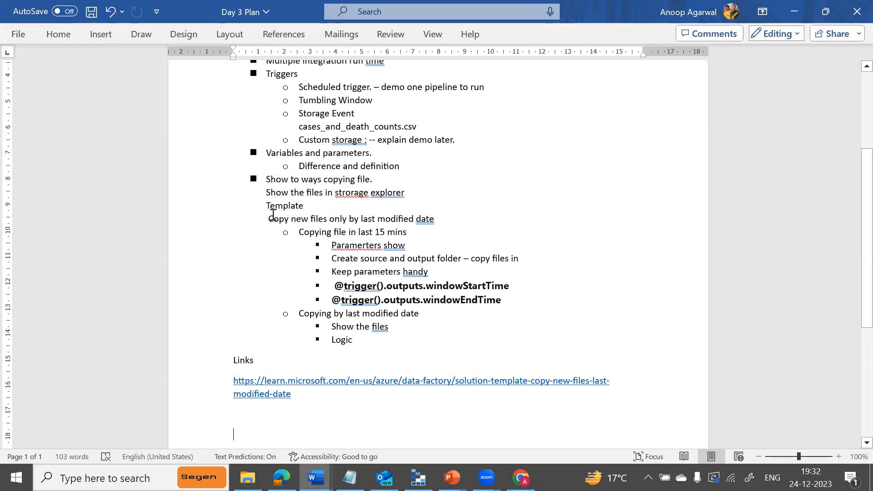
{"action": "left_click_drag", "start_coordinate": [271, 218], "coordinate": [327, 224]}
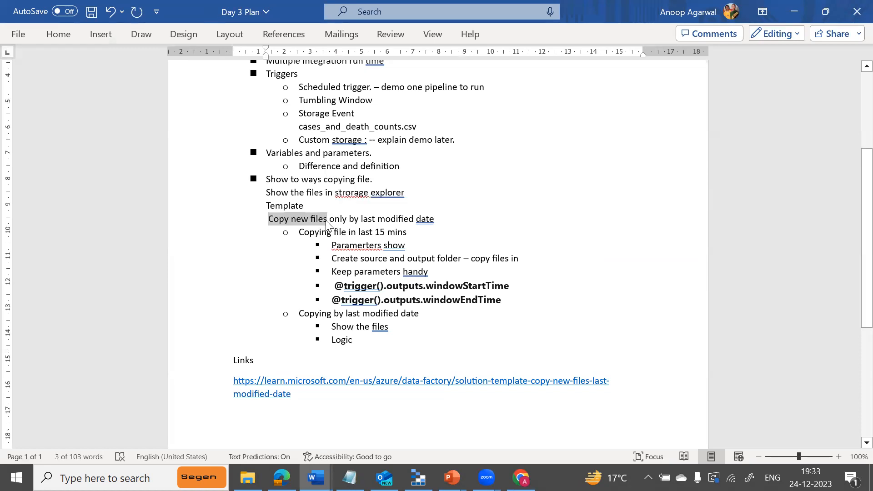
{"action": "key", "text": "alt+Tab"}
{"action": "key", "text": "alt+Tab"}
{"action": "key", "text": "alt+Tab"}
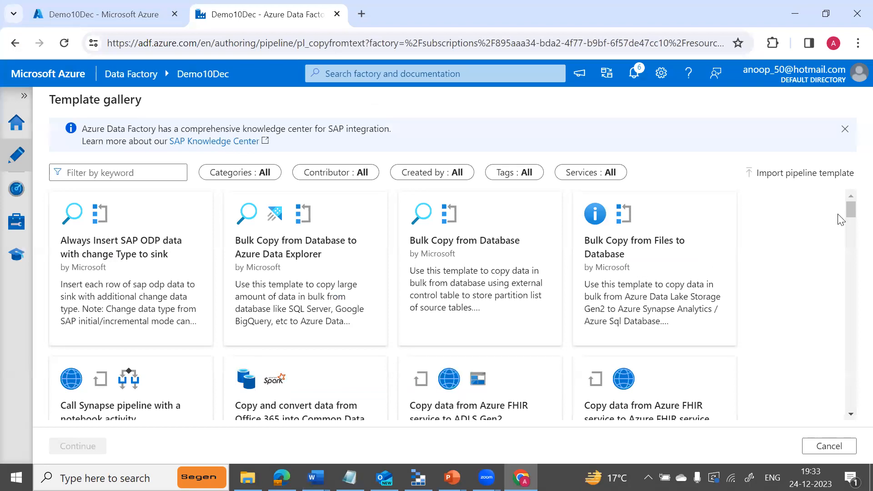
Filter the Template gallery by the keyword 'Copy new files'.
{"action": "mouse_move", "coordinate": [850, 210]}
{"action": "left_mouse_down"}
{"action": "mouse_move", "coordinate": [849, 278]}
{"action": "mouse_move", "coordinate": [850, 210]}
{"action": "left_mouse_up"}
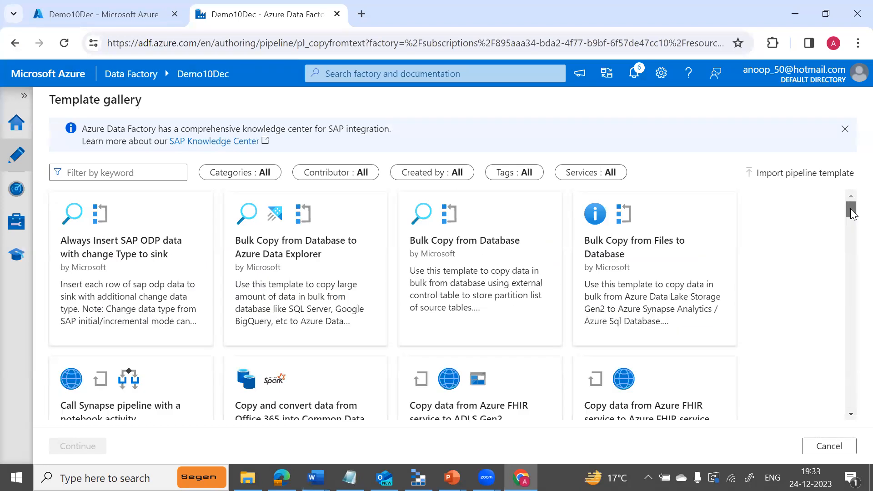
{"action": "left_click", "coordinate": [155, 174]}
{"action": "type", "text": "Copy new files"}
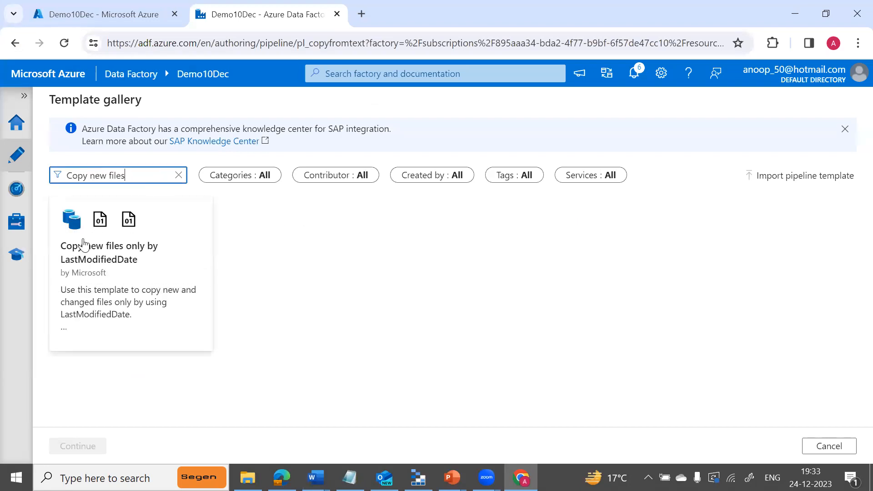
Use the Copy new files only by LastModifiedDate template with ls_blobstorage as both linked services.
{"action": "left_click", "coordinate": [124, 255]}
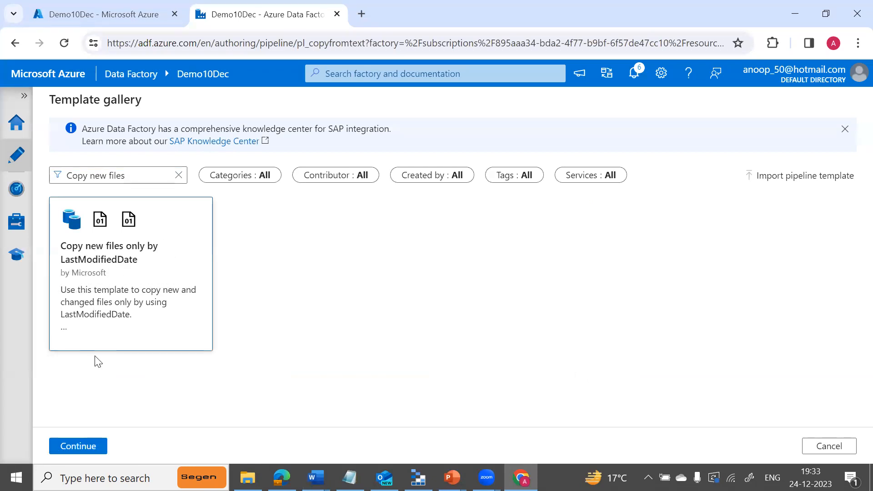
{"action": "left_click", "coordinate": [76, 446]}
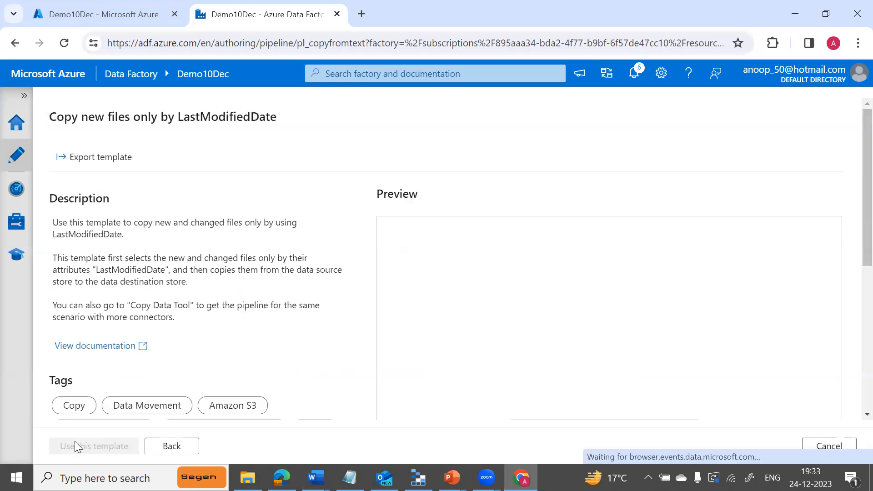
{"action": "left_click_drag", "start_coordinate": [854, 220], "coordinate": [852, 346]}
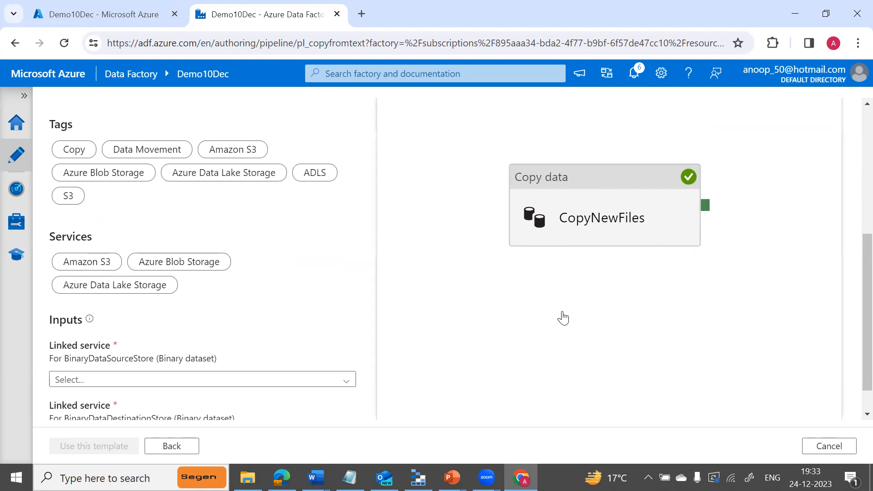
{"action": "scroll", "coordinate": [852, 318], "scroll_direction": "down", "scroll_amount": 1}
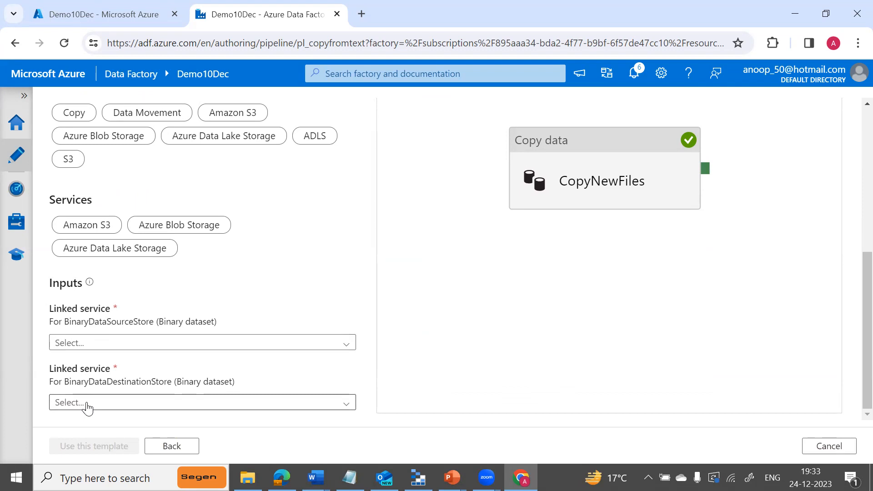
{"action": "left_click", "coordinate": [141, 348]}
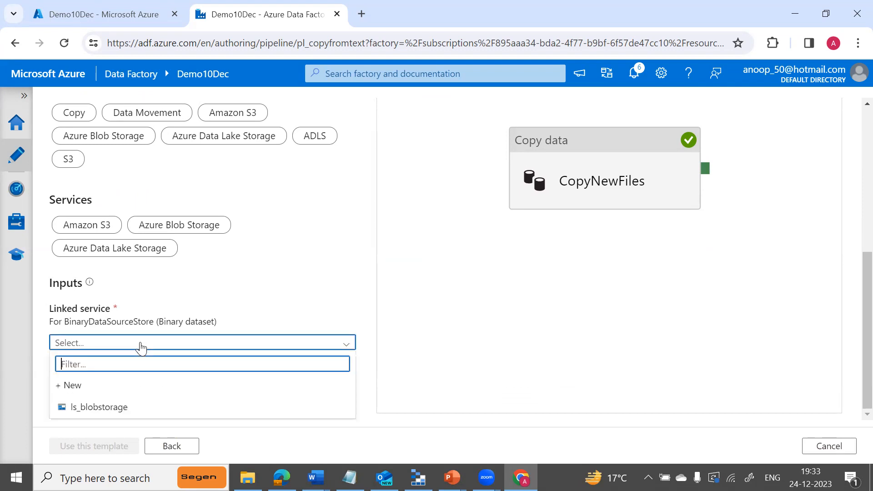
{"action": "left_click", "coordinate": [114, 407]}
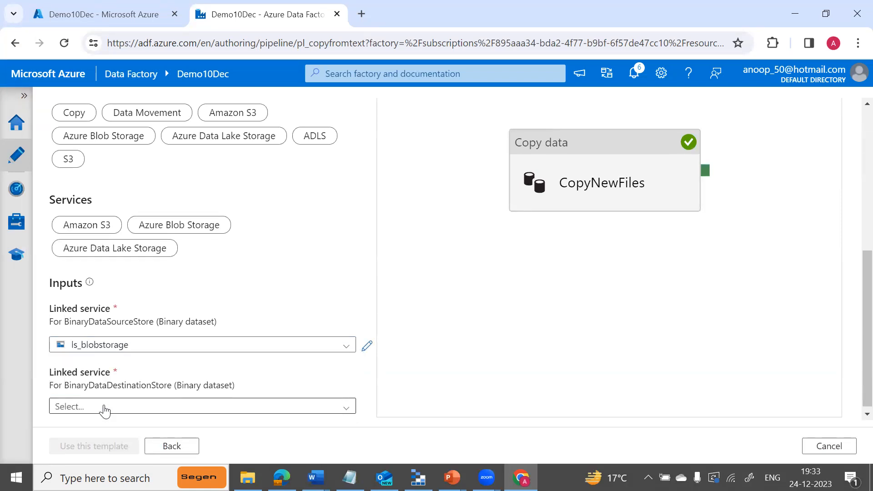
{"action": "left_click", "coordinate": [104, 409]}
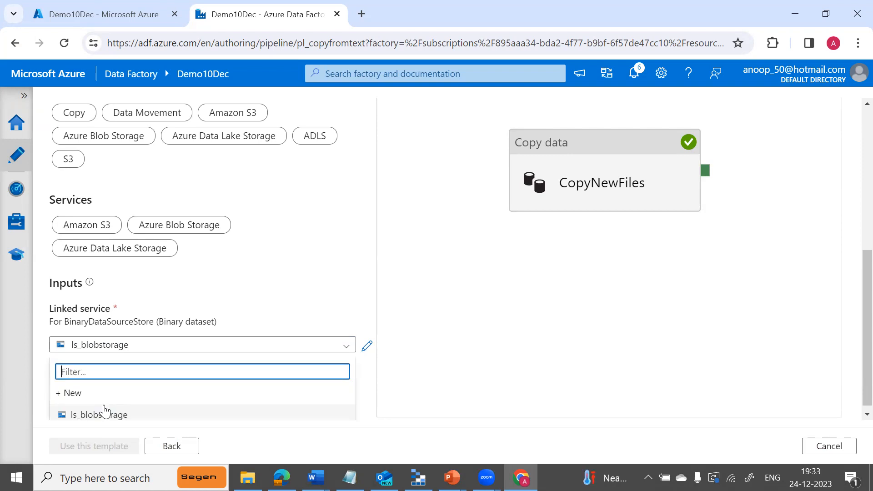
{"action": "left_click", "coordinate": [97, 415]}
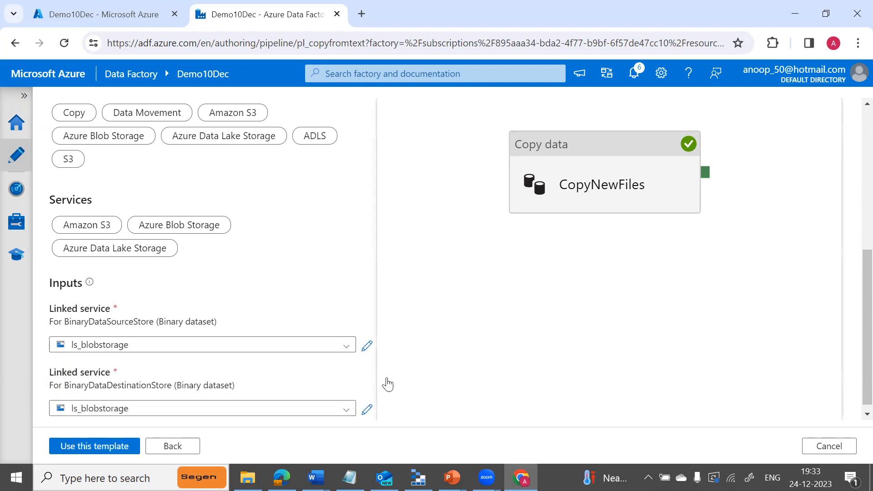
{"action": "left_click", "coordinate": [100, 447]}
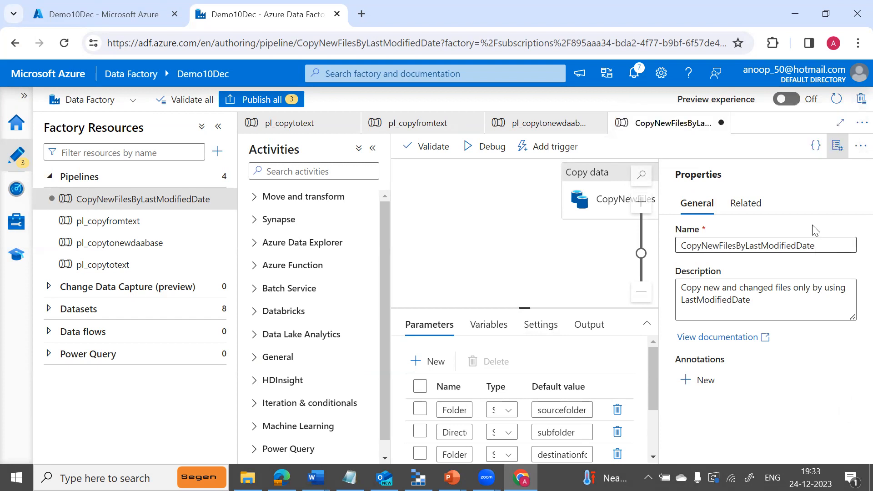
Collapse the Properties, Activities and Factory Resources panes, enlarge Parameters, and select the CopyNewFiles activity.
{"action": "left_click", "coordinate": [838, 146]}
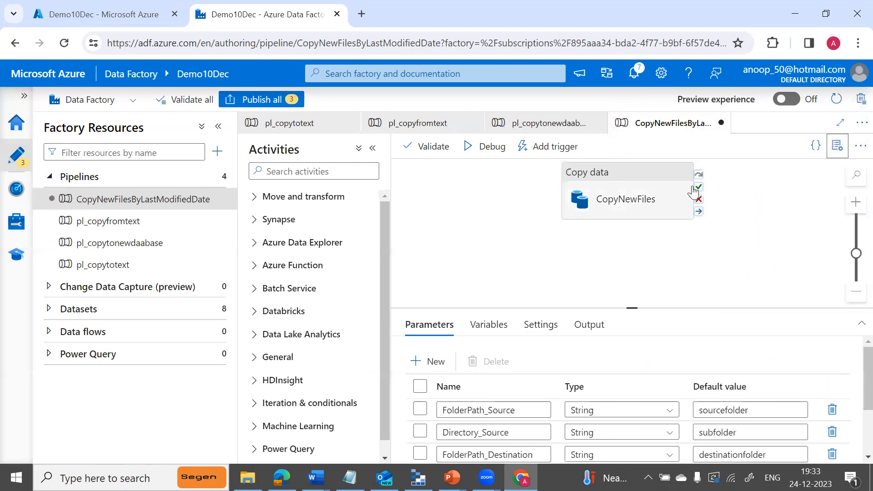
{"action": "left_click", "coordinate": [374, 150]}
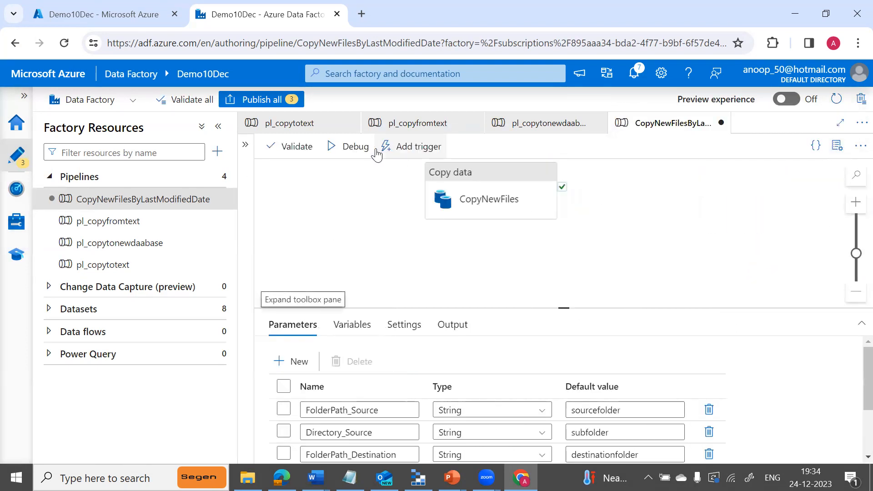
{"action": "left_click", "coordinate": [219, 127]}
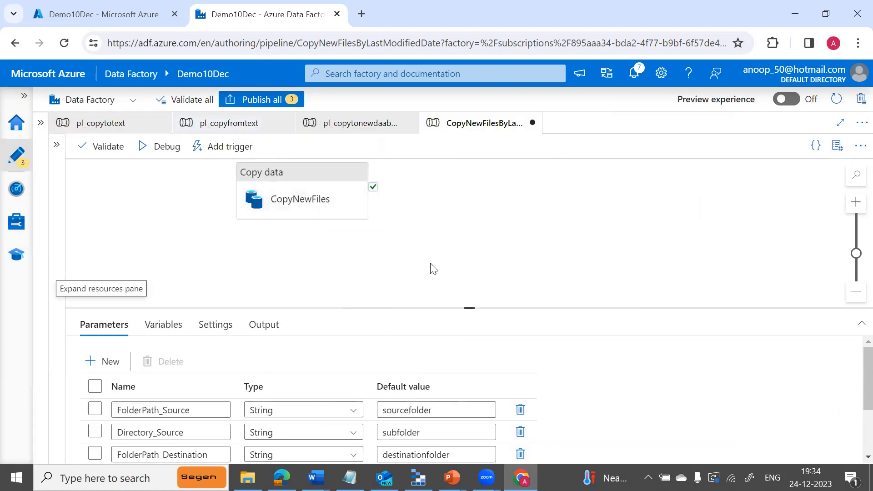
{"action": "left_click_drag", "start_coordinate": [467, 306], "coordinate": [469, 230]}
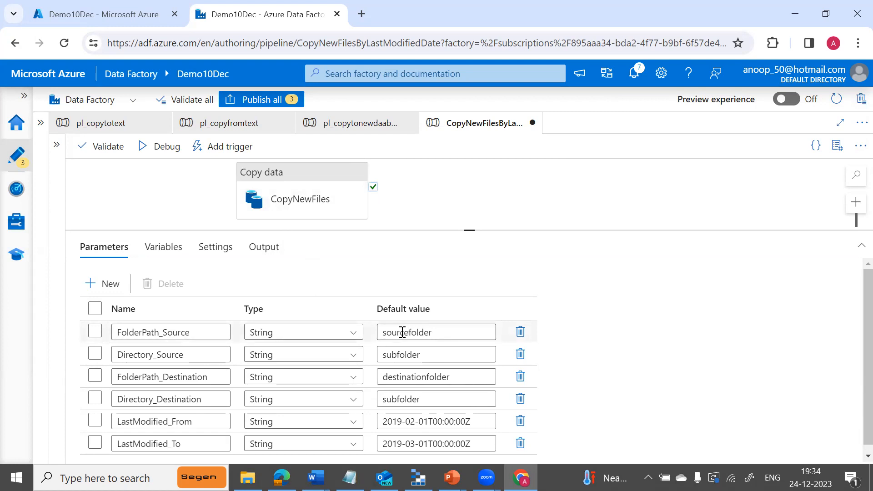
{"action": "left_click", "coordinate": [300, 200]}
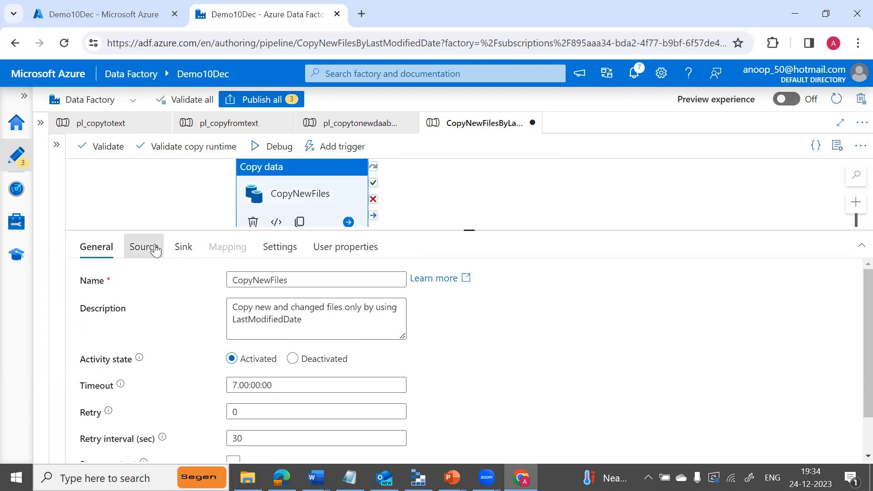
Review the Source tab's container, directory and start-time expressions, then show the pipeline's parameter defaults.
{"action": "left_click", "coordinate": [144, 247]}
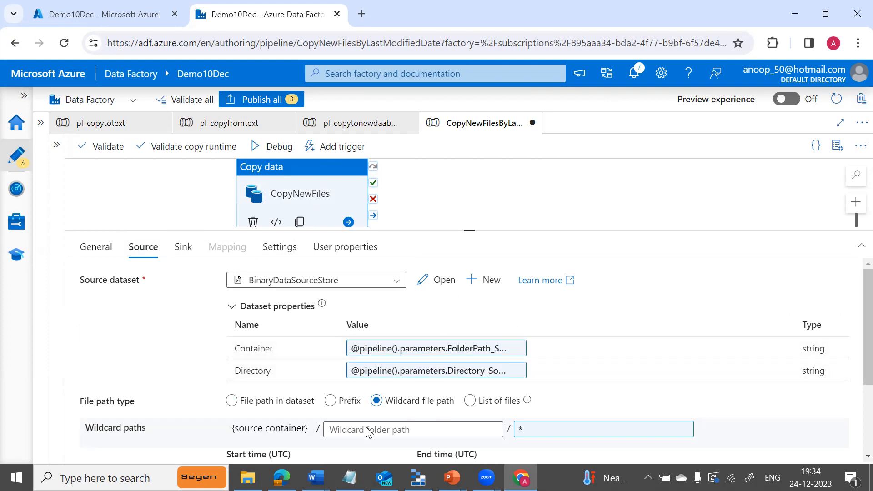
{"action": "left_click", "coordinate": [444, 358]}
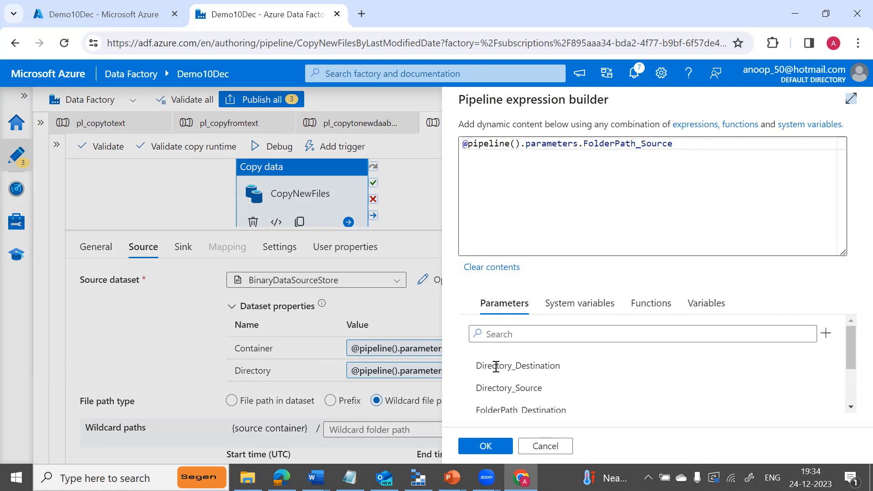
{"action": "left_click", "coordinate": [539, 446]}
{"action": "left_click", "coordinate": [477, 371]}
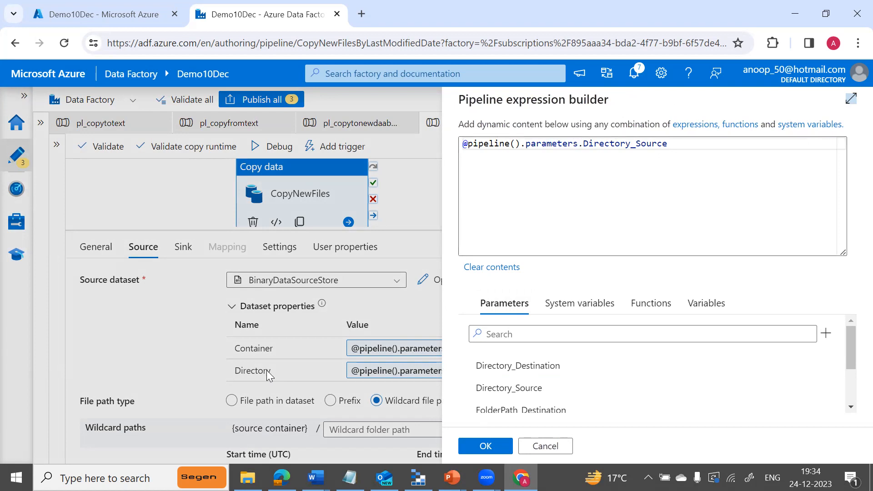
{"action": "left_click", "coordinate": [541, 447]}
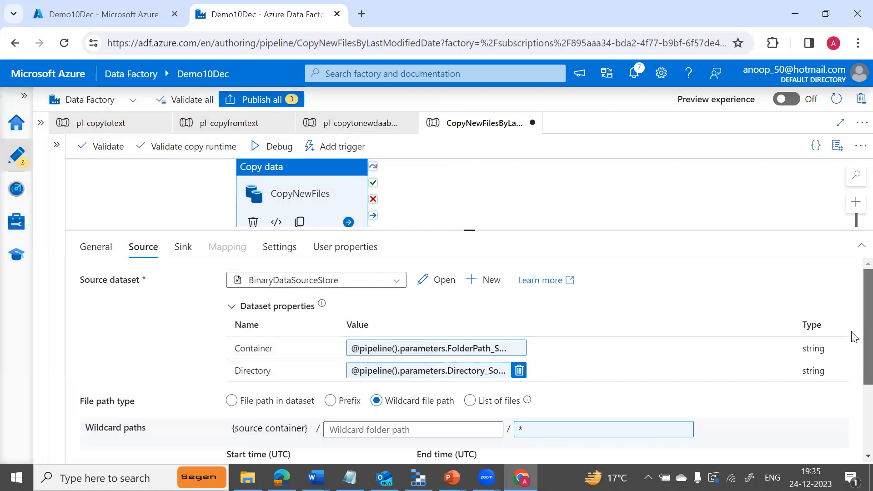
{"action": "scroll", "coordinate": [852, 354], "scroll_direction": "down", "scroll_amount": 3}
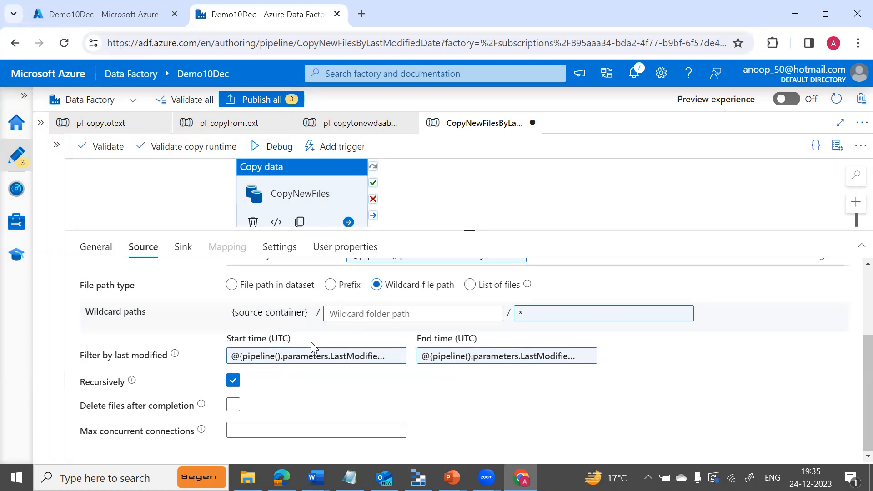
{"action": "left_click", "coordinate": [347, 359]}
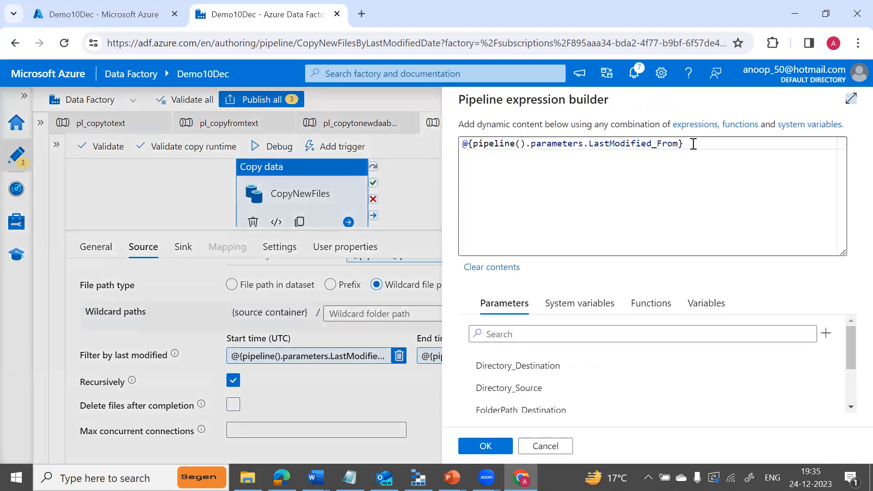
{"action": "left_click", "coordinate": [544, 446]}
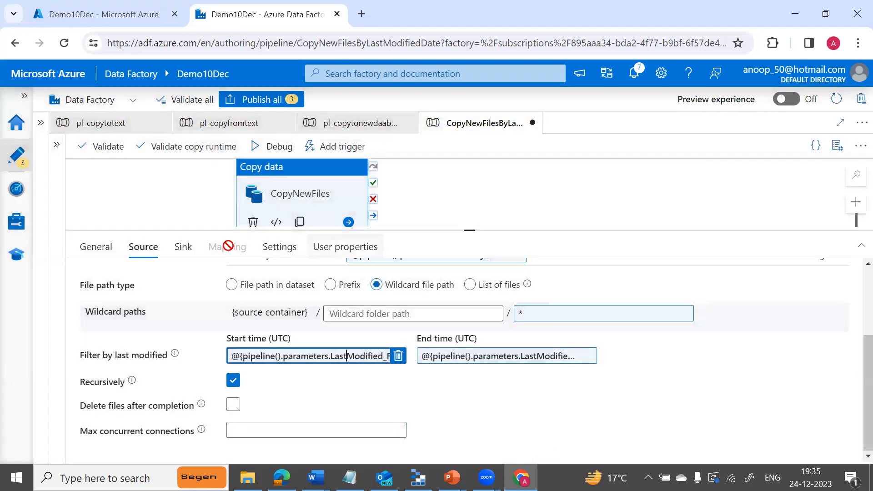
{"action": "left_click", "coordinate": [173, 195]}
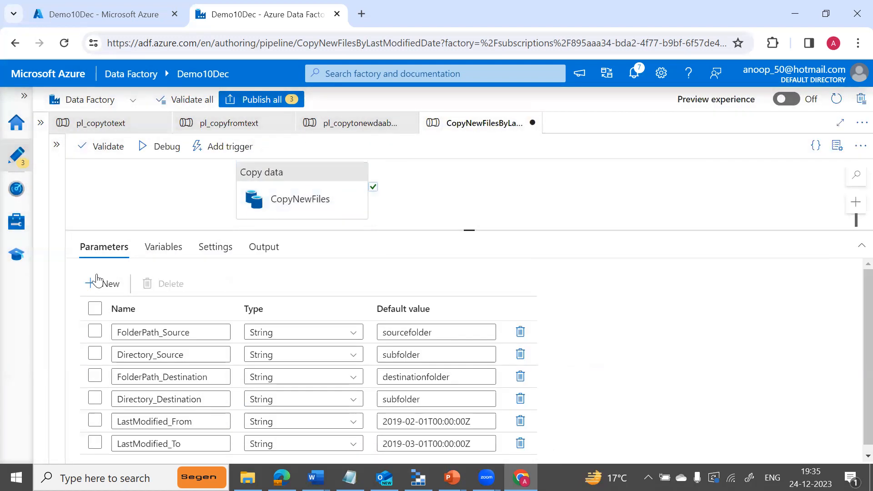
{"action": "left_click", "coordinate": [449, 331]}
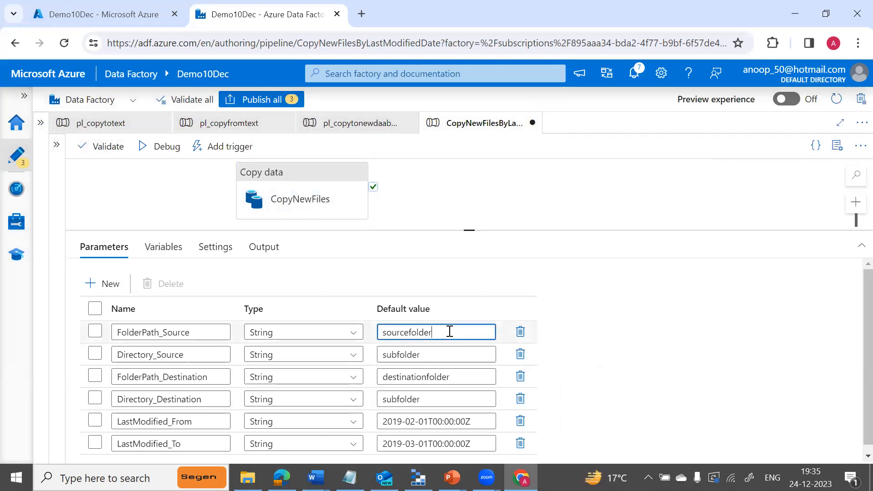
Change FolderPath_Source's default to affiles and check that the source container expression uses it.
{"action": "key", "text": "BackSpace"}
{"action": "key", "text": "BackSpace"}
{"action": "key", "text": "BackSpace"}
{"action": "key", "text": "BackSpace"}
{"action": "key", "text": "BackSpace"}
{"action": "key", "text": "BackSpace"}
{"action": "key", "text": "BackSpace"}
{"action": "key", "text": "BackSpace"}
{"action": "key", "text": "BackSpace"}
{"action": "key", "text": "BackSpace"}
{"action": "type", "text": "af"}
{"action": "left_click", "coordinate": [400, 355]}
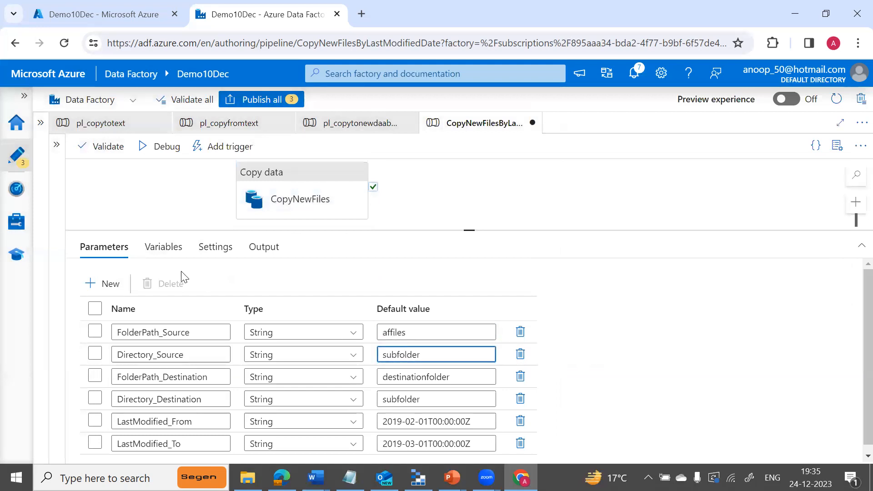
{"action": "left_click", "coordinate": [255, 216]}
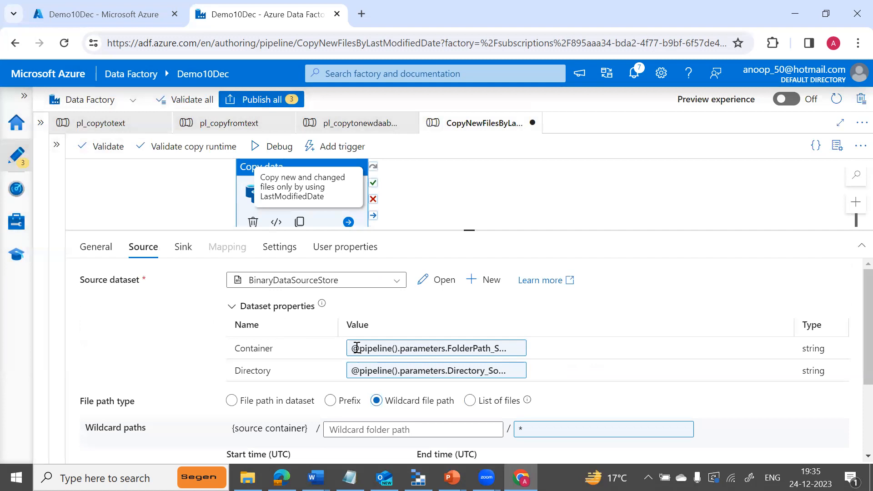
{"action": "left_click", "coordinate": [403, 352]}
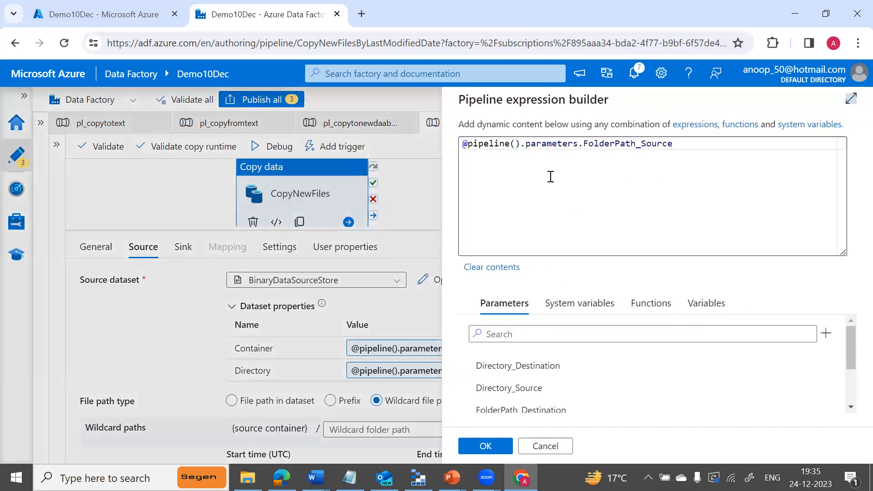
{"action": "left_click", "coordinate": [541, 449]}
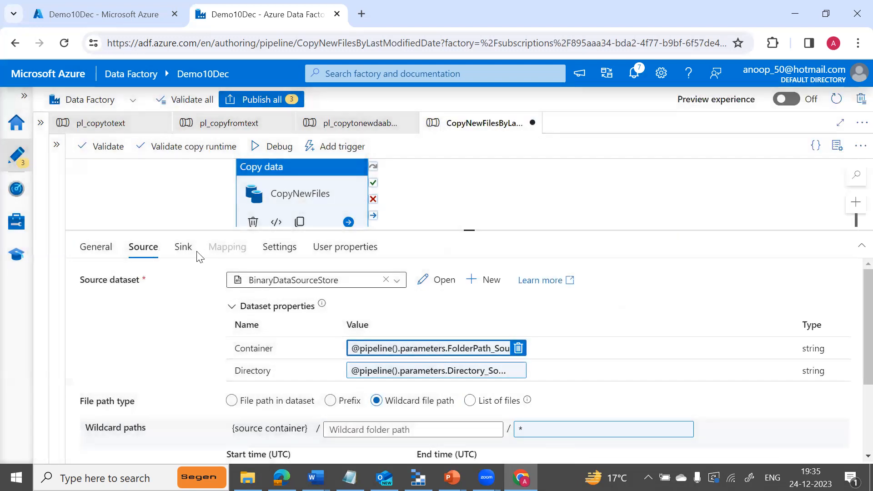
{"action": "left_click", "coordinate": [141, 195]}
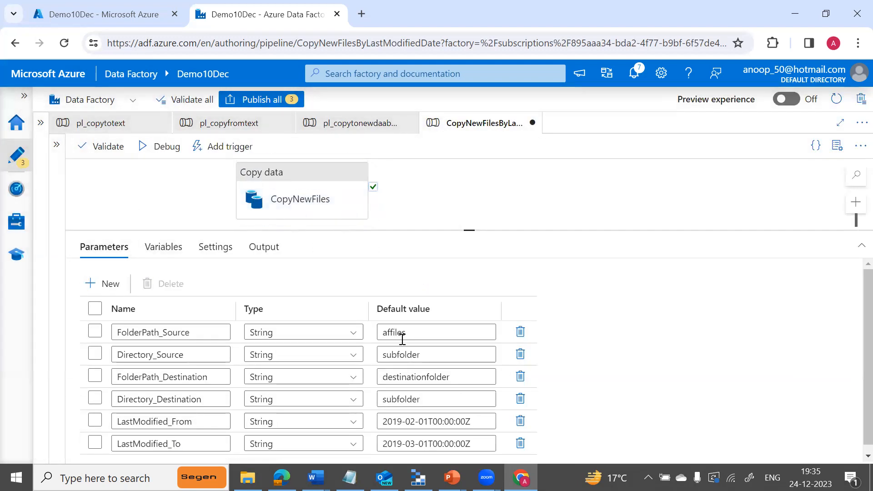
{"action": "left_click", "coordinate": [419, 334]}
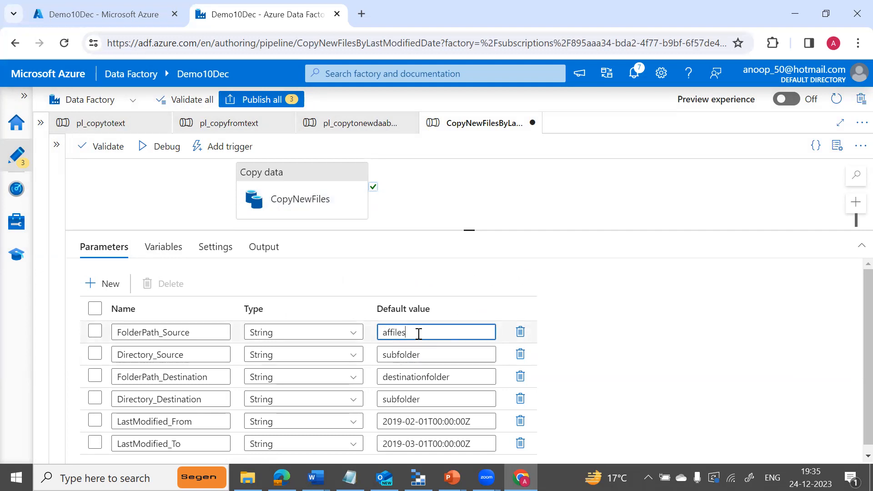
Set Directory_Source's default value to lowercase 'source'.
{"action": "left_click", "coordinate": [422, 354]}
{"action": "key", "text": "BackSpace"}
{"action": "key", "text": "BackSpace"}
{"action": "key", "text": "BackSpace"}
{"action": "key", "text": "BackSpace"}
{"action": "key", "text": "BackSpace"}
{"action": "key", "text": "BackSpace"}
{"action": "key", "text": "BackSpace"}
{"action": "key", "text": "BackSpace"}
{"action": "key", "text": "BackSpace"}
{"action": "type", "text": "Source"}
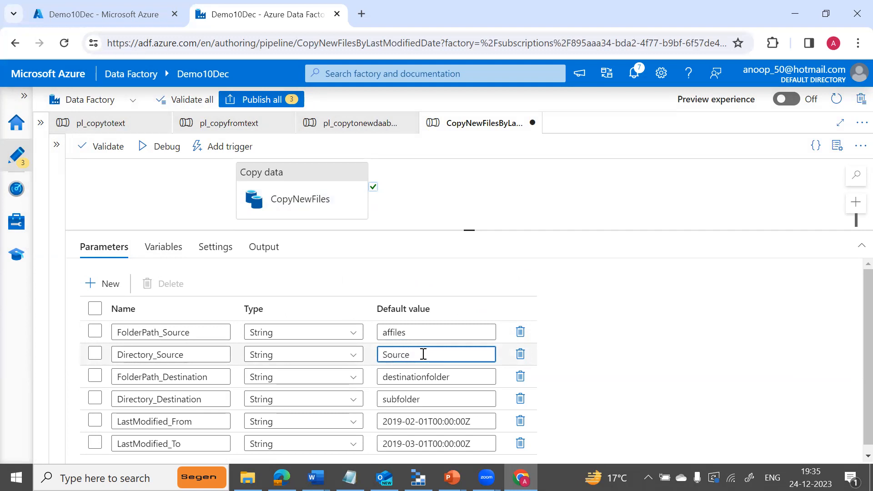
{"action": "left_click", "coordinate": [387, 355]}
{"action": "key", "text": "BackSpace"}
{"action": "type", "text": "s"}
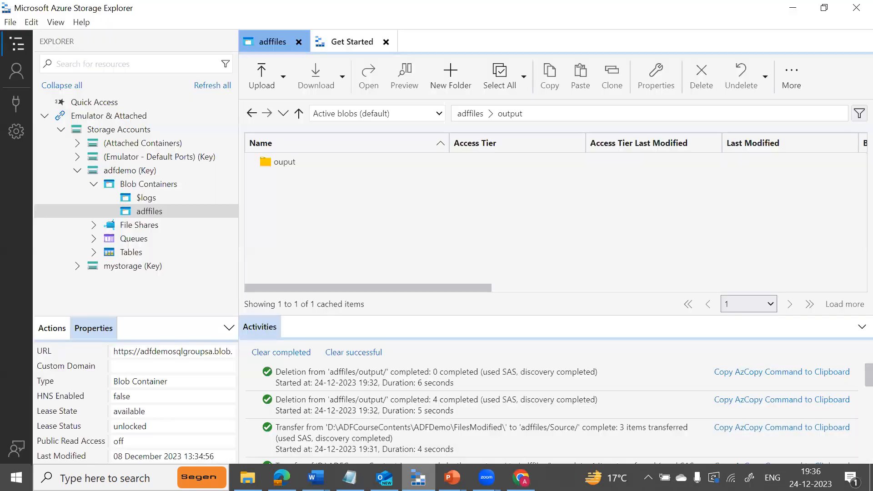
{"action": "left_click", "coordinate": [418, 477]}
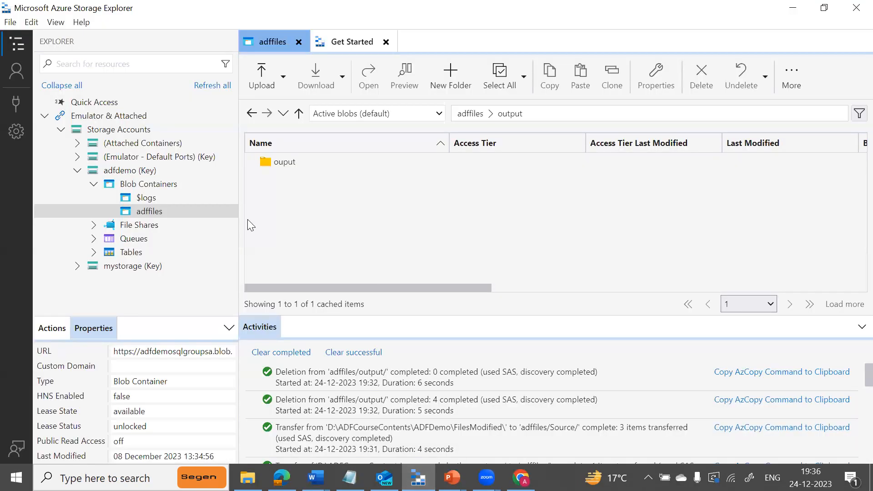
{"action": "left_click", "coordinate": [470, 113]}
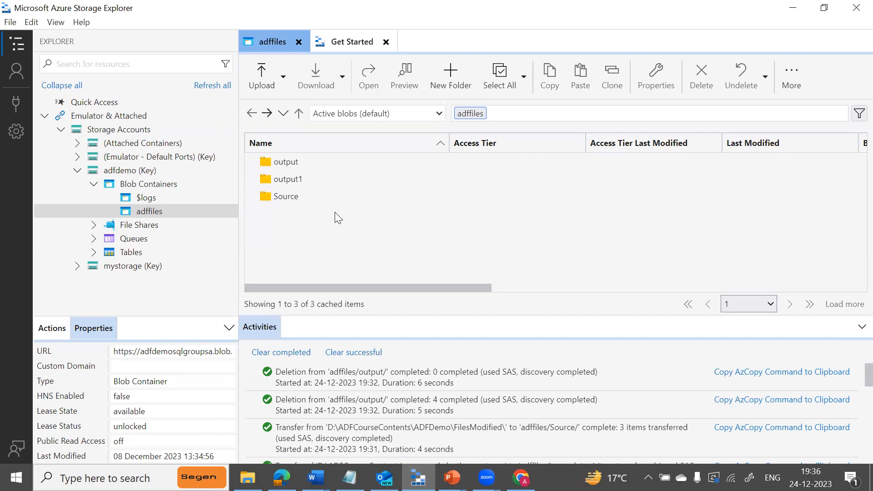
{"action": "key", "text": "alt+Tab"}
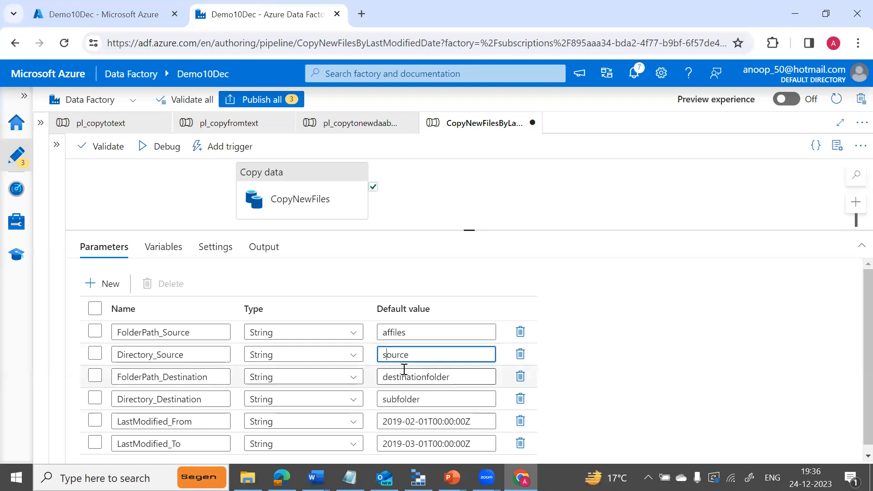
Set the FolderPath_Source and FolderPath_Destination defaults to adffiles, correcting the 'affiles' typo.
{"action": "left_click", "coordinate": [448, 374]}
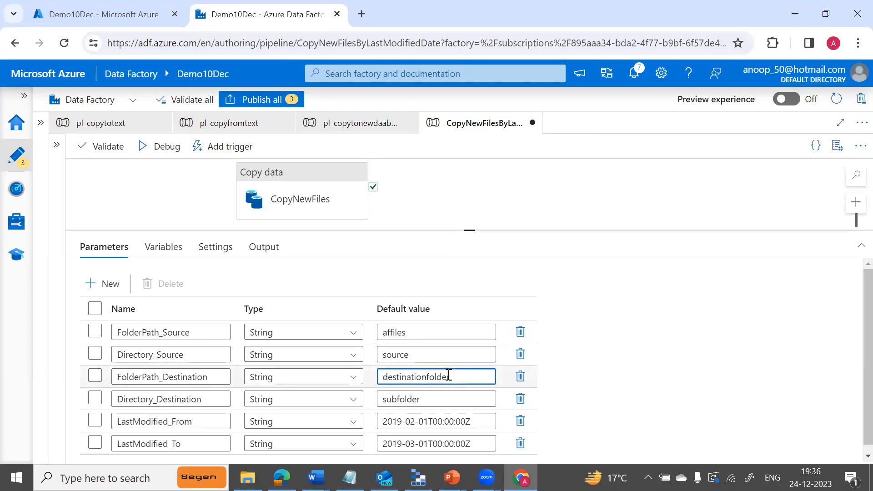
{"action": "key", "text": "BackSpace"}
{"action": "key", "text": "BackSpace"}
{"action": "key", "text": "BackSpace"}
{"action": "key", "text": "BackSpace"}
{"action": "key", "text": "BackSpace"}
{"action": "key", "text": "BackSpace"}
{"action": "key", "text": "BackSpace"}
{"action": "key", "text": "BackSpace"}
{"action": "key", "text": "BackSpace"}
{"action": "key", "text": "BackSpace"}
{"action": "key", "text": "BackSpace"}
{"action": "key", "text": "BackSpace"}
{"action": "key", "text": "BackSpace"}
{"action": "key", "text": "BackSpace"}
{"action": "type", "text": "af"}
{"action": "type", "text": "f"}
{"action": "left_click", "coordinate": [405, 336]}
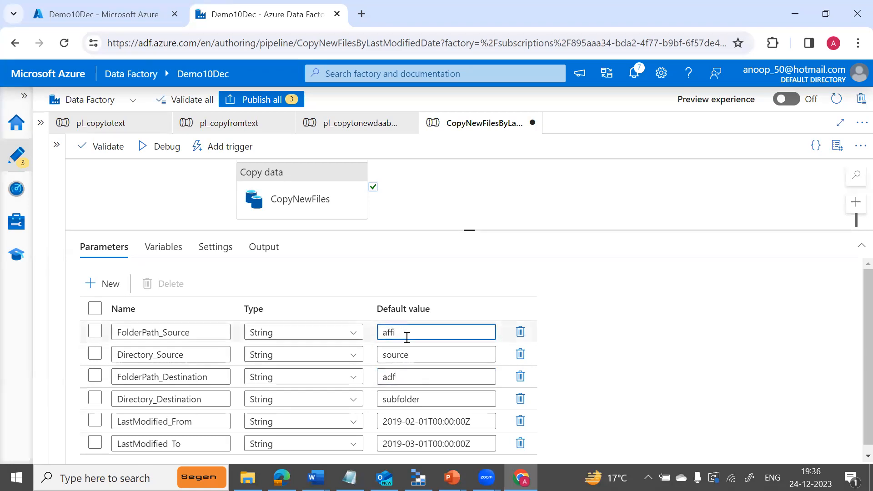
{"action": "key", "text": "BackSpace"}
{"action": "type", "text": "ad"}
{"action": "left_click", "coordinate": [405, 377]}
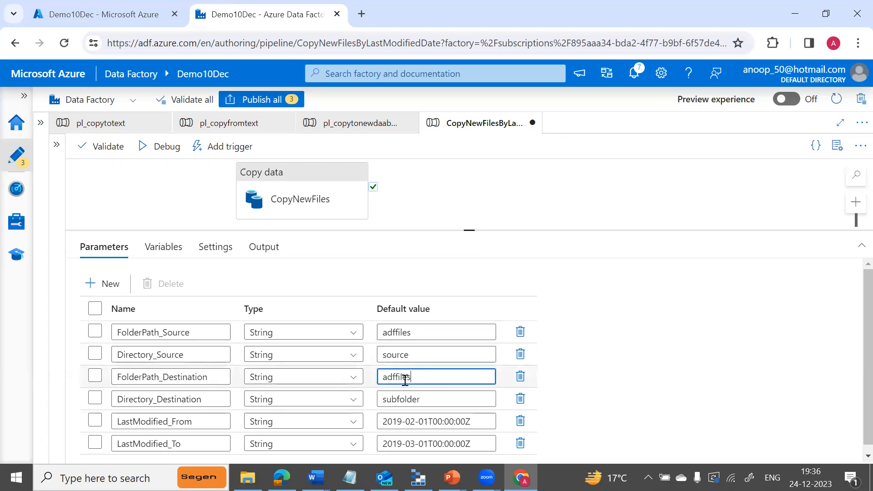
Replace the Directory_Destination default with output.
{"action": "left_click", "coordinate": [422, 394]}
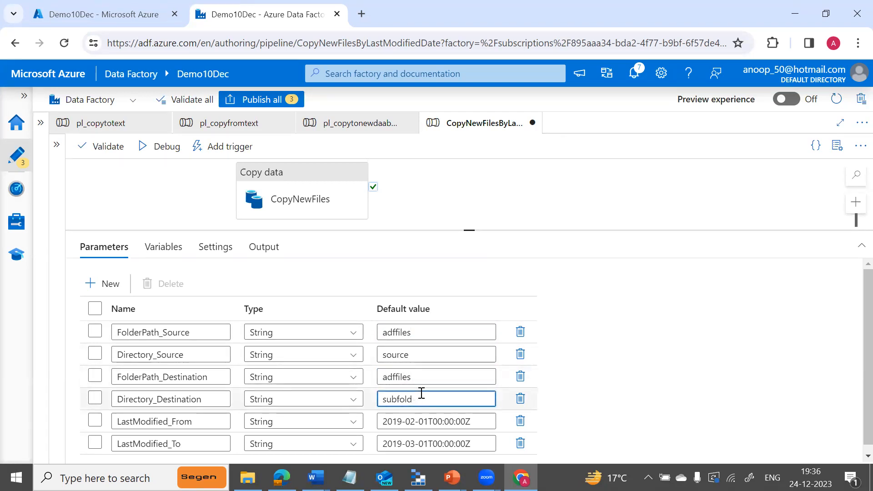
{"action": "key", "text": "BackSpace"}
{"action": "type", "text": "ou"}
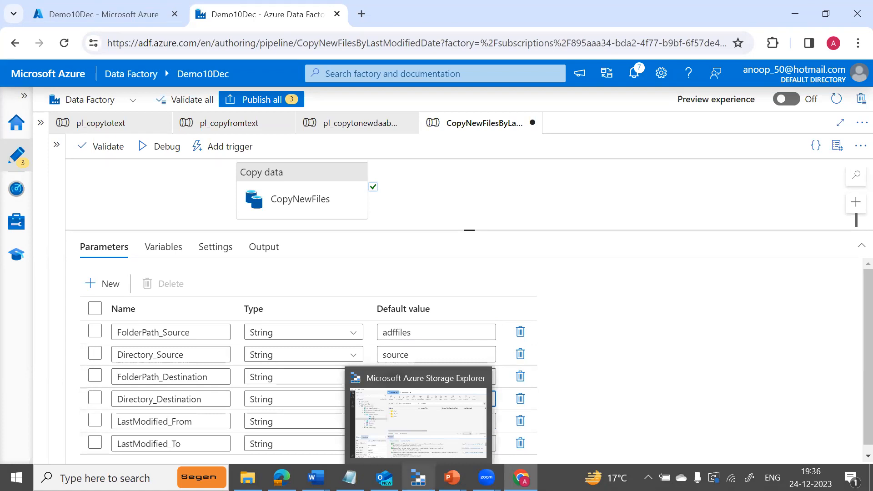
In Storage Explorer, open adffiles/Source to see File1–File6 and their modified times.
{"action": "left_click", "coordinate": [417, 477]}
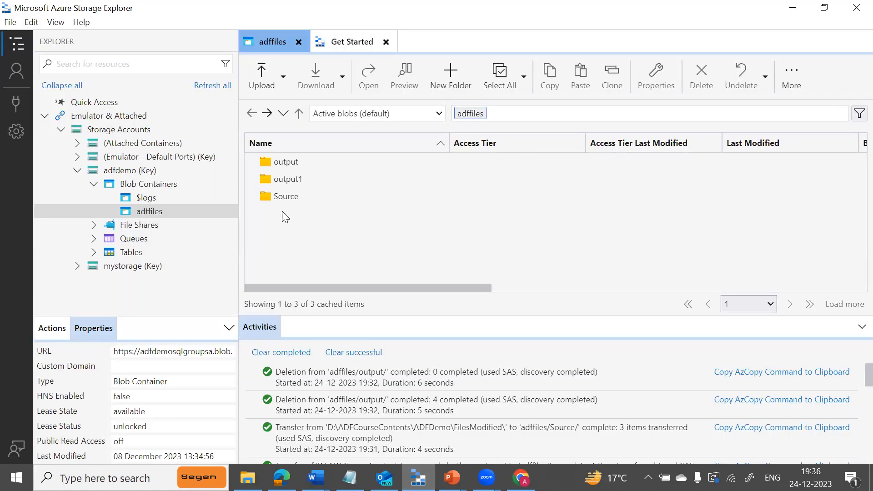
{"action": "double_click", "coordinate": [285, 196]}
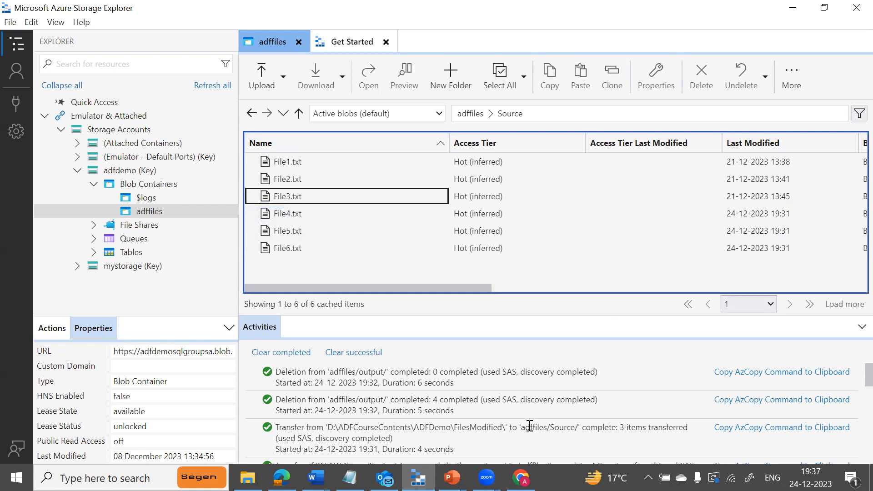
Return to the CopyNewFilesByLastModifiedDate pipeline parameters in Data Factory Studio.
{"action": "left_click", "coordinate": [520, 477]}
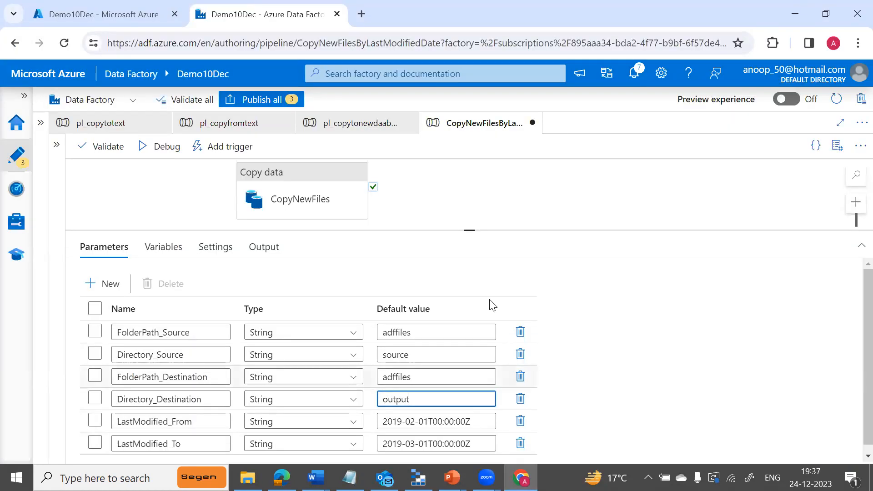
{"action": "mouse_move", "coordinate": [520, 477]}
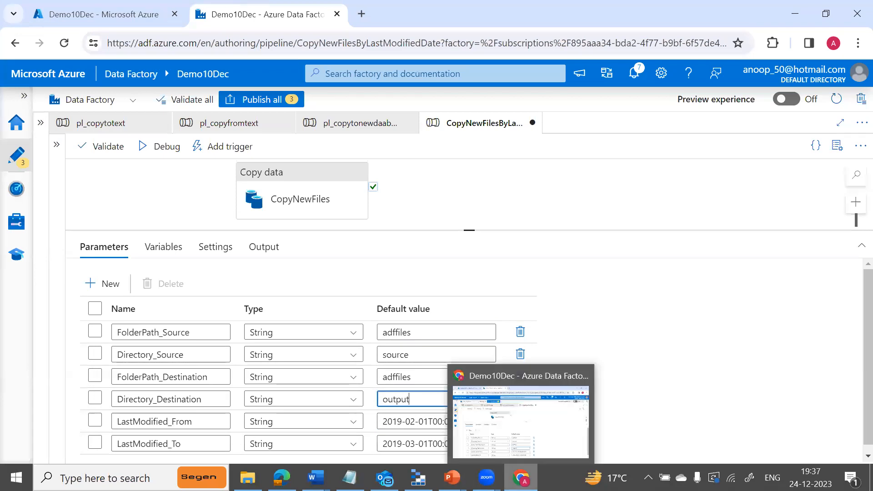
{"action": "mouse_move", "coordinate": [349, 477]}
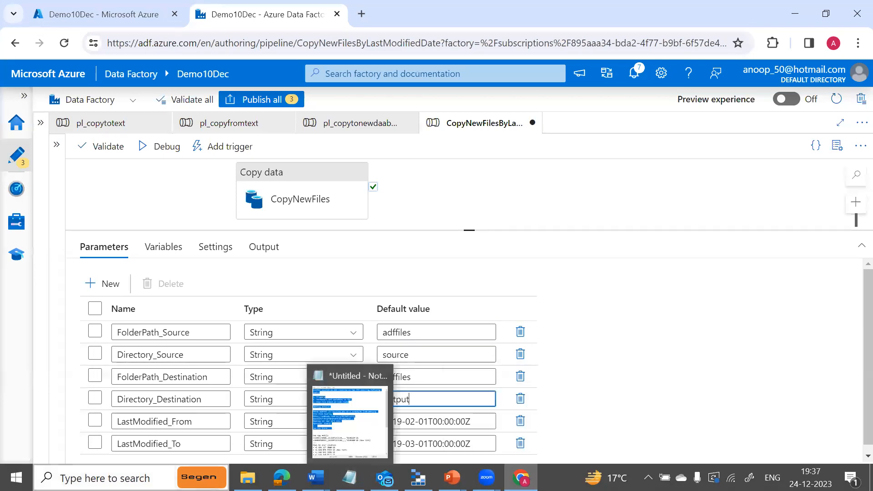
{"action": "left_click", "coordinate": [119, 477]}
{"action": "left_click", "coordinate": [650, 351]}
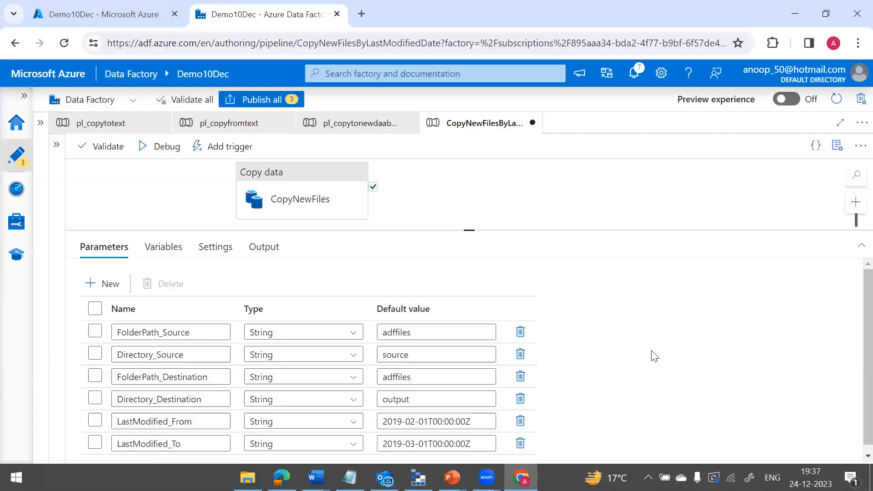
{"action": "mouse_move", "coordinate": [811, 472]}
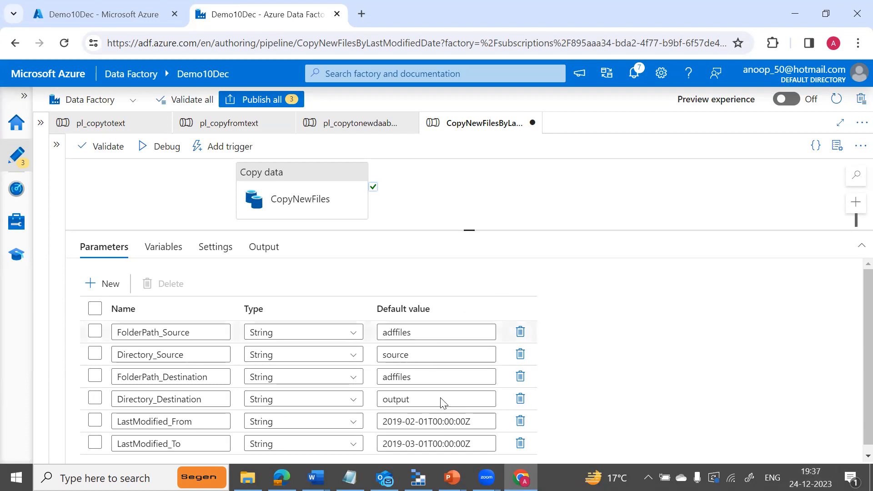
Change the LastModified_From default to date 2023-12-24 and hour 14.
{"action": "left_click", "coordinate": [402, 423]}
{"action": "key", "text": "BackSpace"}
{"action": "key", "text": "BackSpace"}
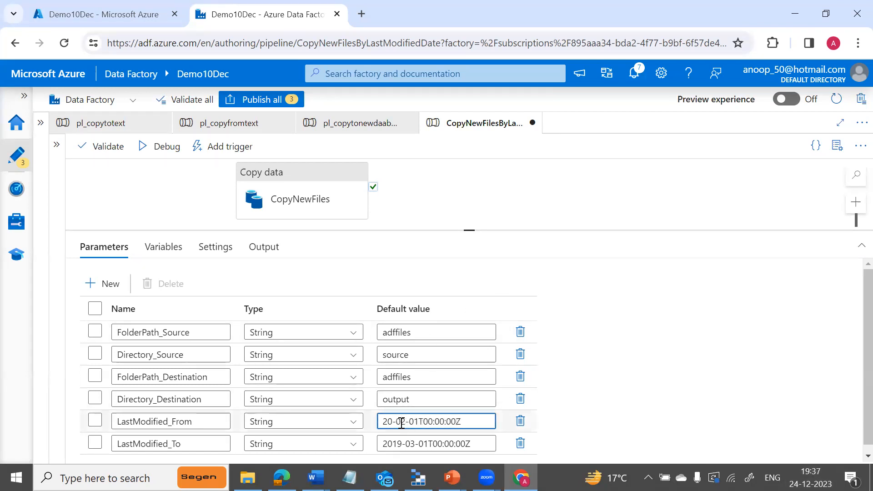
{"action": "type", "text": "23"}
{"action": "key", "text": "BackSpace"}
{"action": "key", "text": "BackSpace"}
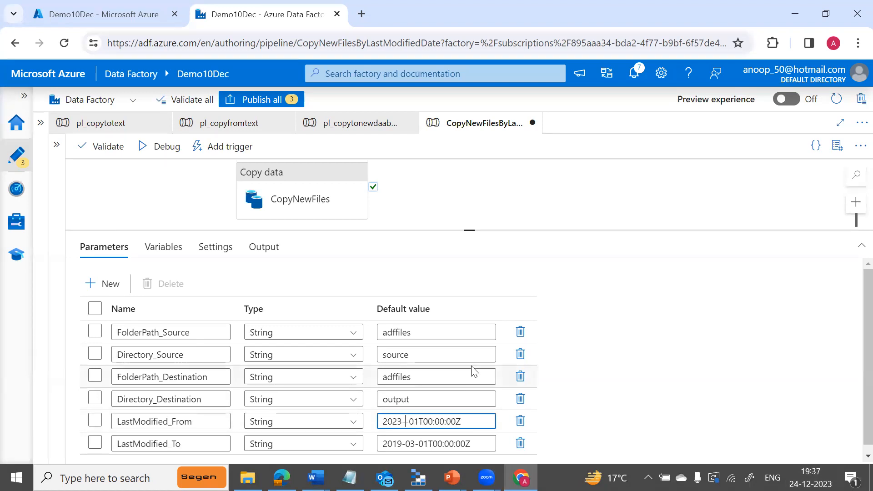
{"action": "type", "text": "12"}
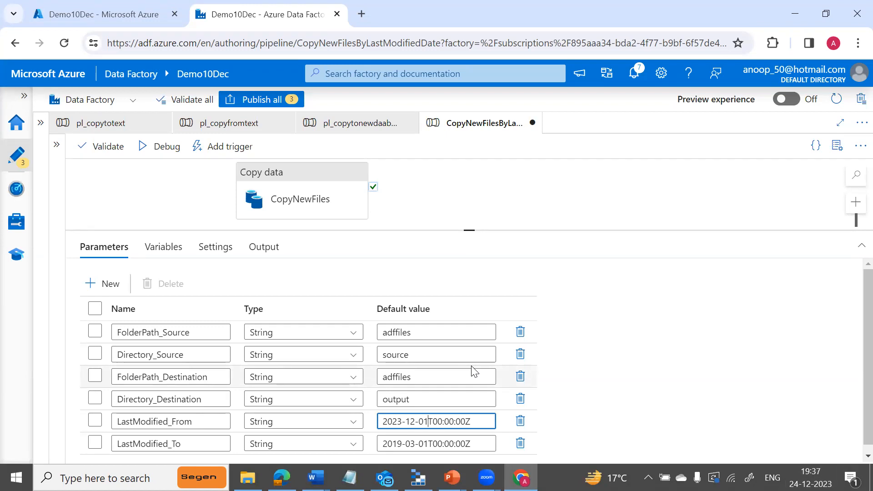
{"action": "key", "text": "BackSpace"}
{"action": "key", "text": "BackSpace"}
{"action": "type", "text": "24"}
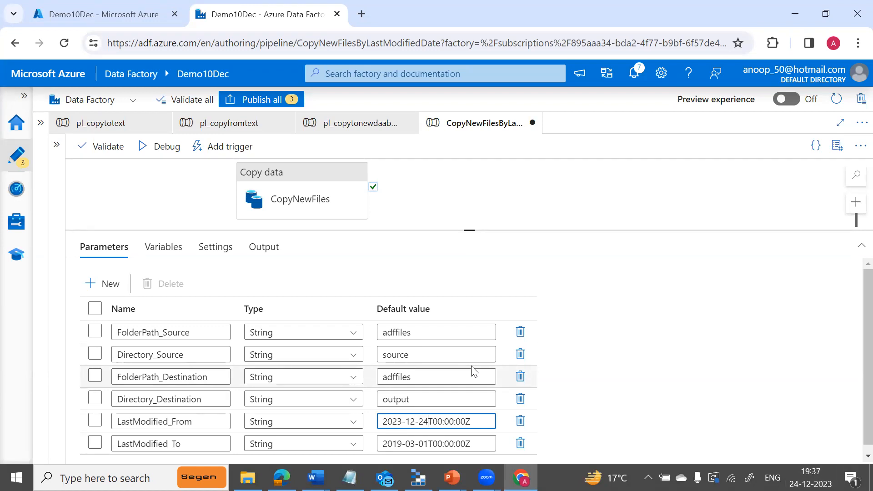
{"action": "left_click", "coordinate": [442, 422]}
{"action": "key", "text": "BackSpace"}
{"action": "key", "text": "BackSpace"}
{"action": "type", "text": "14"}
{"action": "key", "text": "BackSpace"}
{"action": "key", "text": "BackSpace"}
{"action": "type", "text": "5"}
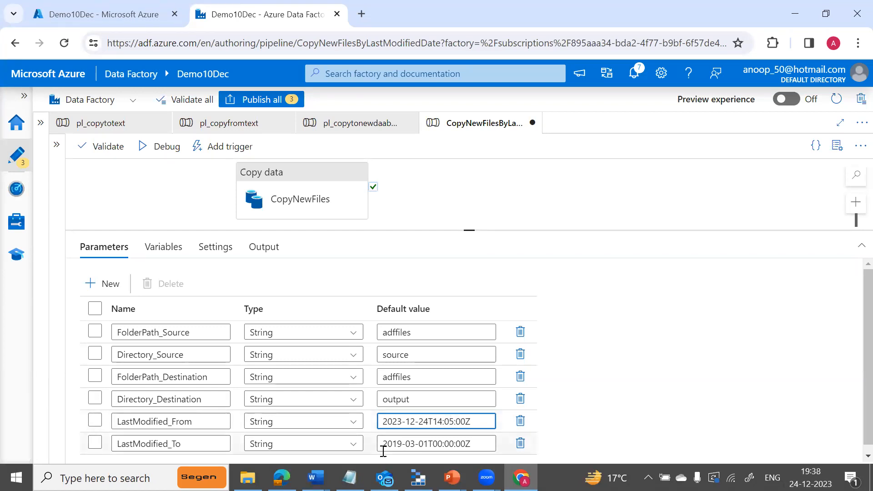
Change the LastModified_To default to date 2023-12-24 and hour 14.
{"action": "left_click", "coordinate": [401, 443]}
{"action": "key", "text": "BackSpace"}
{"action": "key", "text": "BackSpace"}
{"action": "type", "text": "23"}
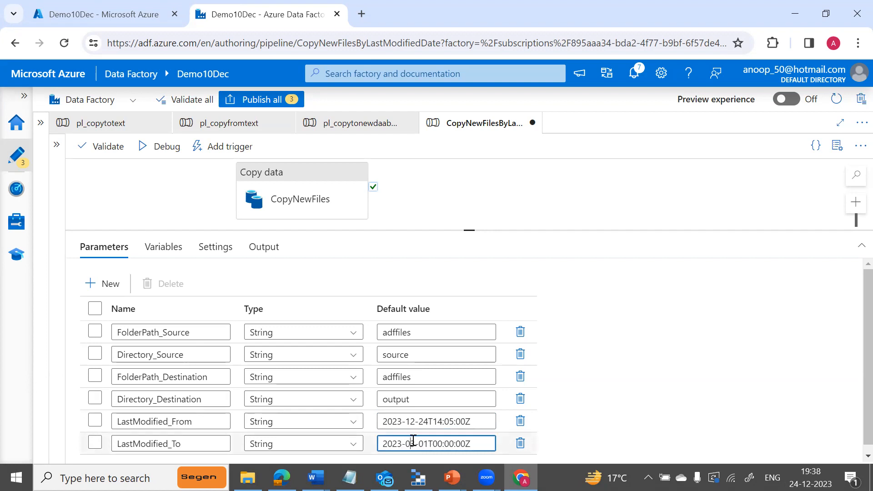
{"action": "left_click", "coordinate": [413, 443]}
{"action": "key", "text": "BackSpace"}
{"action": "key", "text": "BackSpace"}
{"action": "type", "text": "12"}
{"action": "left_click", "coordinate": [432, 443]}
{"action": "key", "text": "BackSpace"}
{"action": "key", "text": "BackSpace"}
{"action": "type", "text": "24"}
{"action": "key", "text": "BackSpace"}
{"action": "key", "text": "BackSpace"}
{"action": "type", "text": "14"}
{"action": "key", "text": "Delete"}
{"action": "key", "text": "Delete"}
{"action": "key", "text": "Delete"}
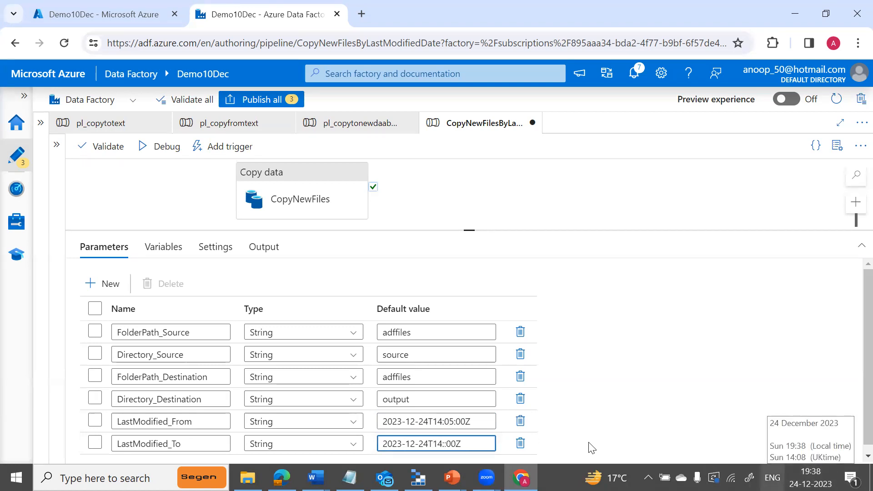
Fix the minutes so From is 2023-12-24T14:00:00Z and To is 2023-12-24T14:15:00Z.
{"action": "left_click", "coordinate": [450, 421]}
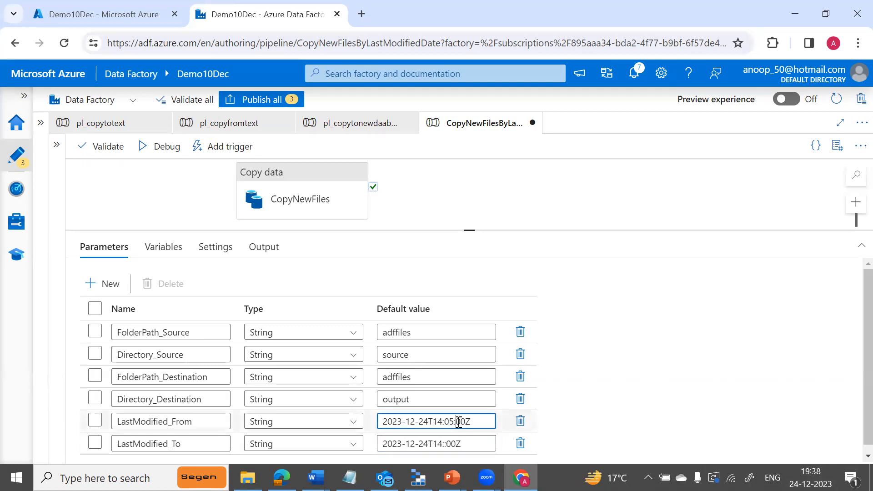
{"action": "key", "text": "Delete"}
{"action": "type", "text": "0"}
{"action": "left_click", "coordinate": [446, 445]}
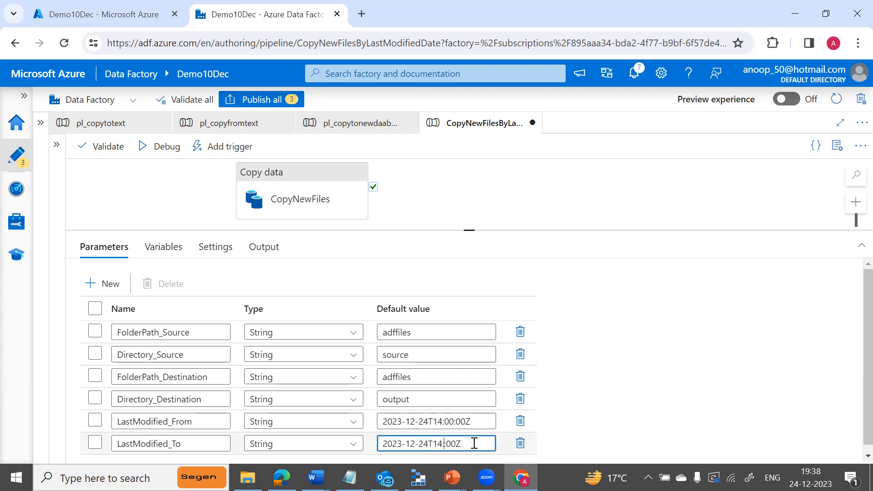
{"action": "type", "text": "15:"}
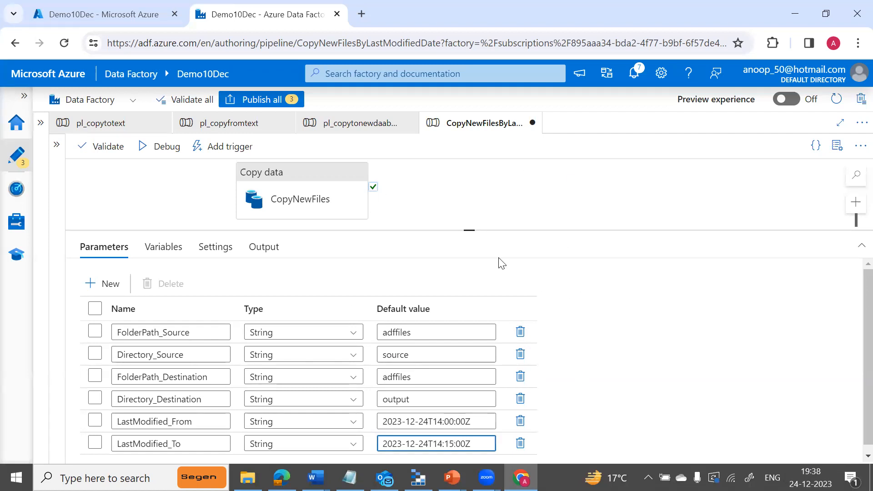
{"action": "left_click_drag", "start_coordinate": [470, 229], "coordinate": [468, 269]}
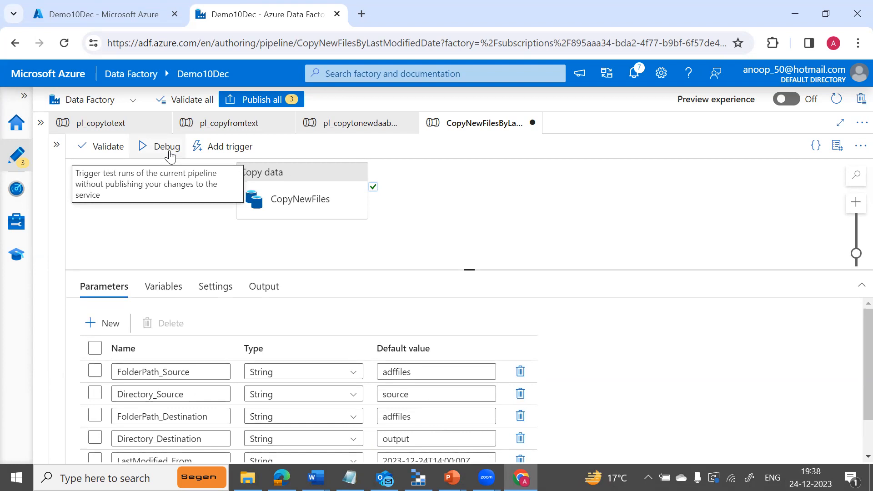
Debug-run the pipeline and refresh Output until CopyNewFiles shows Succeeded in 12s.
{"action": "left_click", "coordinate": [169, 150]}
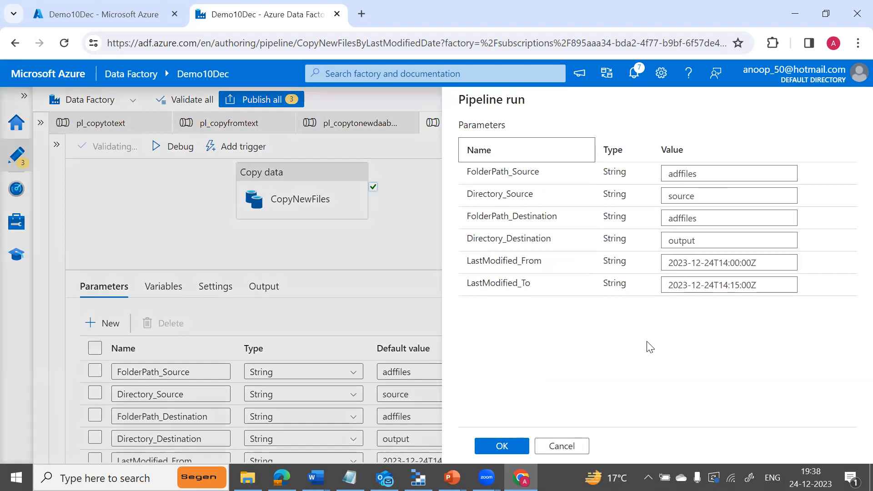
{"action": "left_click", "coordinate": [501, 446]}
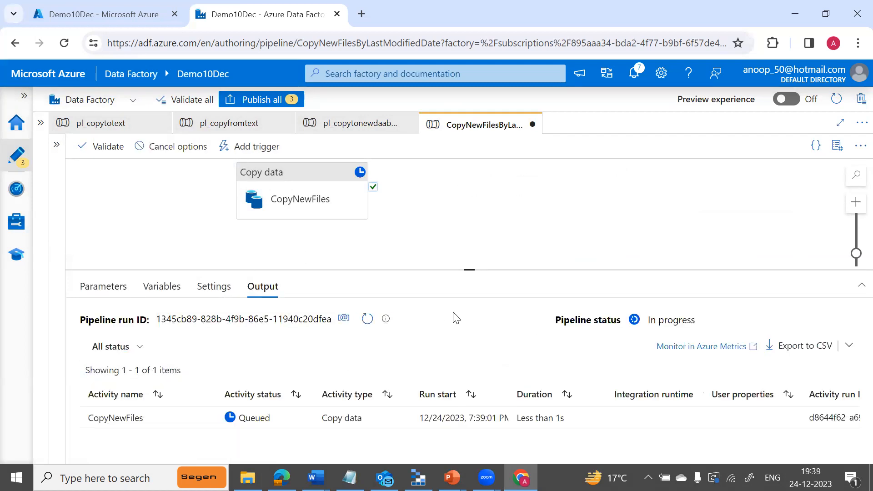
{"action": "left_click_drag", "start_coordinate": [469, 269], "coordinate": [472, 228]}
{"action": "left_click", "coordinate": [366, 278]}
{"action": "left_click", "coordinate": [367, 279]}
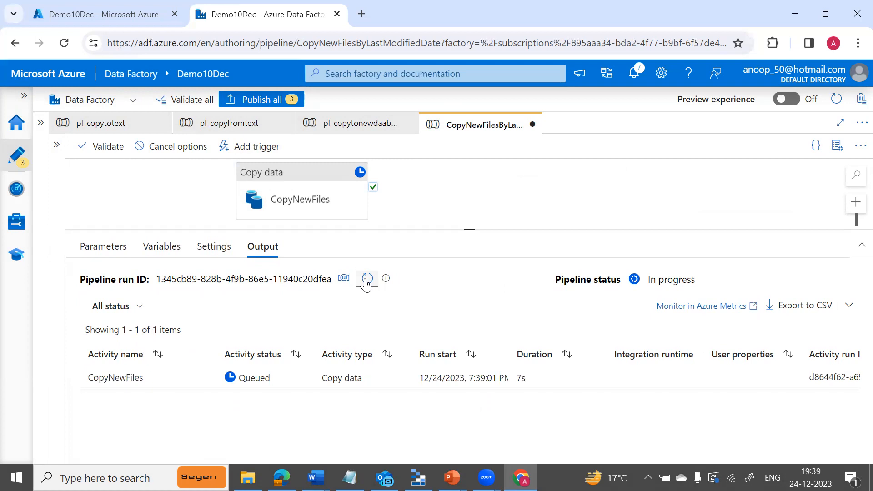
{"action": "left_click", "coordinate": [367, 278]}
{"action": "left_click", "coordinate": [366, 279]}
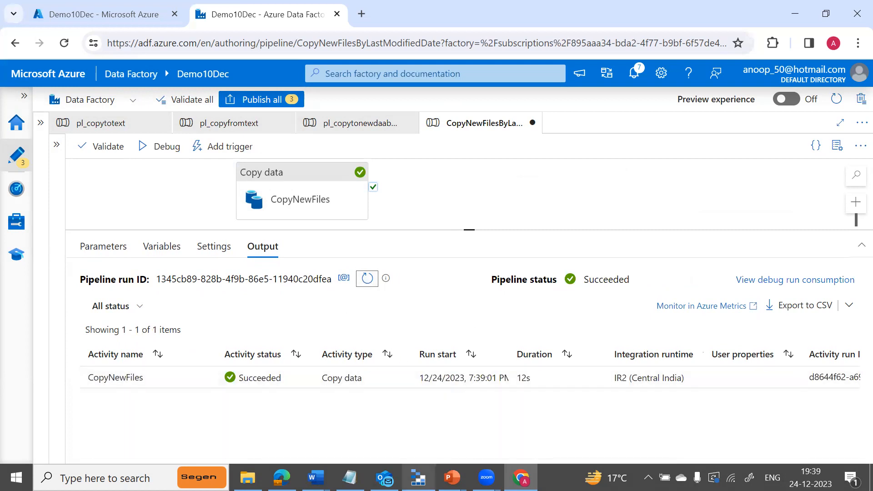
Check the adffiles output folder in Storage Explorer, then return to Data Factory.
{"action": "mouse_move", "coordinate": [418, 477]}
{"action": "left_click", "coordinate": [410, 418]}
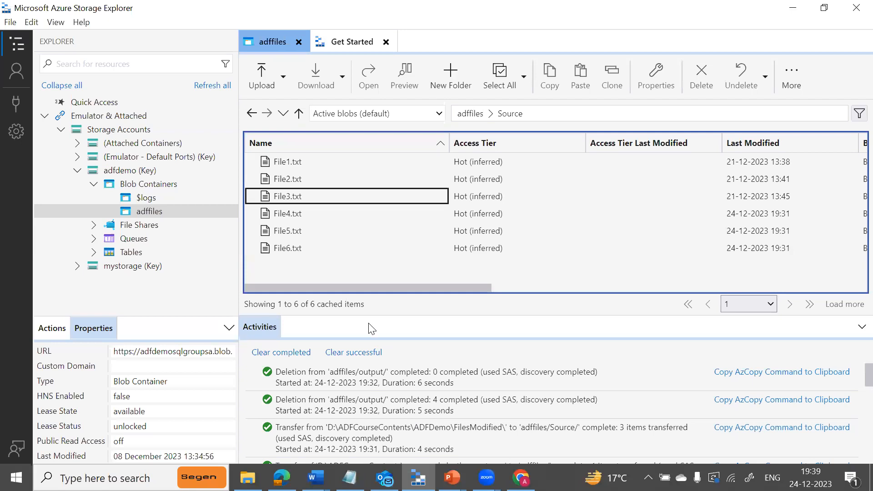
{"action": "left_click", "coordinate": [470, 113]}
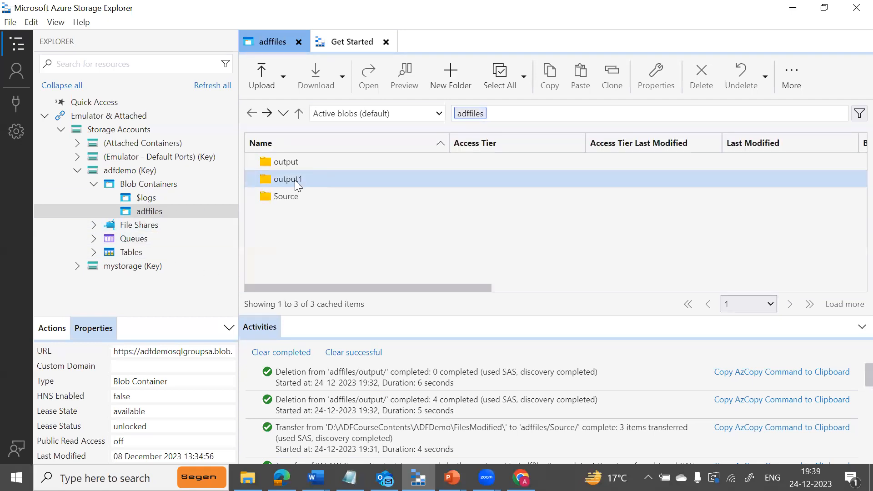
{"action": "double_click", "coordinate": [290, 163]}
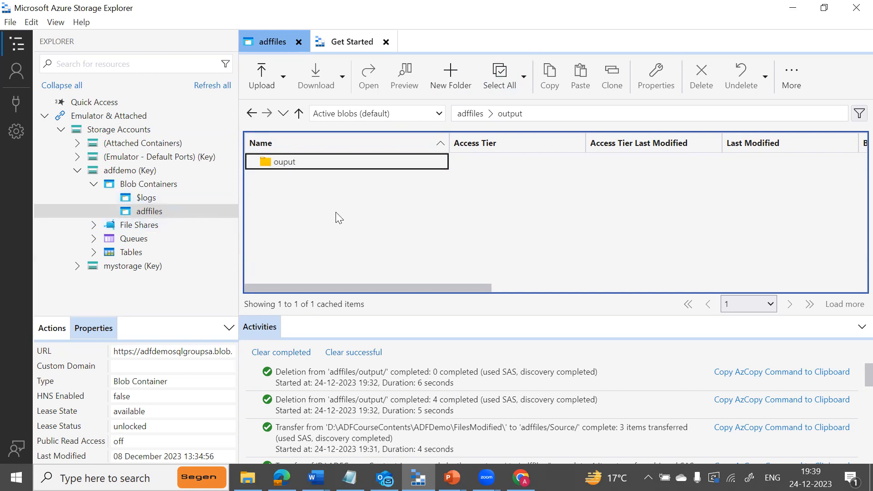
{"action": "left_click", "coordinate": [520, 477]}
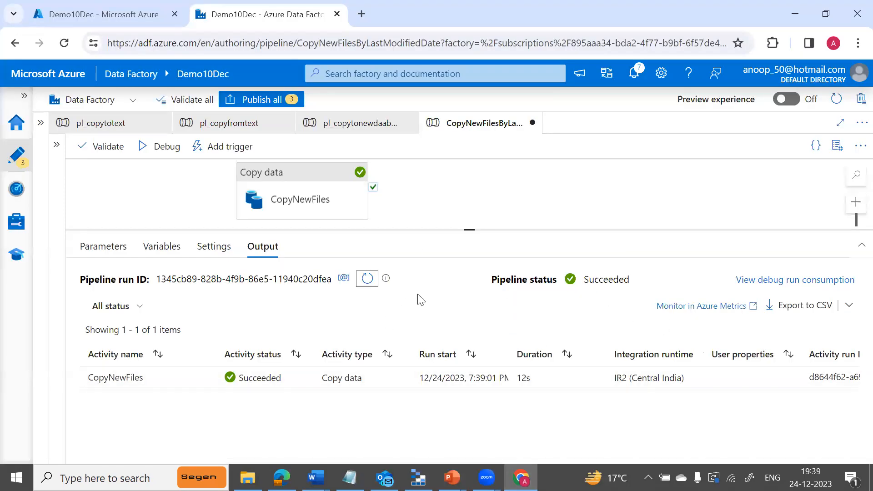
Change the Directory_Source default from 'source' to 'Source'.
{"action": "left_click", "coordinate": [109, 250]}
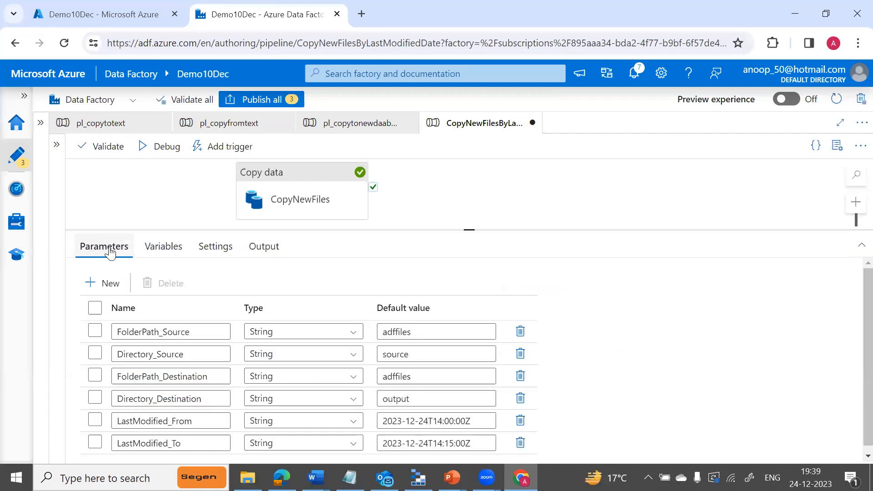
{"action": "left_click", "coordinate": [386, 356]}
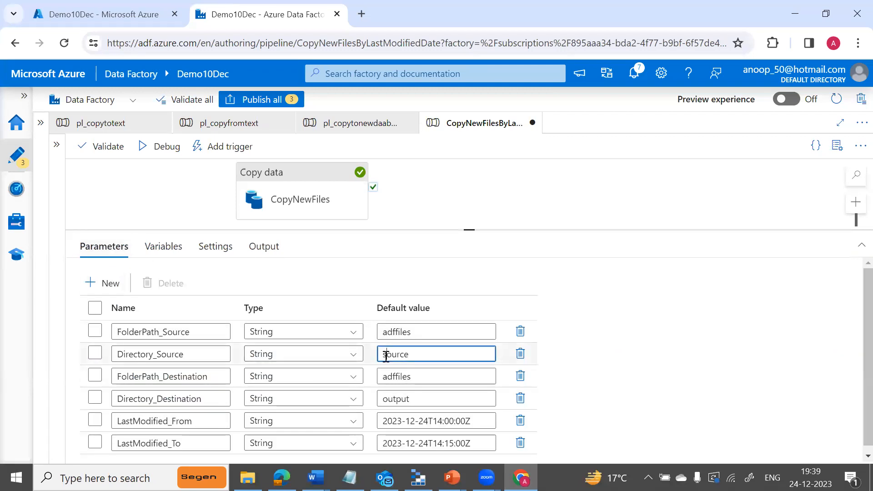
{"action": "key", "text": "BackSpace"}
{"action": "type", "text": "S"}
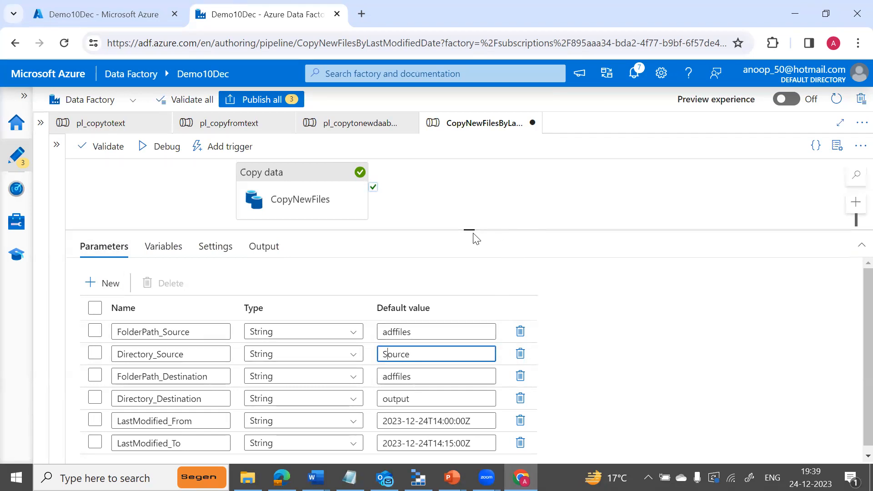
{"action": "left_click_drag", "start_coordinate": [472, 228], "coordinate": [470, 243]}
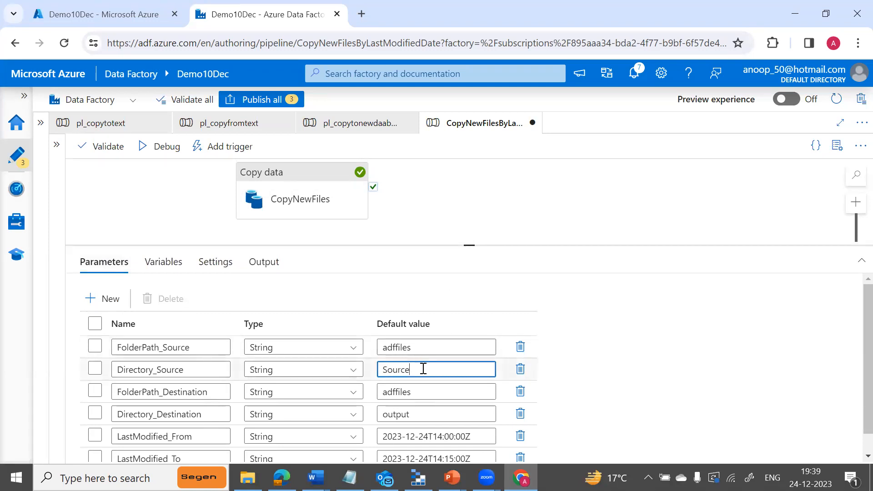
Debug-run the pipeline again and refresh until CopyNewFiles shows Succeeded.
{"action": "left_click", "coordinate": [176, 152]}
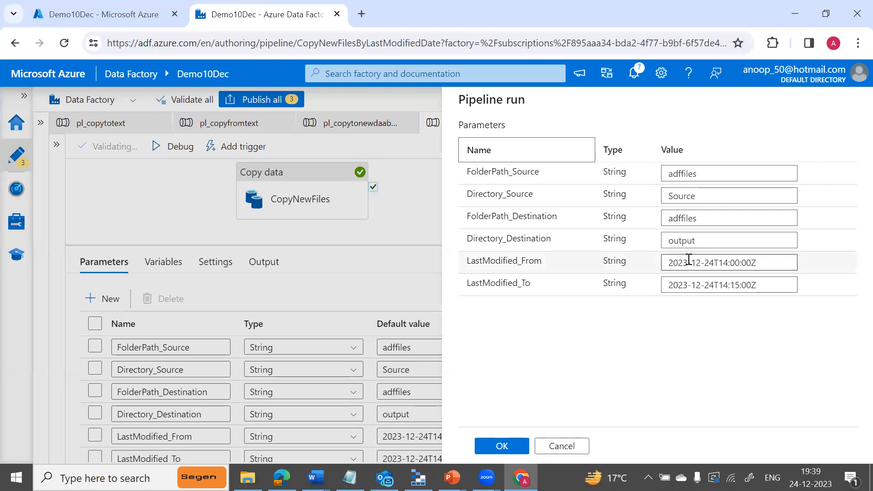
{"action": "left_click", "coordinate": [499, 448]}
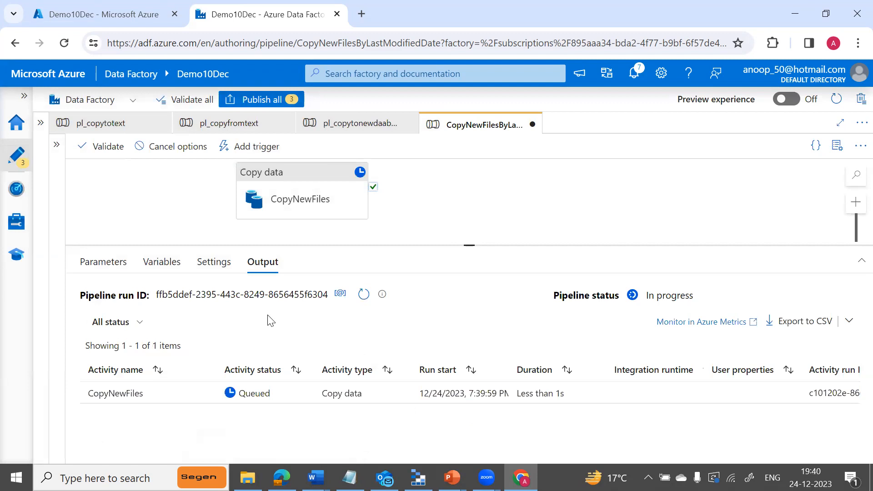
{"action": "left_click", "coordinate": [364, 296]}
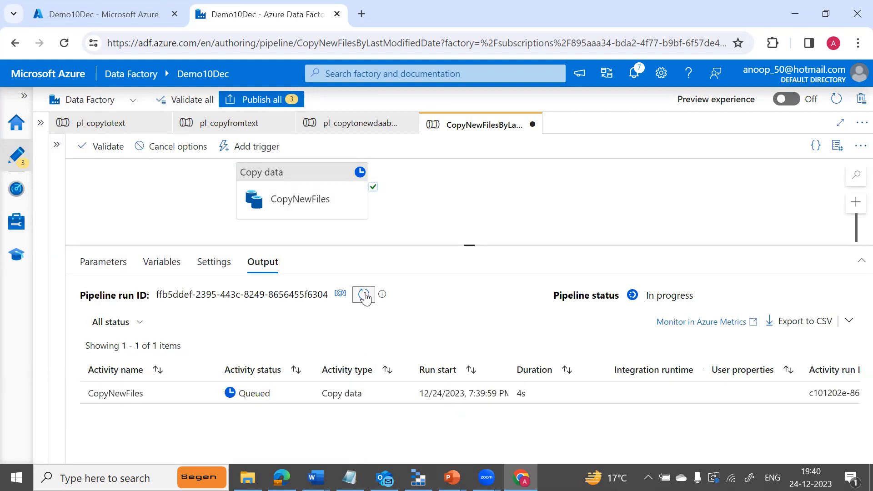
{"action": "left_click", "coordinate": [364, 296]}
{"action": "left_click", "coordinate": [364, 295]}
{"action": "left_click", "coordinate": [364, 296]}
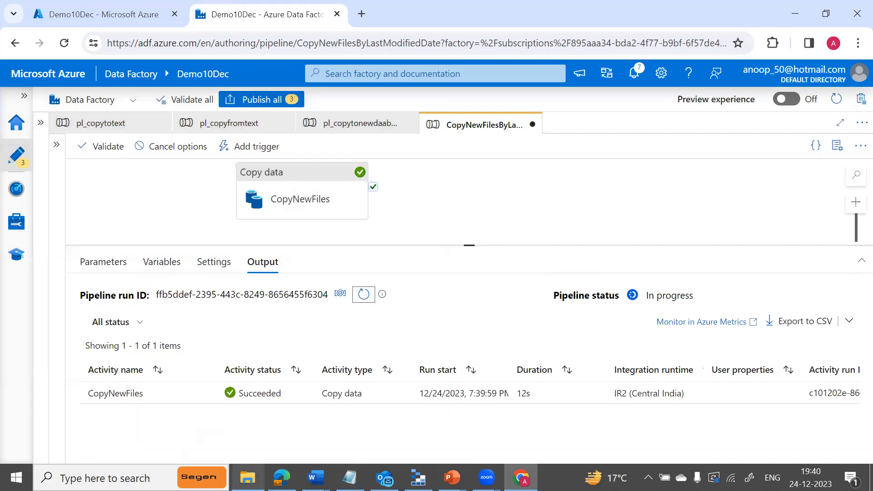
Reload adffiles/output to confirm File4–File6 were copied, then return to Data Factory.
{"action": "left_click", "coordinate": [418, 477]}
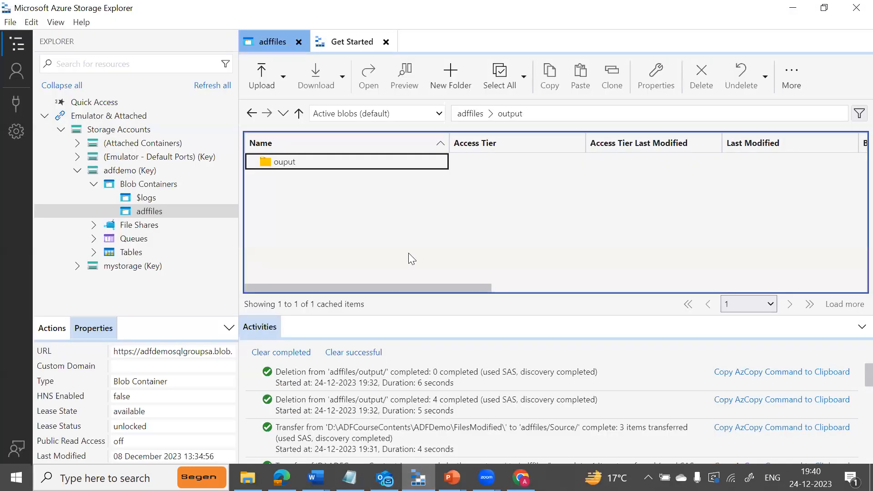
{"action": "left_click", "coordinate": [800, 81]}
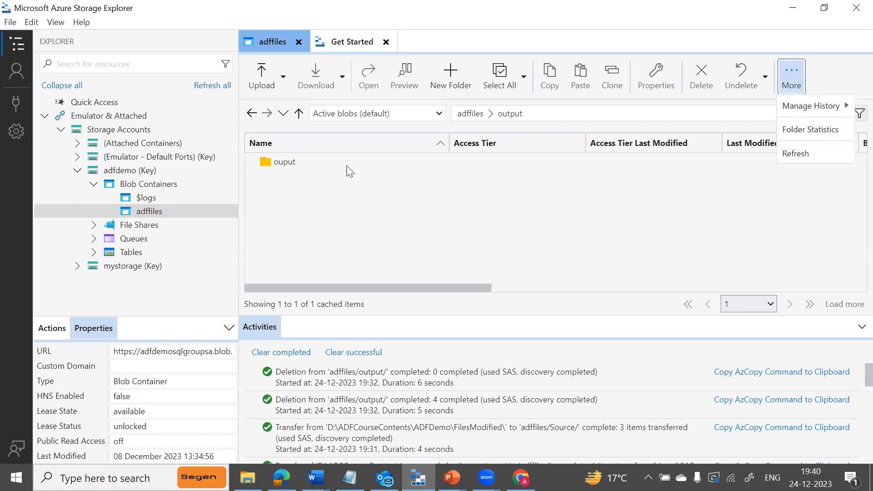
{"action": "left_click", "coordinate": [791, 154]}
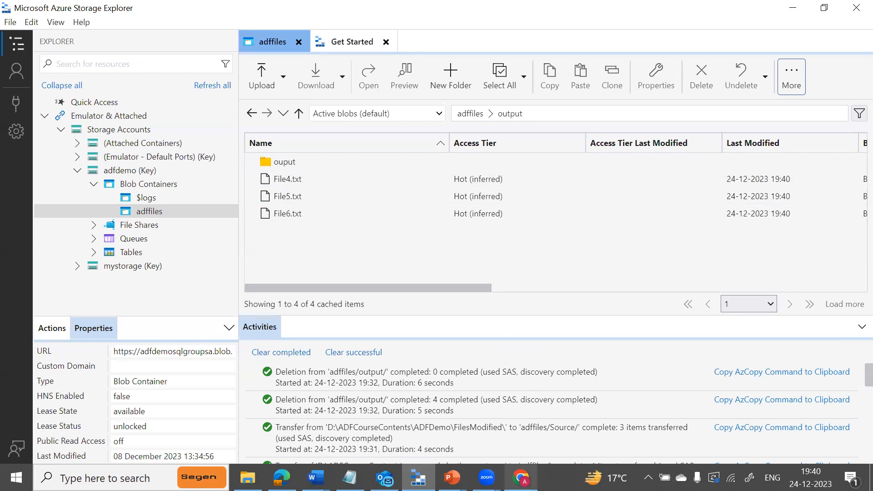
{"action": "left_click", "coordinate": [521, 477]}
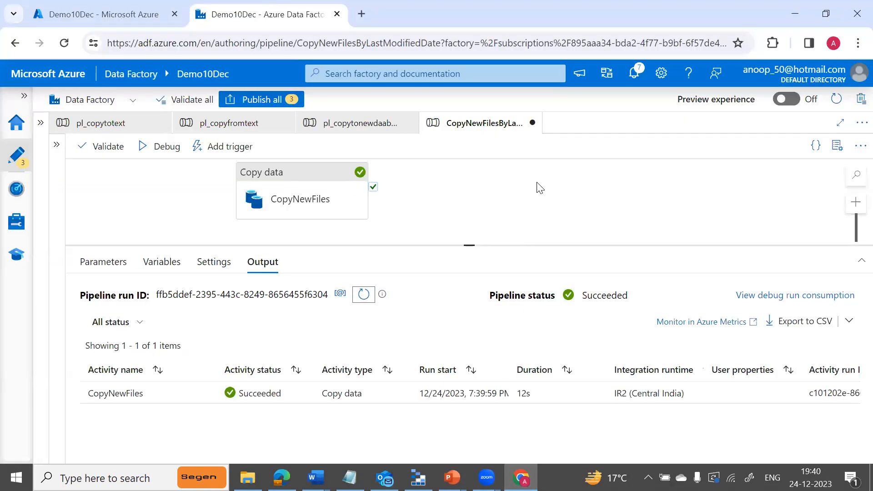
Publish the CopyNewFilesByLastModifiedDate pipeline and both binary datasets with Publish all.
{"action": "left_click_drag", "start_coordinate": [473, 245], "coordinate": [457, 313]}
{"action": "left_click", "coordinate": [259, 100]}
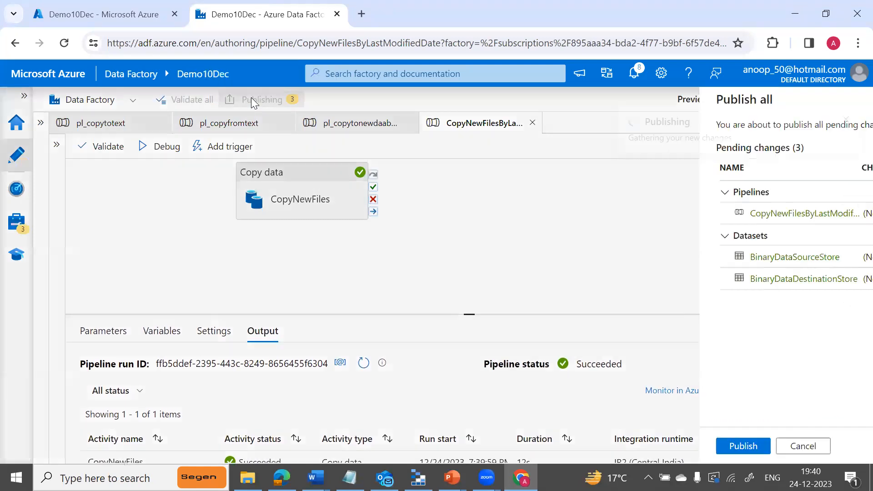
{"action": "left_click", "coordinate": [474, 445]}
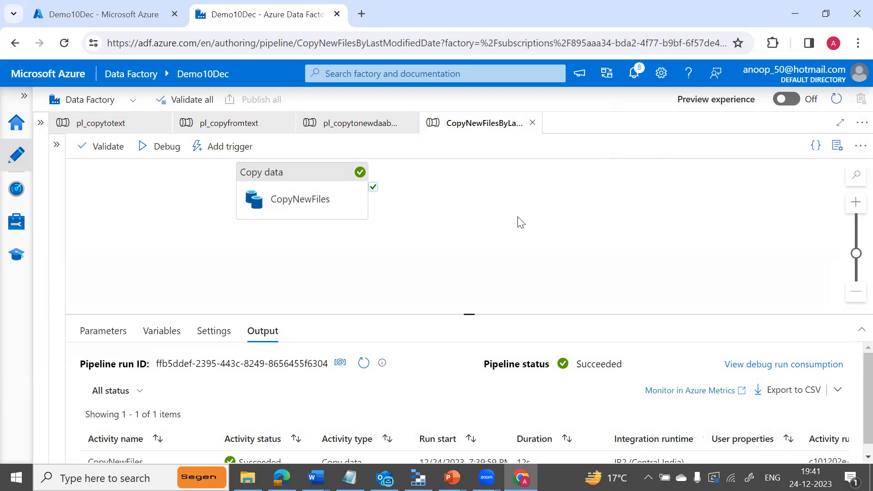
In Manage > Triggers, add a new trigger named tr_tumb_copyfile.
{"action": "left_click", "coordinate": [20, 229]}
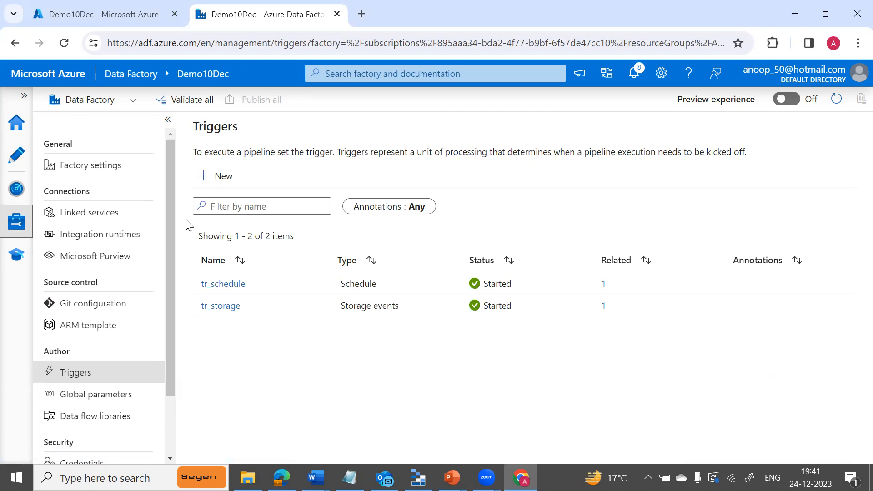
{"action": "left_click", "coordinate": [215, 182]}
{"action": "left_click", "coordinate": [500, 140]}
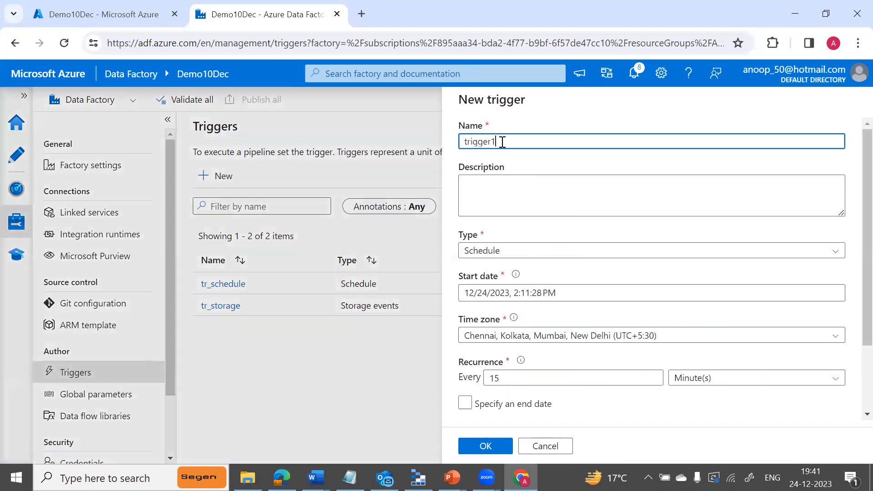
{"action": "key", "text": "BackSpace"}
{"action": "key", "text": "BackSpace"}
{"action": "key", "text": "BackSpace"}
{"action": "key", "text": "BackSpace"}
{"action": "type", "text": "_tumb_copyfile"}
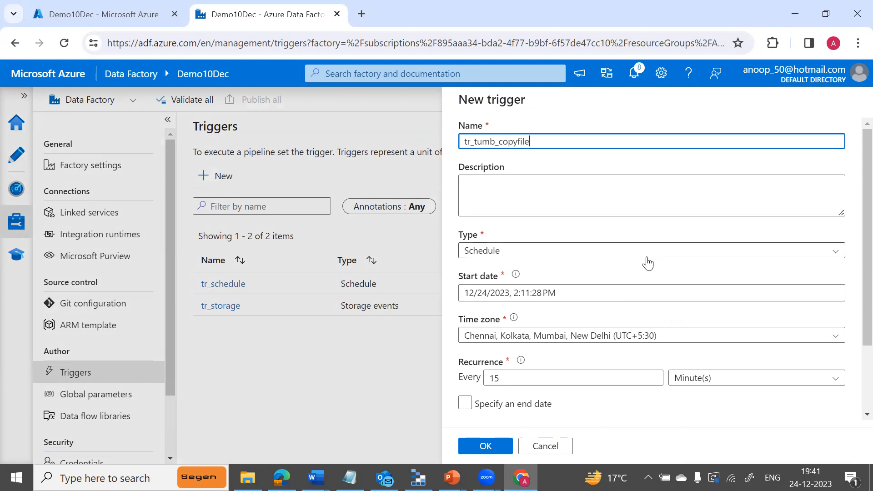
Make it a Tumbling window trigger recurring every 5 minutes, started on creation.
{"action": "left_click", "coordinate": [665, 251]}
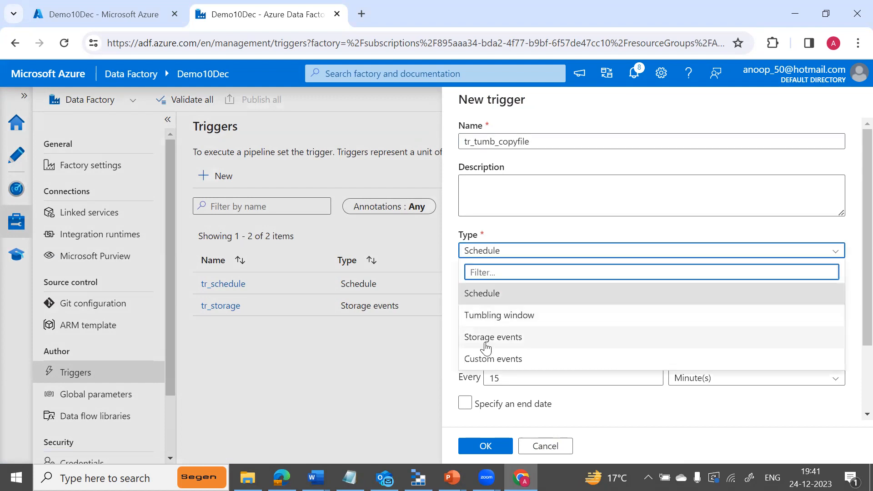
{"action": "left_click", "coordinate": [500, 319]}
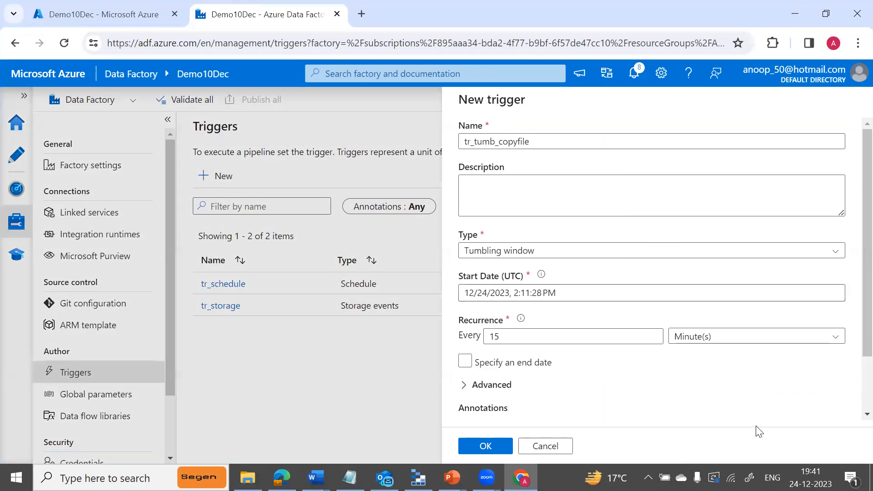
{"action": "mouse_move", "coordinate": [810, 477]}
{"action": "scroll", "coordinate": [852, 345], "scroll_direction": "down", "scroll_amount": 2}
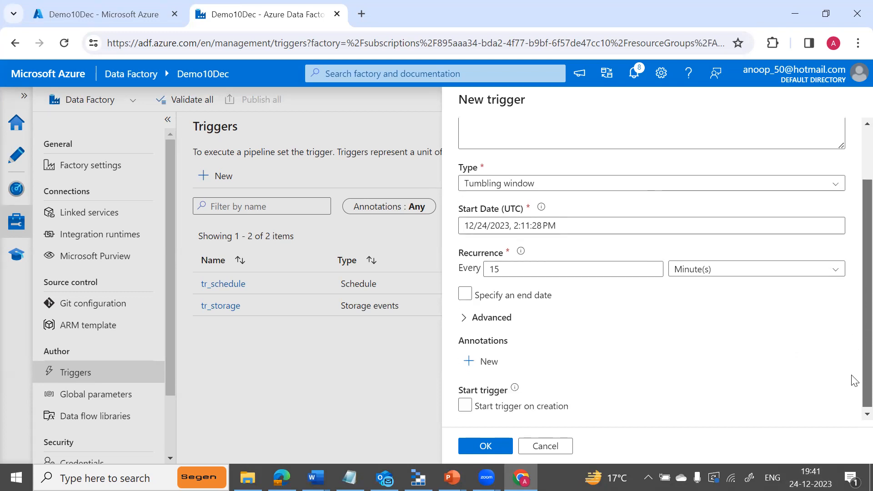
{"action": "left_click", "coordinate": [511, 269]}
{"action": "key", "text": "BackSpace"}
{"action": "key", "text": "BackSpace"}
{"action": "type", "text": "5"}
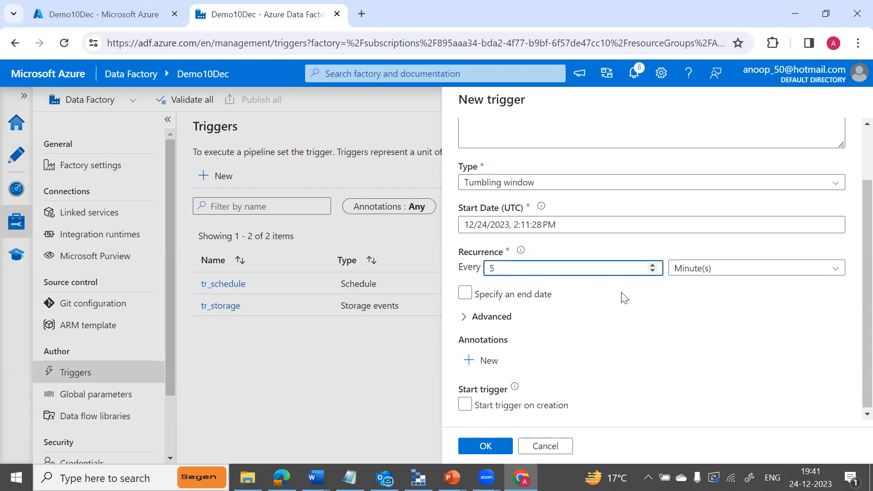
{"action": "left_click", "coordinate": [465, 404]}
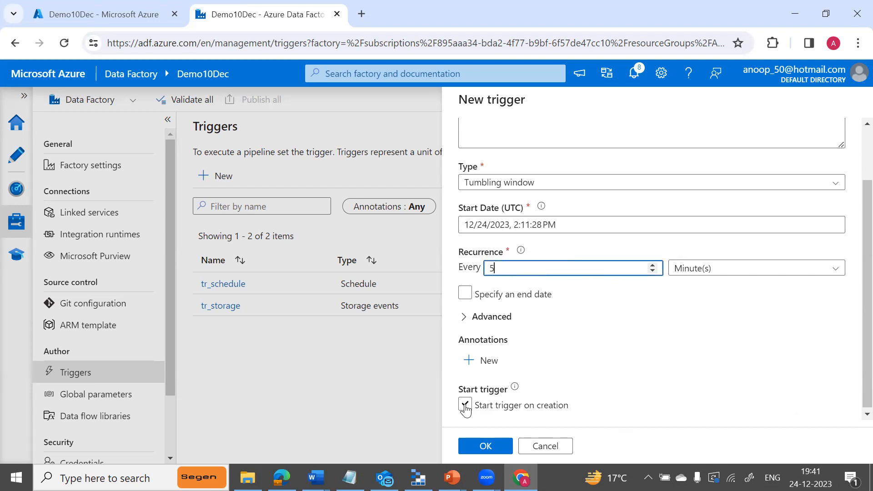
{"action": "left_click", "coordinate": [489, 452]}
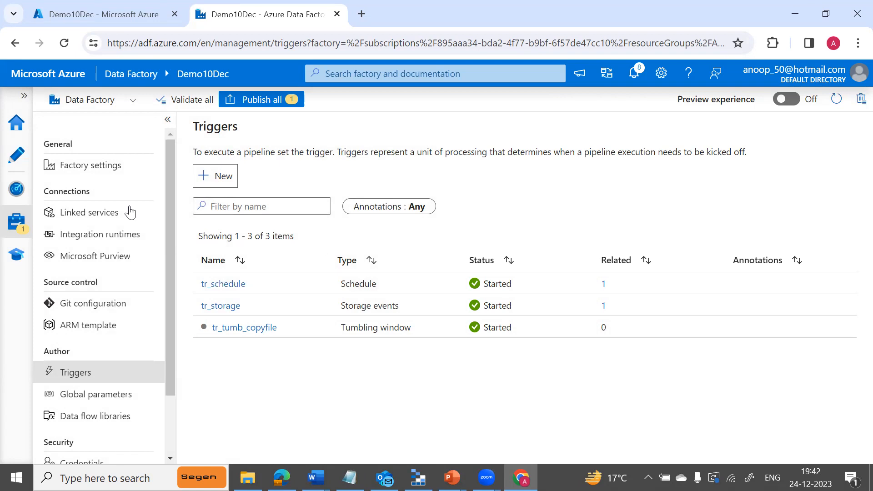
{"action": "left_click", "coordinate": [14, 156]}
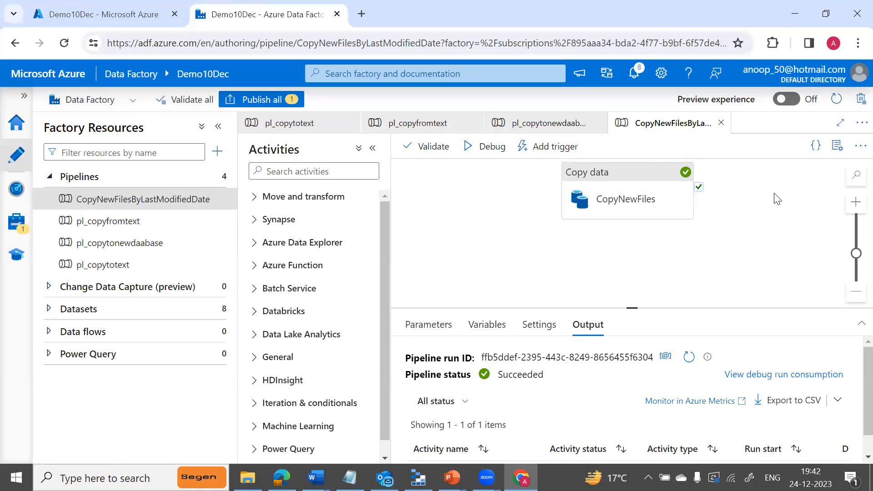
Attach the existing tr_tumb_copyfile trigger (5-minute recurrence, no end date) to the pipeline.
{"action": "left_click", "coordinate": [547, 150]}
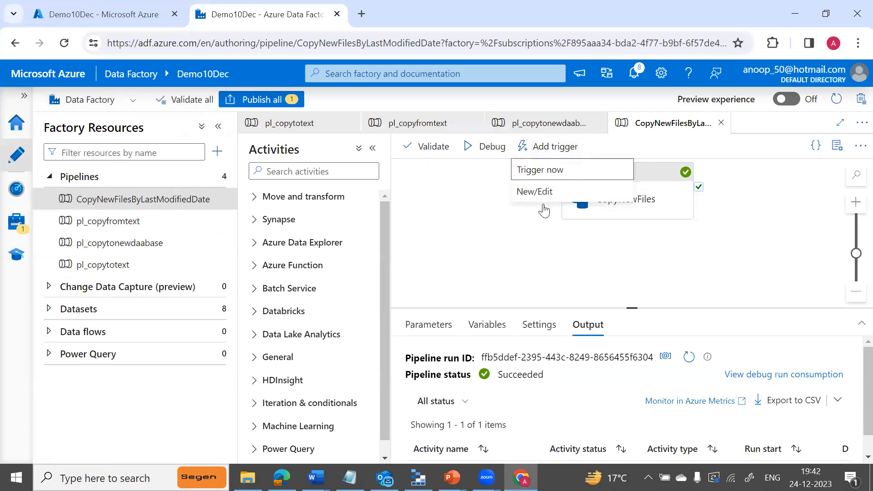
{"action": "left_click", "coordinate": [537, 195]}
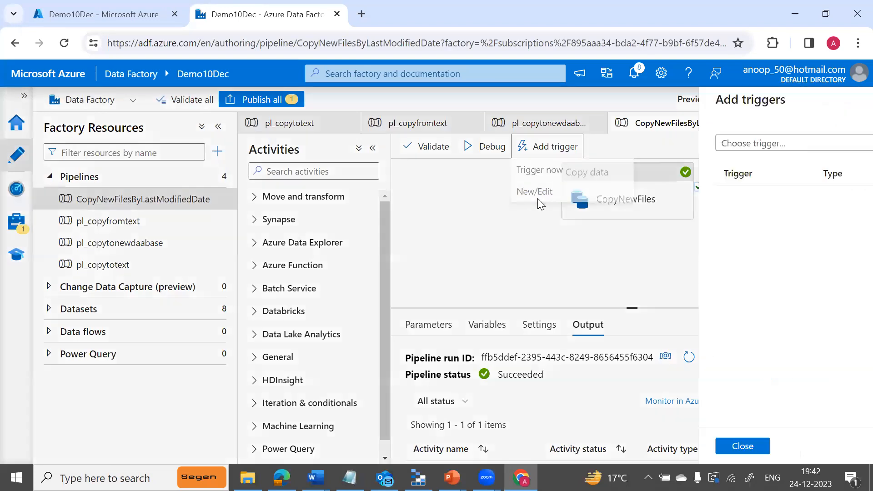
{"action": "left_click", "coordinate": [843, 144]}
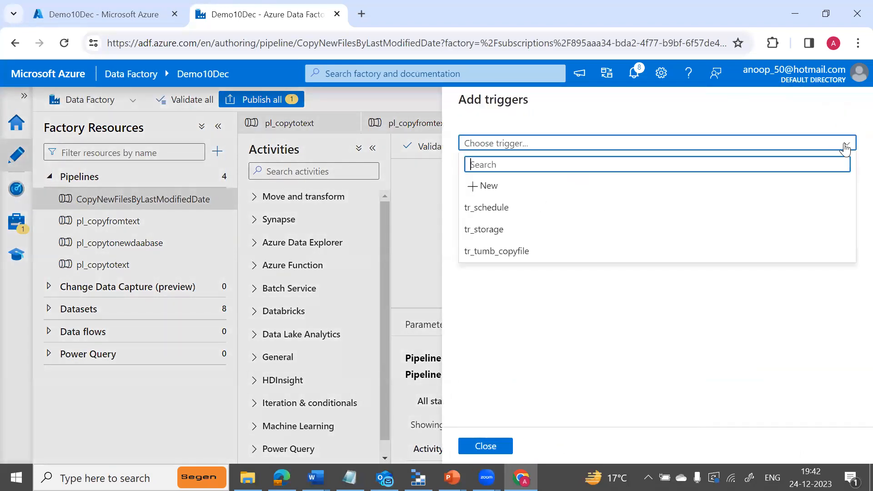
{"action": "left_click", "coordinate": [485, 252]}
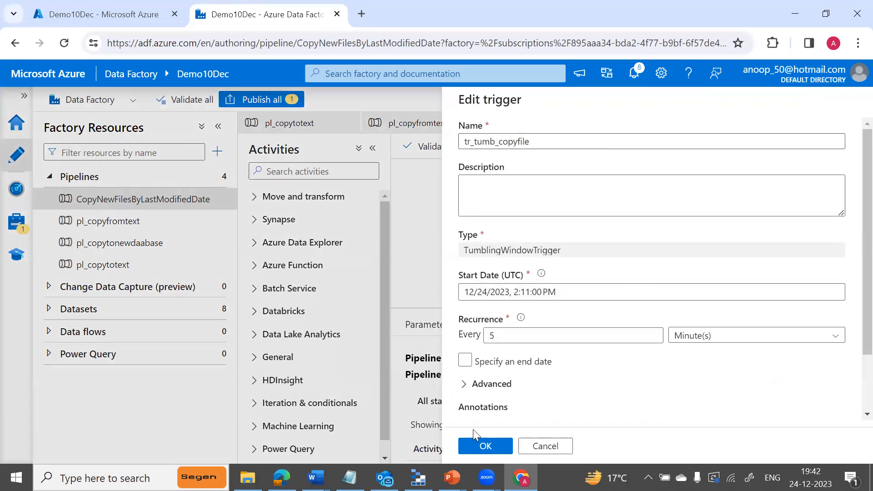
{"action": "scroll", "coordinate": [852, 325], "scroll_direction": "down", "scroll_amount": 3}
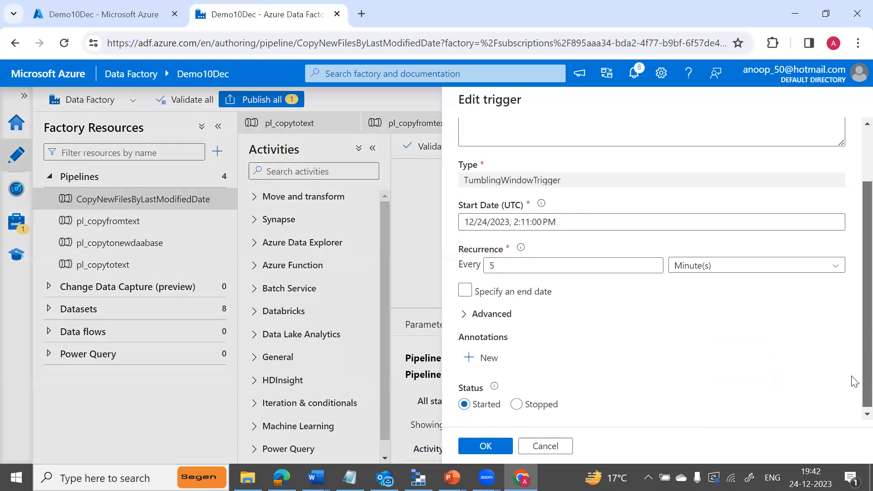
{"action": "left_click", "coordinate": [485, 448]}
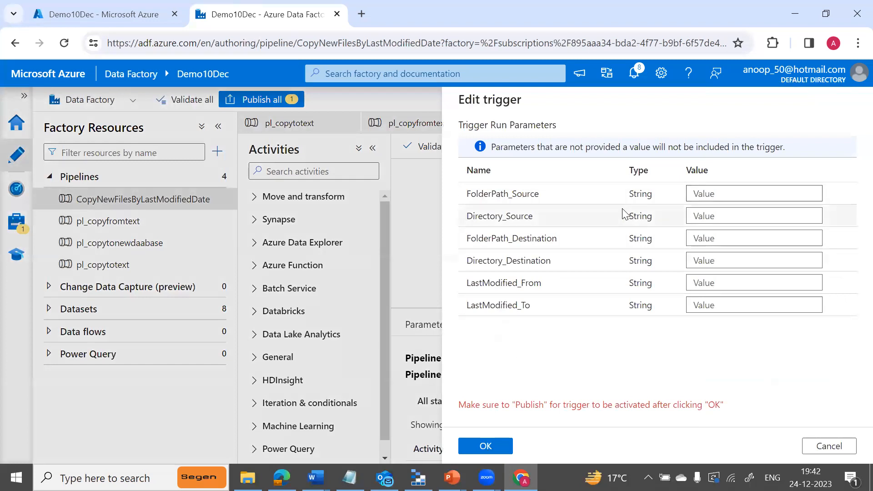
Enter adffiles as FolderPath_Source, source as Directory_Source, and adffiles as FolderPath_Destination.
{"action": "left_click", "coordinate": [704, 195]}
{"action": "type", "text": "a"}
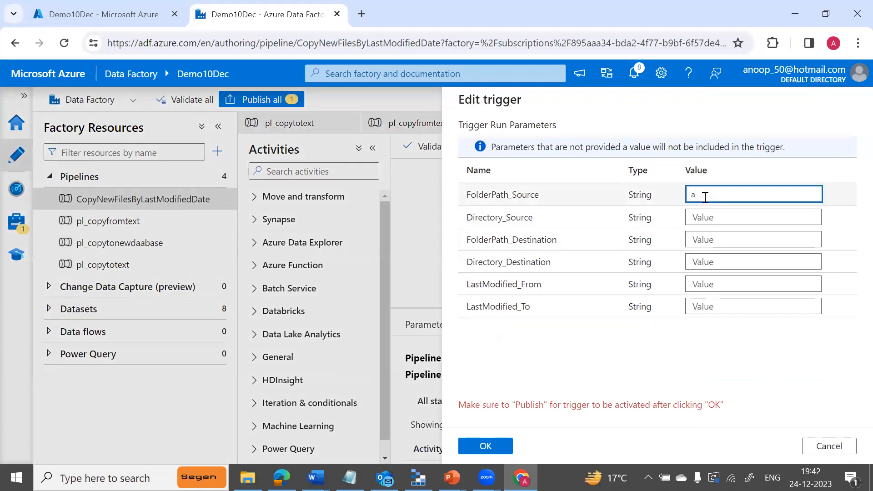
{"action": "type", "text": "dffiles"}
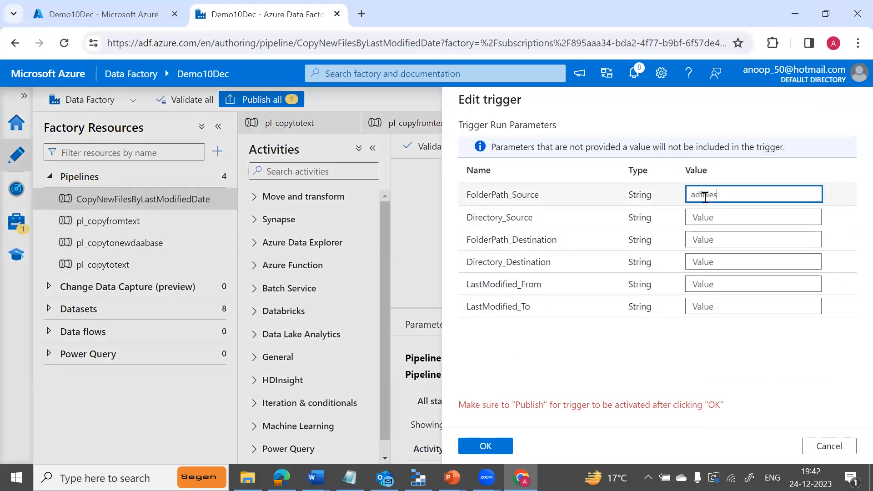
{"action": "key", "text": "Tab"}
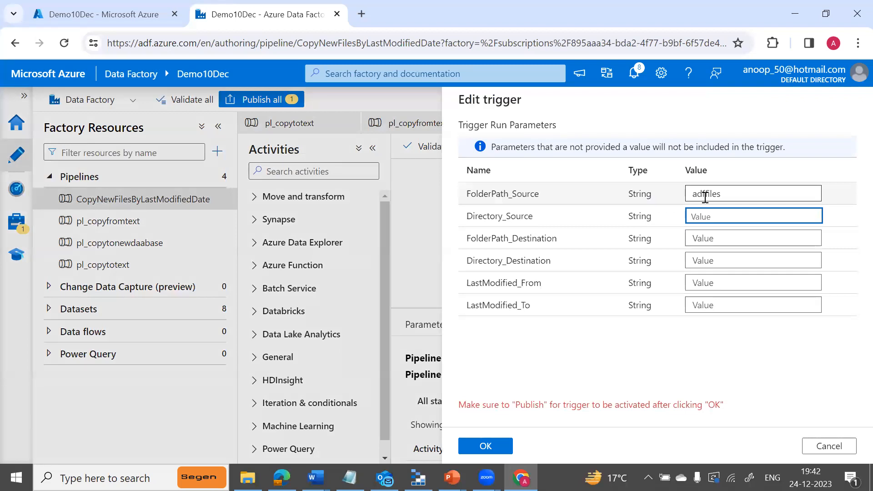
{"action": "type", "text": "source"}
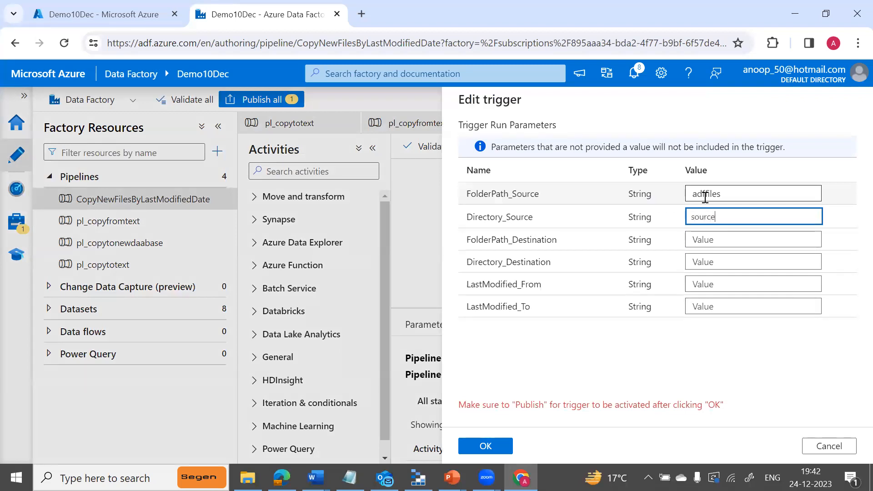
{"action": "key", "text": "Tab"}
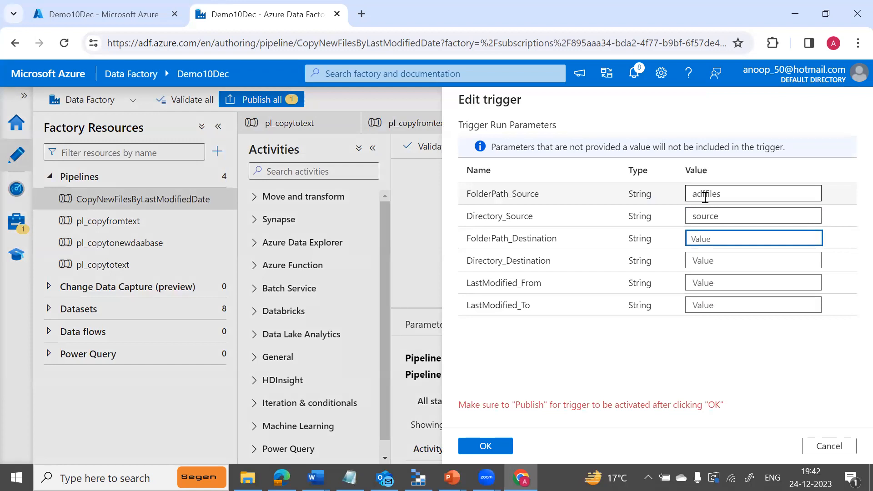
{"action": "type", "text": "adffi"}
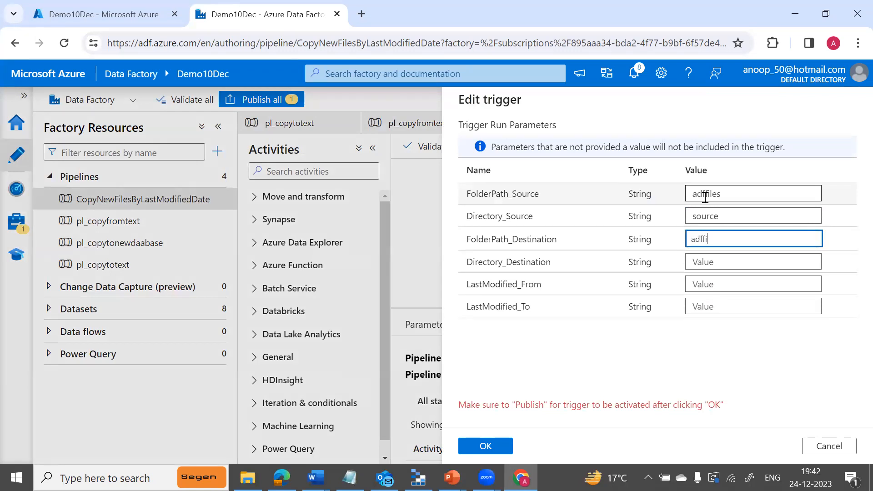
{"action": "type", "text": "eles"}
Capitalise Directory_Source to Source and set Directory_Destination to output.
{"action": "left_click", "coordinate": [698, 213]}
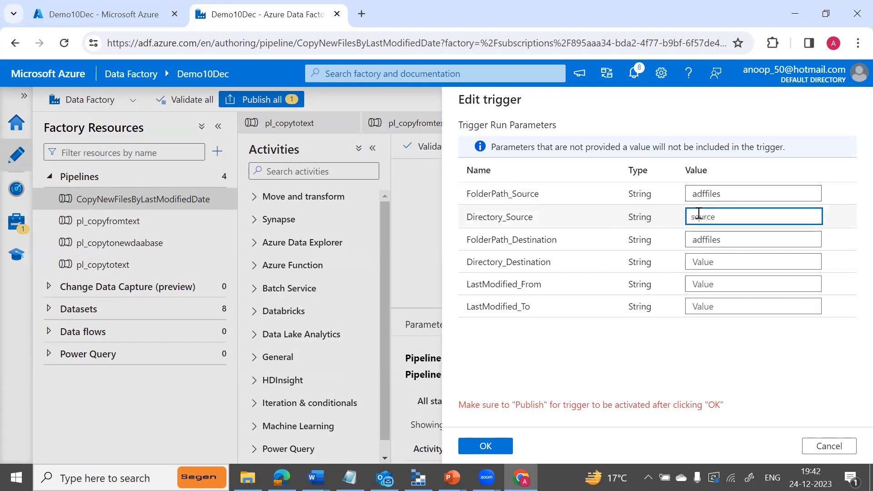
{"action": "key", "text": "BackSpace"}
{"action": "type", "text": "S"}
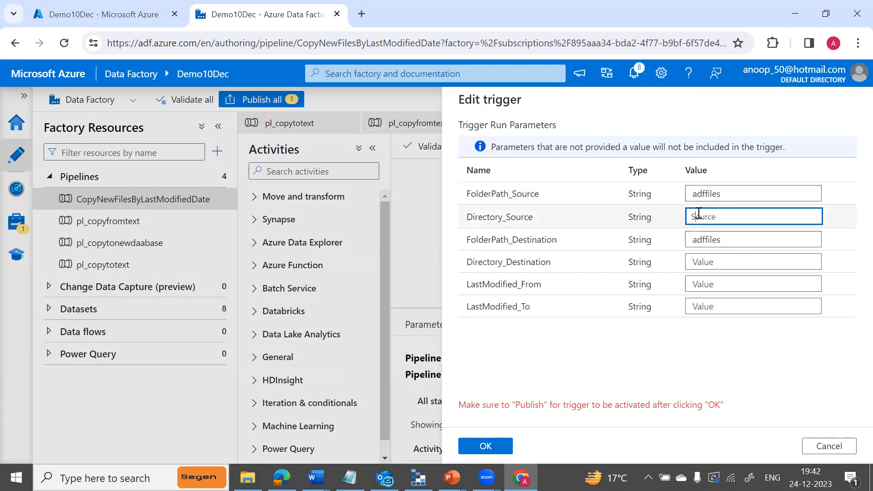
{"action": "left_click", "coordinate": [726, 241]}
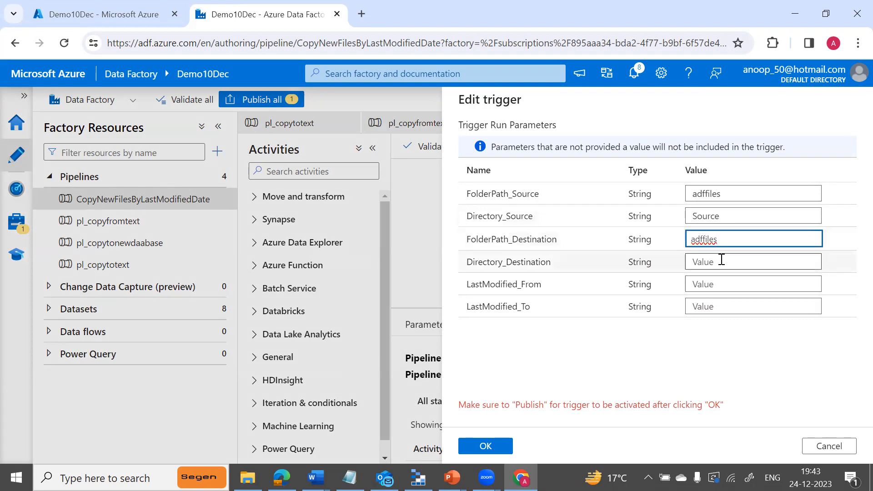
{"action": "left_click", "coordinate": [721, 260]}
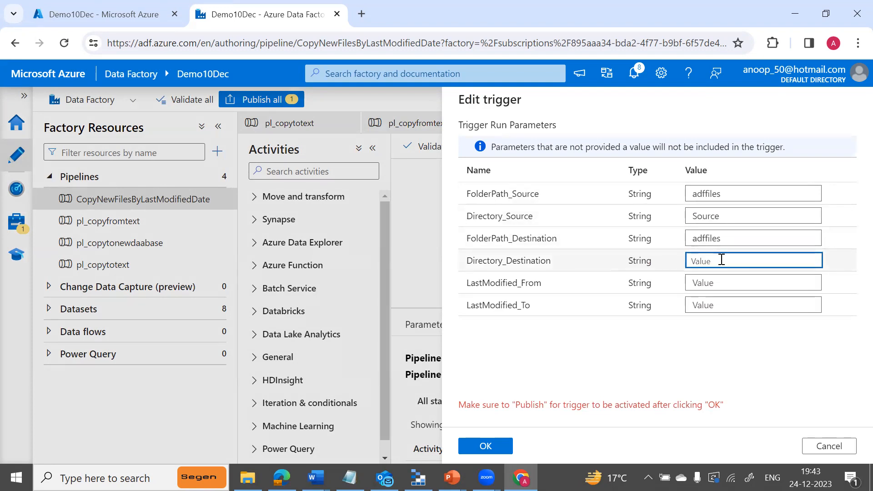
{"action": "type", "text": "output"}
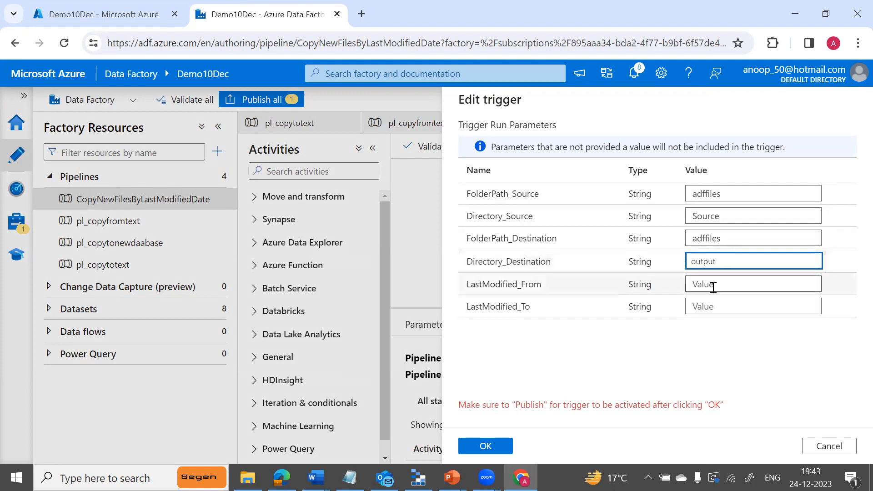
{"action": "left_click", "coordinate": [712, 286]}
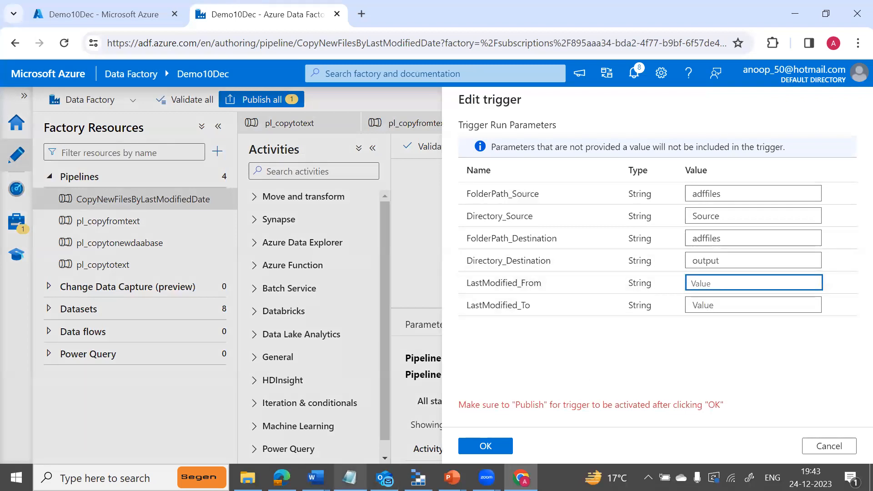
{"action": "left_click", "coordinate": [315, 477]}
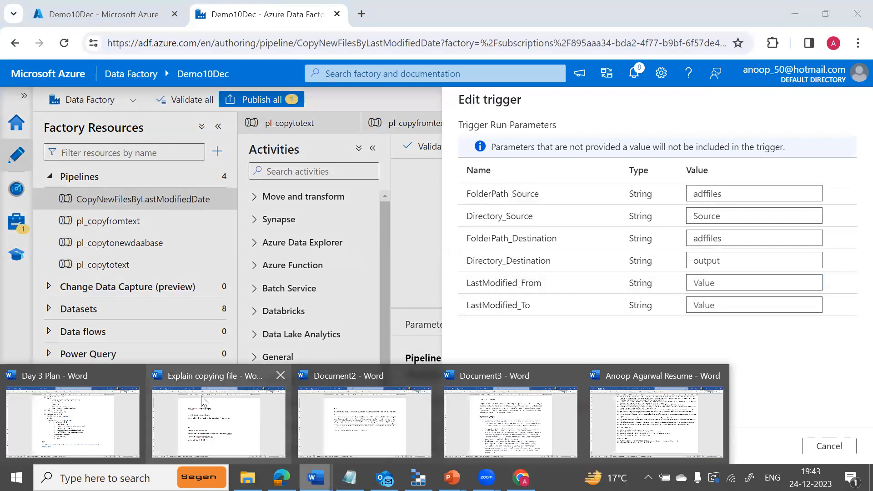
{"action": "left_click", "coordinate": [110, 416]}
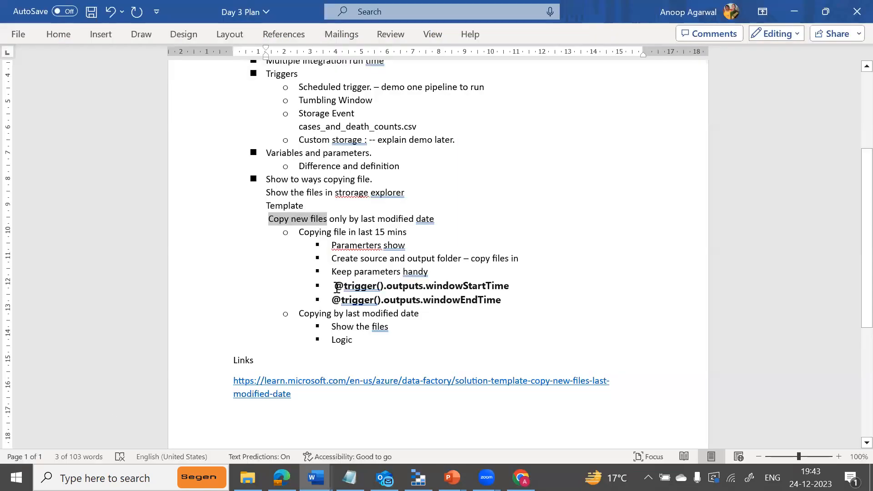
{"action": "left_click_drag", "start_coordinate": [336, 284], "coordinate": [495, 289]}
{"action": "key", "text": "ctrl+c"}
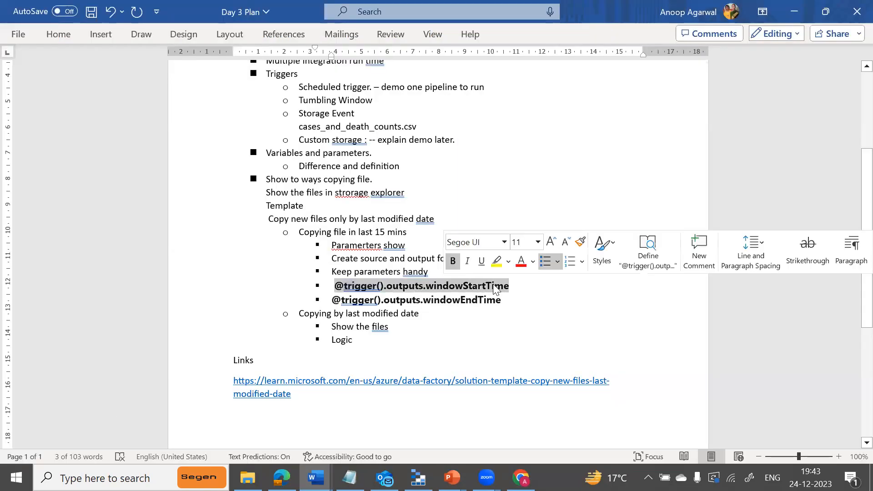
{"action": "key", "text": "alt+Tab"}
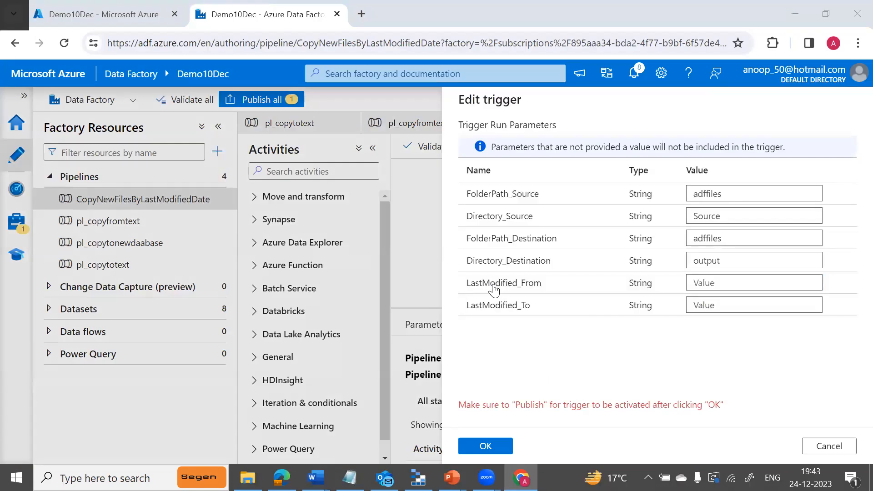
{"action": "left_click", "coordinate": [693, 284]}
{"action": "key", "text": "ctrl+v"}
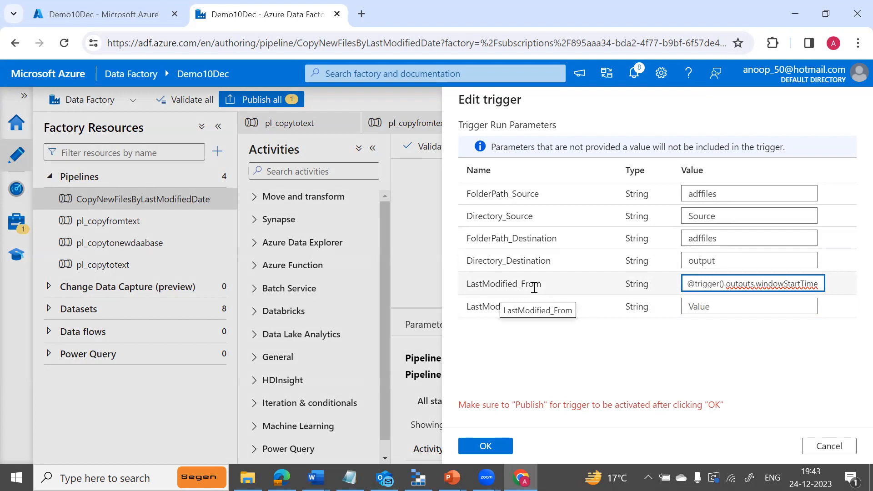
{"action": "left_click", "coordinate": [689, 305]}
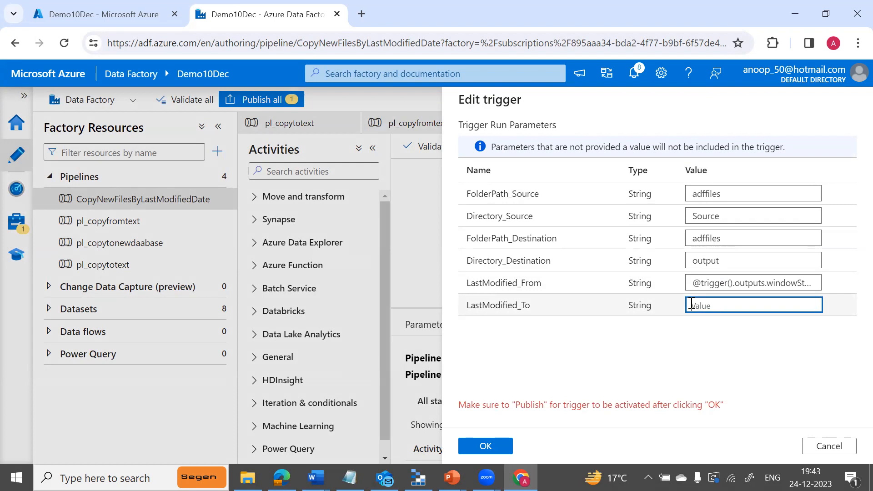
{"action": "key", "text": "alt+Tab"}
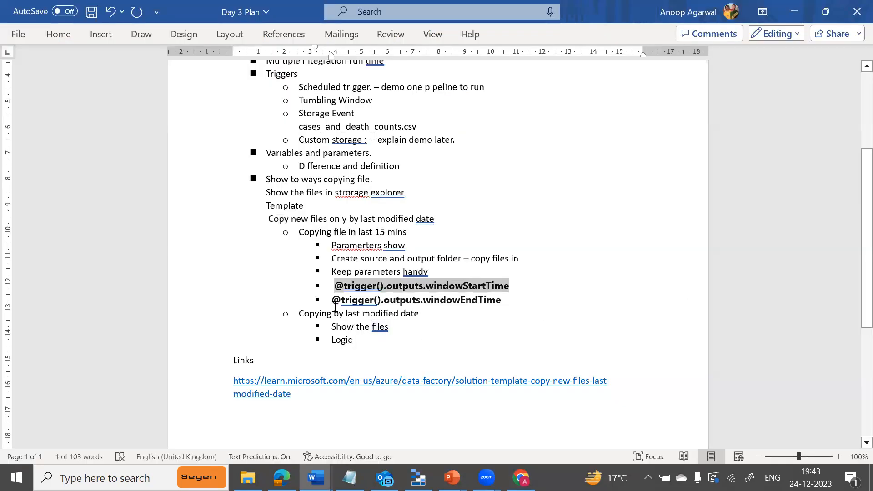
{"action": "left_click_drag", "start_coordinate": [331, 300], "coordinate": [479, 303]}
{"action": "key", "text": "ctrl+c"}
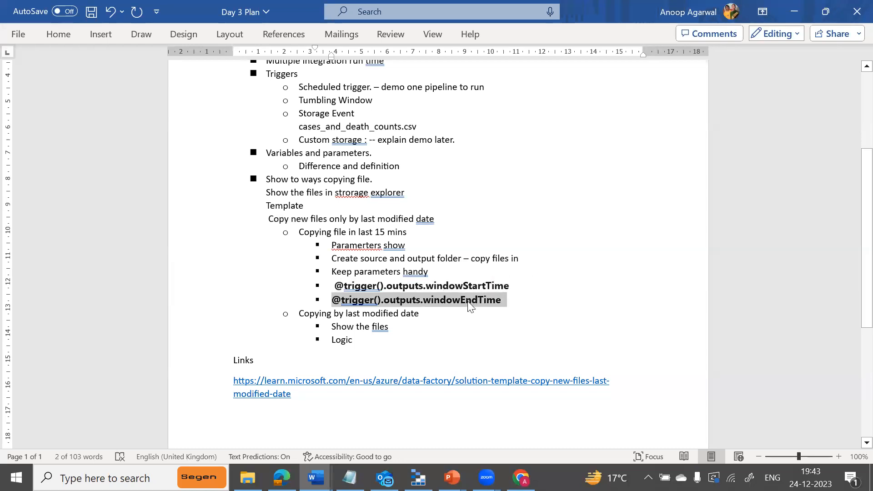
{"action": "key", "text": "alt+Tab"}
{"action": "left_click", "coordinate": [695, 304]}
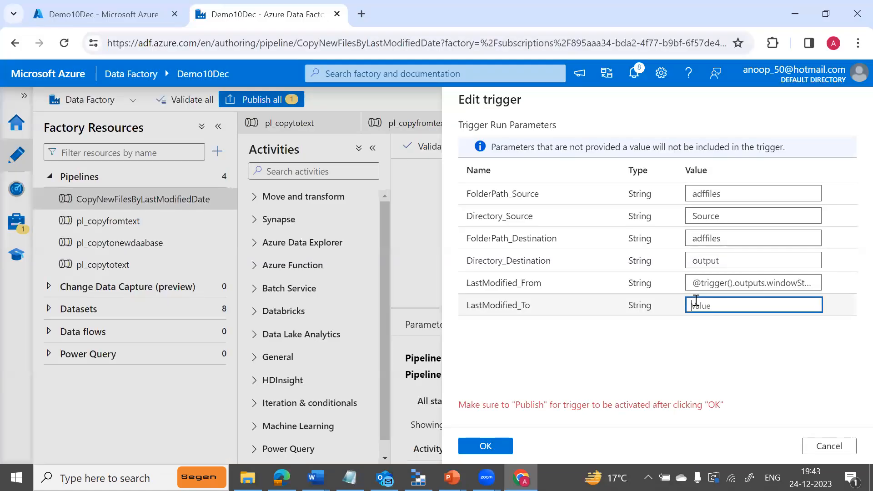
{"action": "key", "text": "ctrl+v"}
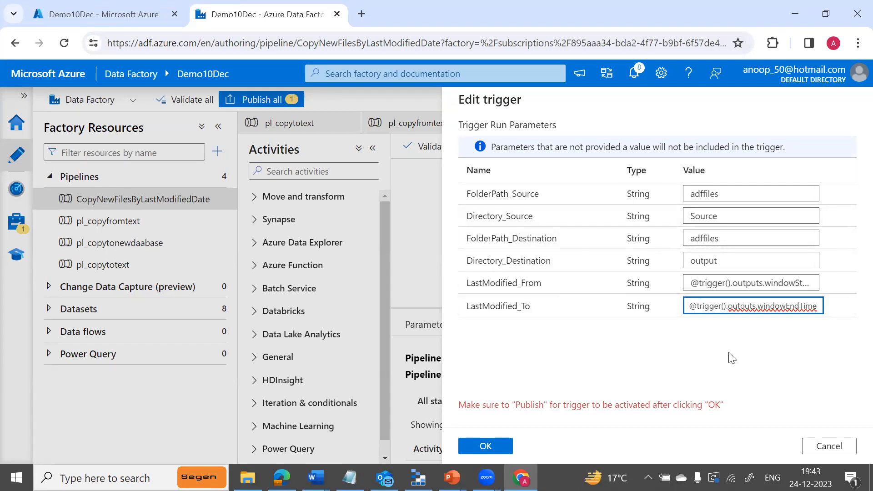
{"action": "left_click", "coordinate": [494, 447]}
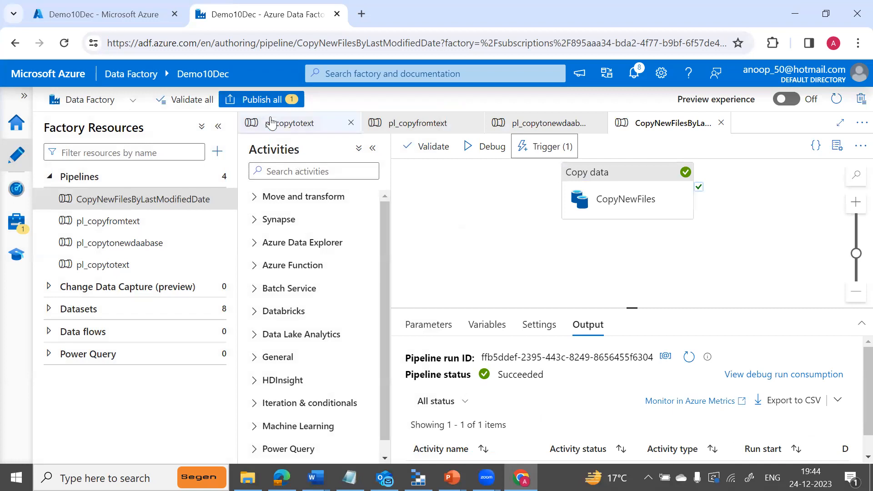
Publish all pending changes, including the tr_tumb_copyfile trigger, and dismiss the completion notice.
{"action": "left_click", "coordinate": [263, 101]}
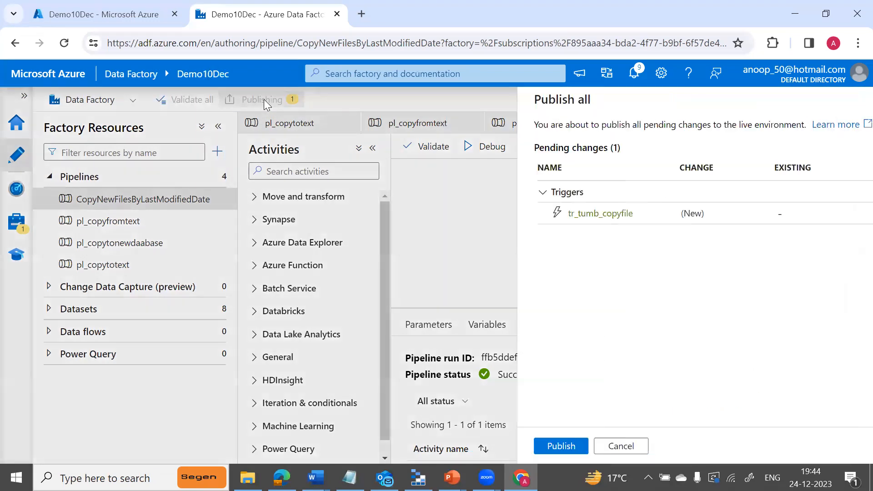
{"action": "left_click", "coordinate": [485, 446]}
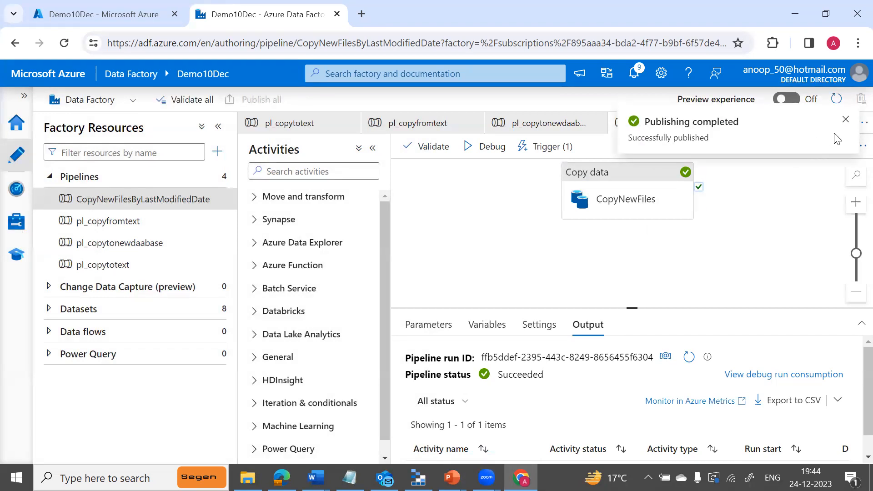
{"action": "left_click", "coordinate": [845, 119]}
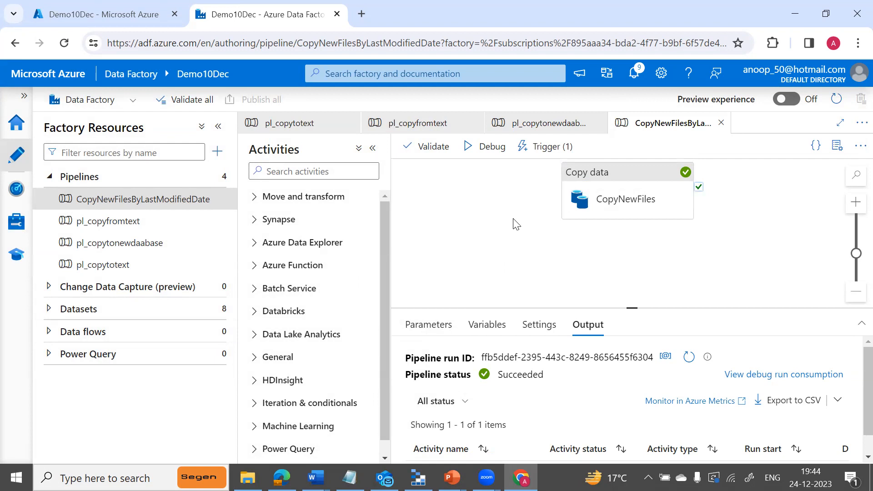
Duplicate File1 in the FilesModified folder and rename the copy to File7.
{"action": "left_click", "coordinate": [248, 477]}
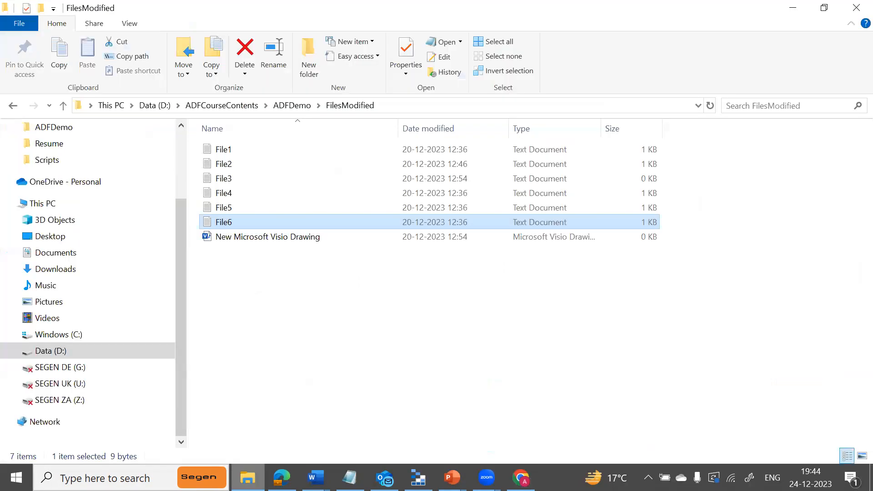
{"action": "left_click", "coordinate": [231, 148]}
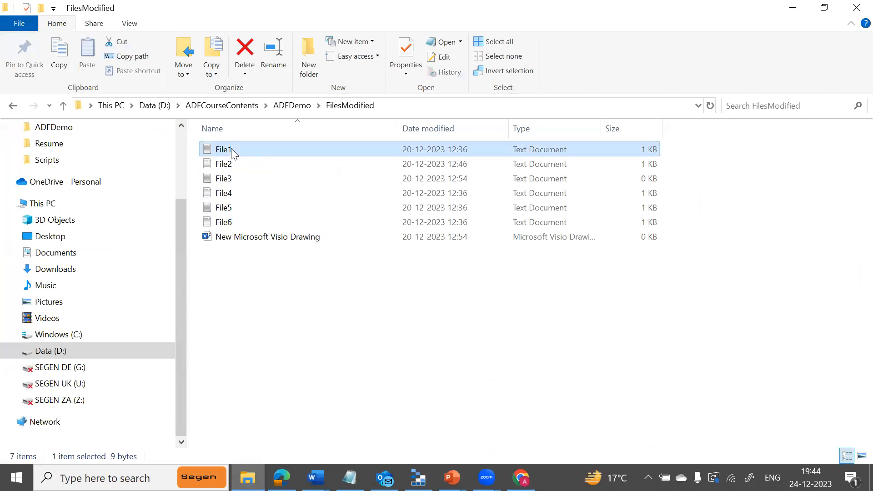
{"action": "key", "text": "ctrl+c"}
{"action": "key", "text": "ctrl+v"}
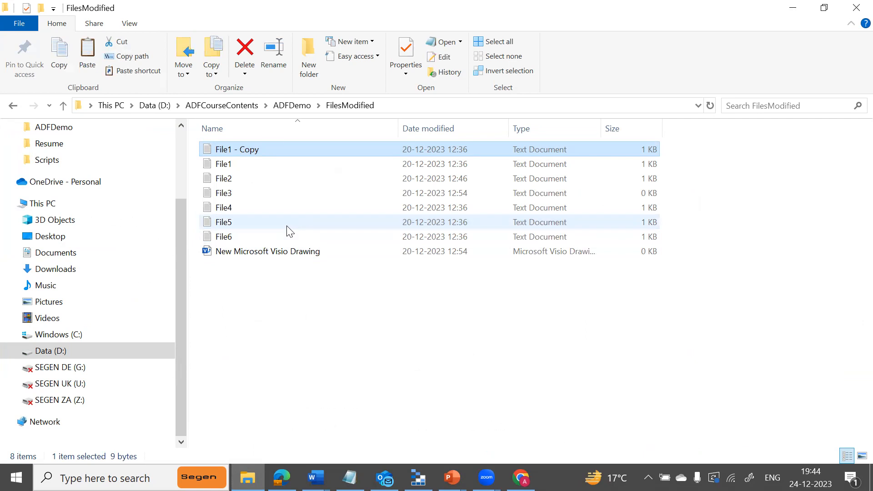
{"action": "key", "text": "F2"}
{"action": "key", "text": "BackSpace"}
{"action": "type", "text": "F"}
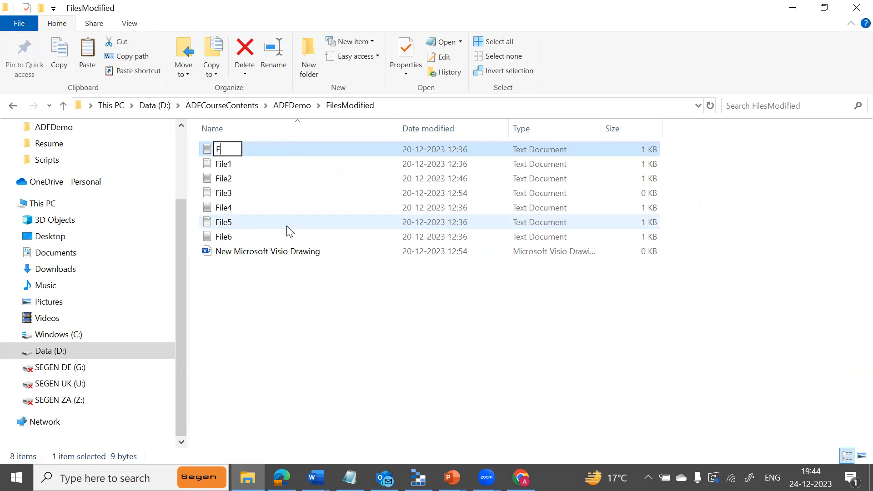
{"action": "type", "text": "ile7"}
{"action": "left_click", "coordinate": [268, 304]}
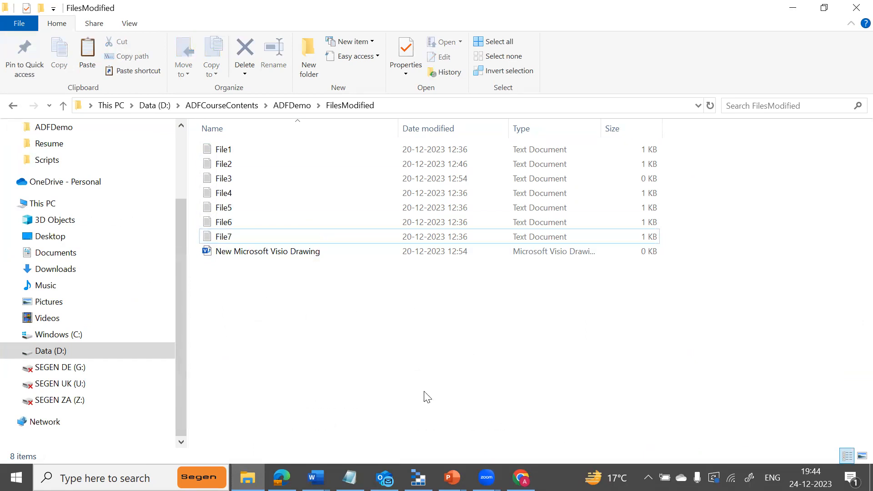
Go from the adffiles container root into its Source folder and start an upload.
{"action": "mouse_move", "coordinate": [418, 477]}
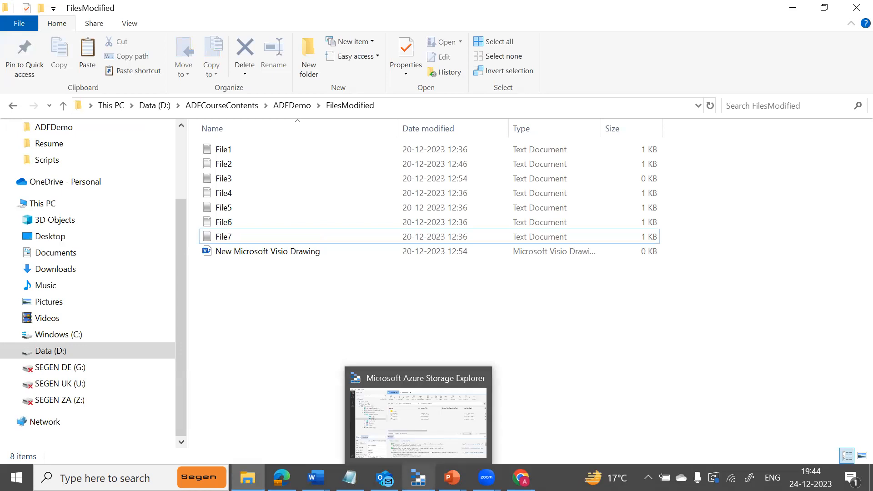
{"action": "left_click", "coordinate": [424, 408]}
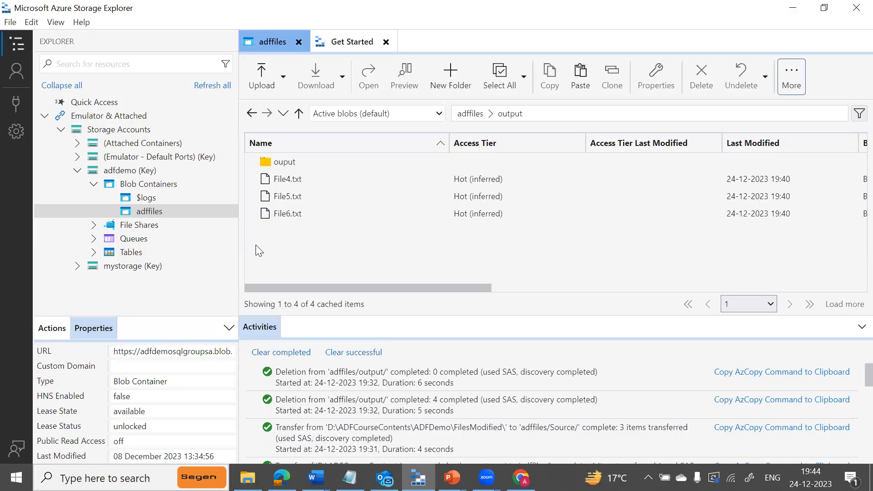
{"action": "left_click", "coordinate": [304, 113]}
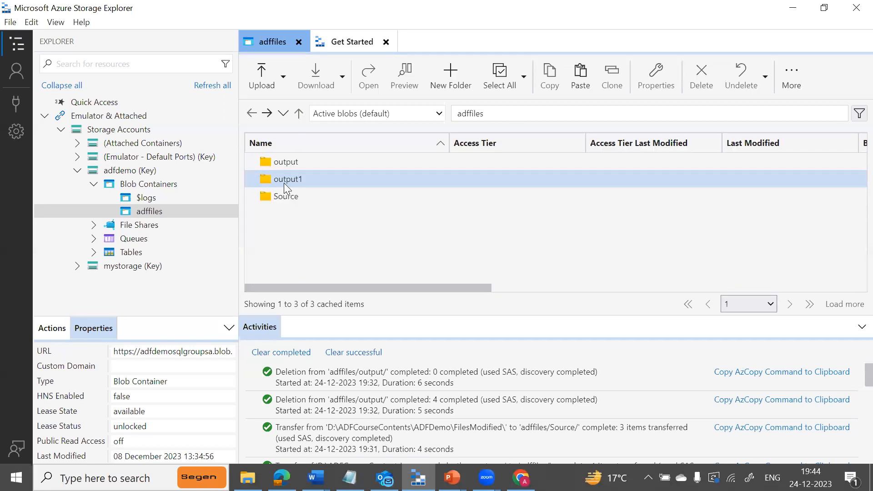
{"action": "double_click", "coordinate": [282, 193]}
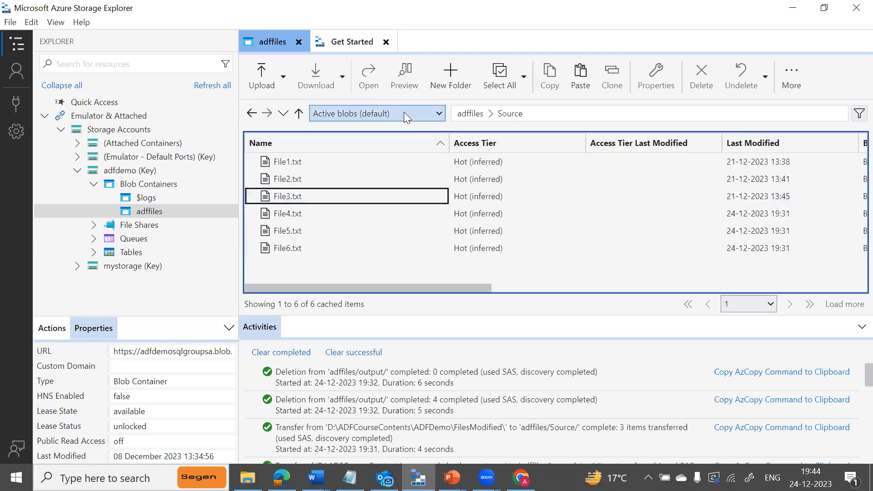
{"action": "left_click", "coordinate": [262, 83]}
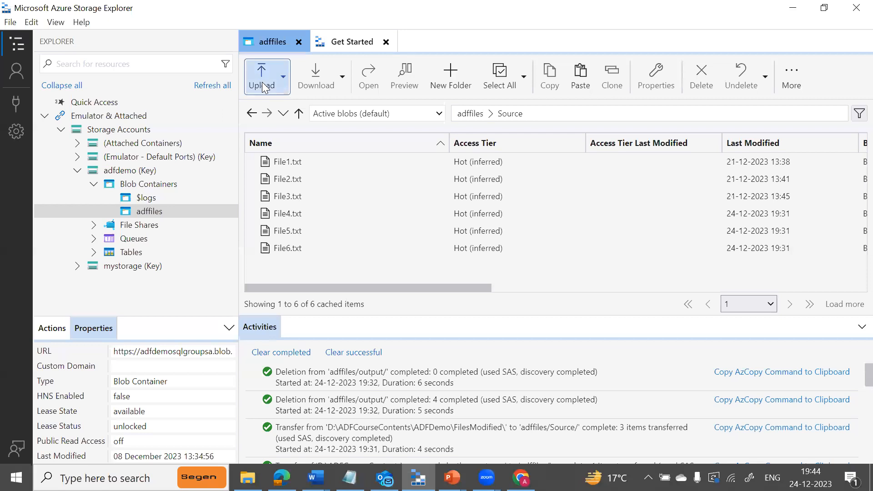
Upload File7 from FilesModified into adffiles/Source, then return to Data Factory.
{"action": "left_click", "coordinate": [264, 123]}
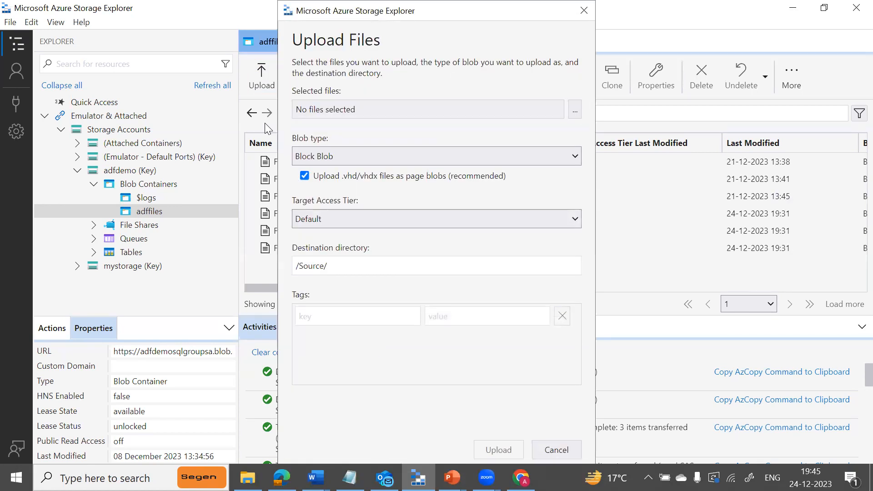
{"action": "left_click", "coordinate": [574, 110]}
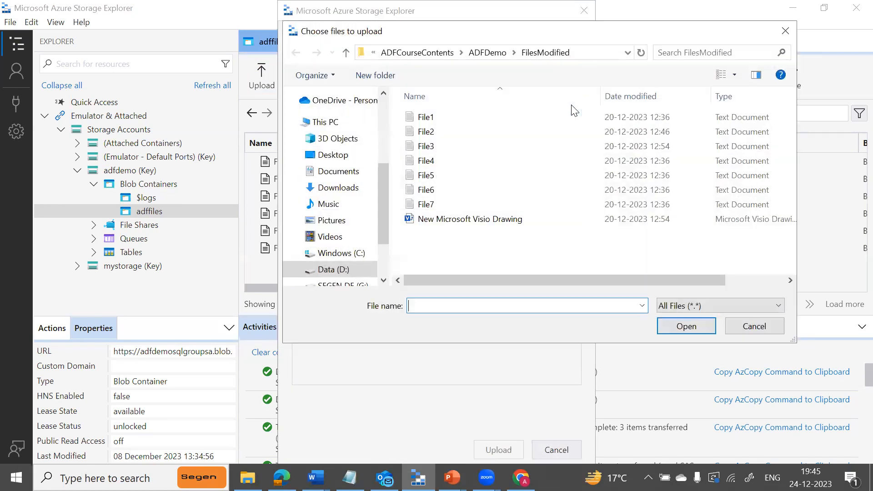
{"action": "left_click", "coordinate": [426, 207]}
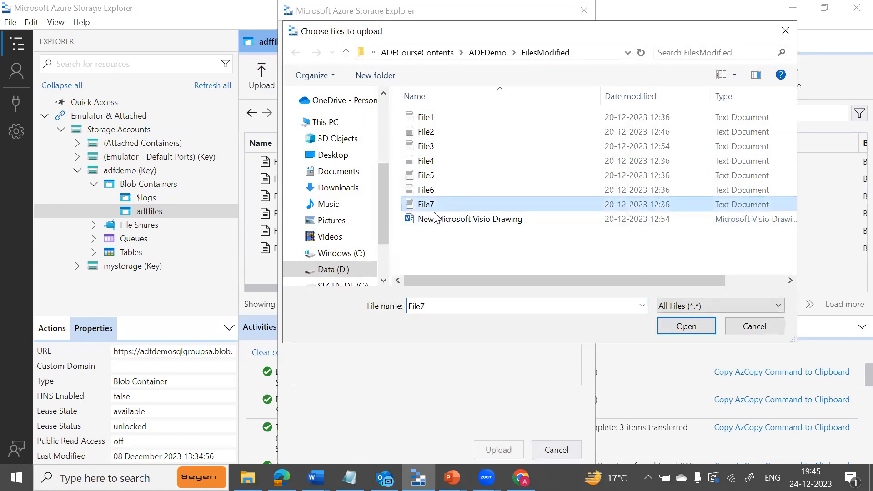
{"action": "left_click", "coordinate": [680, 326]}
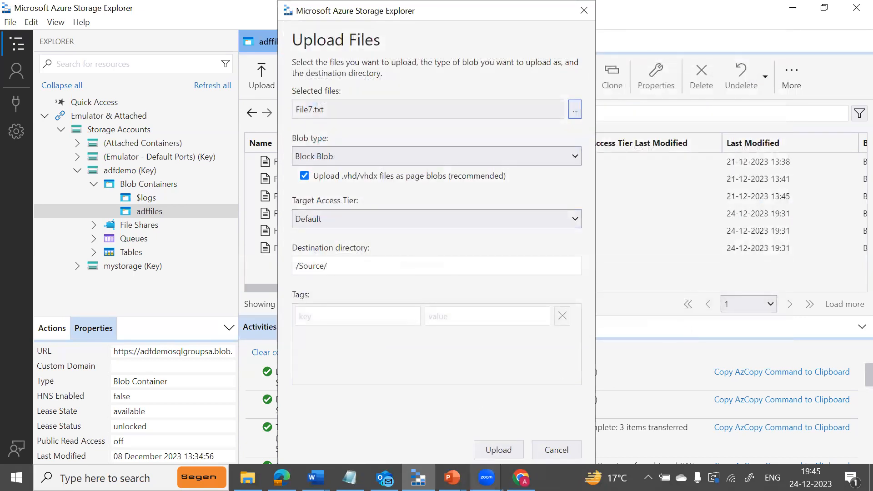
{"action": "left_click", "coordinate": [509, 444]}
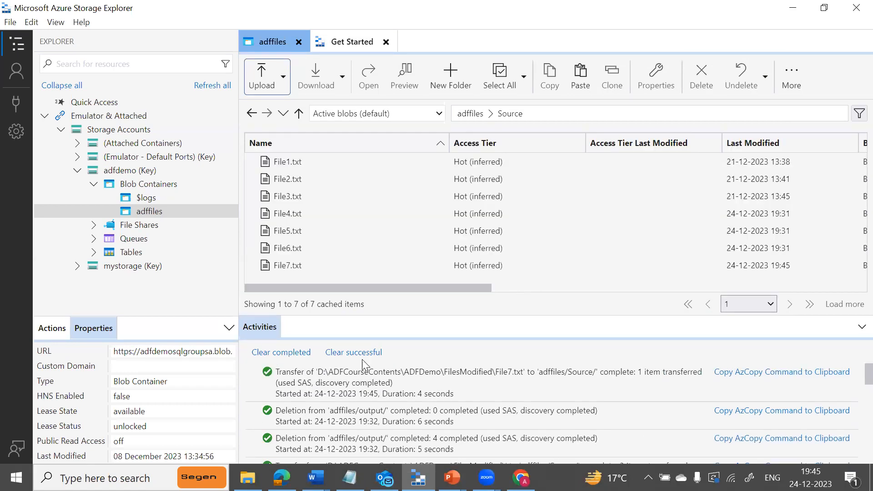
{"action": "left_click", "coordinate": [521, 477]}
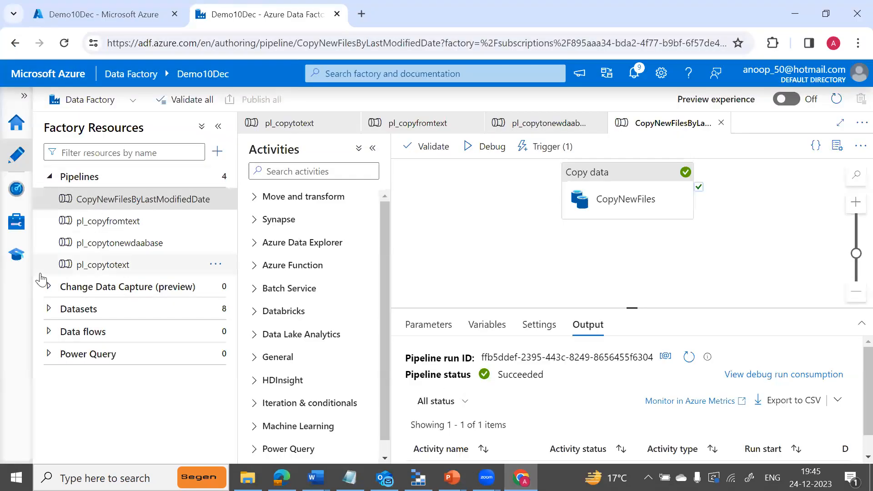
Check Monitor's Tumbling window trigger runs, refreshing three times with no runs showing yet.
{"action": "left_click", "coordinate": [16, 220]}
{"action": "left_click", "coordinate": [16, 188]}
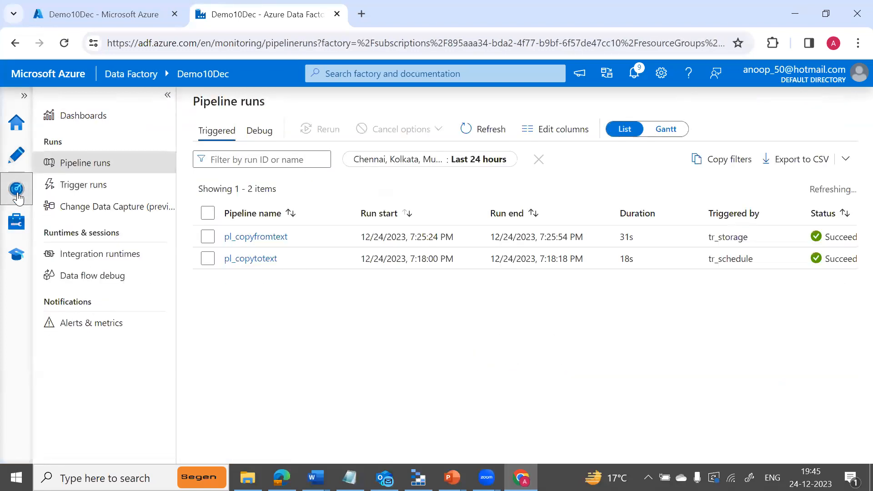
{"action": "left_click", "coordinate": [70, 186]}
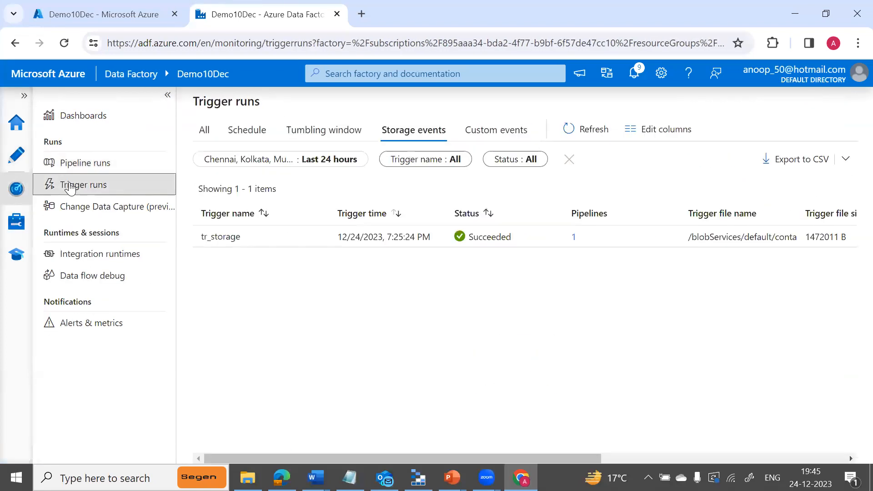
{"action": "left_click", "coordinate": [303, 132]}
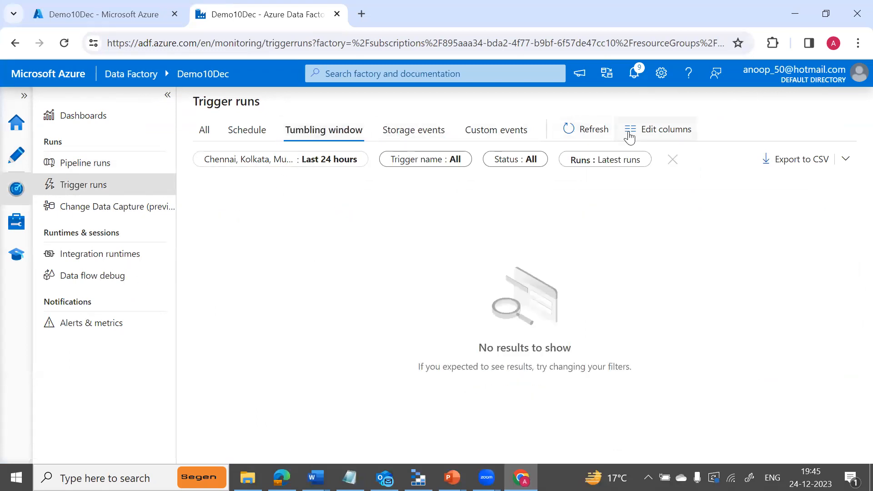
{"action": "left_click", "coordinate": [568, 133]}
{"action": "left_click", "coordinate": [567, 134]}
{"action": "left_click", "coordinate": [567, 135]}
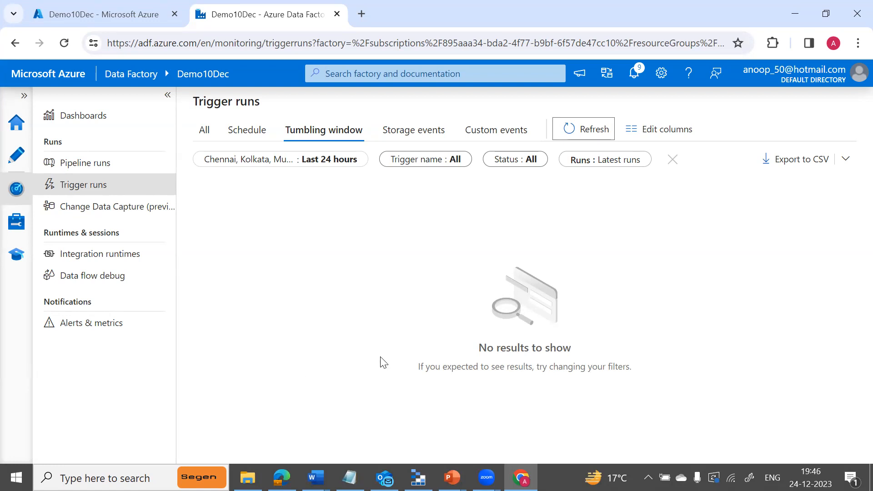
{"action": "key", "text": "alt+Tab"}
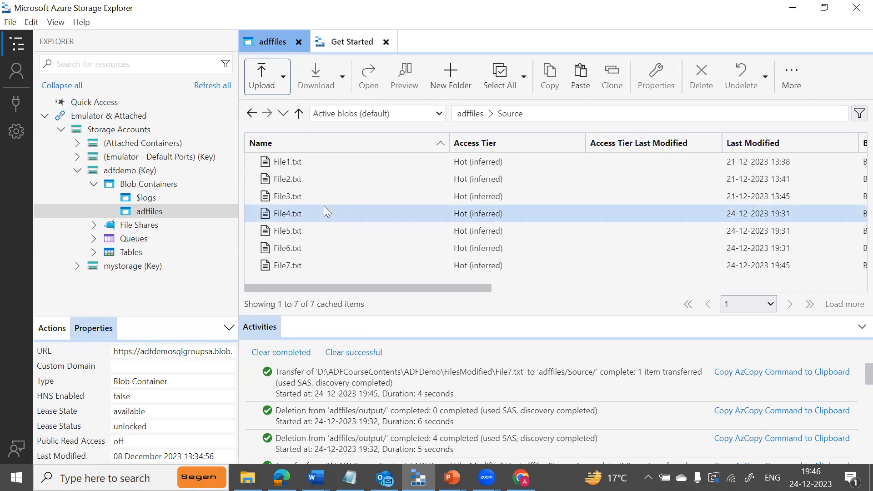
Select File1.txt through File3.txt in Source, then go back to the Data Factory trigger runs.
{"action": "left_click", "coordinate": [333, 162]}
{"action": "key", "text": "shift+Down"}
{"action": "key", "text": "shift+Down"}
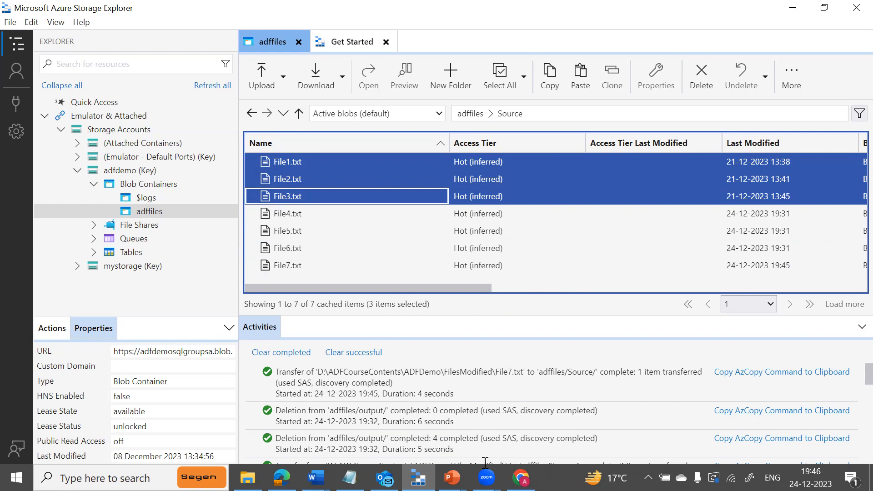
{"action": "left_click", "coordinate": [521, 477]}
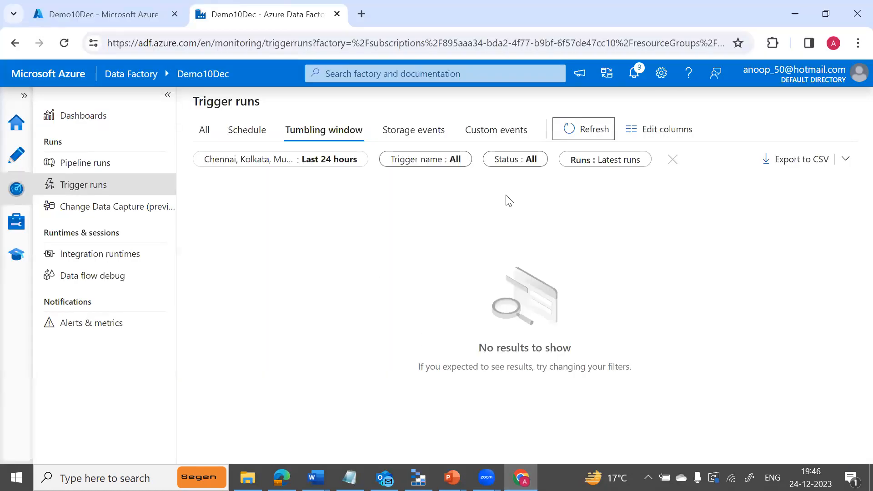
Refresh tumbling window runs until tr_tumb_copyfile shows Succeeded, then bring up the PowerPoint slide show.
{"action": "left_click", "coordinate": [594, 132]}
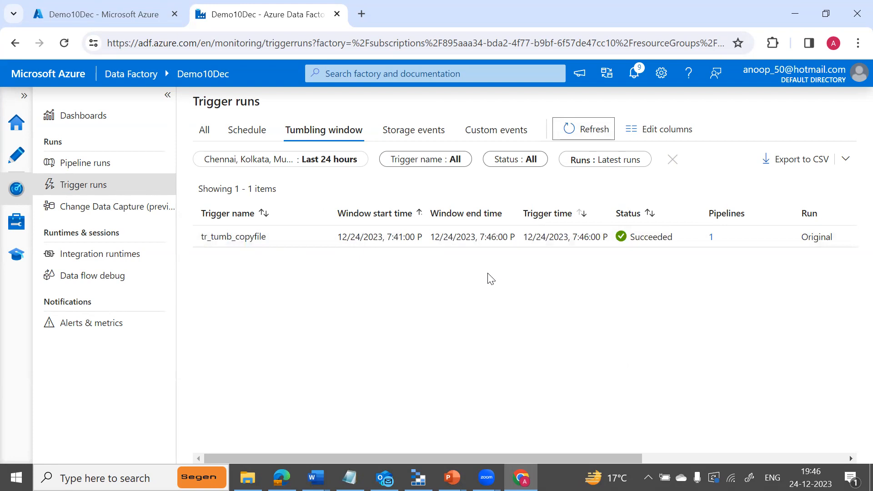
{"action": "key", "text": "alt+Tab"}
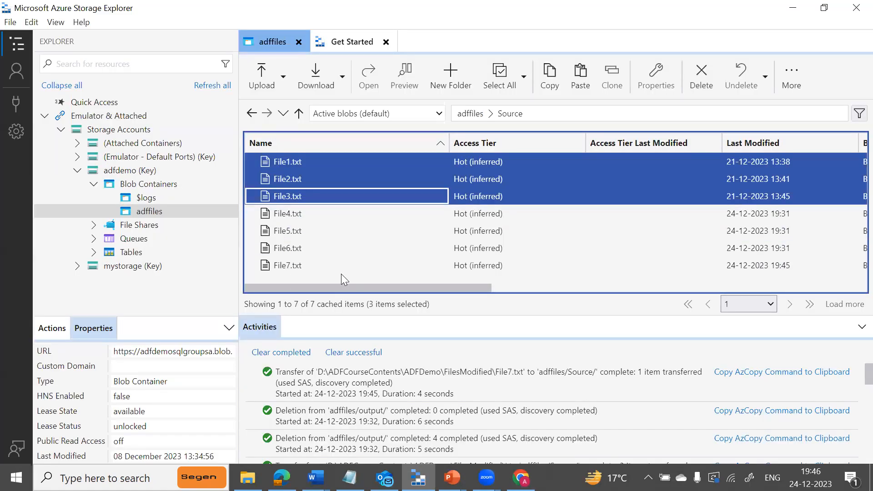
{"action": "key", "text": "alt+Tab"}
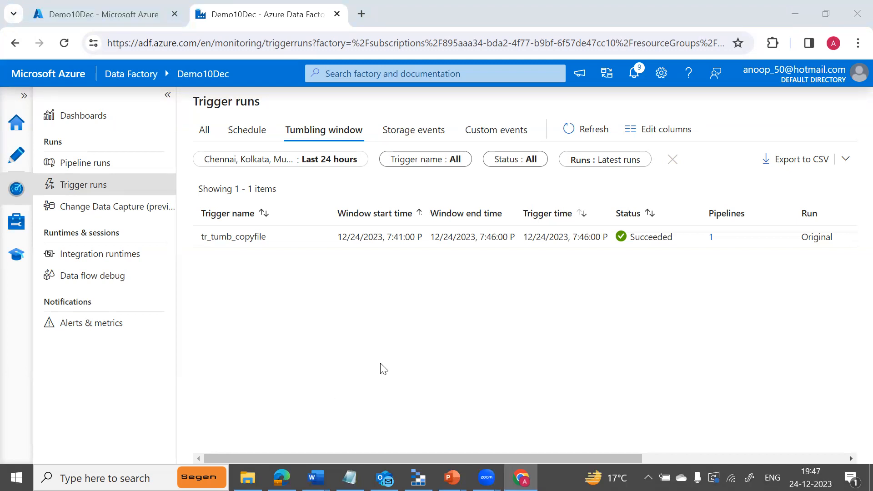
{"action": "mouse_move", "coordinate": [451, 477]}
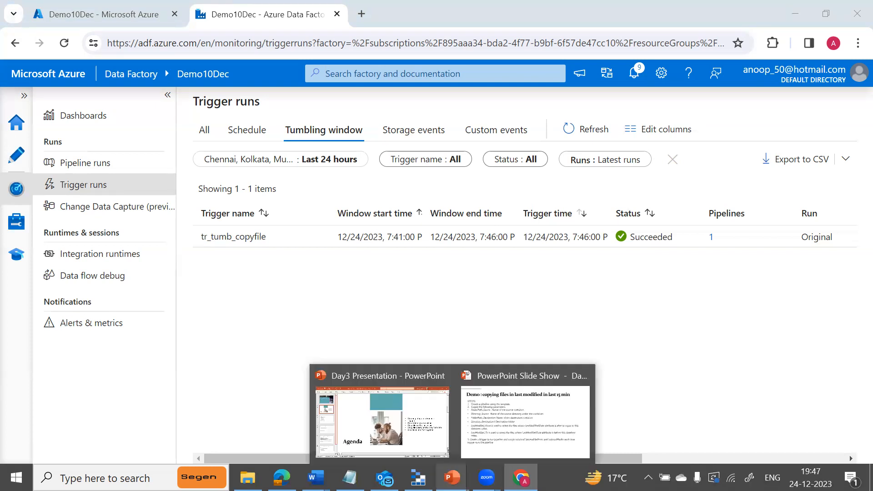
{"action": "left_click", "coordinate": [488, 415]}
Advance the slide show to the 'Copy file with latest Modified date' slide, then switch to Storage Explorer.
{"action": "key", "text": "Right"}
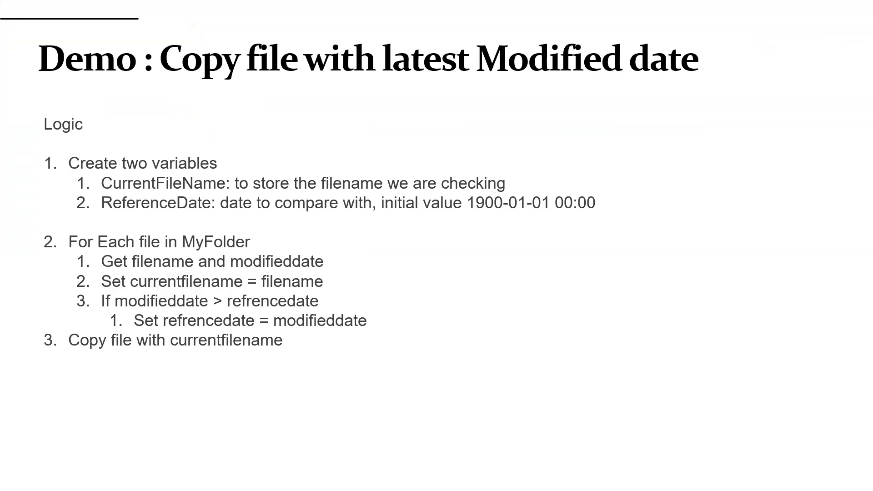
{"action": "key", "text": "alt+Tab"}
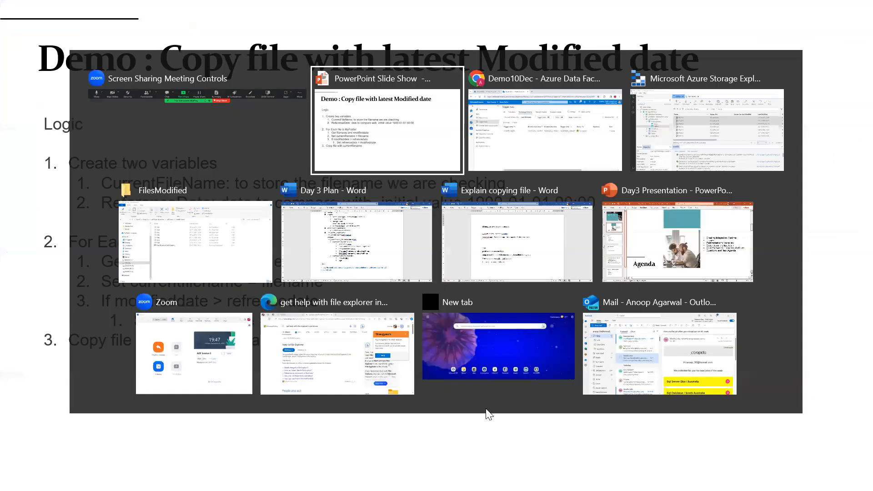
{"action": "key", "text": "alt+Tab"}
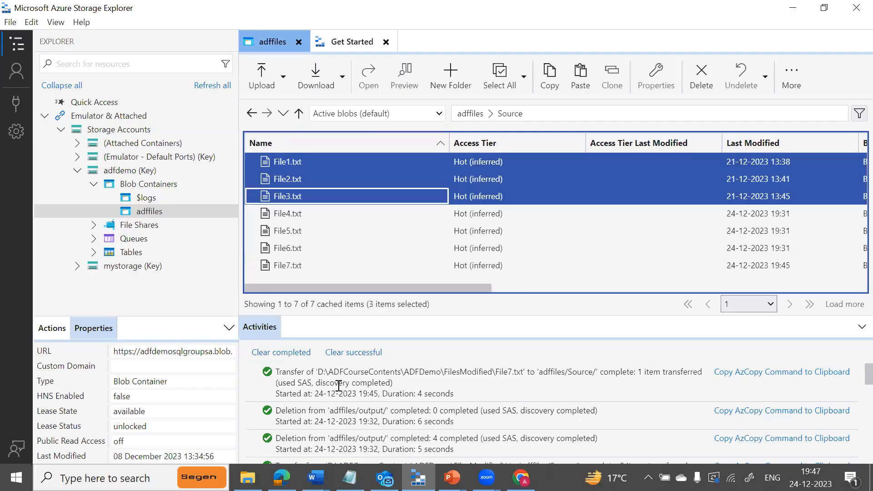
Delete File4.txt through File7.txt from adffiles/Source, leaving File1–File3.
{"action": "left_click", "coordinate": [292, 221]}
{"action": "left_click", "coordinate": [293, 215]}
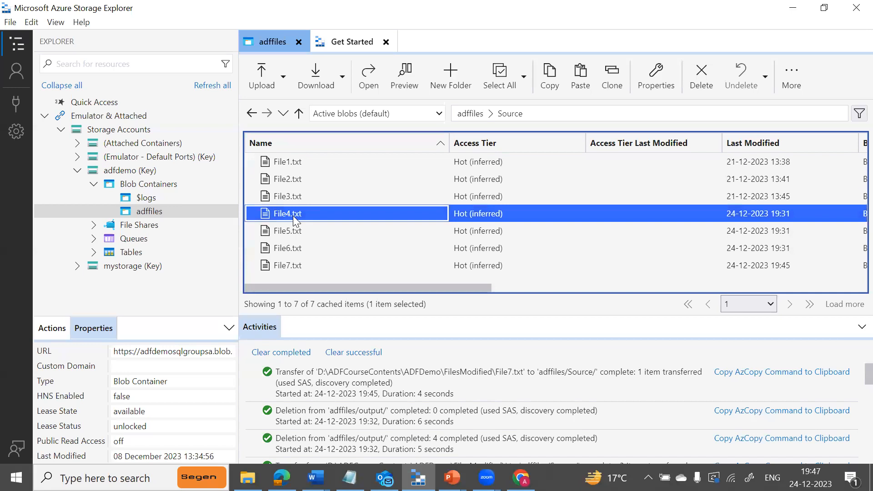
{"action": "key", "text": "shift+End"}
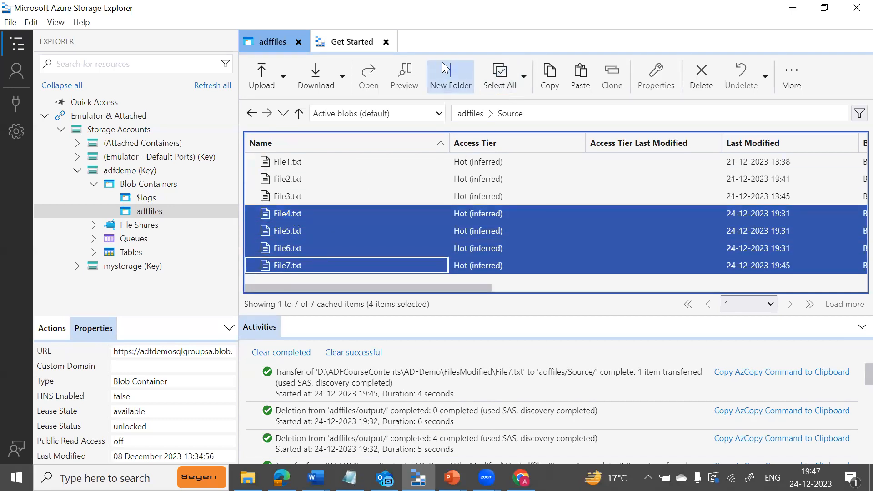
{"action": "left_click", "coordinate": [701, 80]}
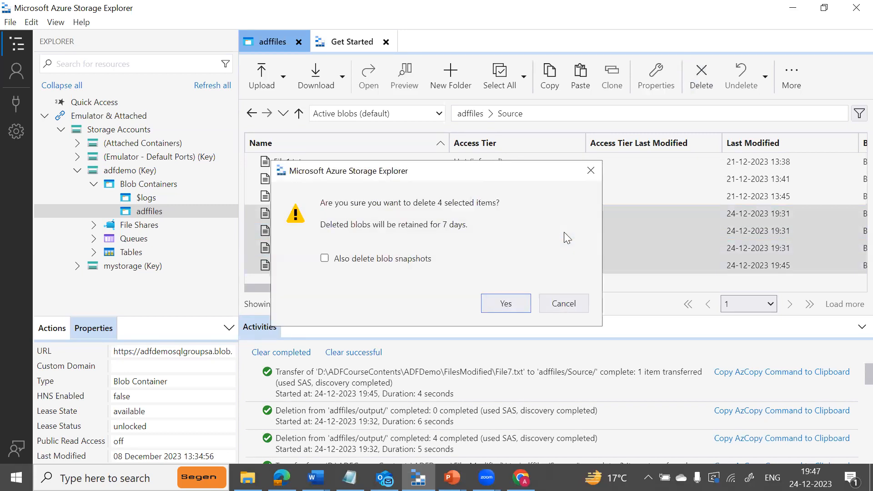
{"action": "left_click", "coordinate": [502, 303]}
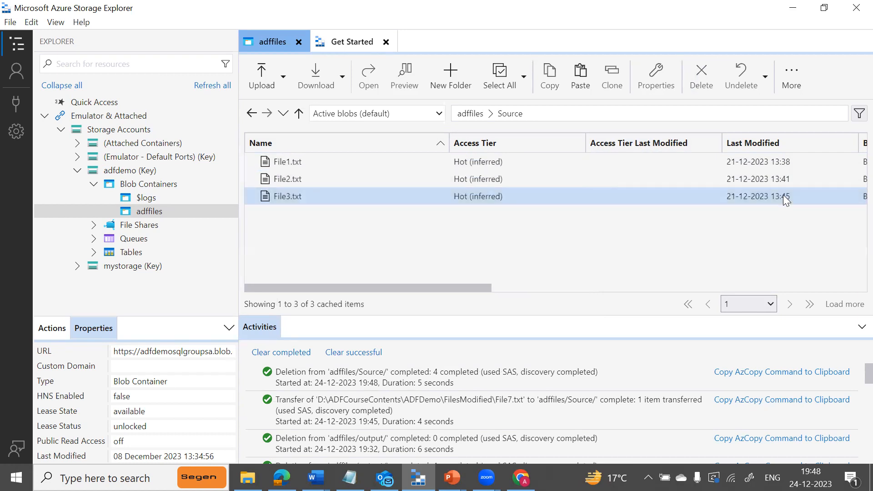
Select File3.txt, then return to the full-screen PowerPoint slide show.
{"action": "left_click", "coordinate": [739, 201]}
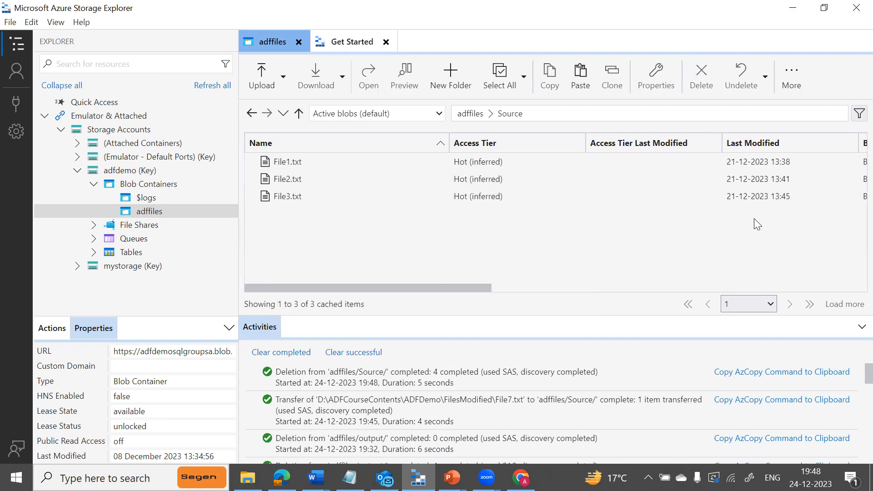
{"action": "left_click", "coordinate": [280, 198]}
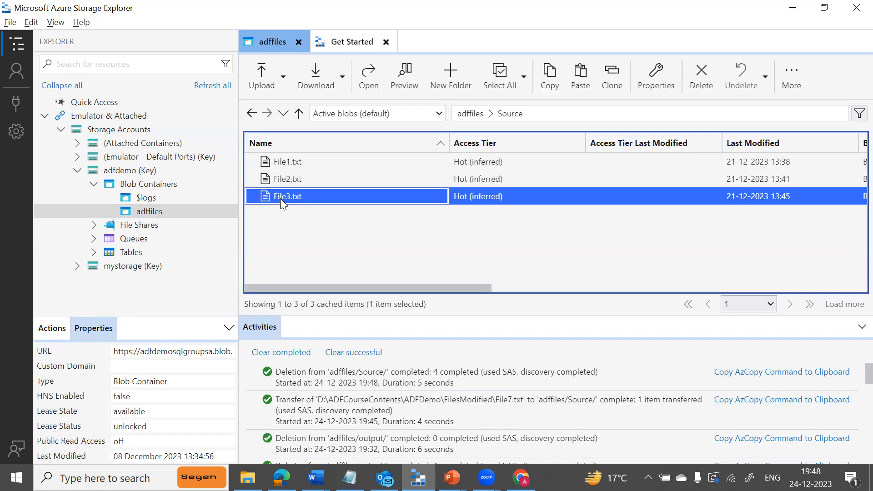
{"action": "key", "text": "alt+Tab"}
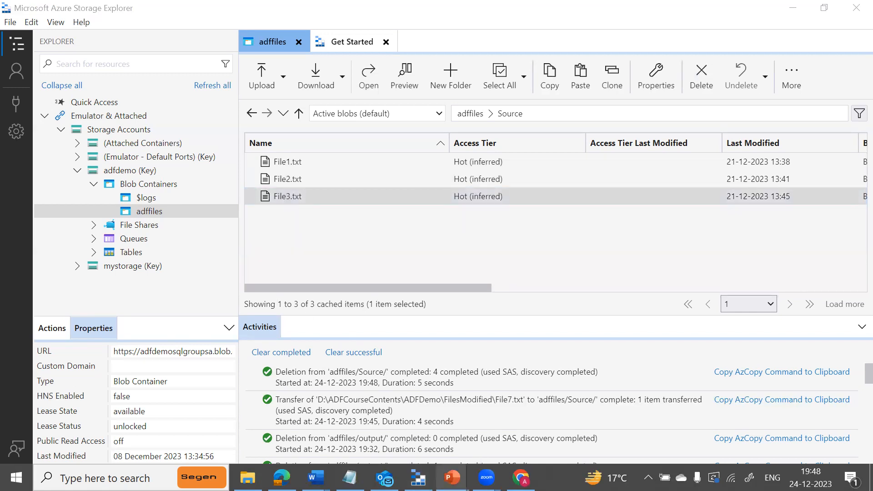
{"action": "mouse_move", "coordinate": [451, 477]}
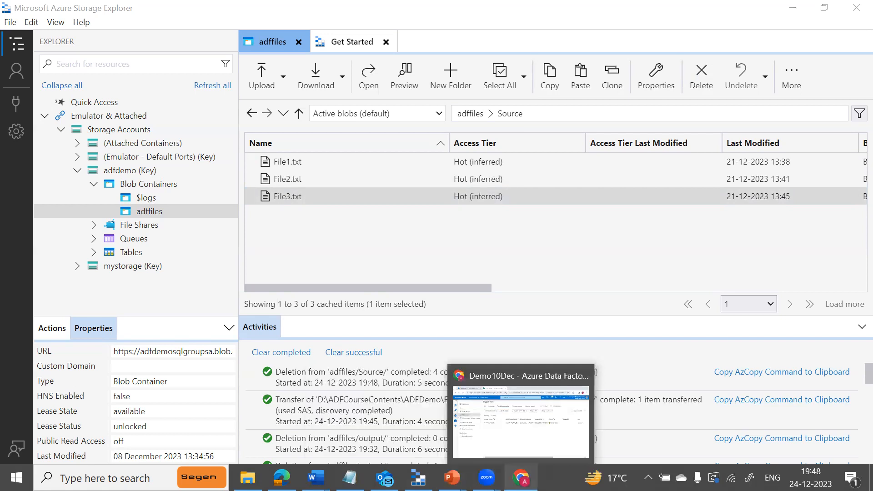
{"action": "left_click", "coordinate": [474, 414]}
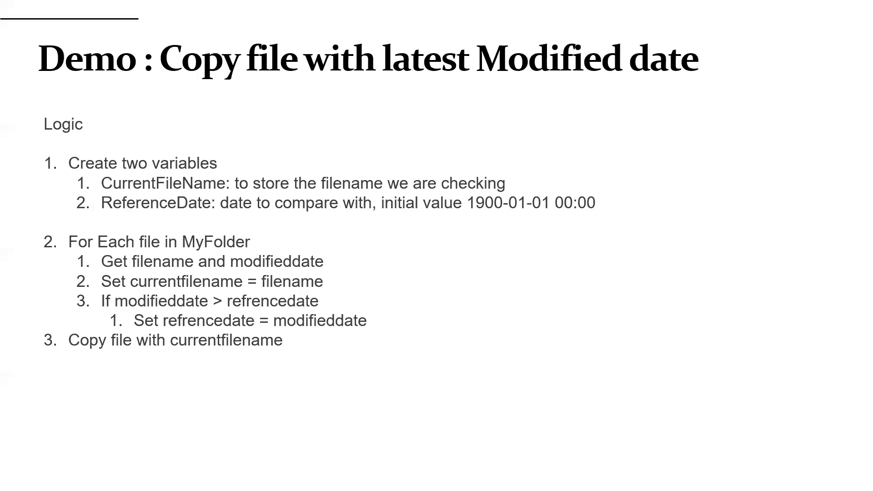
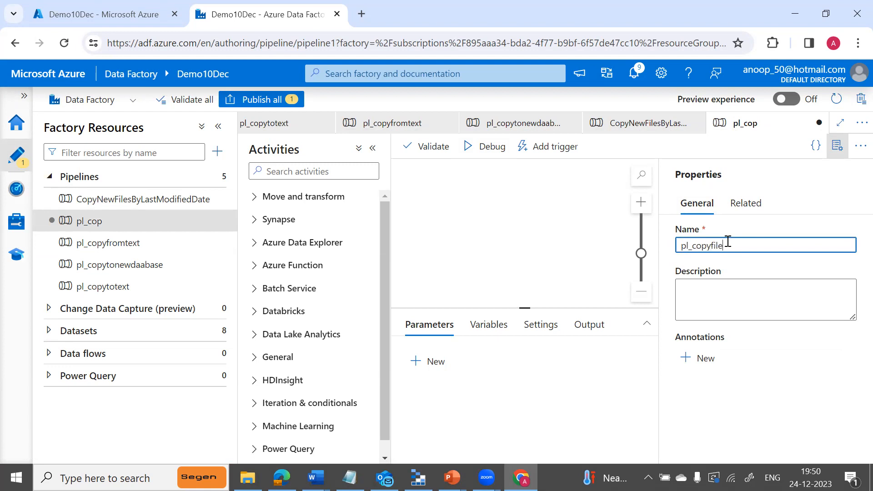
Name the pipeline pl_copyfilelastModified, collapse the side panes, then bring back the Activities list.
{"action": "type", "text": "astModified"}
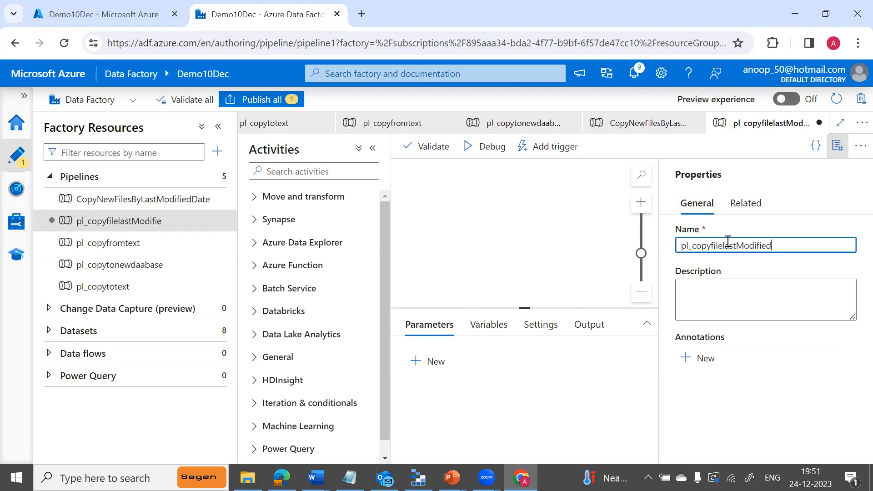
{"action": "left_click", "coordinate": [372, 147]}
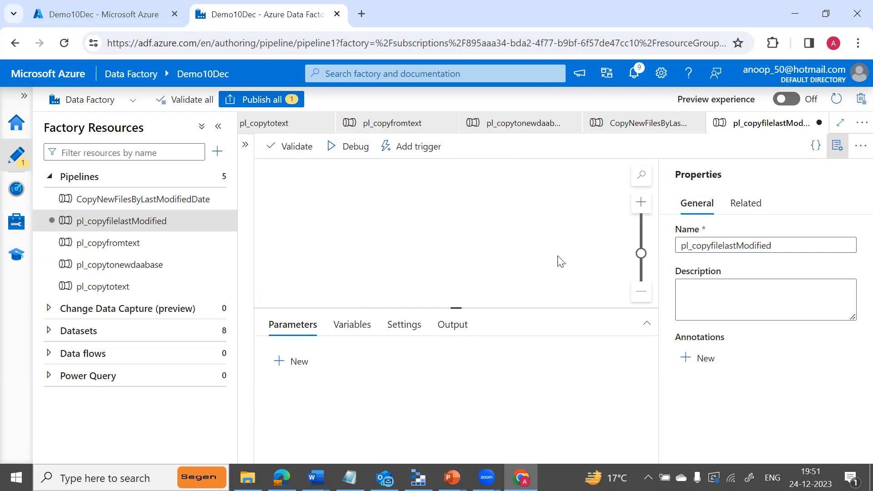
{"action": "left_click", "coordinate": [836, 152]}
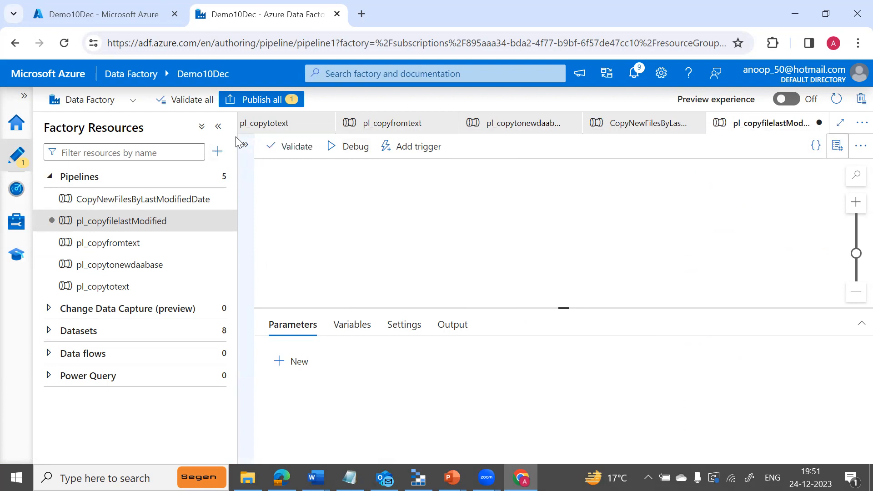
{"action": "left_click", "coordinate": [219, 127]}
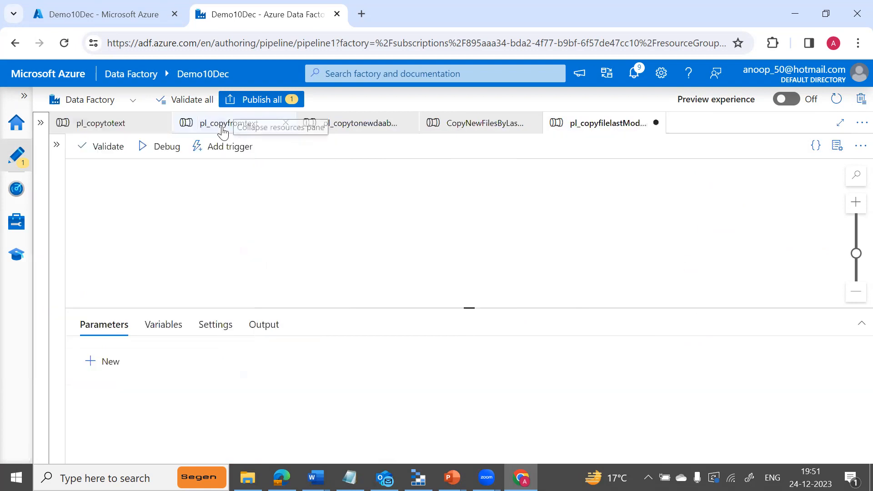
{"action": "left_click", "coordinate": [57, 145]}
Search 'get', drop a Get Metadata activity named GetAllFileNames on the canvas, and show its Settings.
{"action": "left_click", "coordinate": [118, 168]}
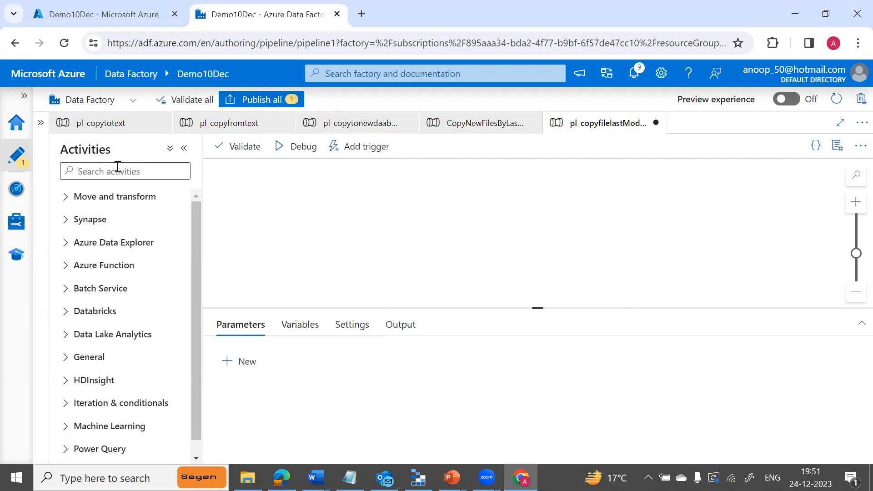
{"action": "type", "text": "get"}
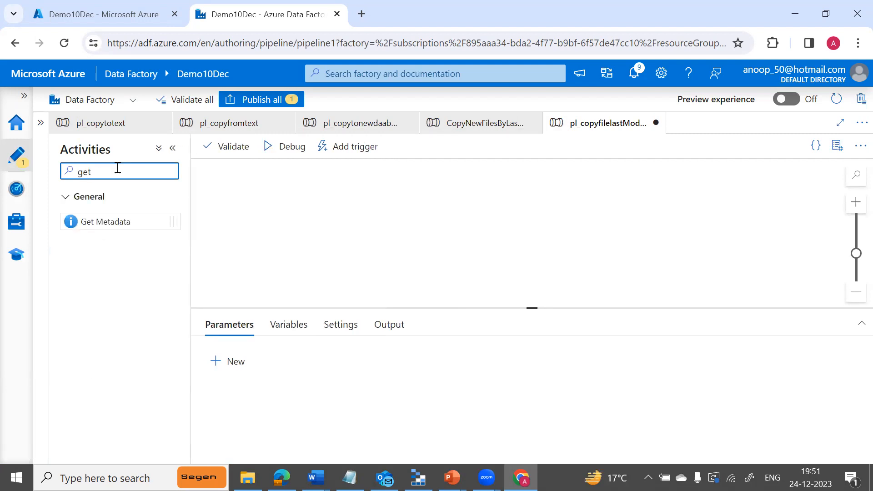
{"action": "left_click_drag", "start_coordinate": [109, 221], "coordinate": [296, 201]}
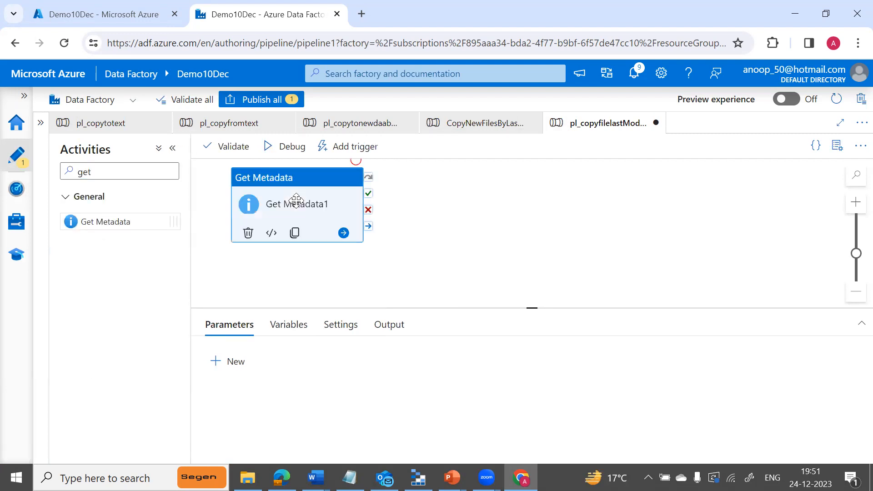
{"action": "left_click", "coordinate": [423, 357]}
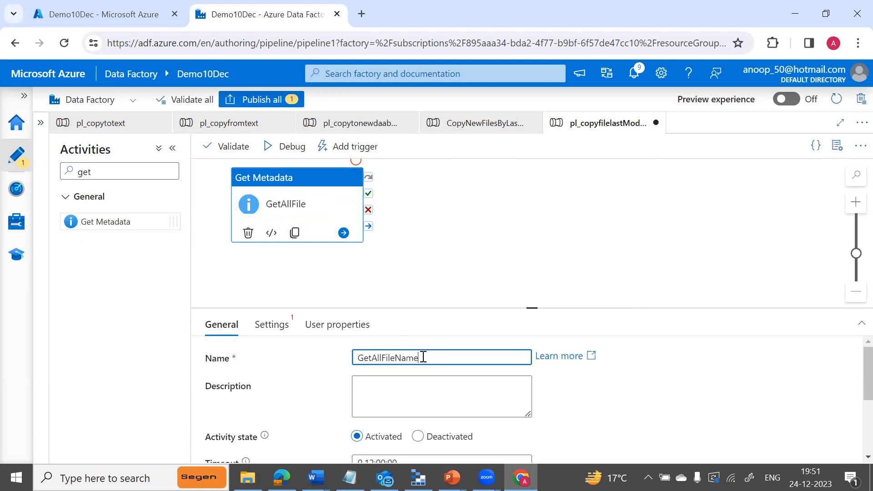
{"action": "left_click_drag", "start_coordinate": [533, 308], "coordinate": [532, 261]}
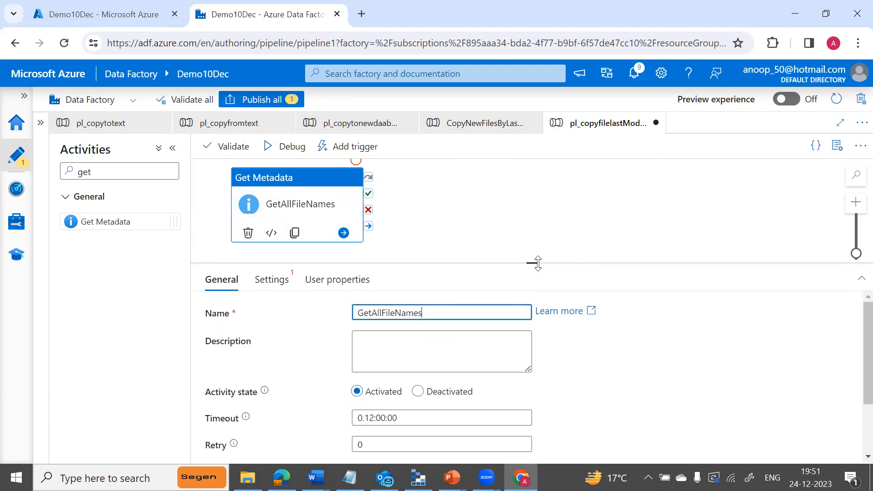
{"action": "left_click", "coordinate": [269, 283]}
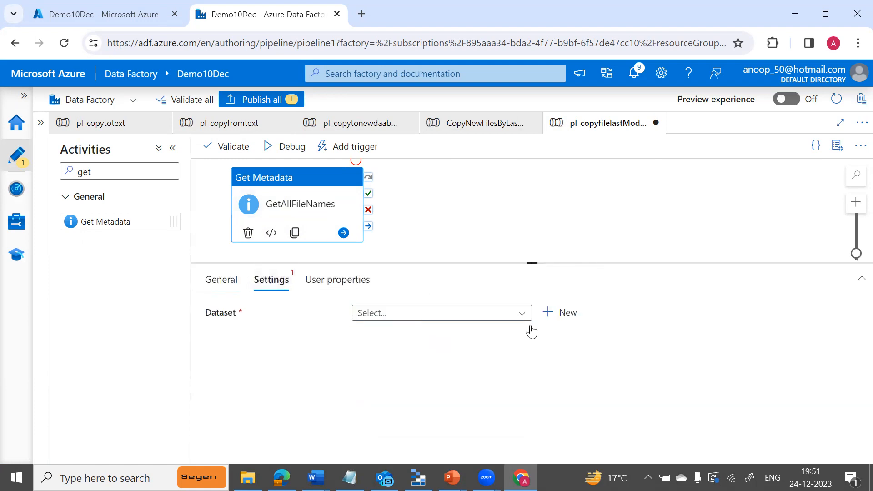
Start a new dataset using Azure Blob Storage with DelimitedText format.
{"action": "left_click", "coordinate": [564, 314]}
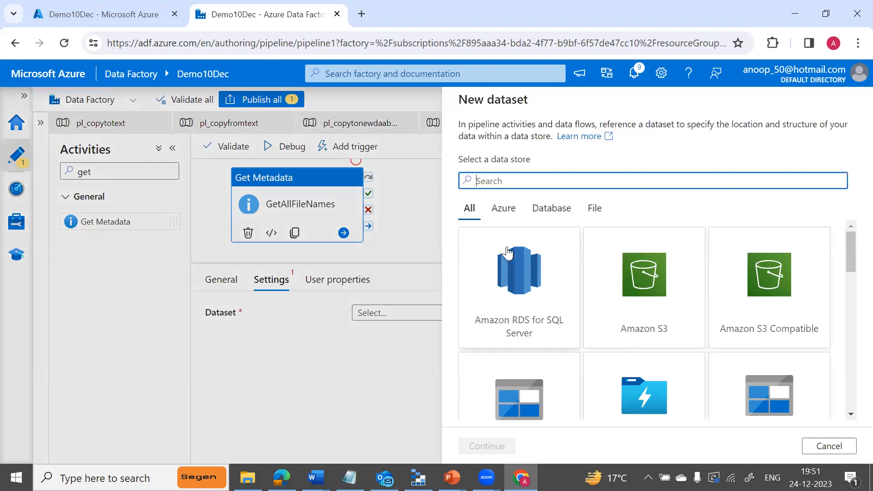
{"action": "type", "text": "sto"}
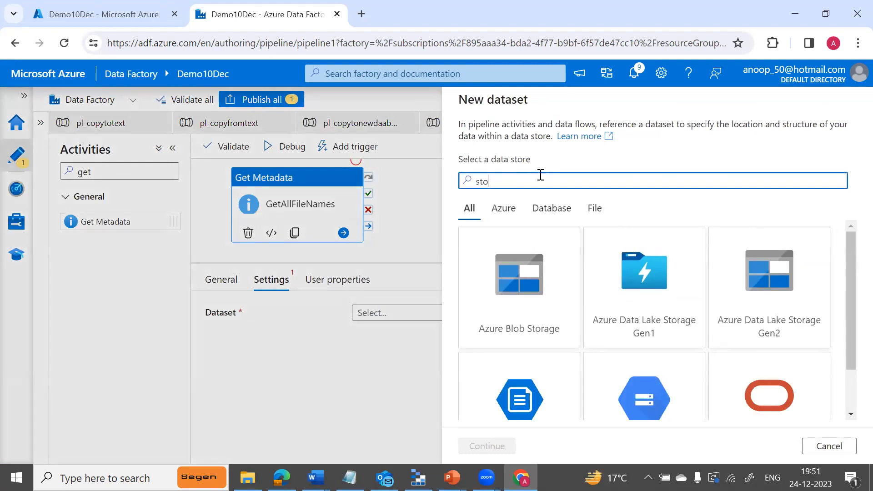
{"action": "left_click", "coordinate": [508, 272]}
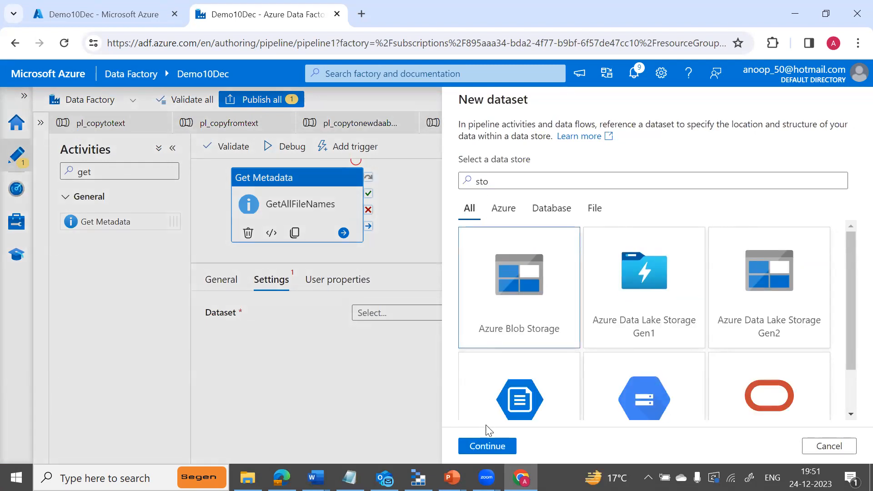
{"action": "left_click", "coordinate": [485, 447]}
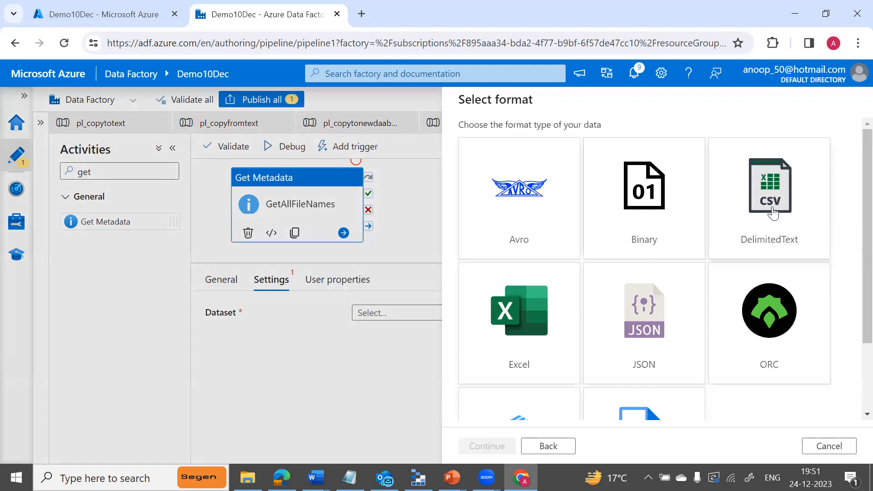
{"action": "left_click", "coordinate": [771, 211]}
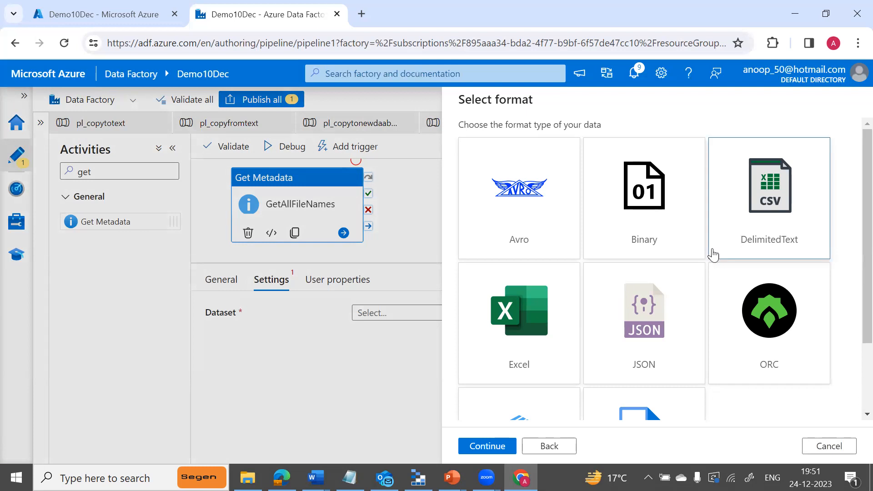
{"action": "left_click", "coordinate": [500, 447]}
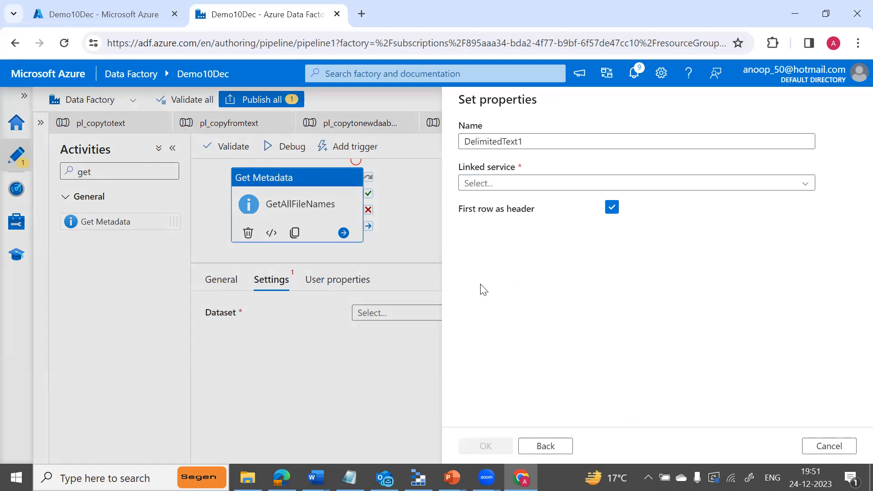
Name it DS_filefolder_source on ls_blobstorage, path adffiles/Source, with schema import None.
{"action": "left_click", "coordinate": [540, 142]}
{"action": "double_click", "coordinate": [540, 141]}
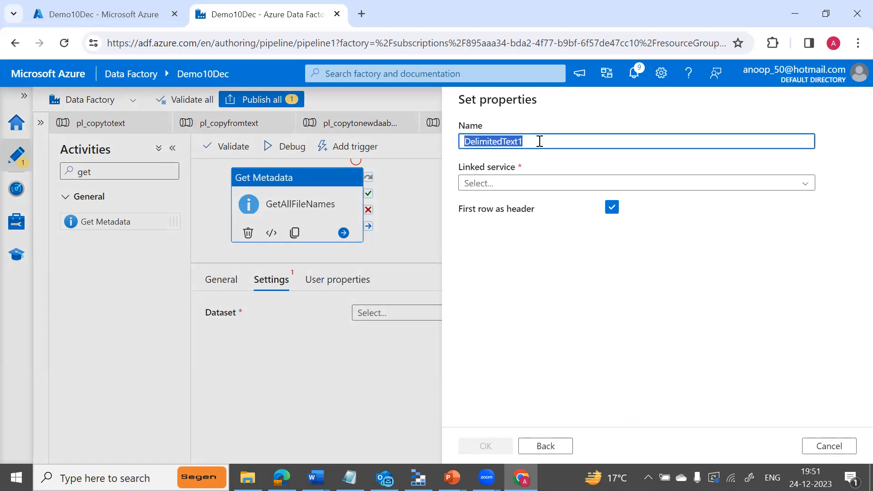
{"action": "type", "text": "Ds"}
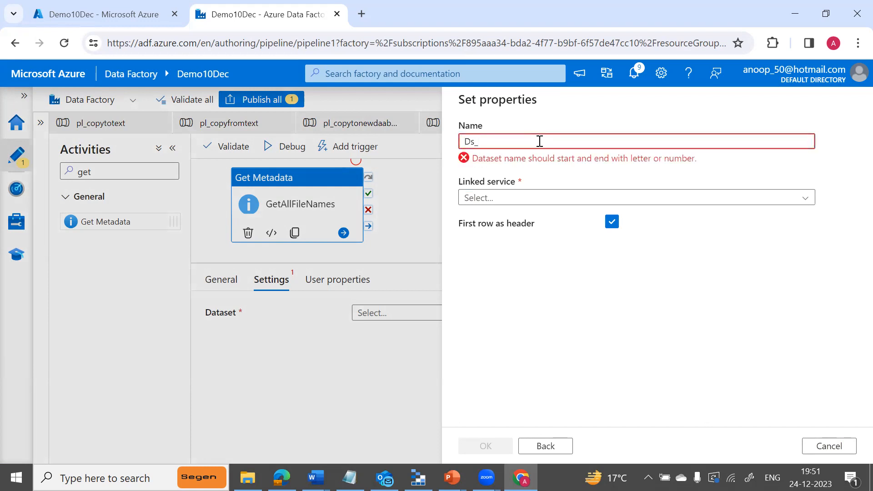
{"action": "type", "text": "_filefolder_so"}
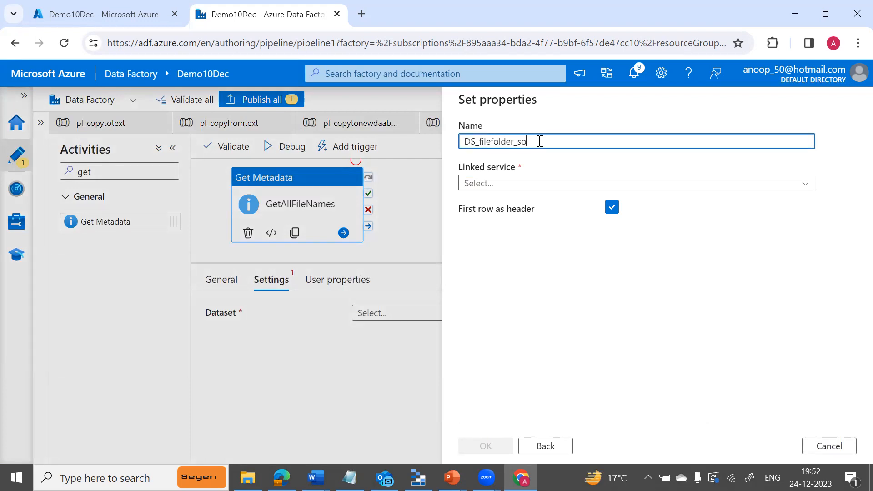
{"action": "type", "text": "urce"}
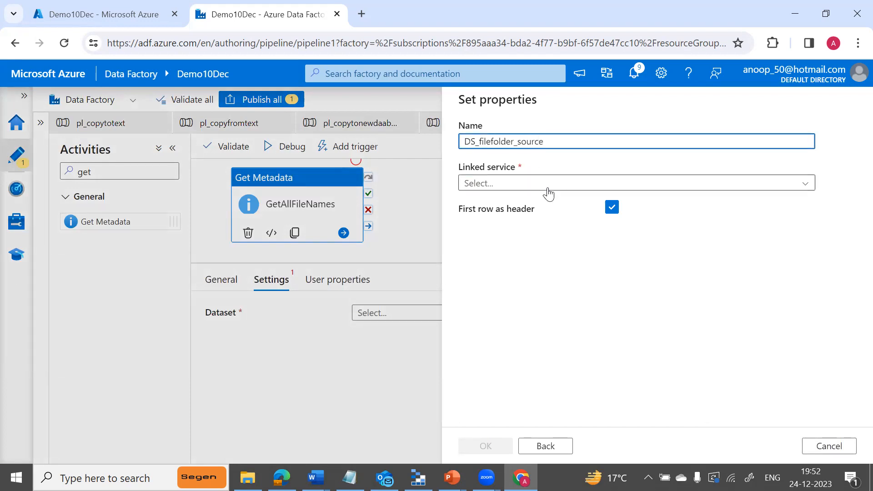
{"action": "left_click", "coordinate": [555, 186]}
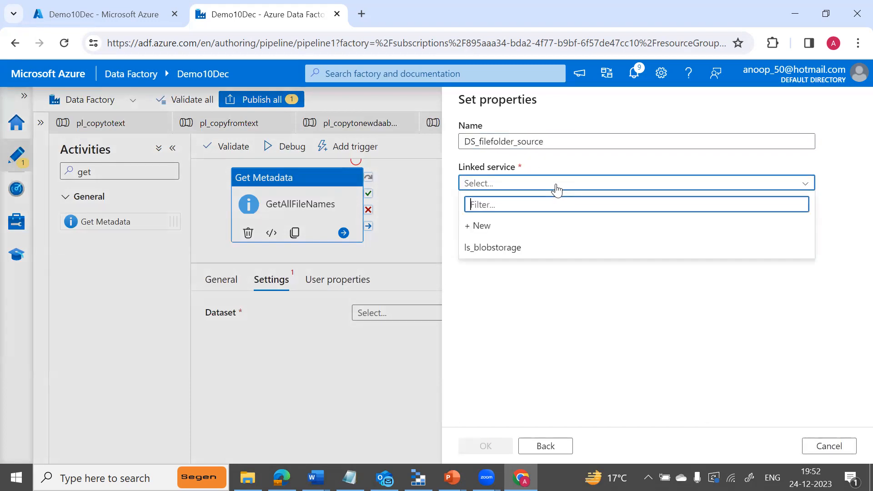
{"action": "left_click", "coordinate": [504, 248]}
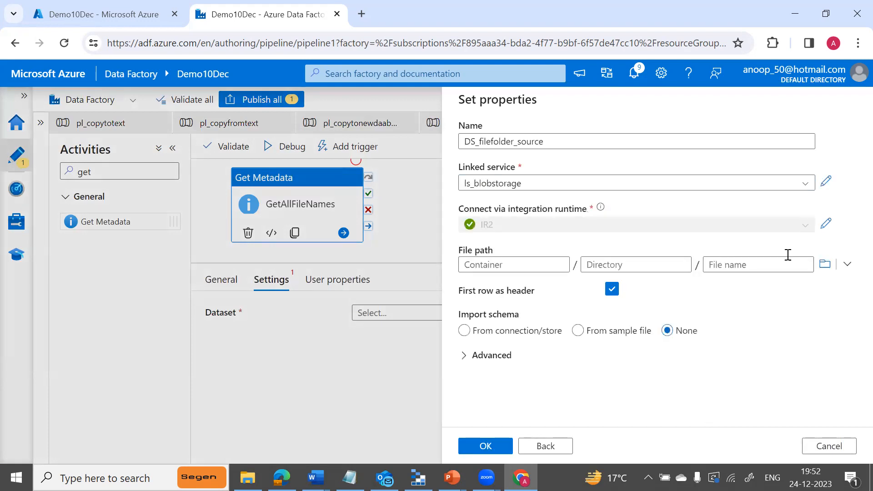
{"action": "left_click", "coordinate": [824, 264]}
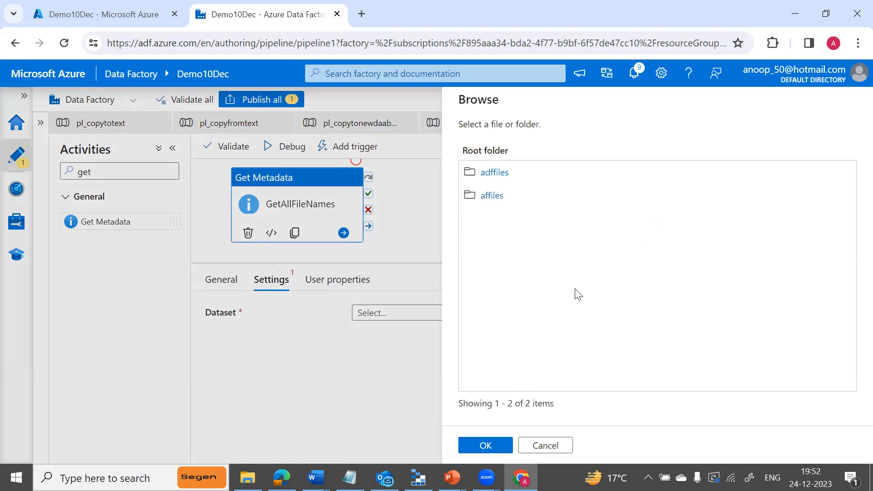
{"action": "left_click", "coordinate": [500, 172]}
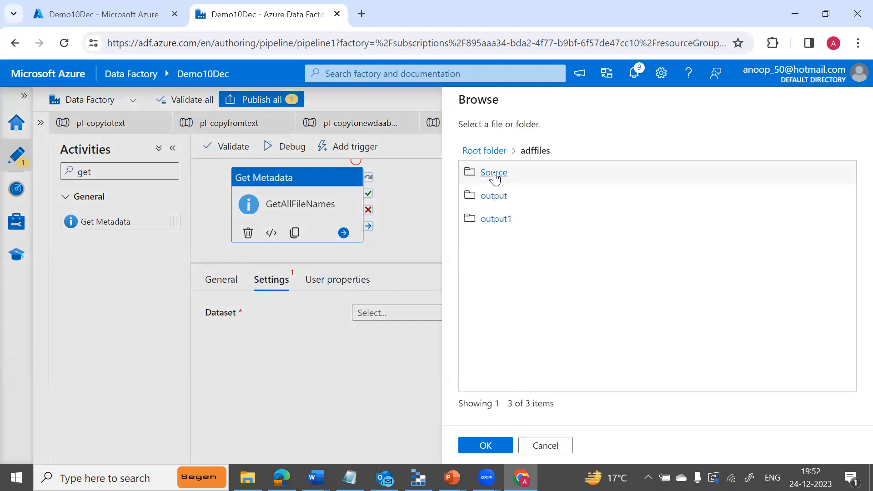
{"action": "left_click", "coordinate": [493, 173]}
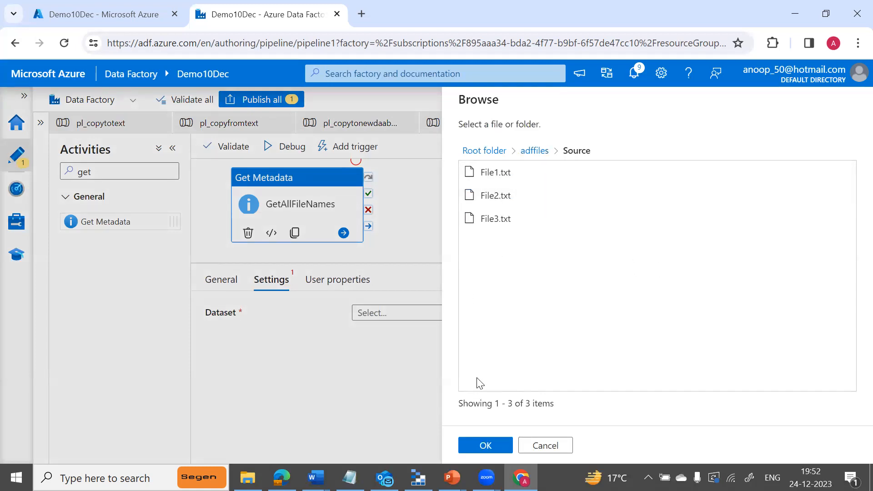
{"action": "left_click", "coordinate": [481, 449]}
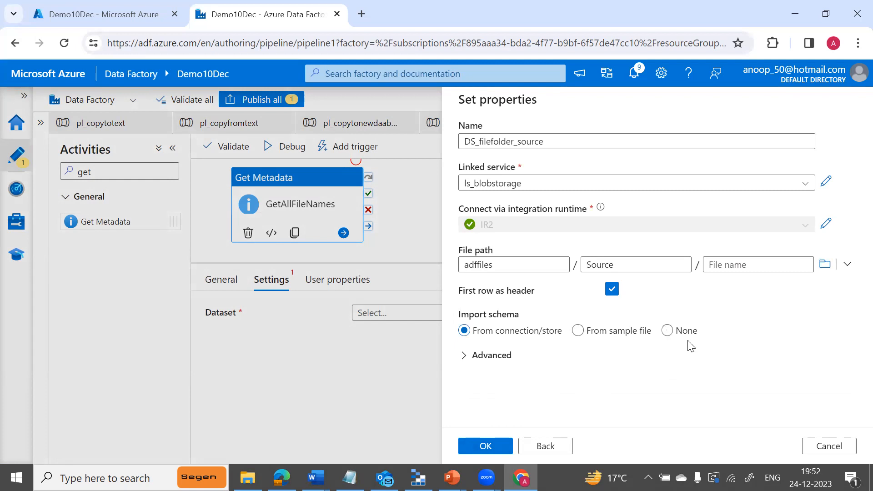
{"action": "left_click", "coordinate": [667, 331]}
Create the dataset and add a Child items argument to GetAllFileNames' Field list.
{"action": "left_click", "coordinate": [496, 449]}
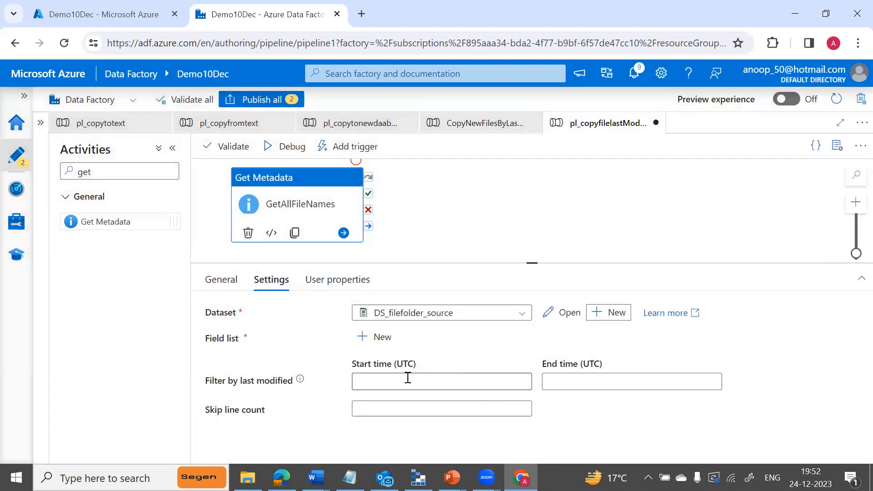
{"action": "left_click", "coordinate": [375, 339]}
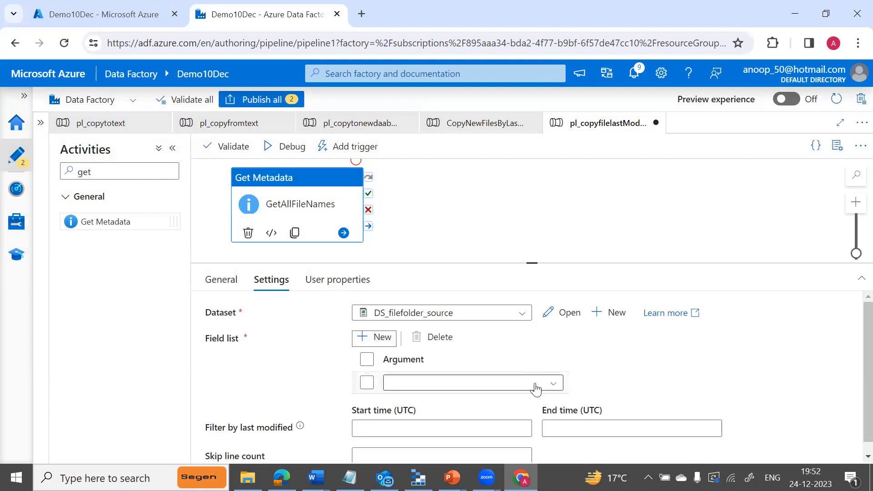
{"action": "left_click", "coordinate": [555, 386]}
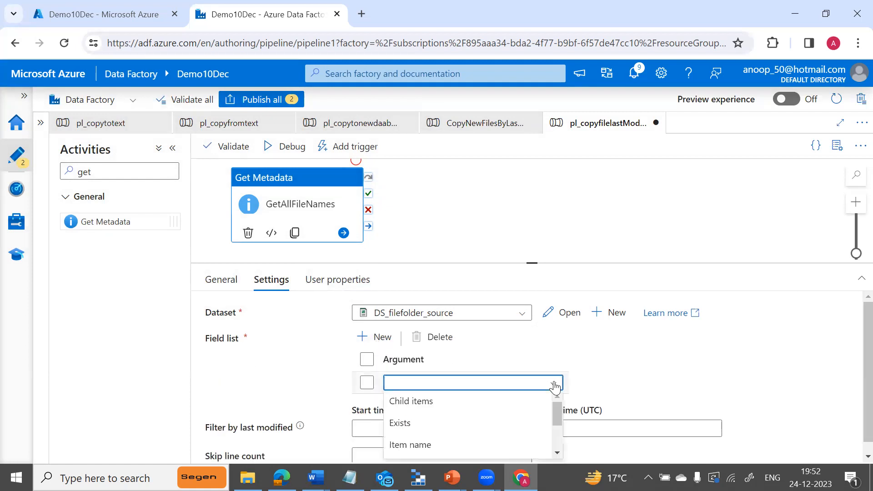
{"action": "left_click", "coordinate": [436, 404]}
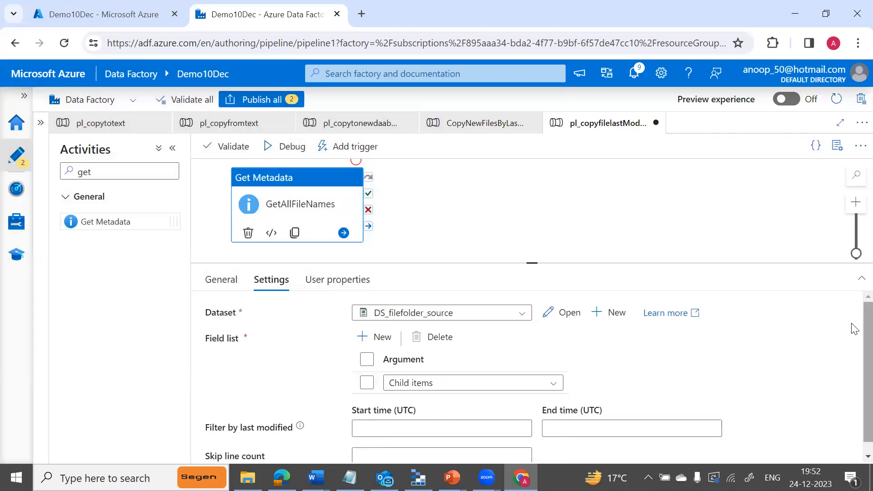
{"action": "scroll", "coordinate": [854, 328], "scroll_direction": "down", "scroll_amount": 1}
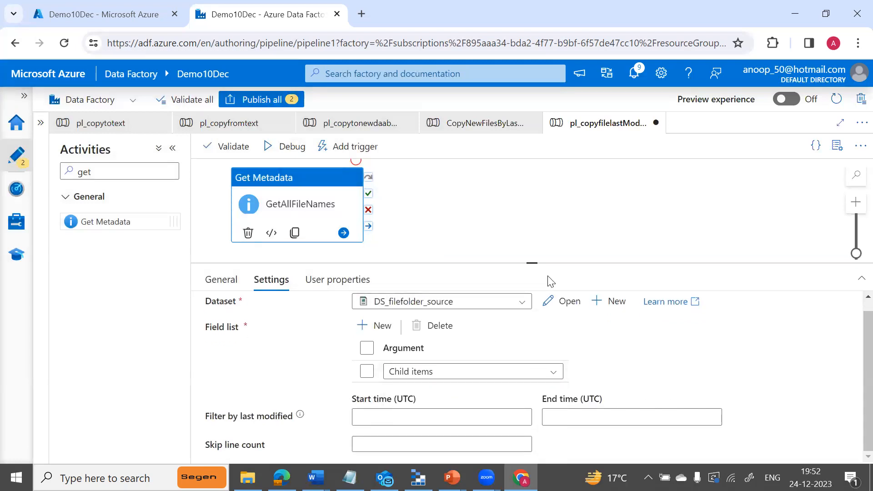
{"action": "mouse_move", "coordinate": [532, 259]}
{"action": "left_mouse_down"}
{"action": "mouse_move", "coordinate": [530, 226]}
{"action": "mouse_move", "coordinate": [532, 271]}
{"action": "left_mouse_up"}
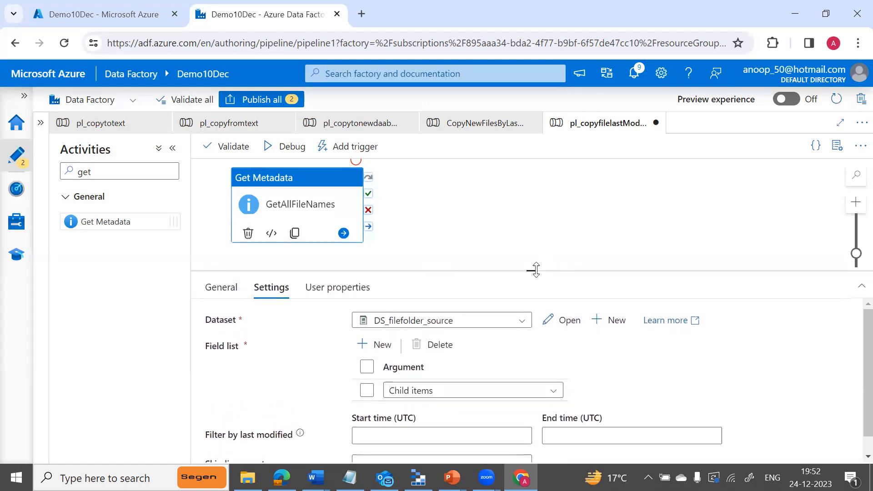
Debug the pipeline and check GetAllFileNames' output lists File1.txt, File2.txt and File3.txt as childItems.
{"action": "left_click", "coordinate": [288, 148]}
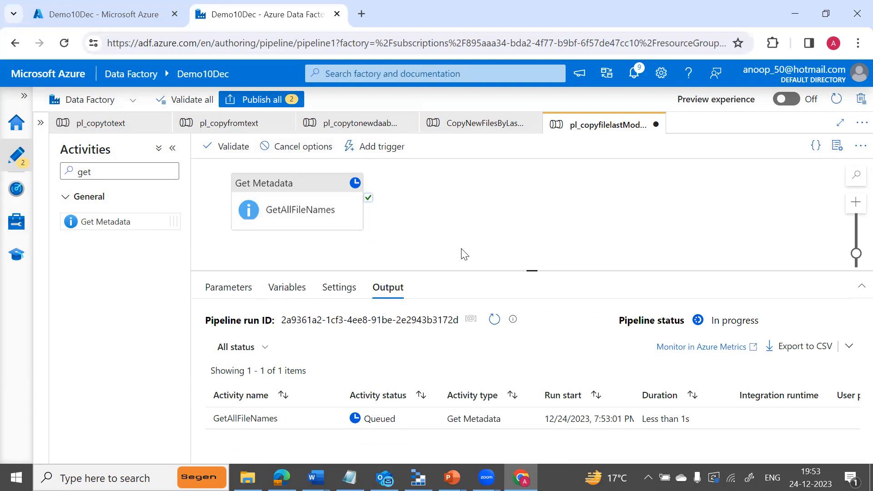
{"action": "left_click", "coordinate": [493, 323]}
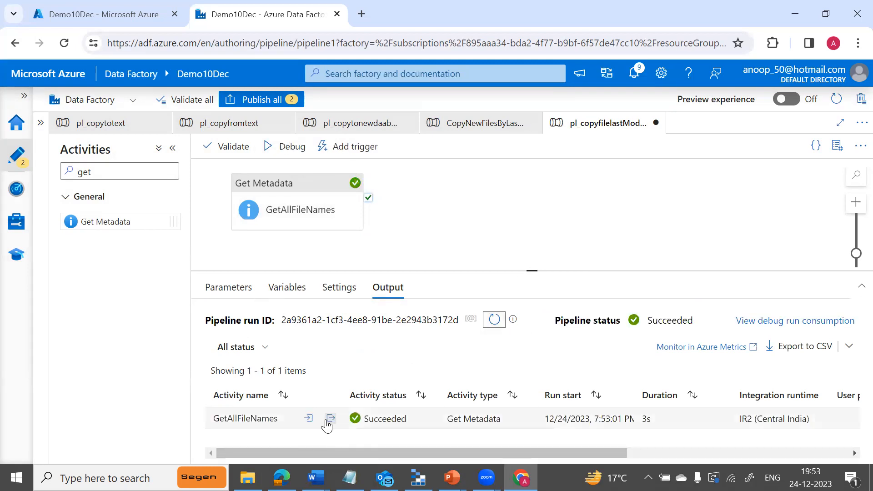
{"action": "left_click", "coordinate": [329, 418]}
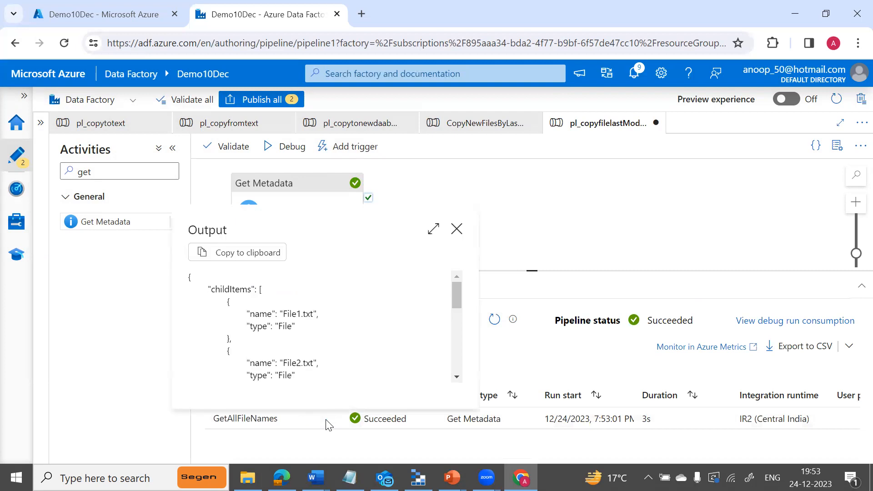
{"action": "left_click", "coordinate": [433, 229]}
{"action": "left_click_drag", "start_coordinate": [87, 304], "coordinate": [46, 134]}
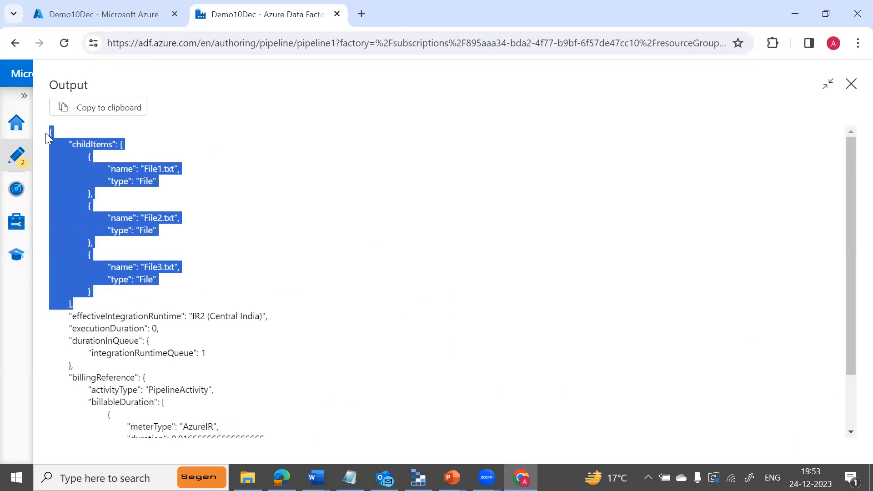
{"action": "left_click", "coordinate": [112, 151]}
{"action": "left_click_drag", "start_coordinate": [110, 169], "coordinate": [168, 193]}
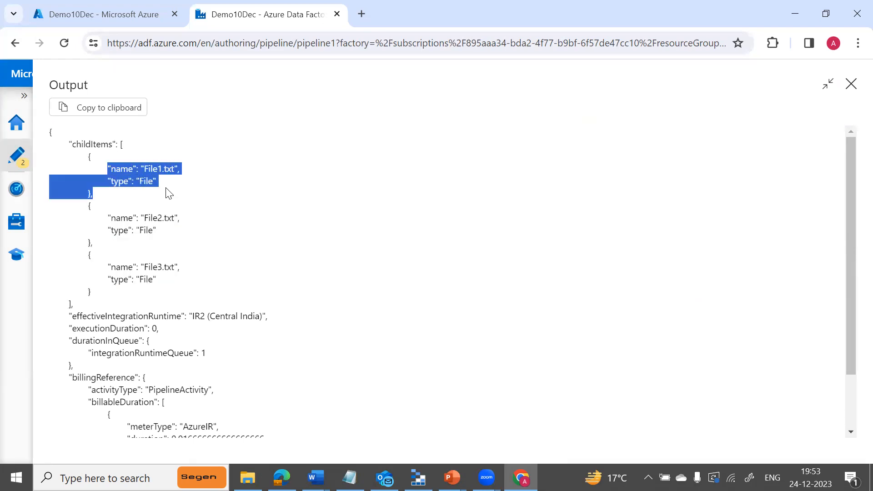
{"action": "left_click", "coordinate": [69, 144]}
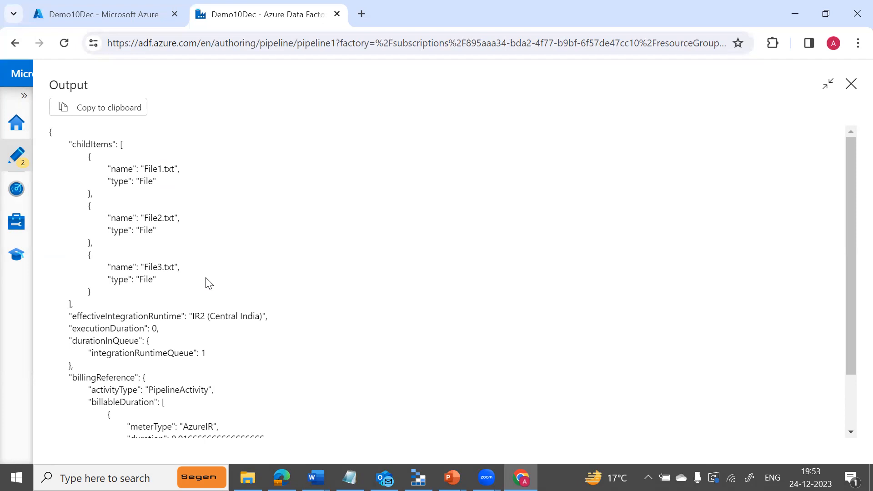
{"action": "left_click_drag", "start_coordinate": [105, 293], "coordinate": [74, 144]}
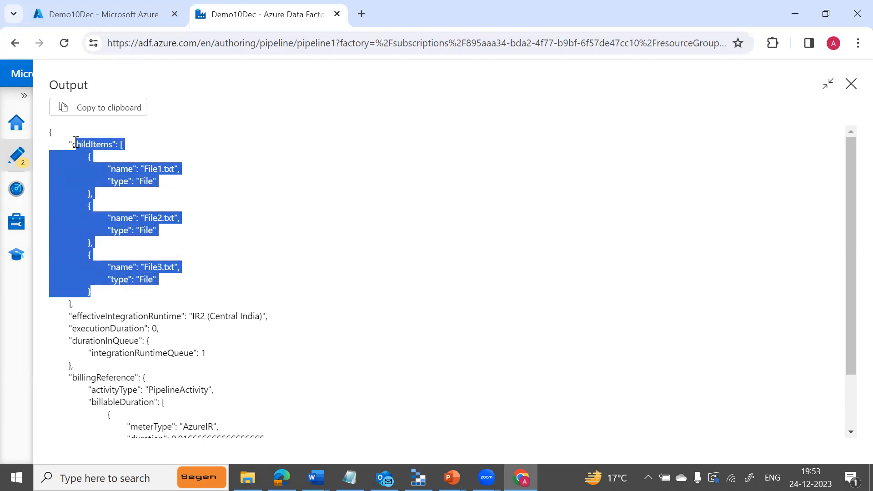
{"action": "left_click", "coordinate": [851, 85]}
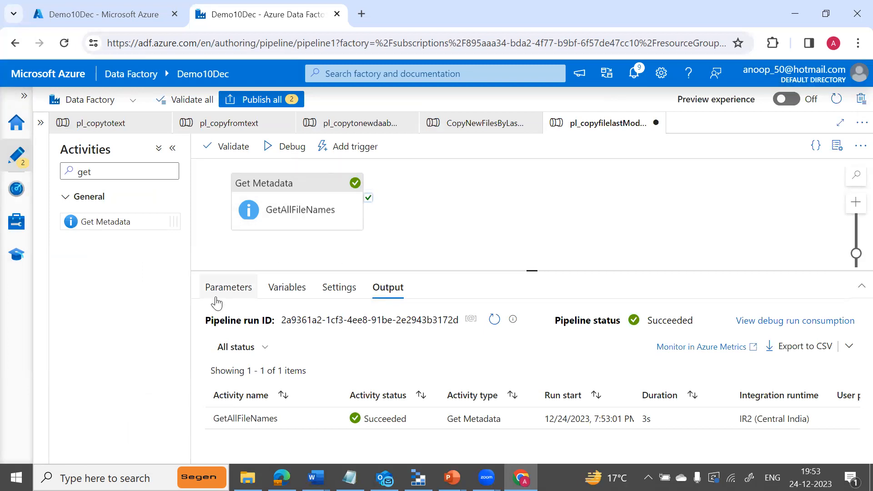
Add a pipeline variable named CurrentFileName.
{"action": "left_click", "coordinate": [289, 300]}
{"action": "left_click", "coordinate": [234, 330]}
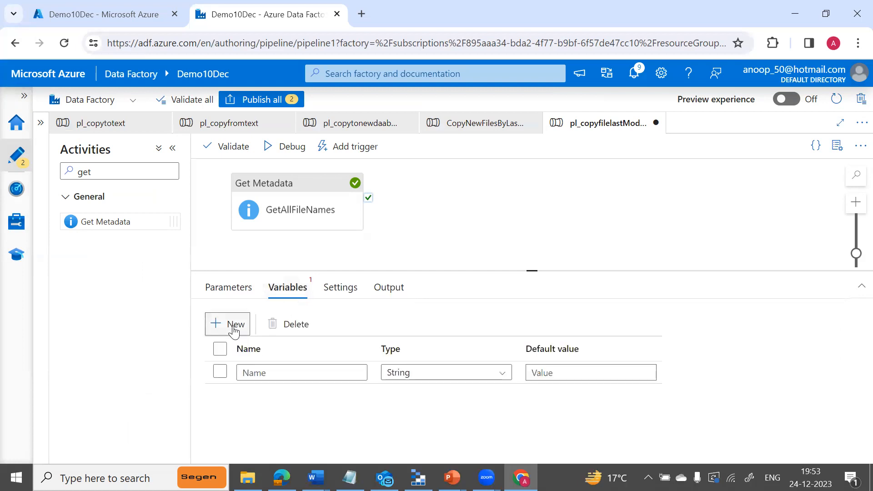
{"action": "left_click", "coordinate": [268, 373]}
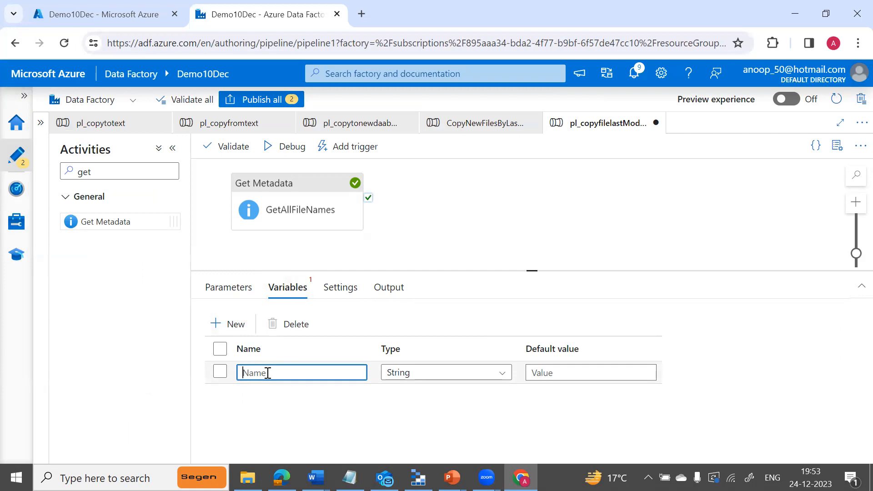
{"action": "type", "text": "Curr"}
{"action": "type", "text": "e"}
{"action": "key", "text": "BackSpace"}
{"action": "type", "text": "rentFileName"}
{"action": "left_click", "coordinate": [224, 332]}
{"action": "left_click", "coordinate": [267, 398]}
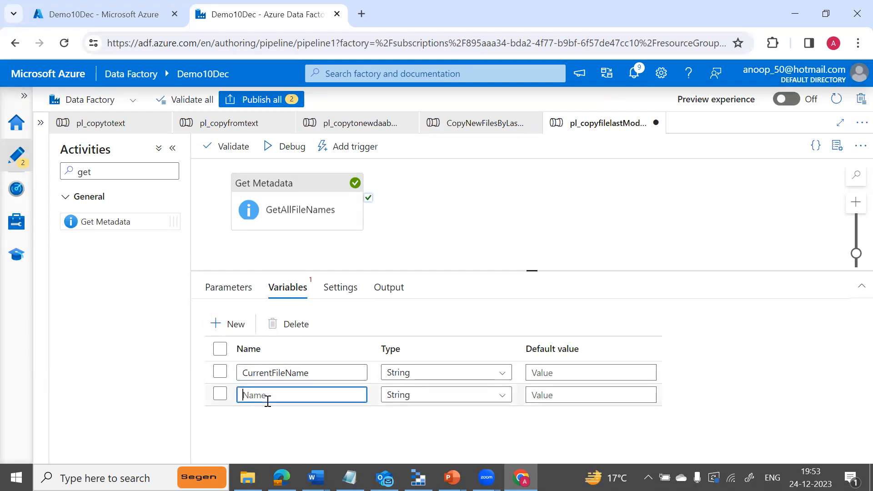
{"action": "type", "text": "Re"}
{"action": "key", "text": "Tab"}
{"action": "key", "text": "Tab"}
{"action": "type", "text": "190"}
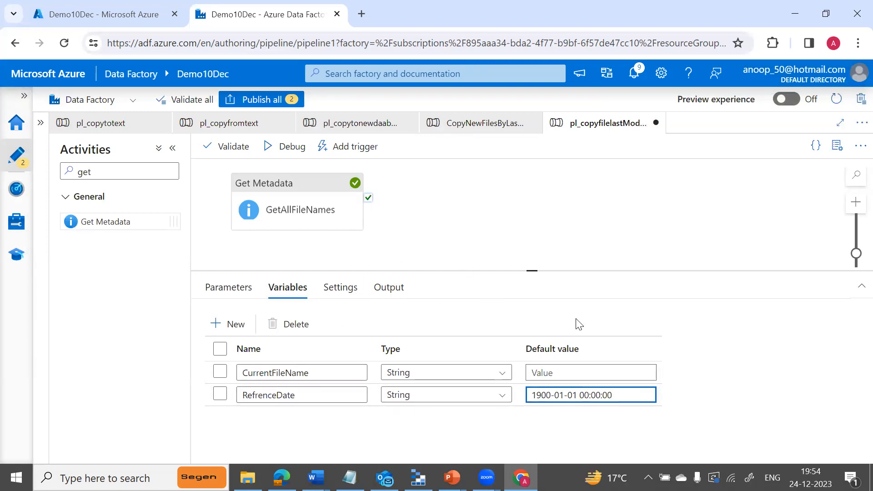
{"action": "left_click_drag", "start_coordinate": [534, 267], "coordinate": [532, 278]}
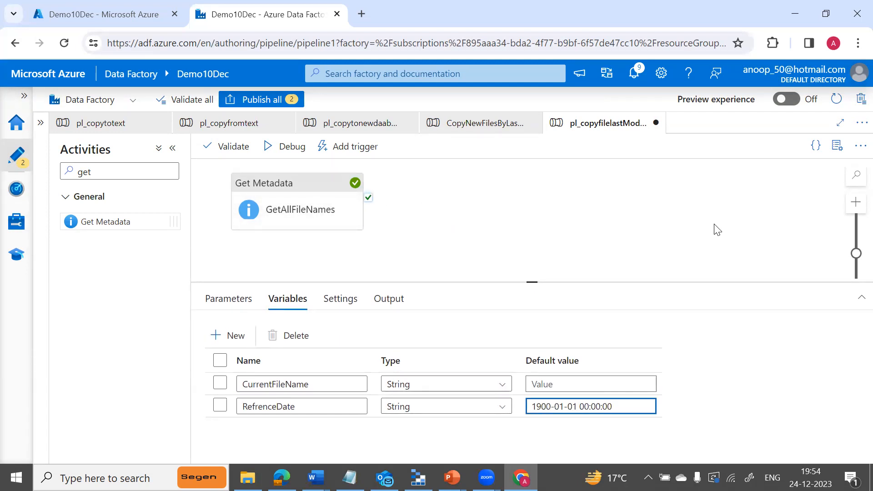
Search 'for', place a ForEach activity after GetAllFileNames, and connect its success output to it.
{"action": "left_click", "coordinate": [121, 173]}
{"action": "key", "text": "BackSpace"}
{"action": "key", "text": "BackSpace"}
{"action": "key", "text": "BackSpace"}
{"action": "type", "text": "for"}
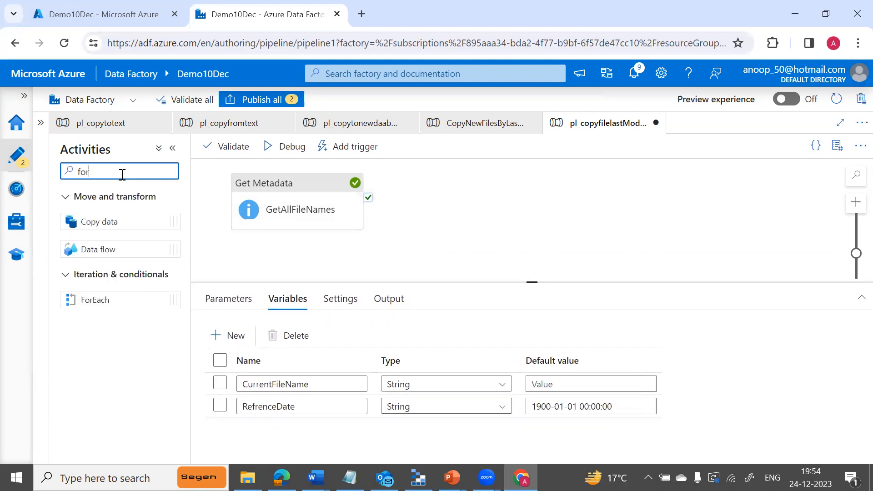
{"action": "type", "text": " e"}
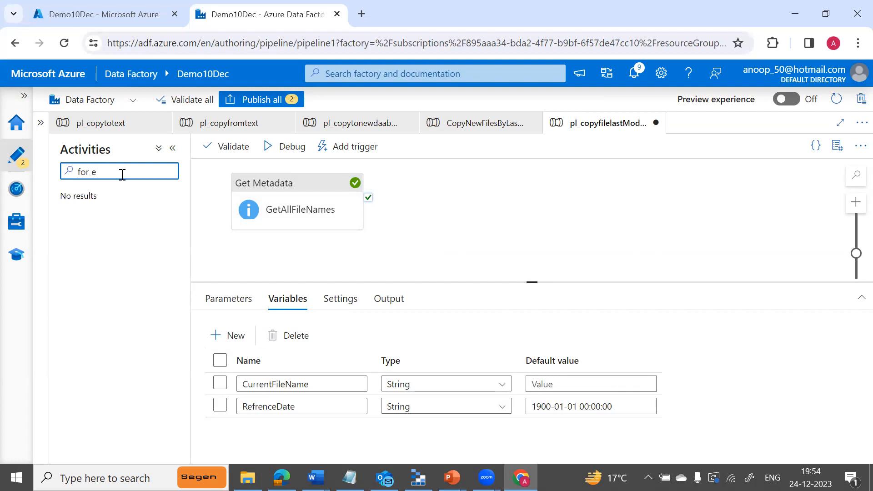
{"action": "key", "text": "BackSpace"}
{"action": "key", "text": "BackSpace"}
{"action": "key", "text": "BackSpace"}
{"action": "key", "text": "BackSpace"}
{"action": "type", "text": "or"}
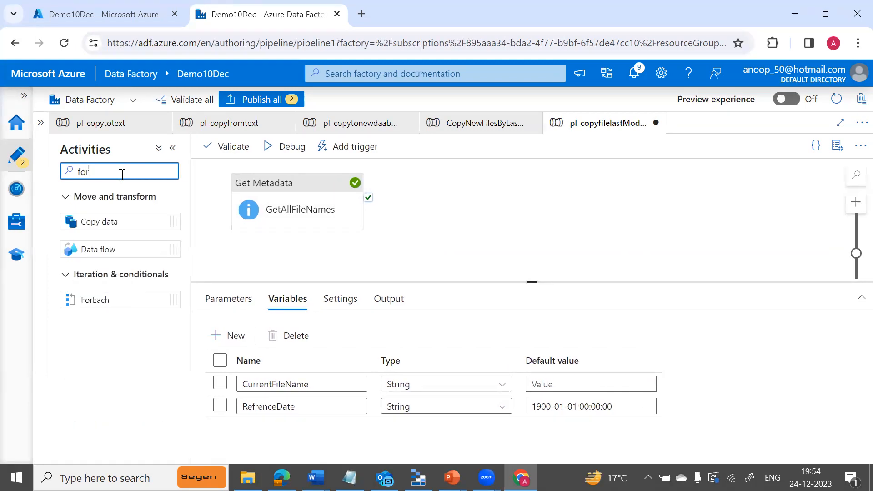
{"action": "left_click_drag", "start_coordinate": [104, 299], "coordinate": [486, 204]}
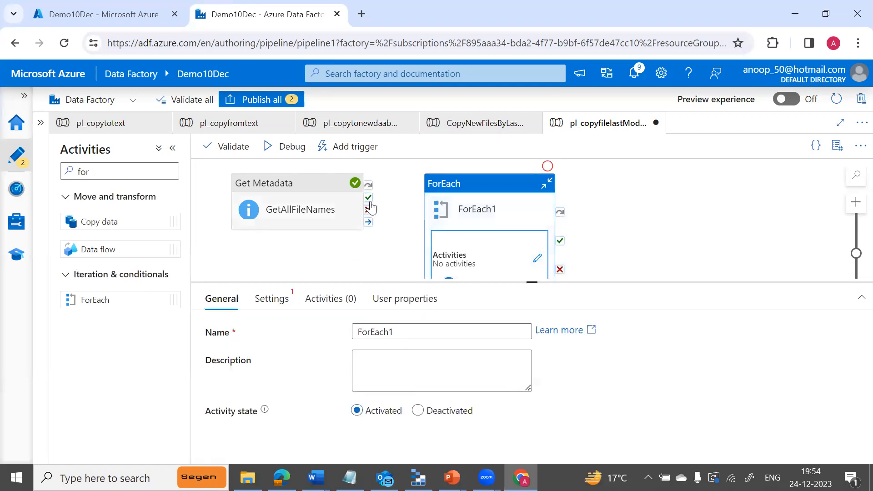
{"action": "left_click_drag", "start_coordinate": [368, 197], "coordinate": [425, 259]}
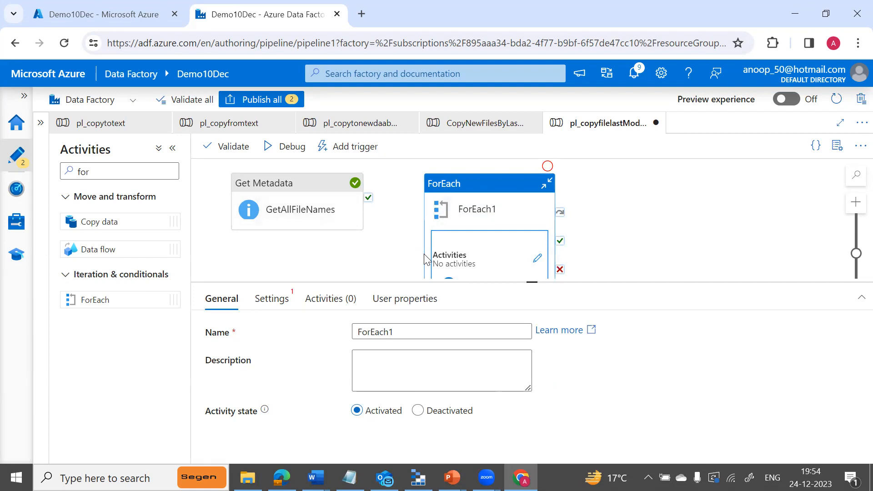
Rename the ForEach activity ForEachFile and show its iteration settings.
{"action": "left_click", "coordinate": [403, 336]}
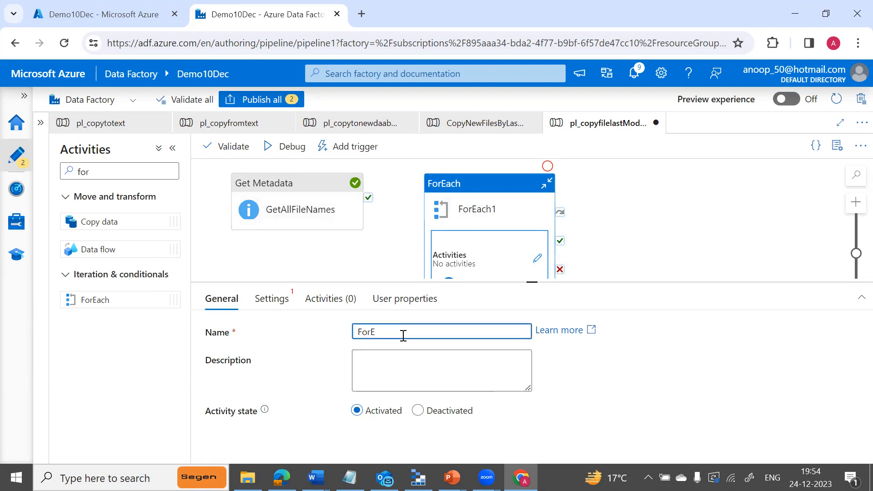
{"action": "type", "text": "ea"}
{"action": "left_click", "coordinate": [275, 304]}
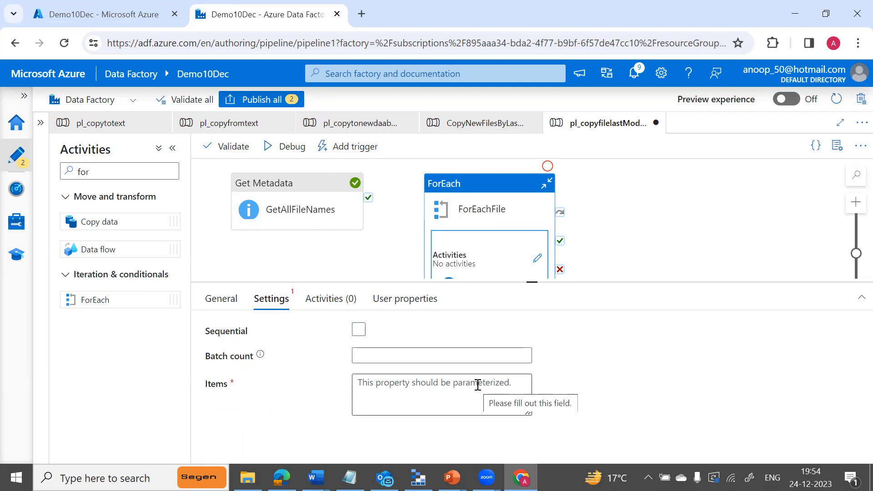
Link GetAllFileNames' success output to ForEachFile.
{"action": "left_click", "coordinate": [427, 387]}
{"action": "left_click", "coordinate": [396, 425]}
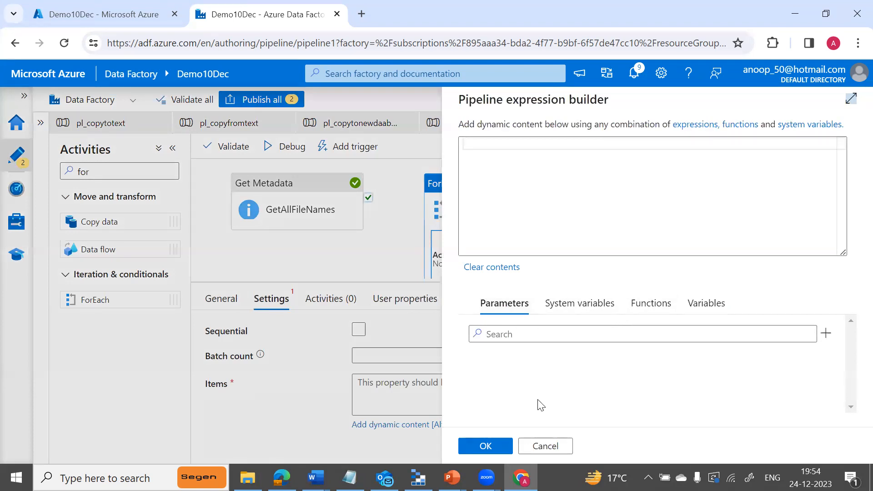
{"action": "left_click", "coordinate": [549, 445]}
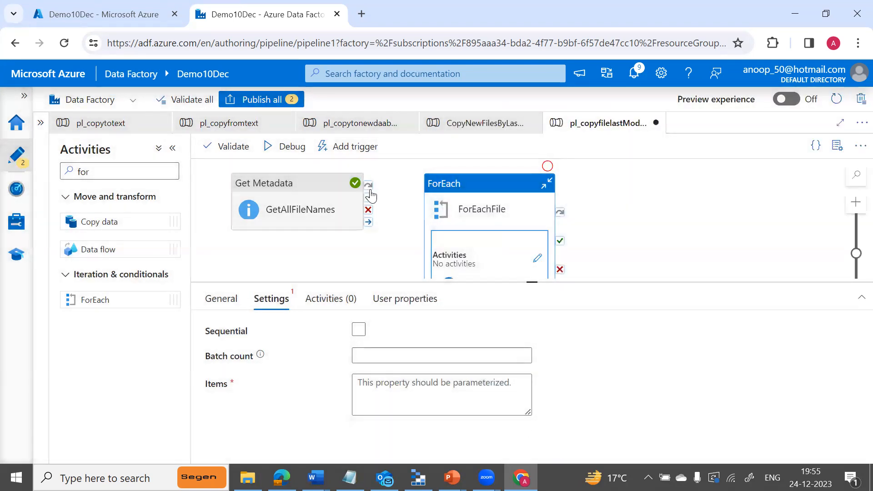
{"action": "left_click_drag", "start_coordinate": [368, 197], "coordinate": [423, 255]}
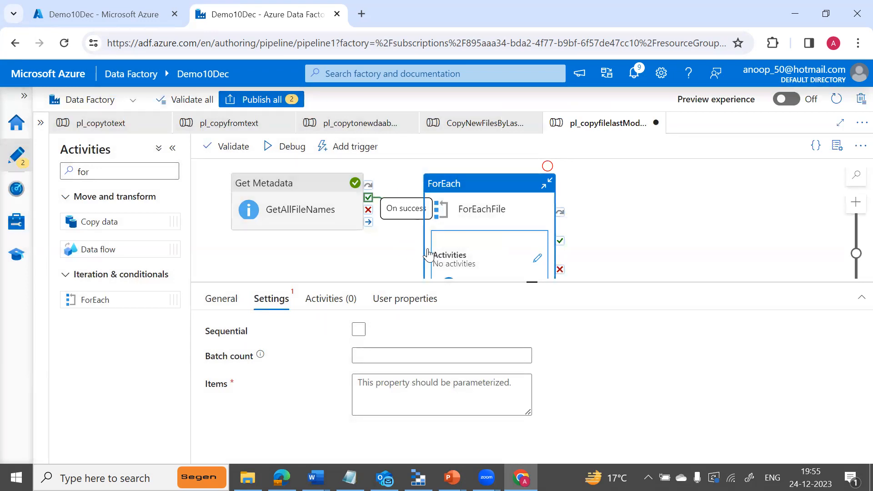
{"action": "left_click", "coordinate": [415, 250]}
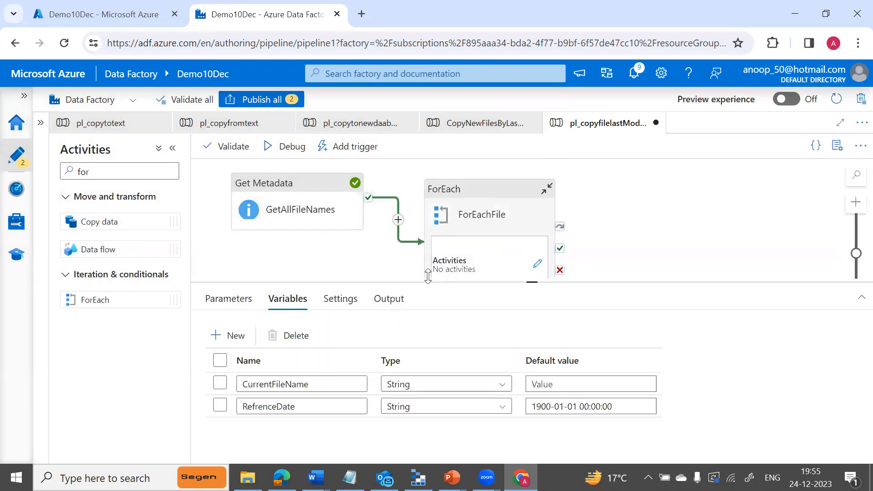
{"action": "left_click", "coordinate": [486, 214]}
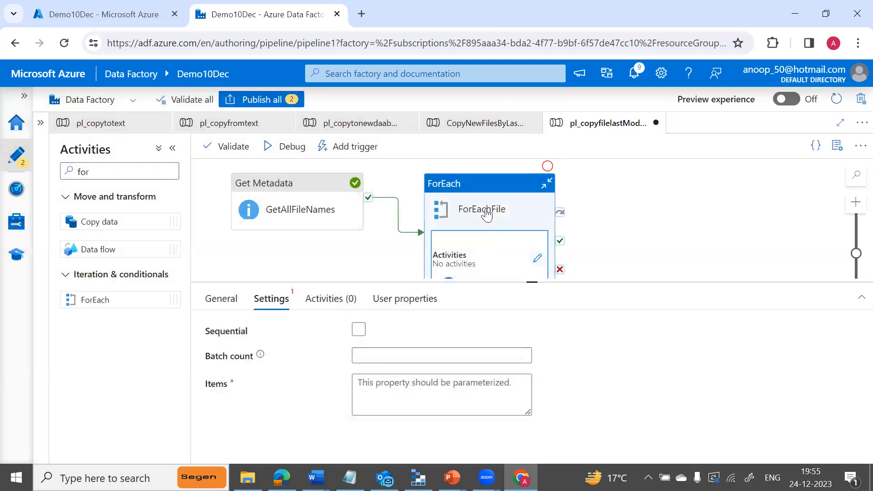
{"action": "left_click", "coordinate": [409, 395]}
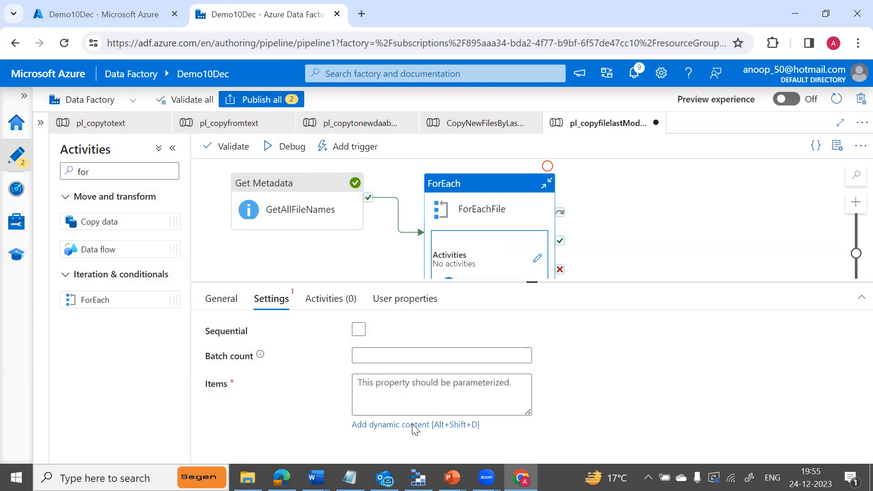
{"action": "left_click", "coordinate": [414, 424]}
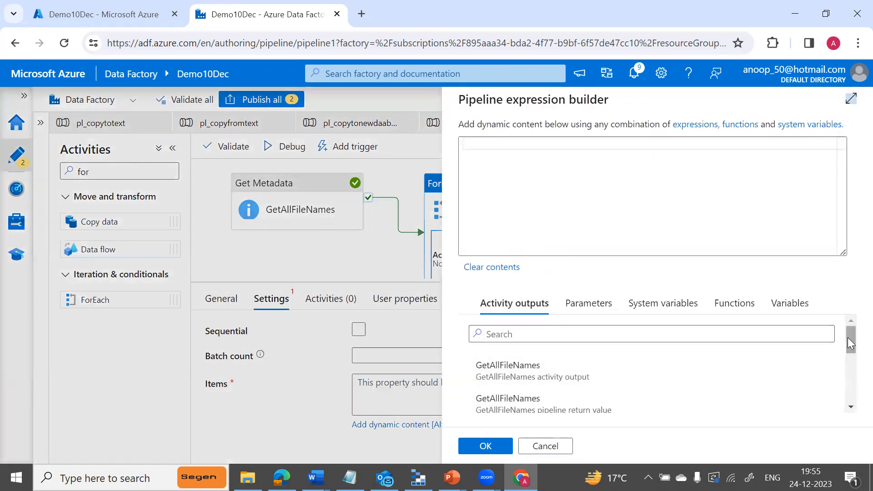
{"action": "left_click_drag", "start_coordinate": [847, 338], "coordinate": [848, 341]}
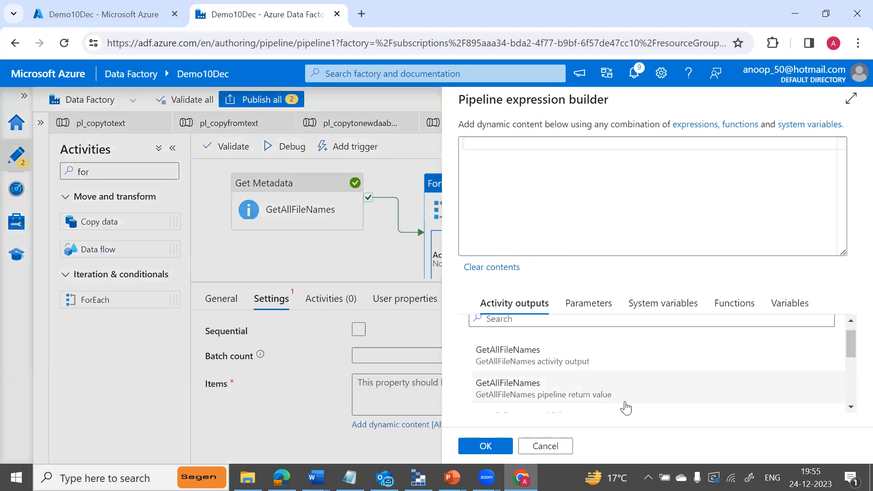
{"action": "left_click", "coordinate": [850, 407]}
{"action": "left_click", "coordinate": [850, 407]}
{"action": "left_click", "coordinate": [850, 407]}
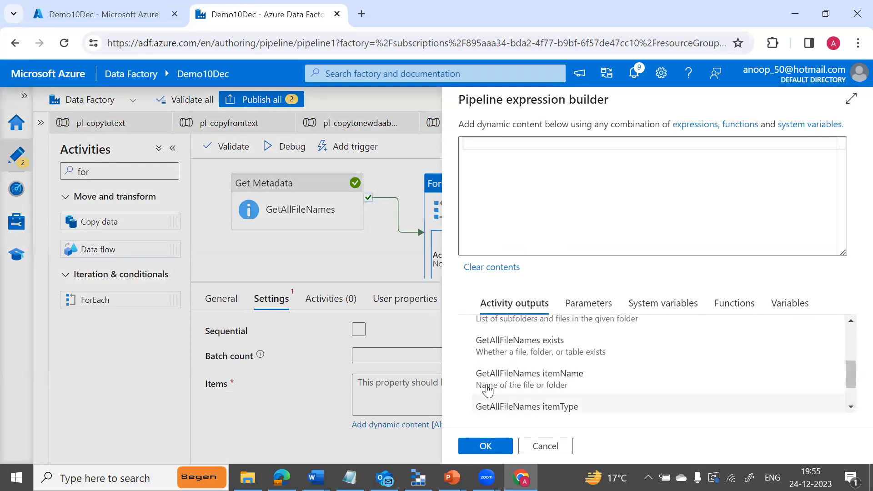
{"action": "left_click", "coordinate": [538, 389]}
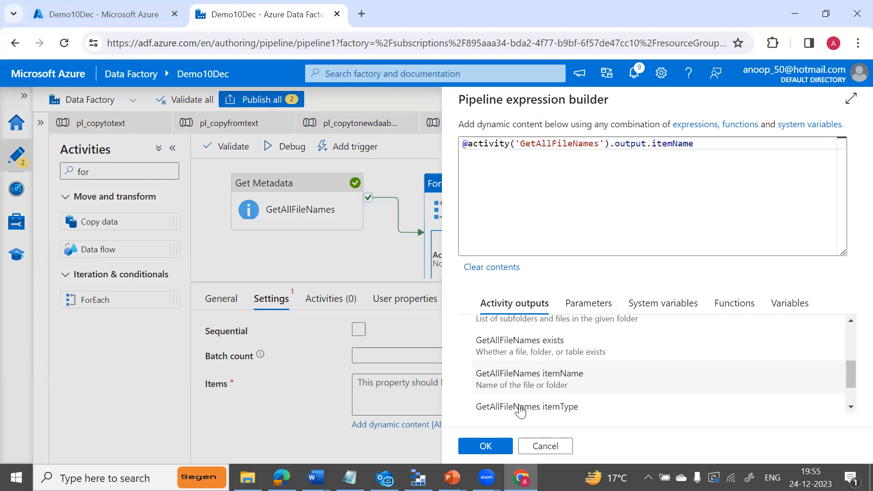
{"action": "left_click", "coordinate": [486, 446]}
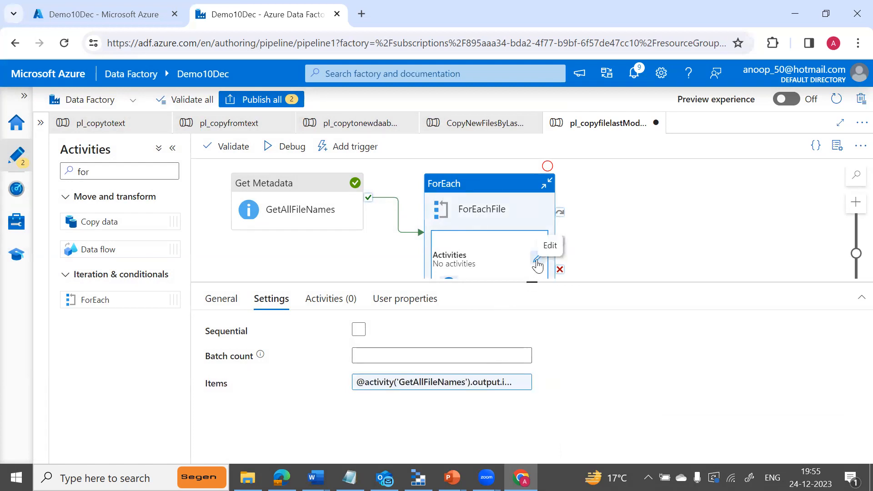
{"action": "left_click_drag", "start_coordinate": [531, 283], "coordinate": [532, 324]}
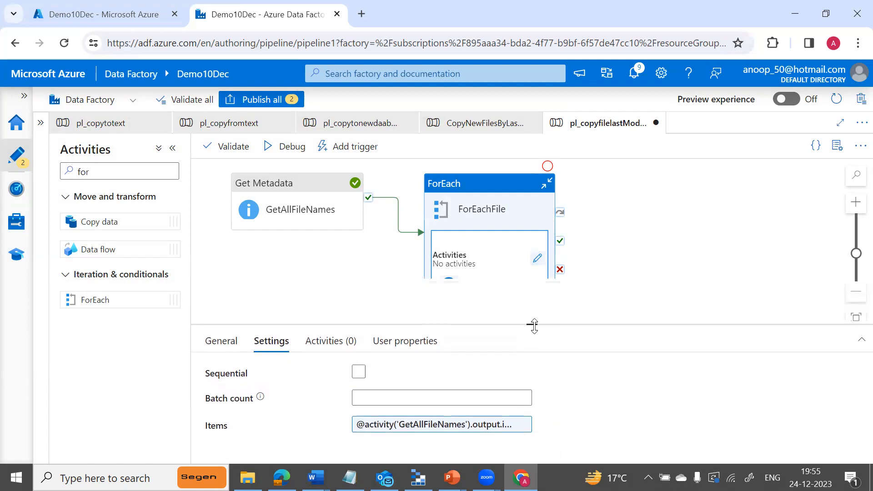
Open the ForEachFile loop and drop a Get Metadata activity inside it.
{"action": "left_click", "coordinate": [537, 259]}
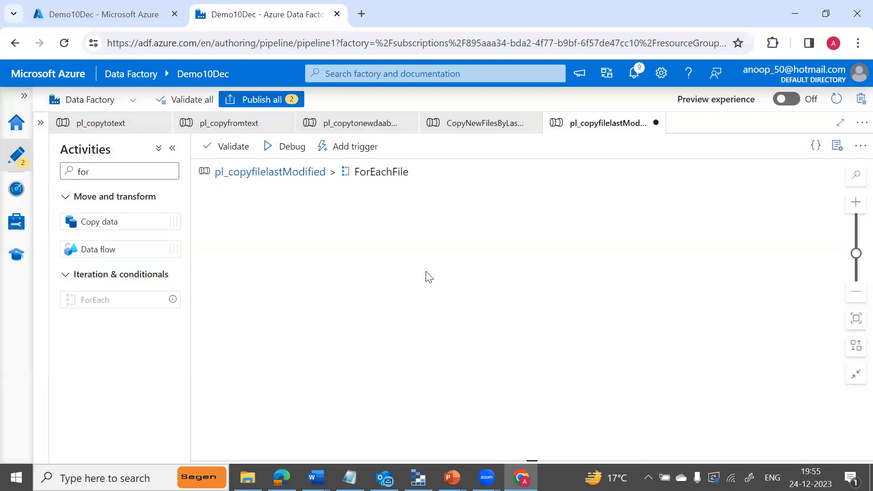
{"action": "left_click", "coordinate": [138, 177]}
{"action": "key", "text": "BackSpace"}
{"action": "key", "text": "BackSpace"}
{"action": "key", "text": "BackSpace"}
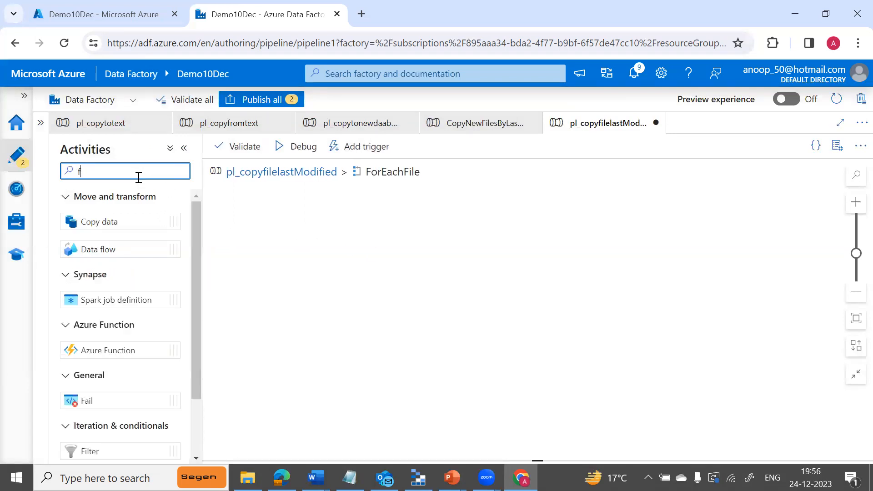
{"action": "type", "text": "get"}
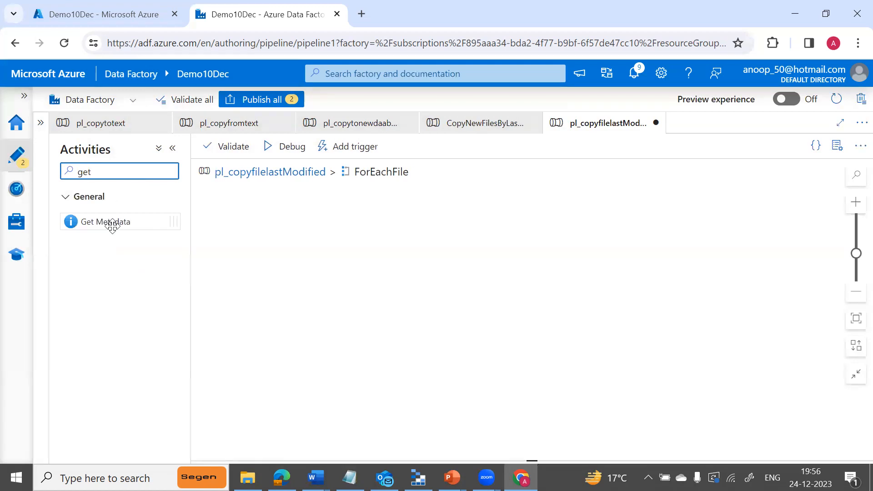
{"action": "left_click_drag", "start_coordinate": [132, 222], "coordinate": [328, 237]}
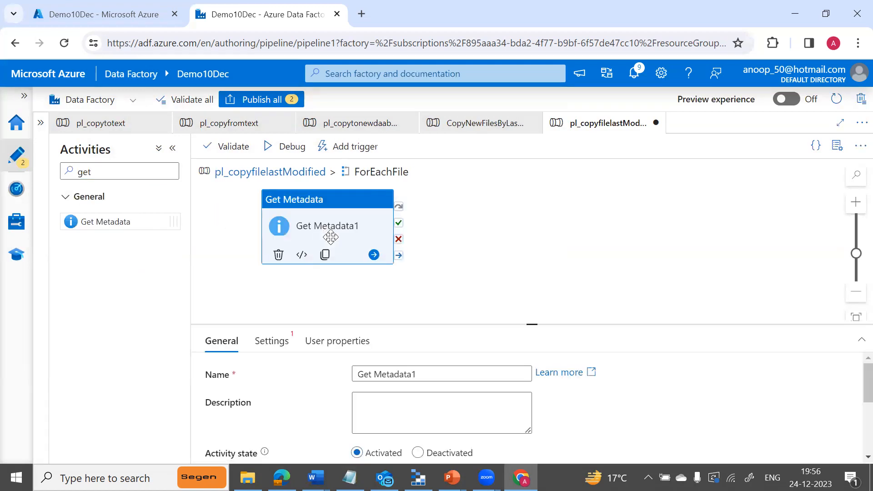
Rename the inner activity GetModifieddate and show its dataset settings.
{"action": "left_click", "coordinate": [427, 370]}
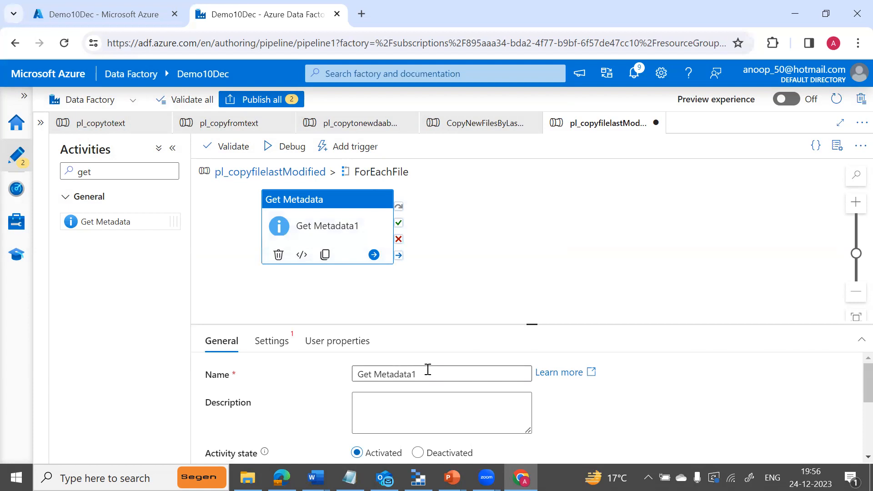
{"action": "key", "text": "BackSpace"}
{"action": "key", "text": "BackSpace"}
{"action": "key", "text": "BackSpace"}
{"action": "key", "text": "BackSpace"}
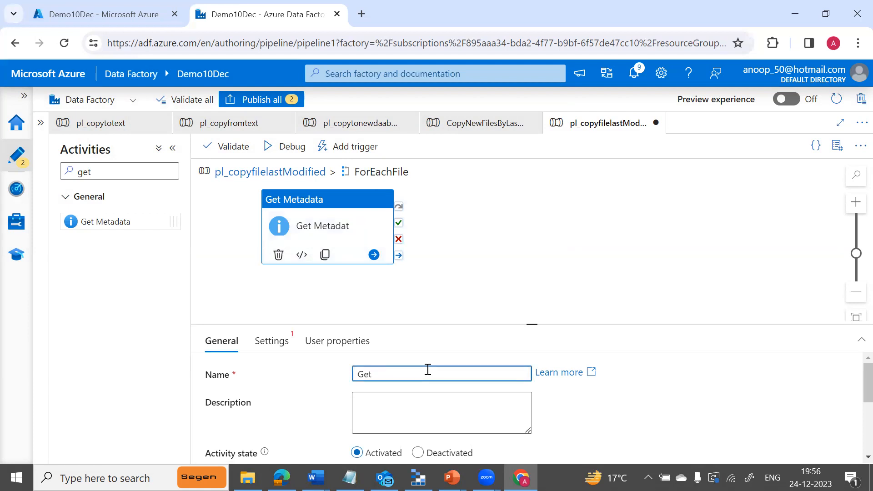
{"action": "type", "text": "te"}
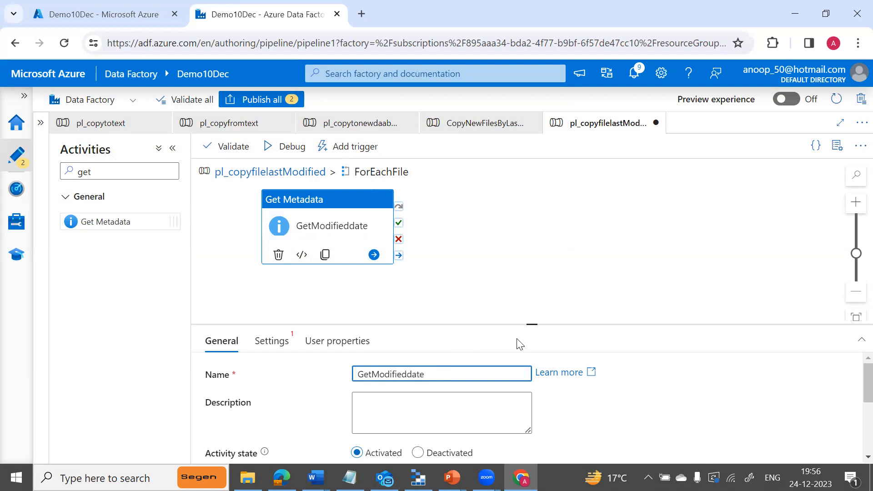
{"action": "left_click_drag", "start_coordinate": [529, 324], "coordinate": [534, 282]}
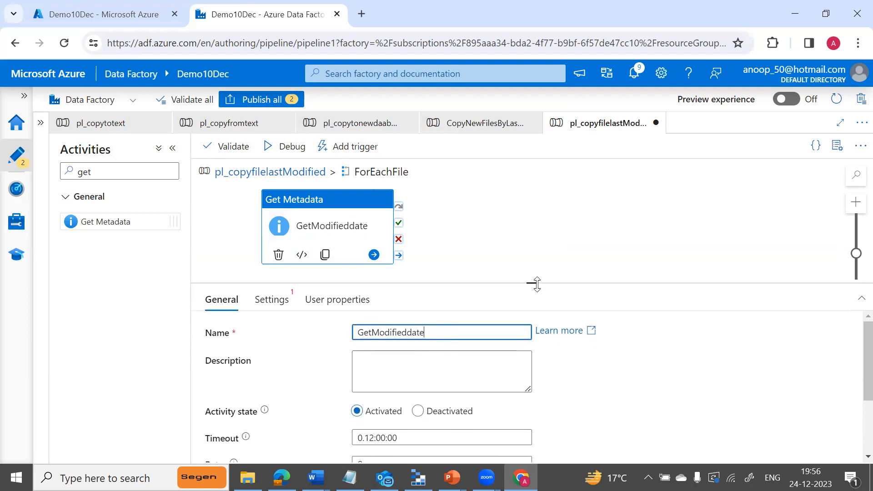
{"action": "left_click", "coordinate": [271, 302]}
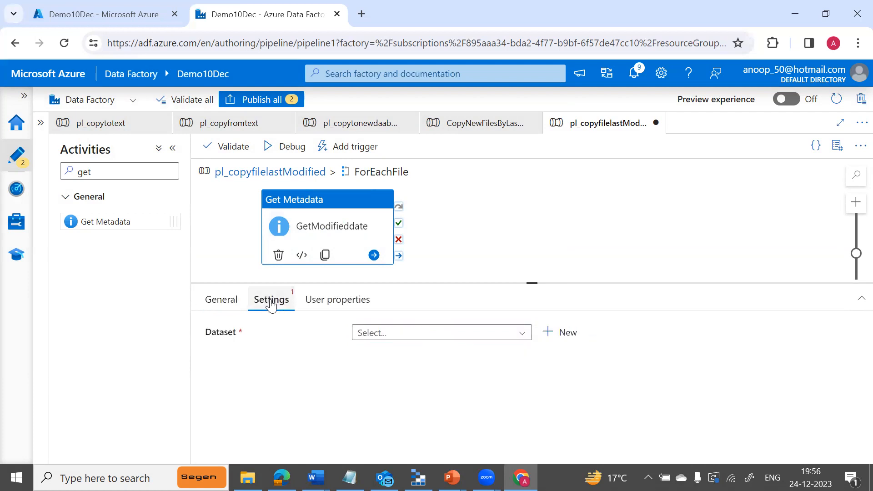
Start a new Azure Blob Storage dataset in DelimitedText format for GetModifieddate.
{"action": "left_click", "coordinate": [567, 337]}
{"action": "type", "text": "Ds_"}
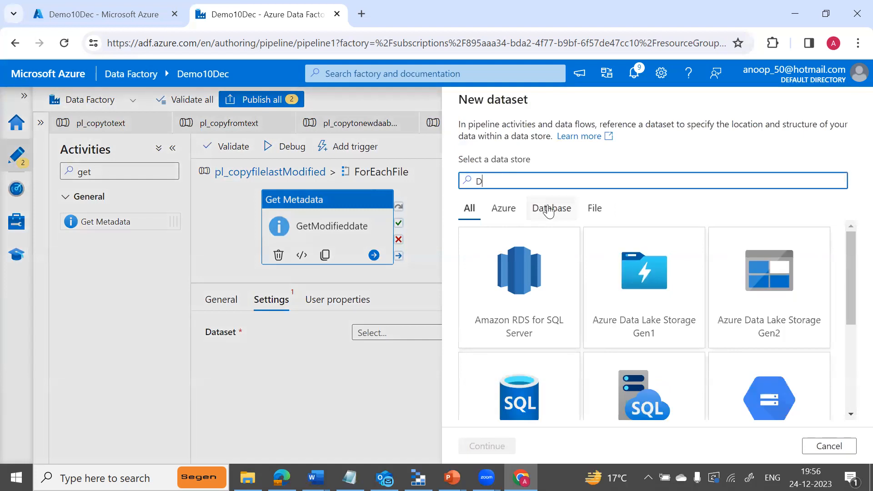
{"action": "key", "text": "BackSpace"}
{"action": "key", "text": "BackSpace"}
{"action": "key", "text": "BackSpace"}
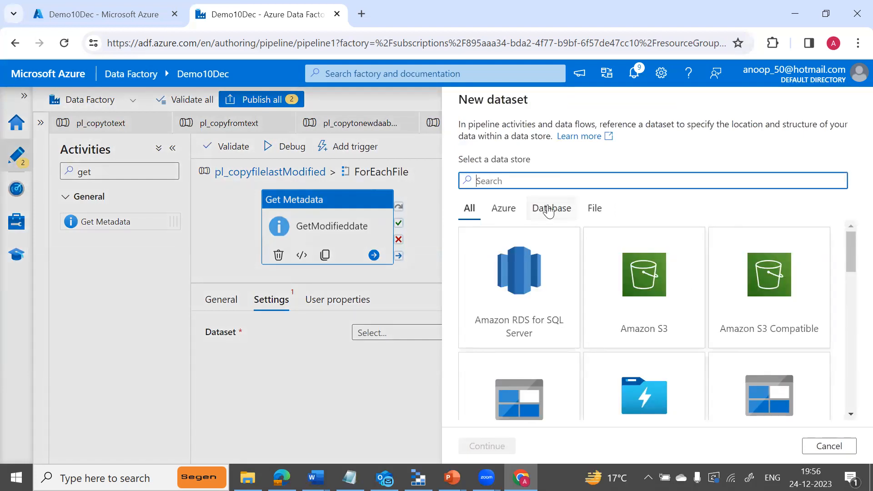
{"action": "type", "text": "stor"}
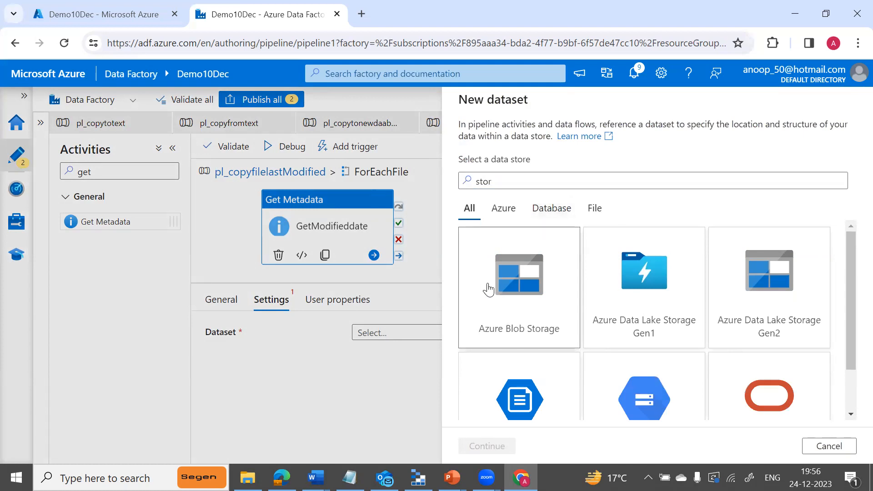
{"action": "left_click", "coordinate": [489, 289]}
{"action": "left_click", "coordinate": [481, 445]}
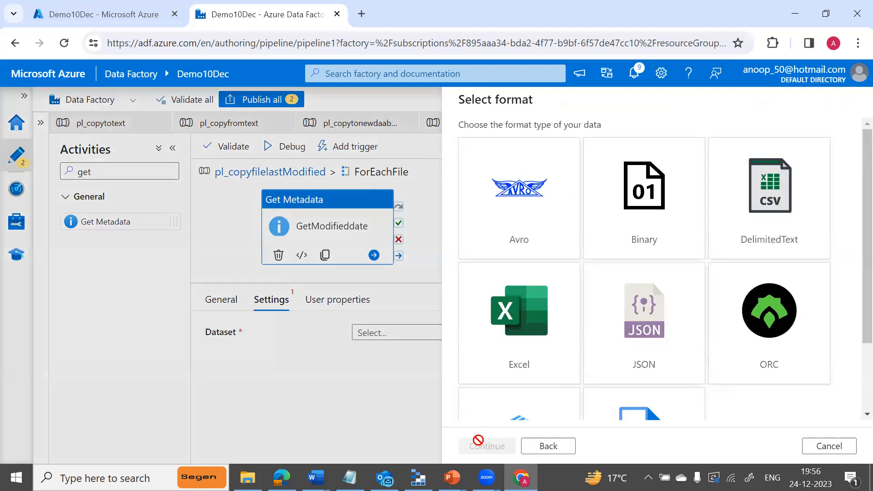
{"action": "left_click", "coordinate": [760, 210]}
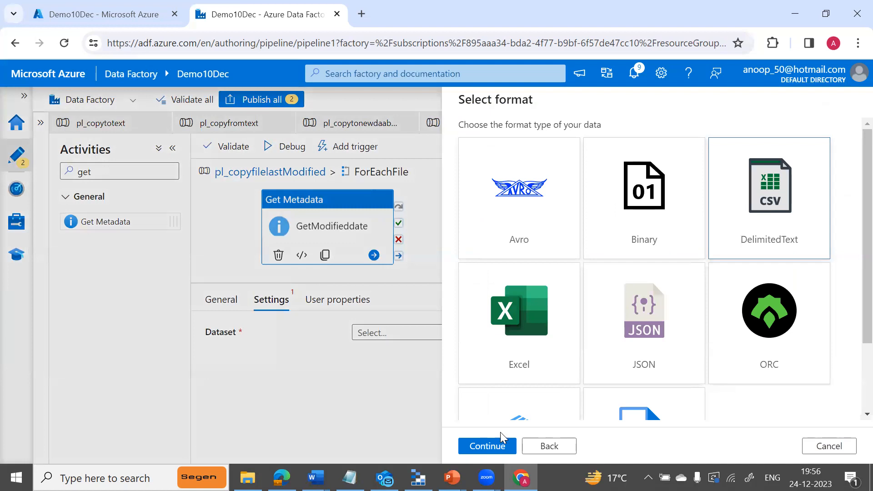
{"action": "left_click", "coordinate": [496, 446]}
Create DS_getmodfieddate_source on ls_blobstorage at adffiles/Source with no schema import.
{"action": "left_click", "coordinate": [519, 143]}
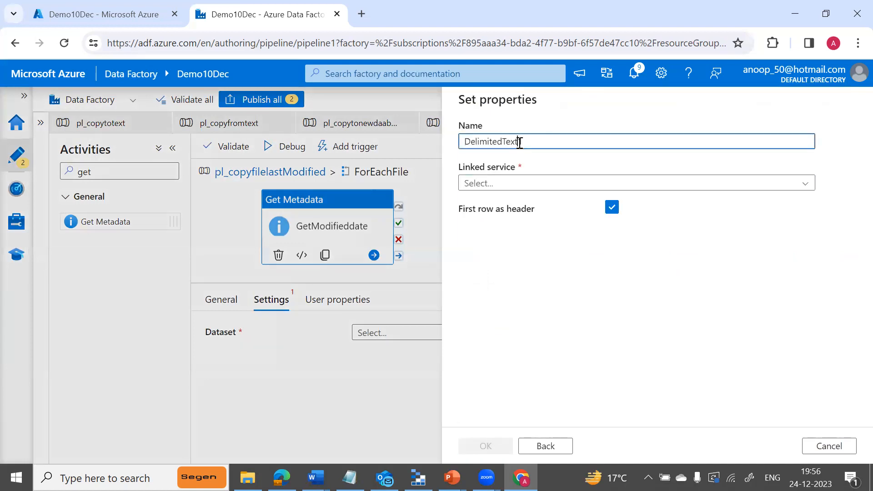
{"action": "key", "text": "BackSpace"}
{"action": "key", "text": "BackSpace"}
{"action": "key", "text": "BackSpace"}
{"action": "key", "text": "BackSpace"}
{"action": "key", "text": "BackSpace"}
{"action": "key", "text": "BackSpace"}
{"action": "key", "text": "BackSpace"}
{"action": "key", "text": "BackSpace"}
{"action": "key", "text": "BackSpace"}
{"action": "key", "text": "BackSpace"}
{"action": "key", "text": "BackSpace"}
{"action": "key", "text": "BackSpace"}
{"action": "key", "text": "BackSpace"}
{"action": "key", "text": "BackSpace"}
{"action": "type", "text": "DS_getmodfieddate"}
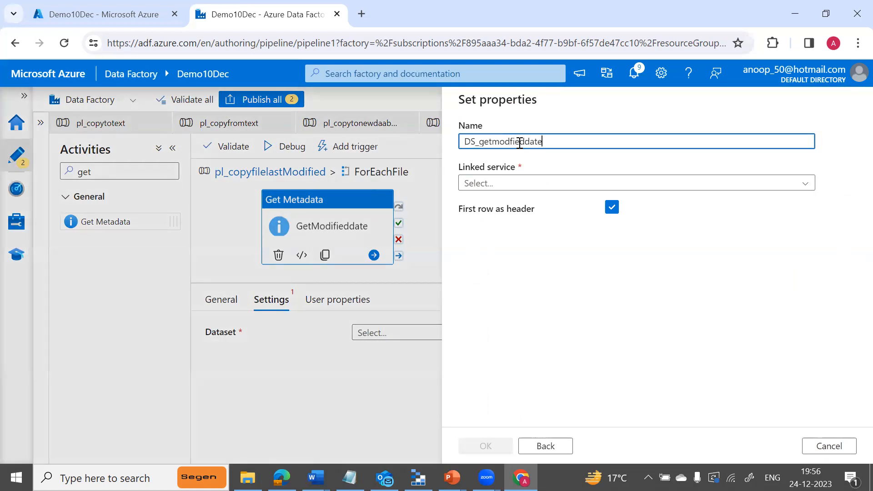
{"action": "type", "text": "_source"}
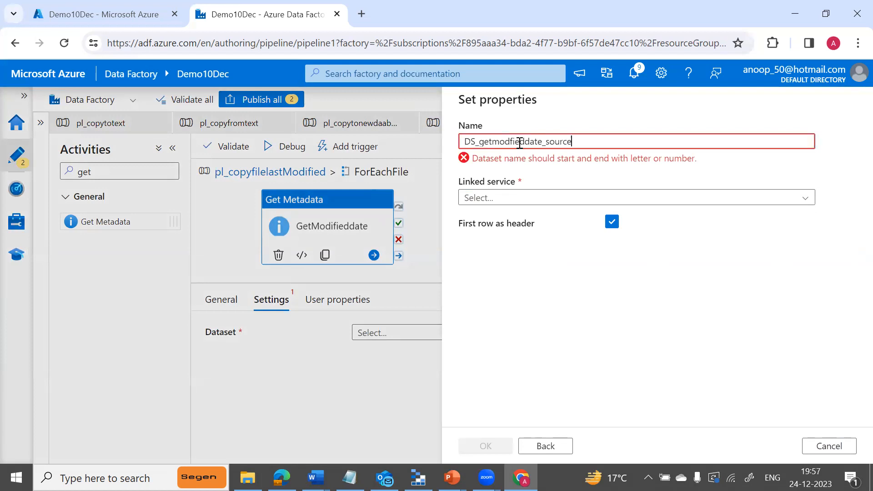
{"action": "left_click", "coordinate": [566, 187]}
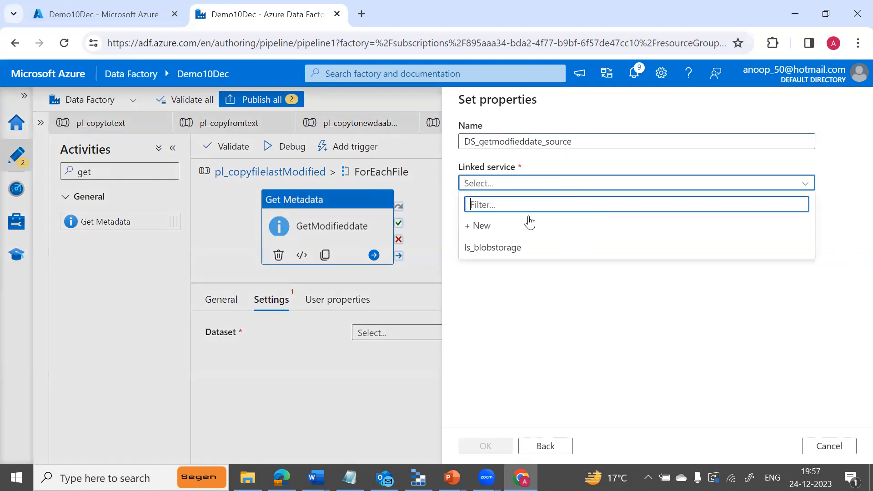
{"action": "left_click", "coordinate": [496, 247]}
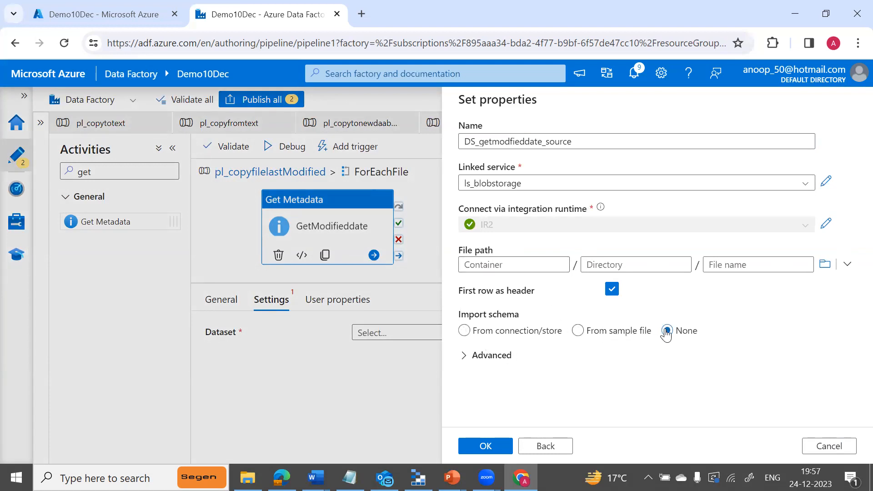
{"action": "left_click", "coordinate": [826, 270]}
{"action": "left_click", "coordinate": [499, 172]}
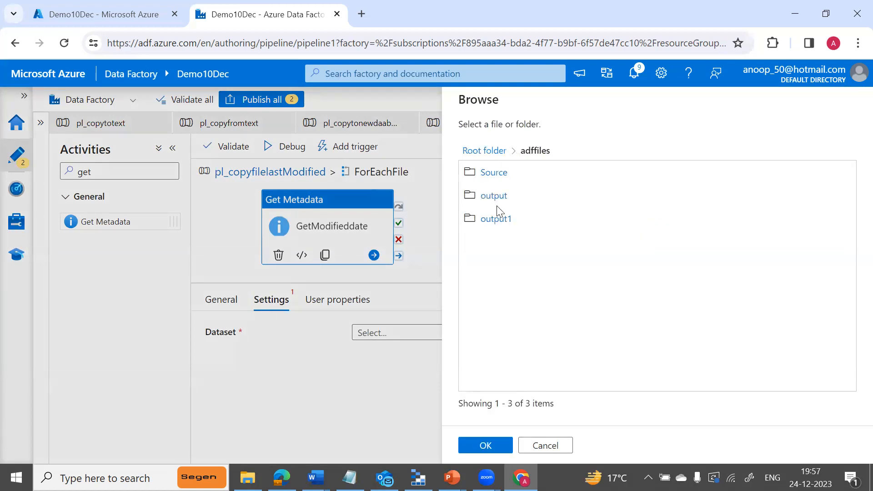
{"action": "left_click", "coordinate": [495, 173]}
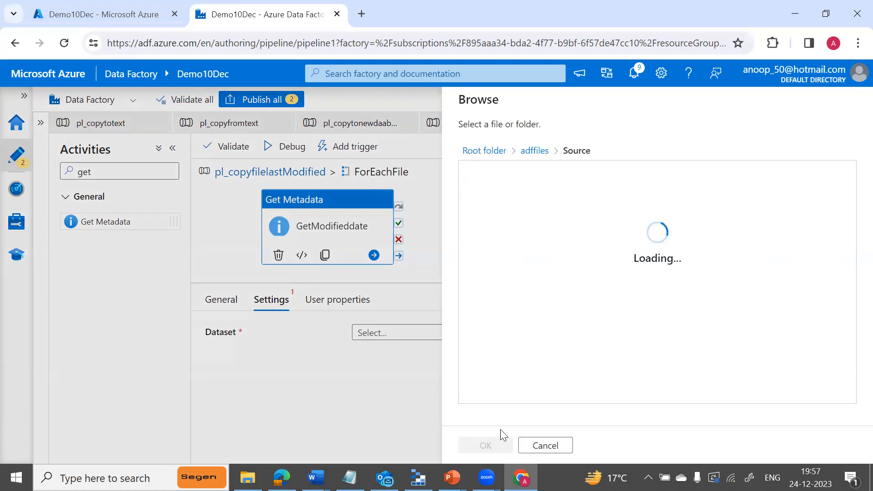
{"action": "left_click", "coordinate": [489, 449]}
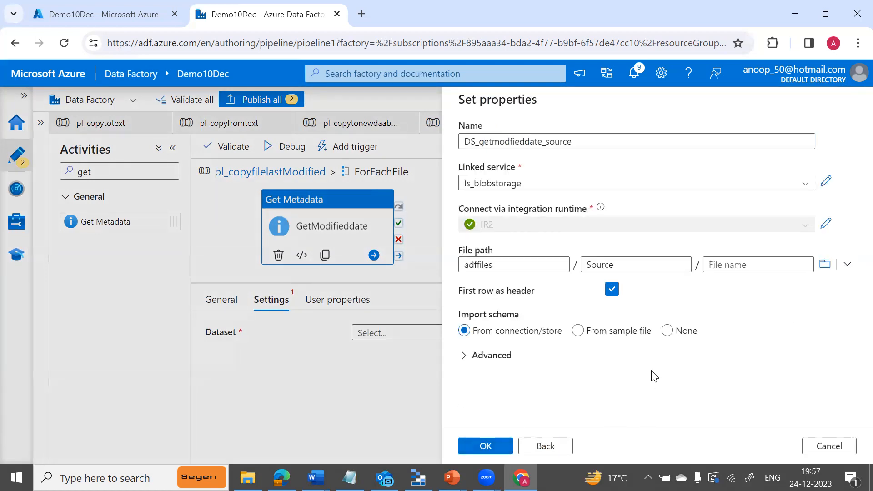
{"action": "left_click", "coordinate": [679, 331]}
{"action": "left_click", "coordinate": [499, 448]}
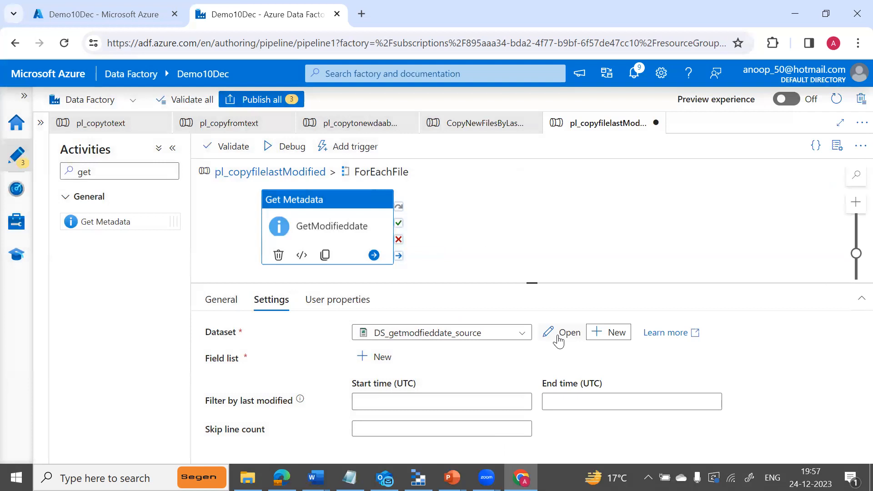
Add a FileName parameter to the DS_getmodfieddate_source dataset.
{"action": "left_click", "coordinate": [559, 336]}
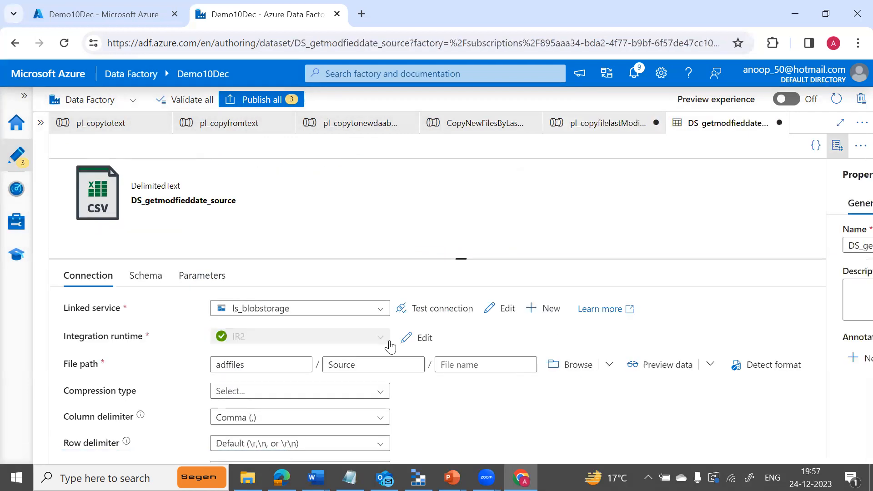
{"action": "left_click", "coordinate": [192, 278]}
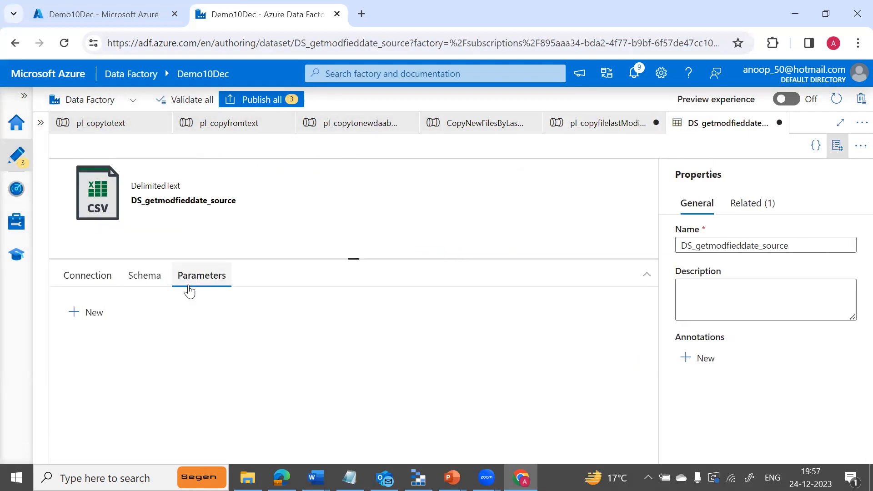
{"action": "left_click", "coordinate": [143, 363]}
{"action": "type", "text": "FileName"}
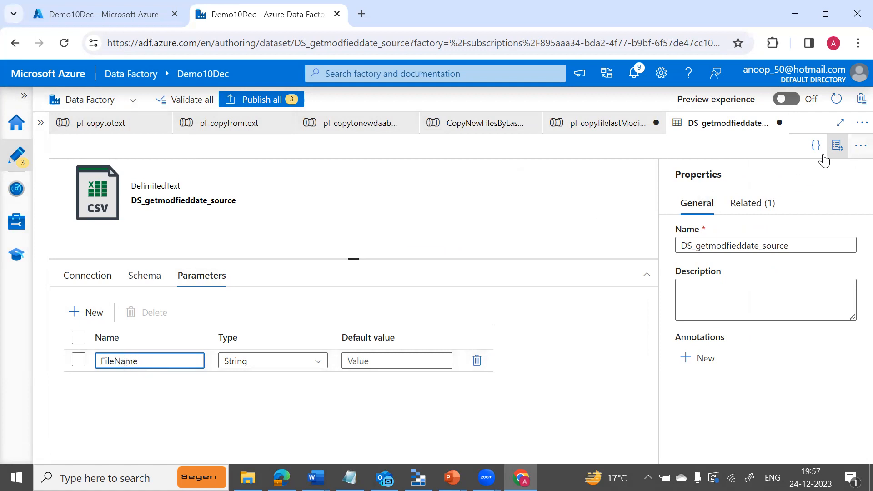
{"action": "left_click", "coordinate": [90, 276]}
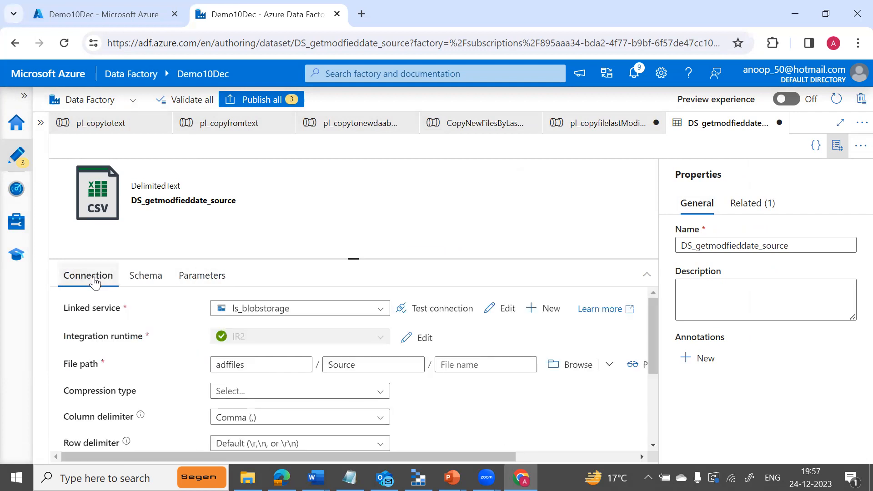
{"action": "left_click", "coordinate": [456, 367]}
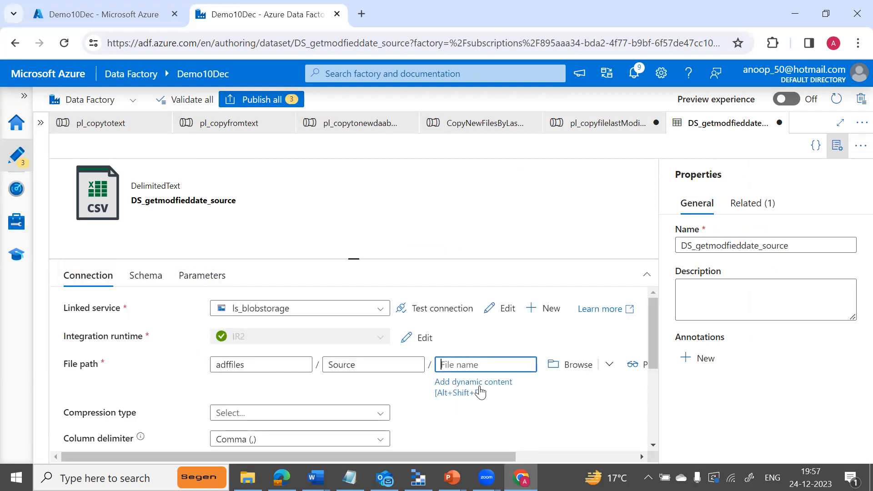
{"action": "left_click", "coordinate": [472, 392]}
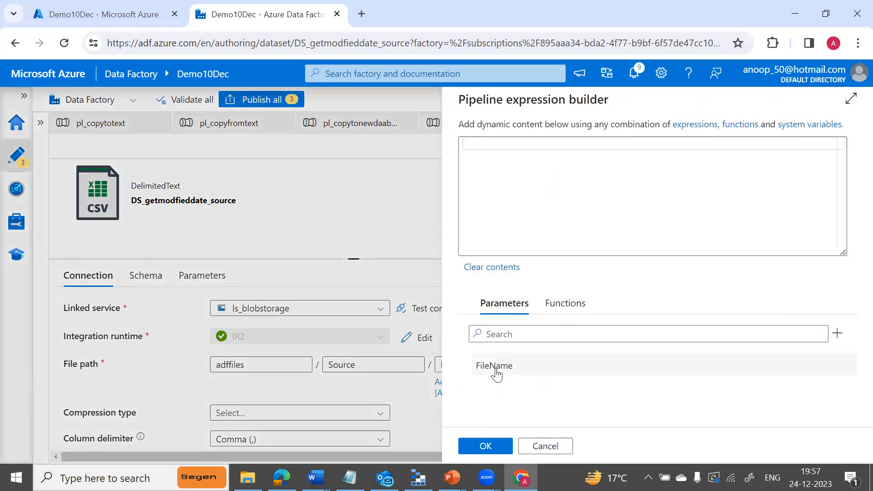
{"action": "left_click", "coordinate": [494, 370]}
{"action": "left_click", "coordinate": [485, 446]}
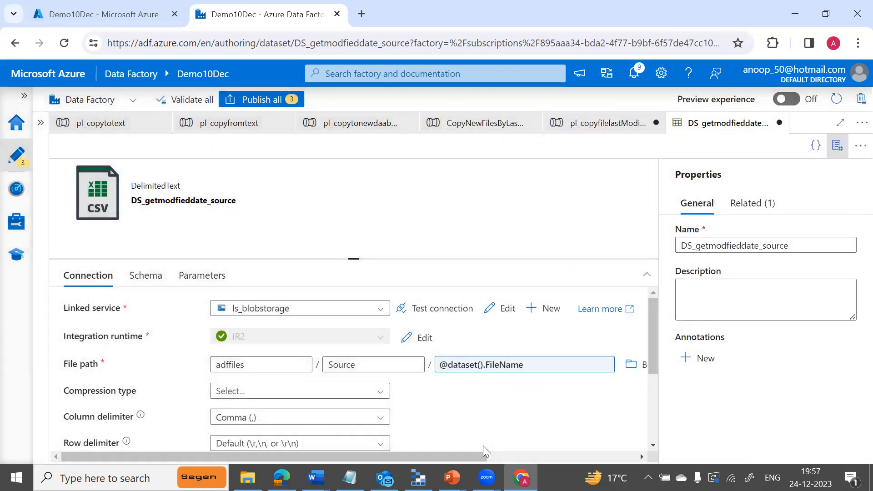
{"action": "left_click", "coordinate": [833, 150]}
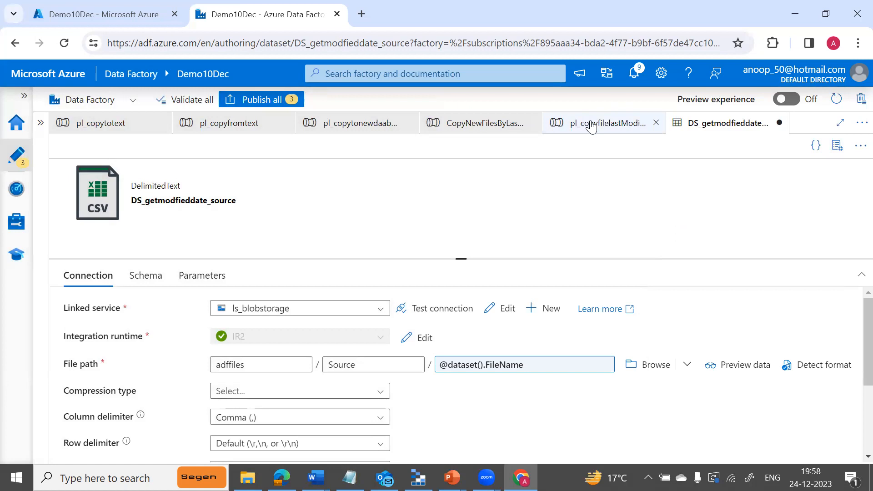
{"action": "left_click", "coordinate": [591, 127]}
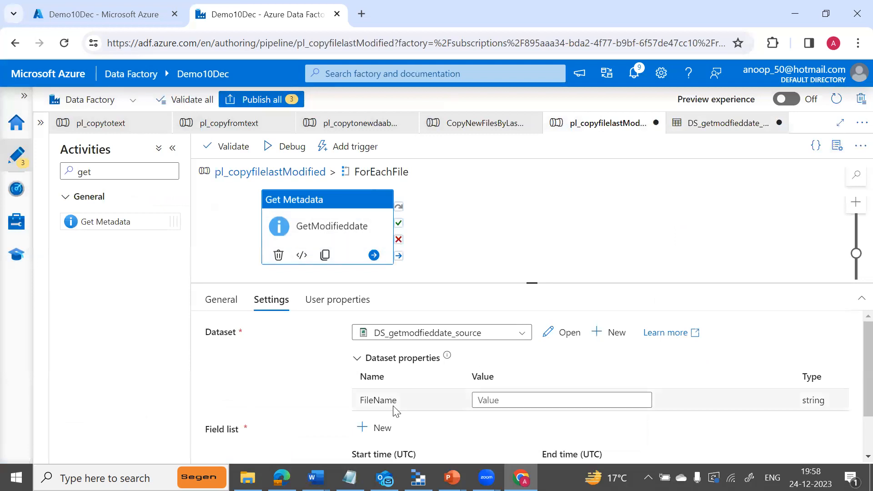
{"action": "left_click", "coordinate": [536, 399]}
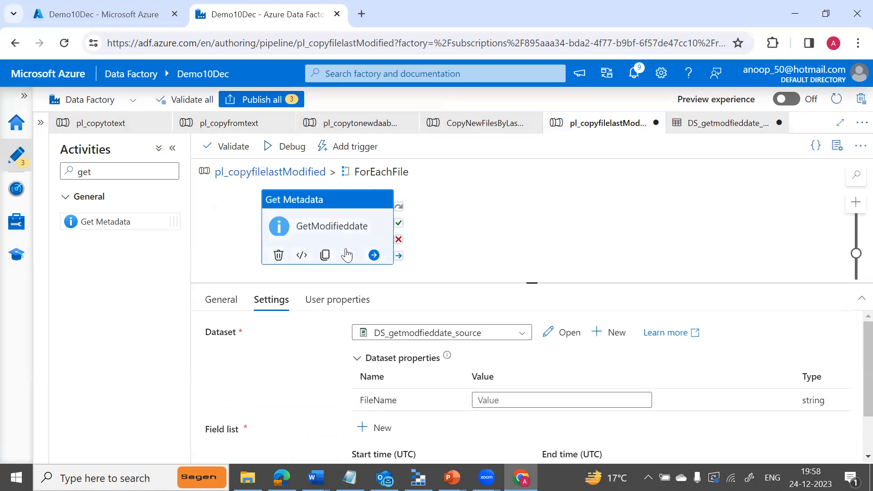
{"action": "left_click", "coordinate": [506, 400]}
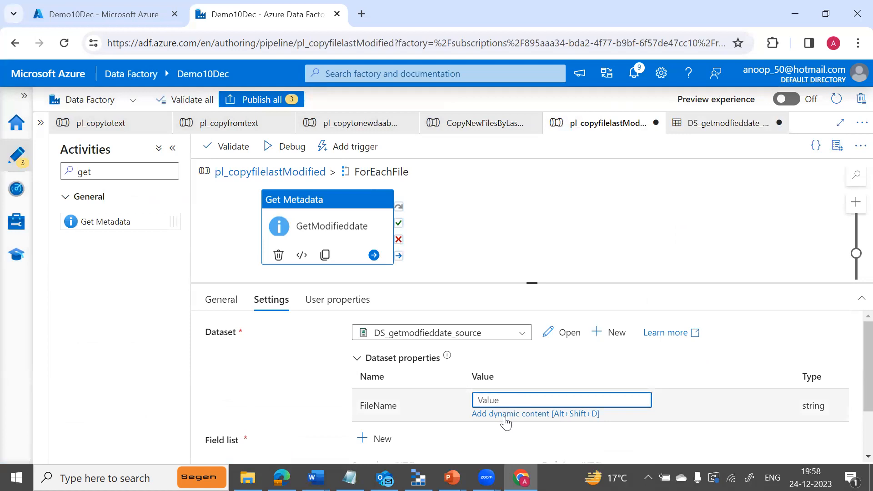
{"action": "left_click", "coordinate": [506, 414]}
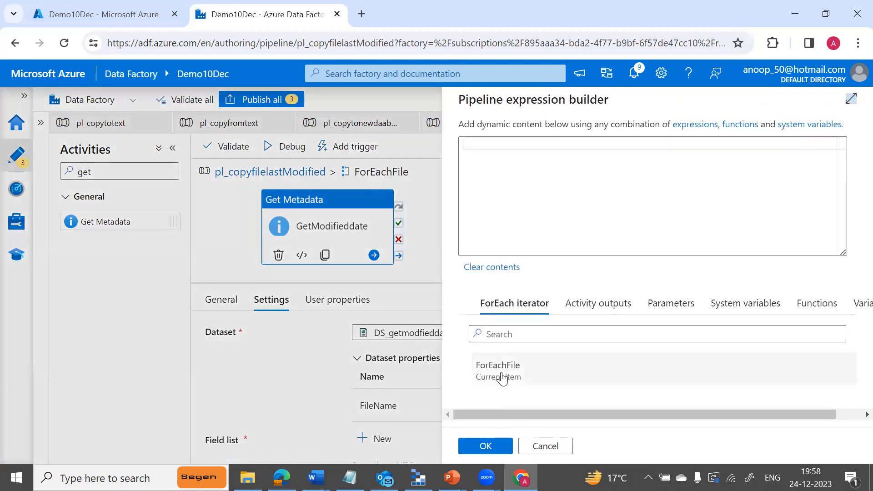
{"action": "left_click", "coordinate": [501, 373]}
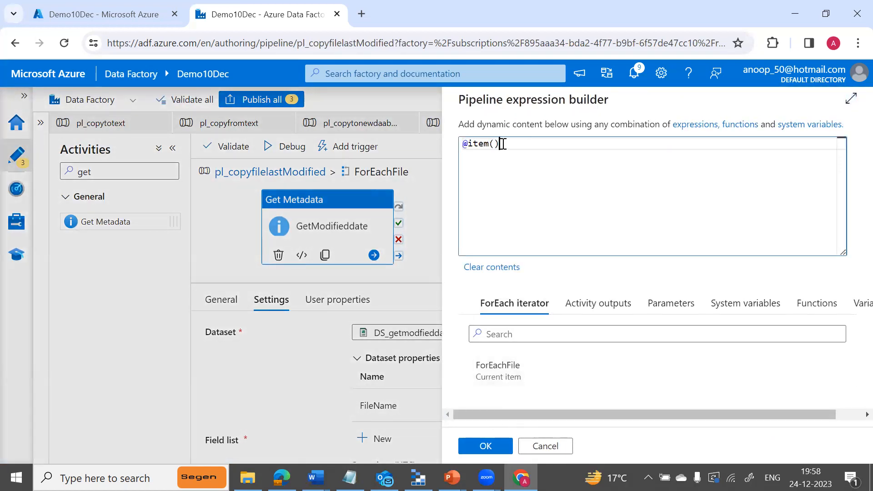
{"action": "type", "text": ".name"}
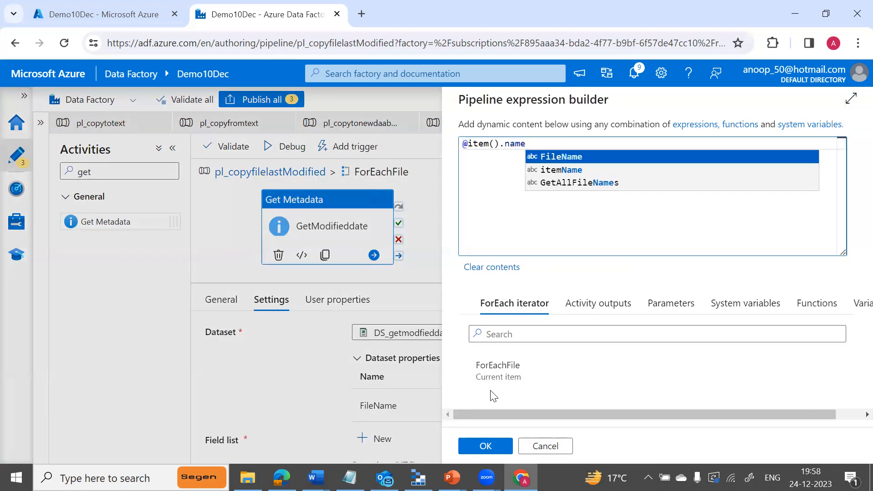
{"action": "left_click", "coordinate": [483, 447]}
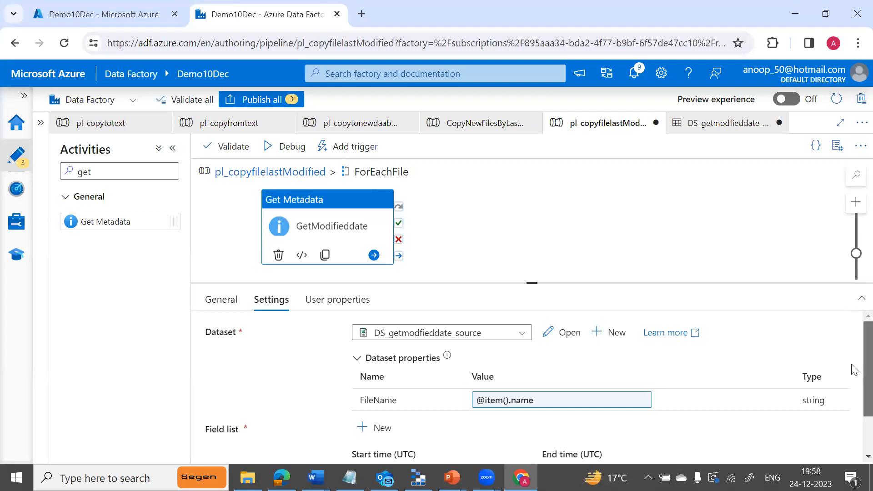
{"action": "scroll", "coordinate": [853, 368], "scroll_direction": "down", "scroll_amount": 1}
{"action": "scroll", "coordinate": [853, 323], "scroll_direction": "up", "scroll_amount": 1}
Start a debug run, dismiss the validation error, and add Last modified as the first Field list argument.
{"action": "left_click", "coordinate": [296, 151]}
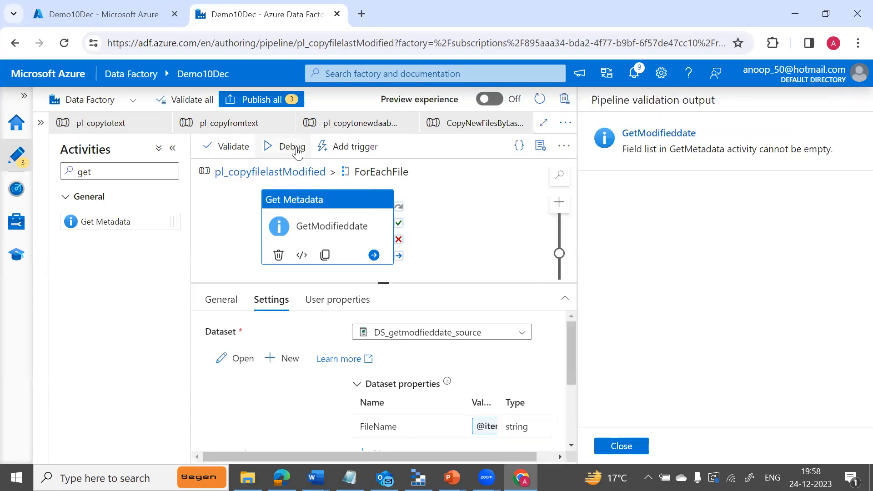
{"action": "left_click", "coordinate": [620, 445]}
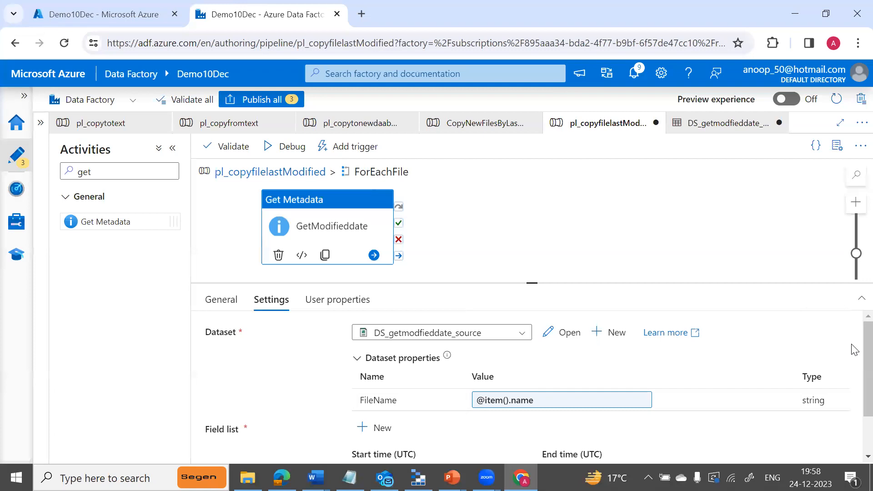
{"action": "scroll", "coordinate": [859, 360], "scroll_direction": "down", "scroll_amount": 2}
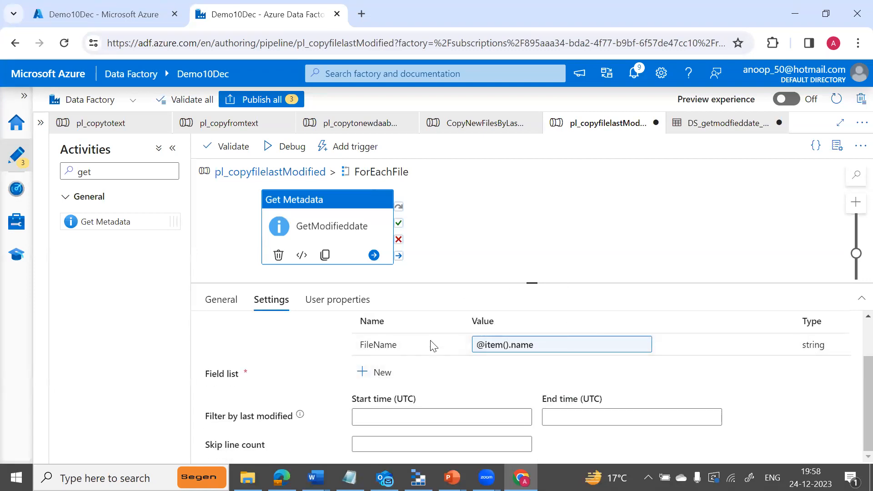
{"action": "left_click", "coordinate": [381, 374]}
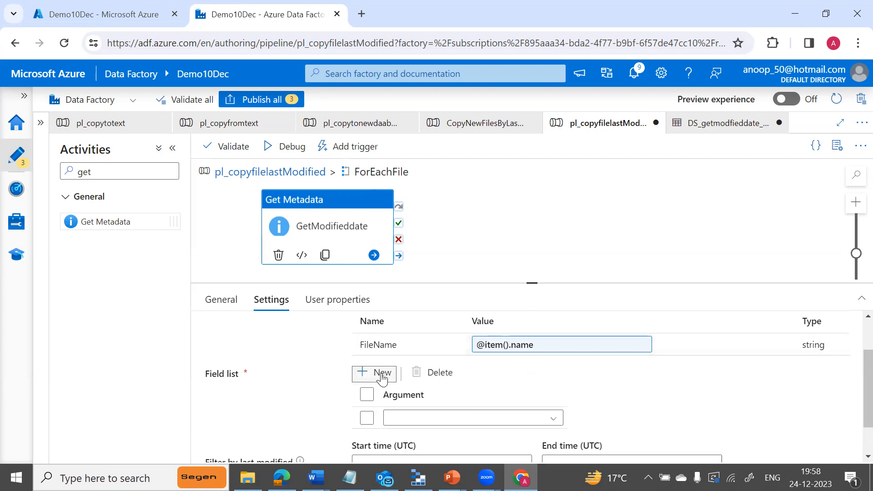
{"action": "left_click", "coordinate": [531, 421]}
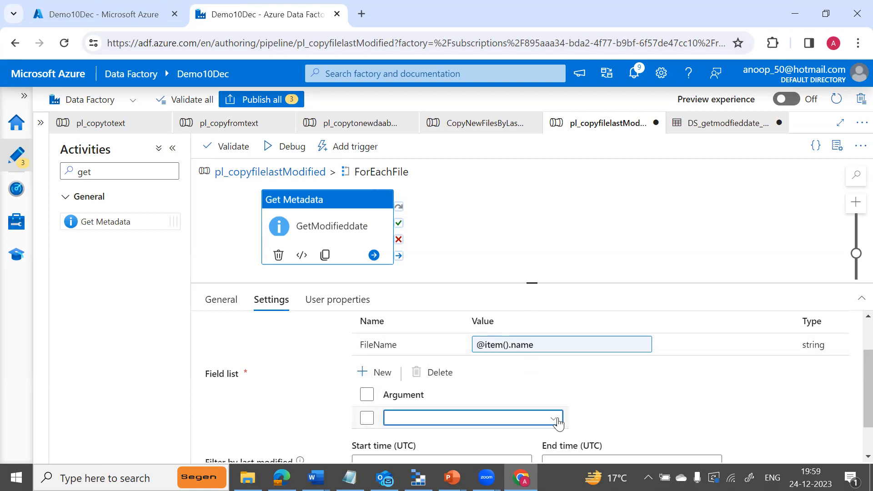
{"action": "scroll", "coordinate": [852, 391], "scroll_direction": "down", "scroll_amount": 1}
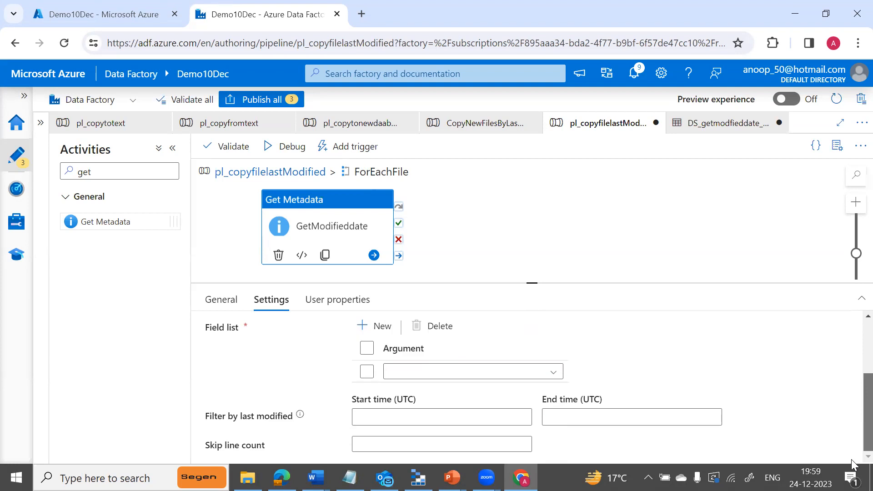
{"action": "left_click", "coordinate": [553, 372]}
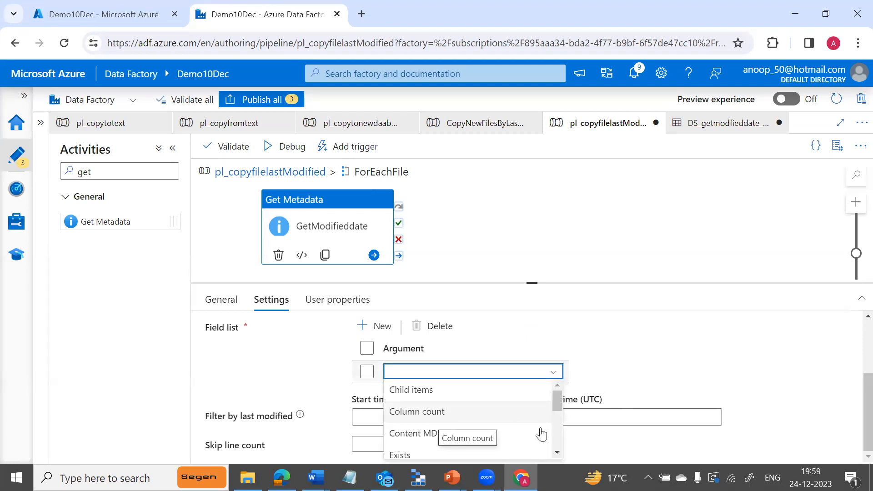
{"action": "left_click", "coordinate": [558, 438]}
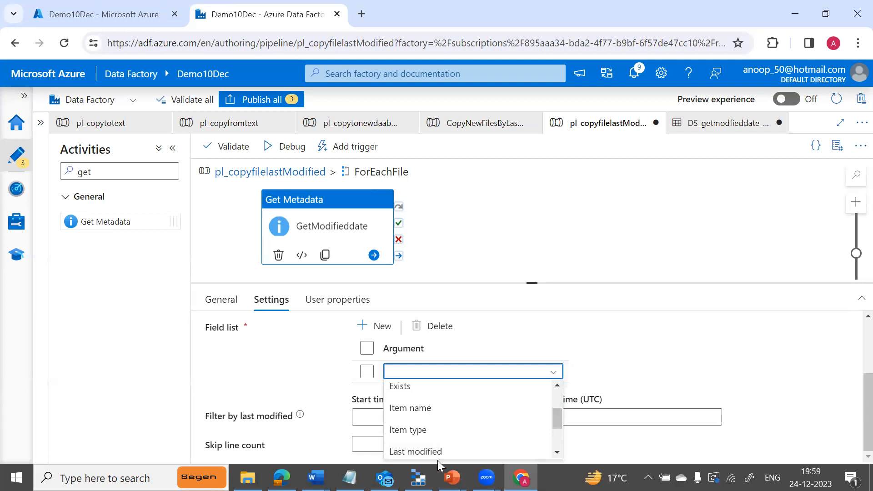
{"action": "left_click", "coordinate": [435, 446]}
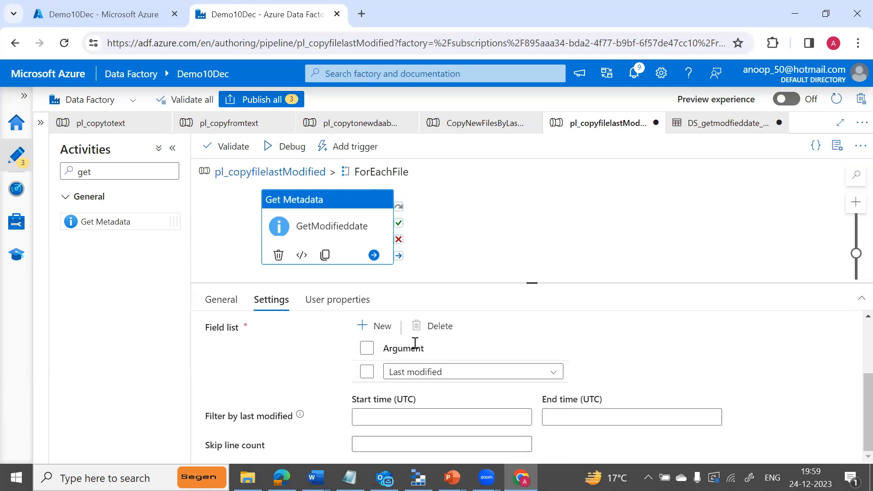
Add Item name as the second Field list argument of GetModifieddate.
{"action": "left_click", "coordinate": [382, 327]}
{"action": "left_click", "coordinate": [555, 393]}
{"action": "scroll", "coordinate": [560, 452], "scroll_direction": "down", "scroll_amount": 2}
{"action": "left_click", "coordinate": [555, 407]}
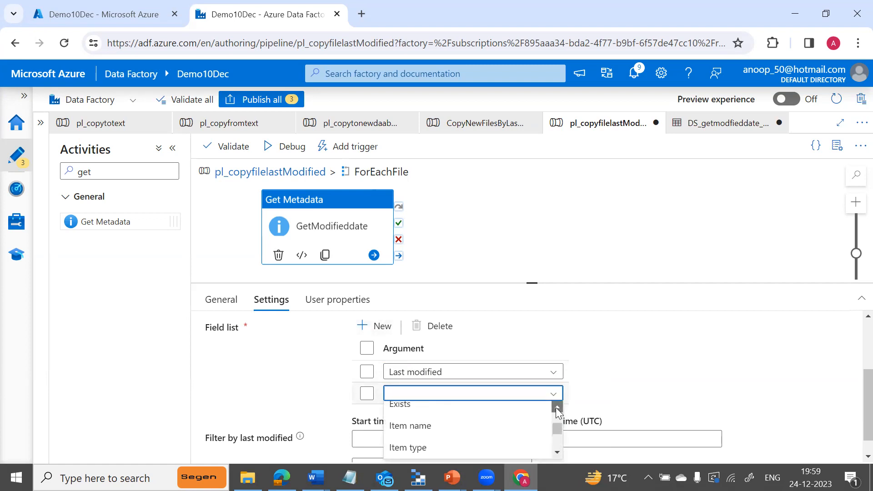
{"action": "left_click", "coordinate": [420, 443]}
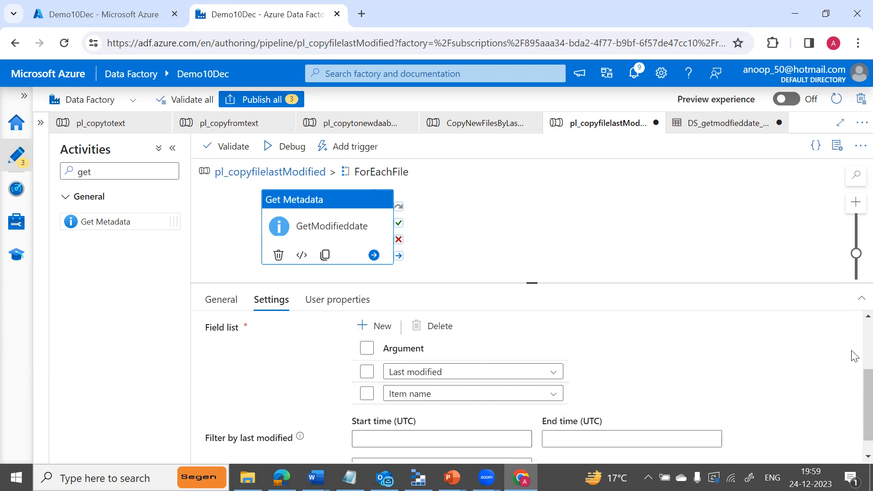
{"action": "scroll", "coordinate": [854, 426], "scroll_direction": "down", "scroll_amount": 1}
{"action": "scroll", "coordinate": [852, 387], "scroll_direction": "up", "scroll_amount": 3}
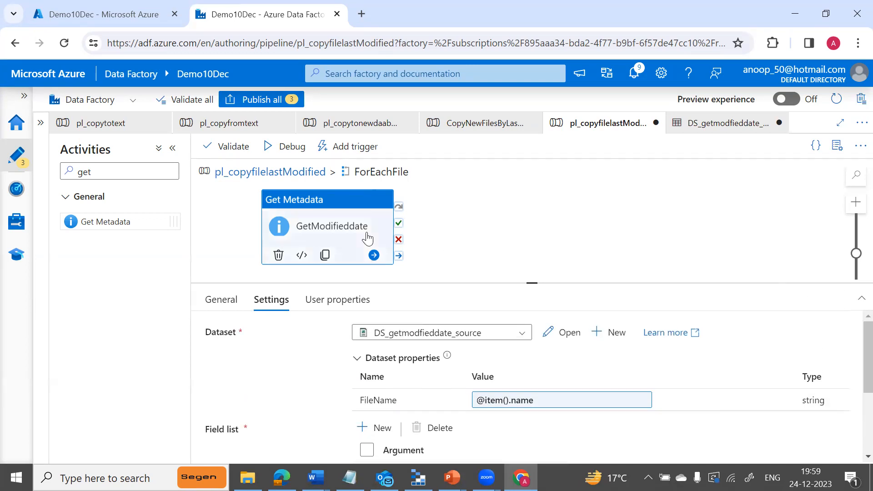
Debug the pipeline and read ForEachFile's InvalidTemplate error: 'itemName' doesn't exist, only childItems.
{"action": "left_click", "coordinate": [286, 153]}
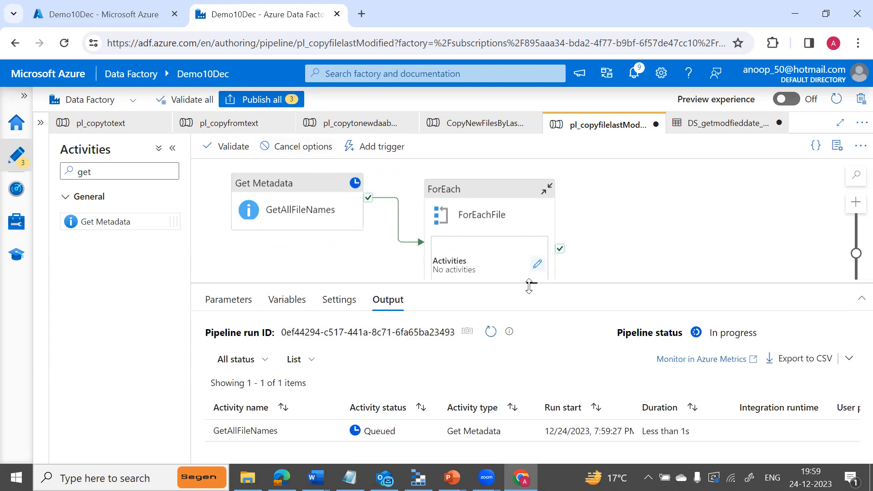
{"action": "left_click_drag", "start_coordinate": [529, 284], "coordinate": [530, 225]}
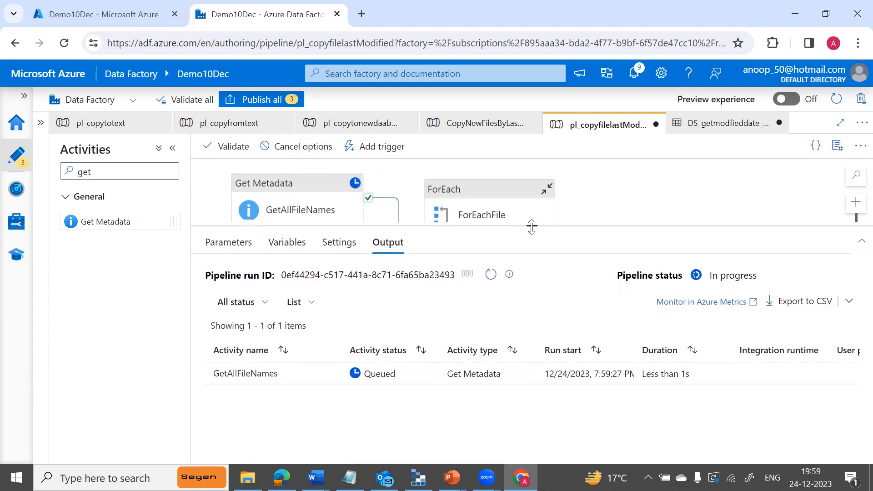
{"action": "left_click", "coordinate": [490, 275]}
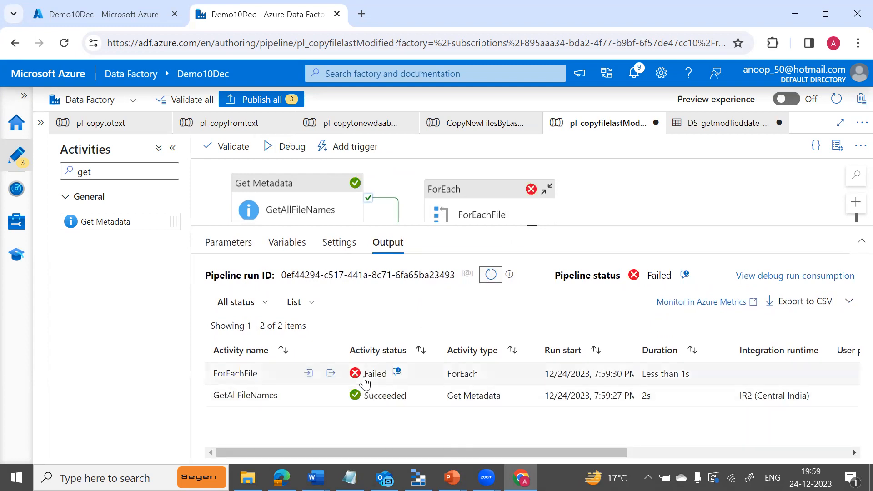
{"action": "left_click", "coordinate": [330, 373]}
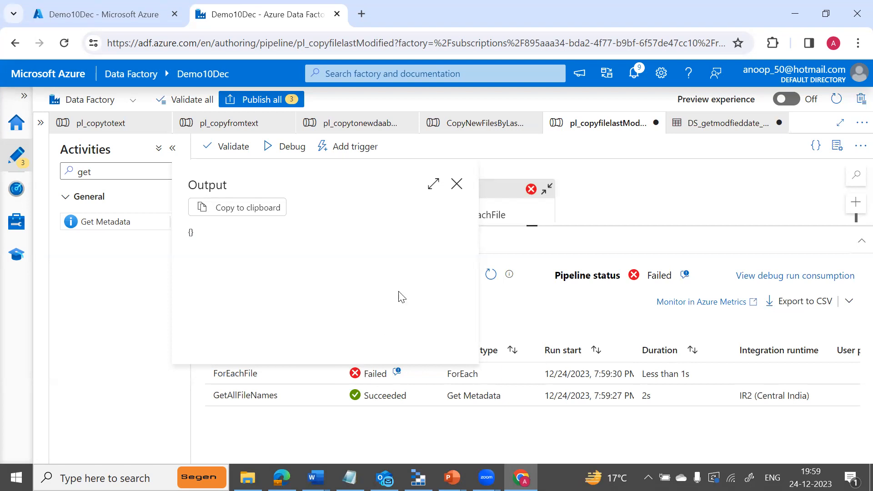
{"action": "left_click", "coordinate": [456, 184]}
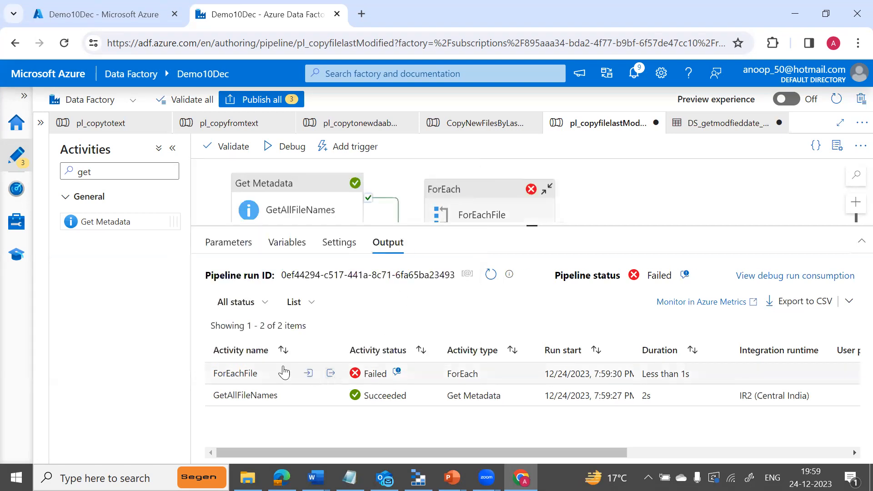
{"action": "left_click", "coordinate": [398, 373]}
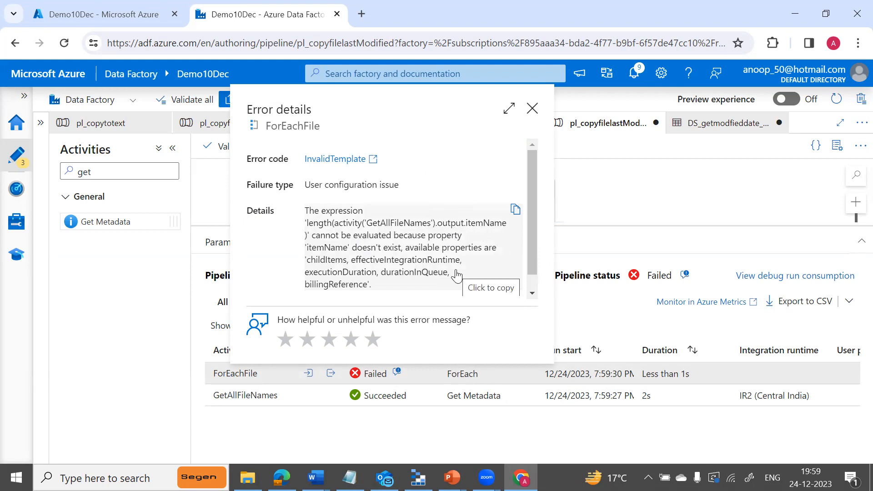
{"action": "left_click", "coordinate": [532, 109]}
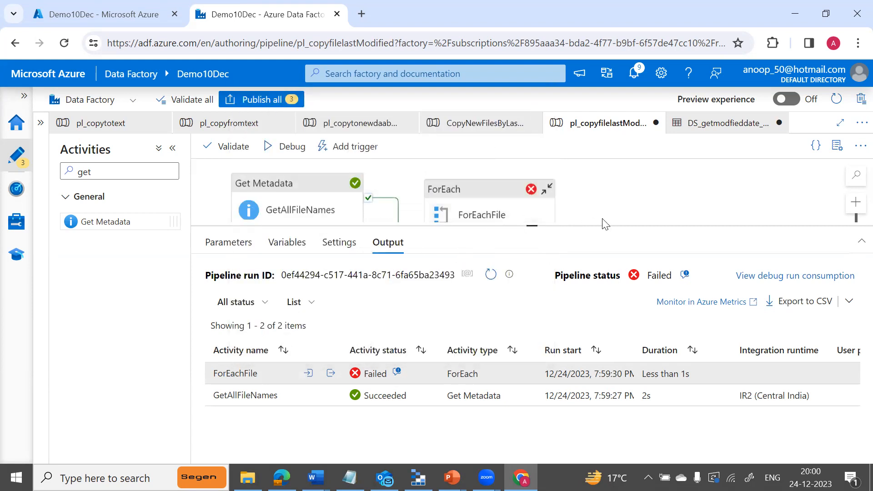
{"action": "left_click_drag", "start_coordinate": [531, 225], "coordinate": [531, 302]}
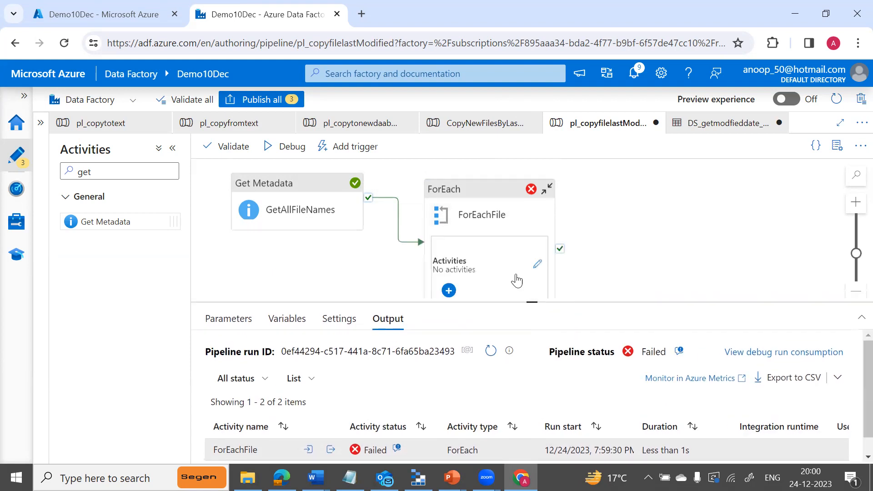
{"action": "left_click", "coordinate": [487, 221]}
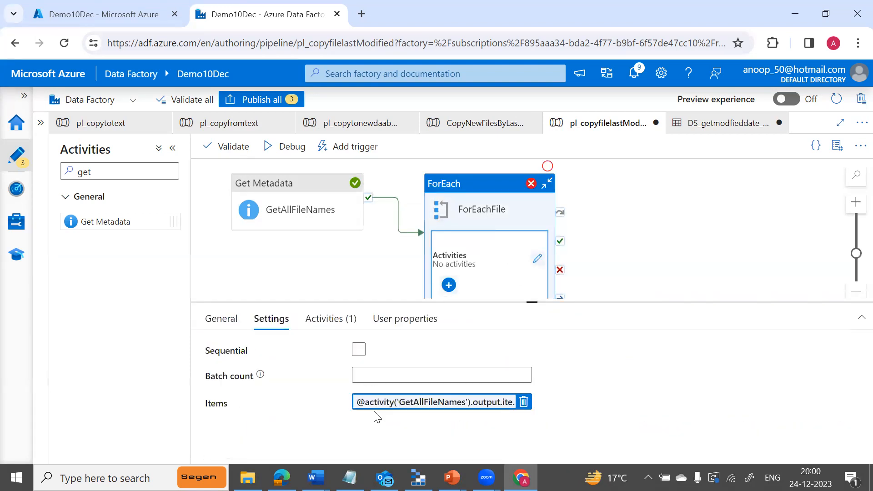
{"action": "left_click", "coordinate": [524, 403]}
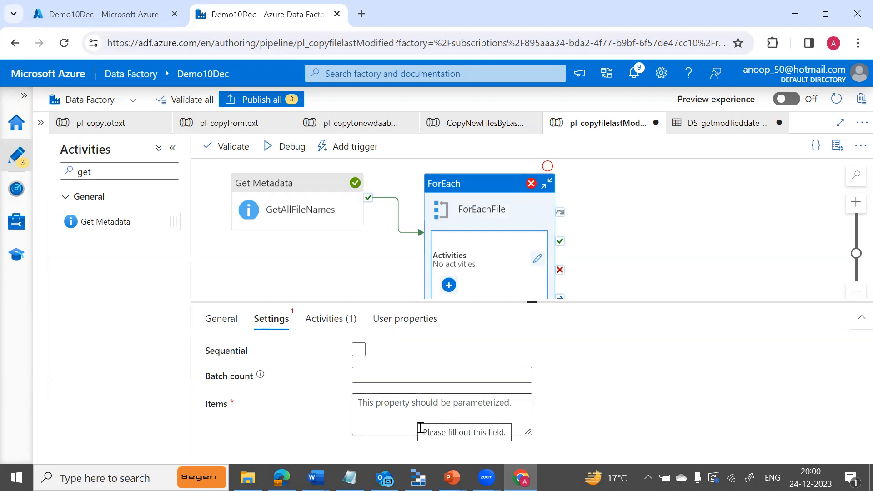
{"action": "left_click", "coordinate": [379, 416]}
{"action": "left_click", "coordinate": [391, 445]}
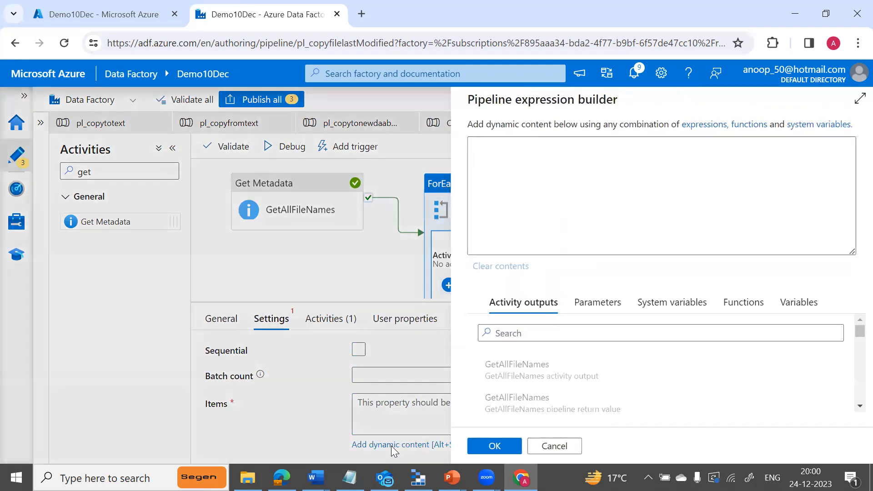
{"action": "left_click", "coordinate": [850, 408]}
{"action": "left_click", "coordinate": [850, 408]}
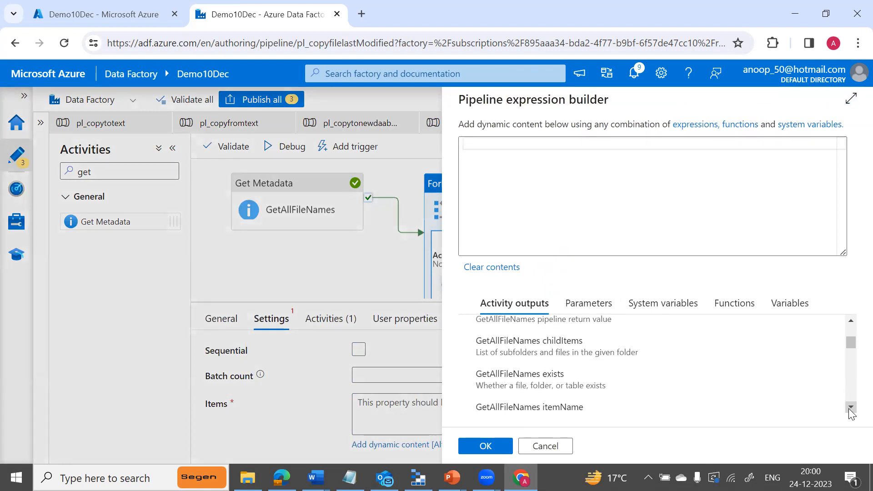
{"action": "left_click", "coordinate": [849, 407]}
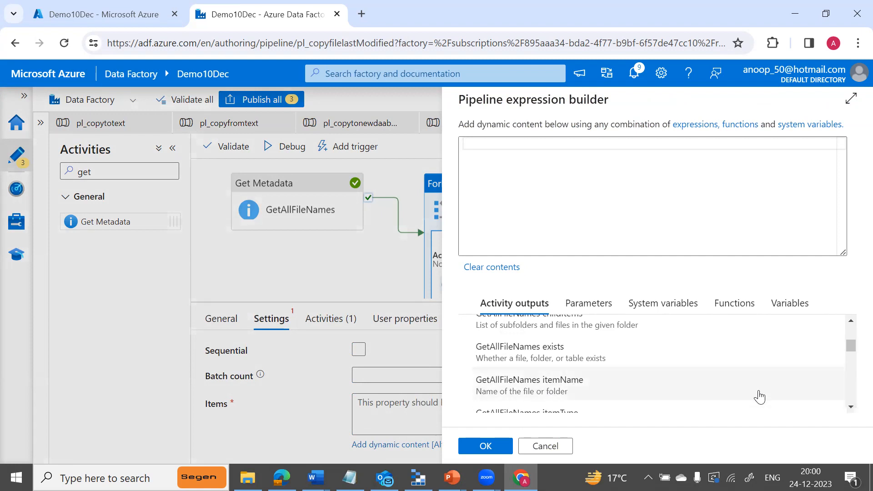
{"action": "left_click", "coordinate": [850, 407]}
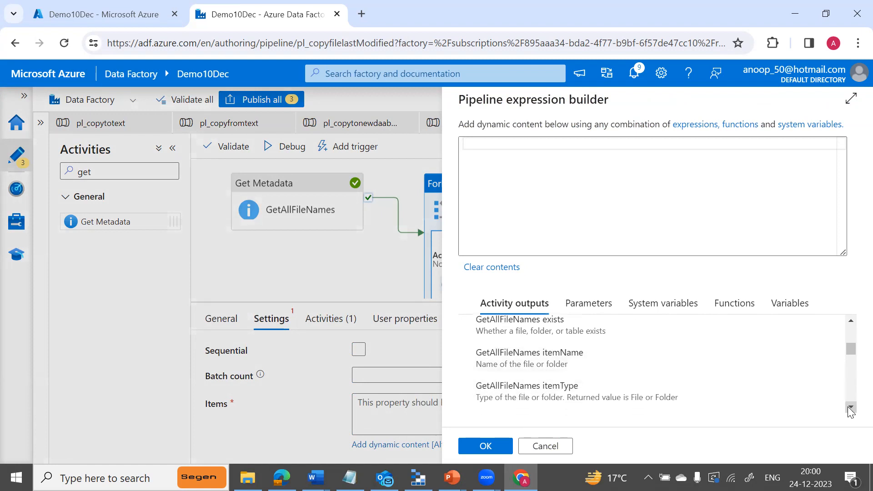
{"action": "left_click", "coordinate": [532, 371]}
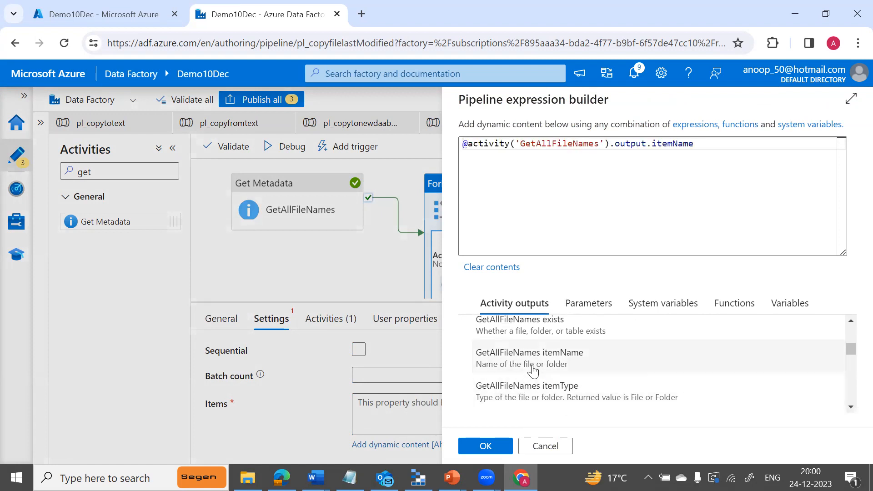
{"action": "left_click", "coordinate": [498, 447]}
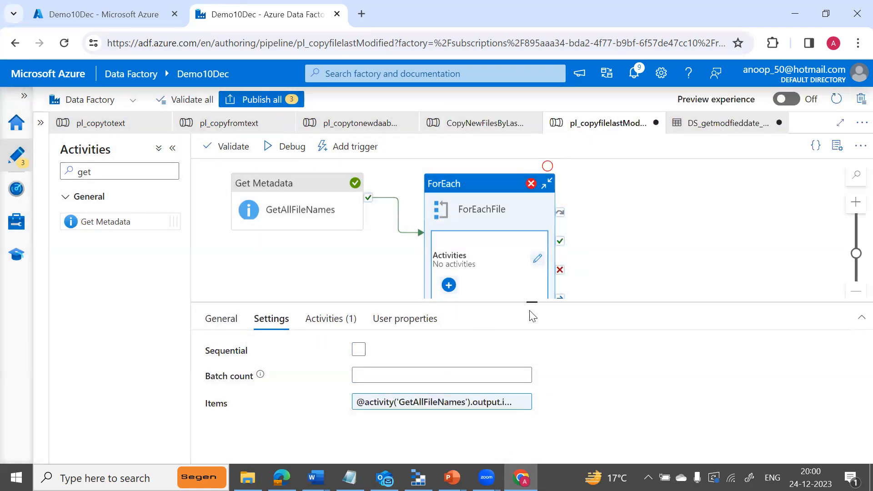
{"action": "mouse_move", "coordinate": [531, 302]}
{"action": "left_mouse_down"}
{"action": "mouse_move", "coordinate": [533, 344]}
{"action": "mouse_move", "coordinate": [532, 312]}
{"action": "left_mouse_up"}
{"action": "left_click", "coordinate": [287, 155]}
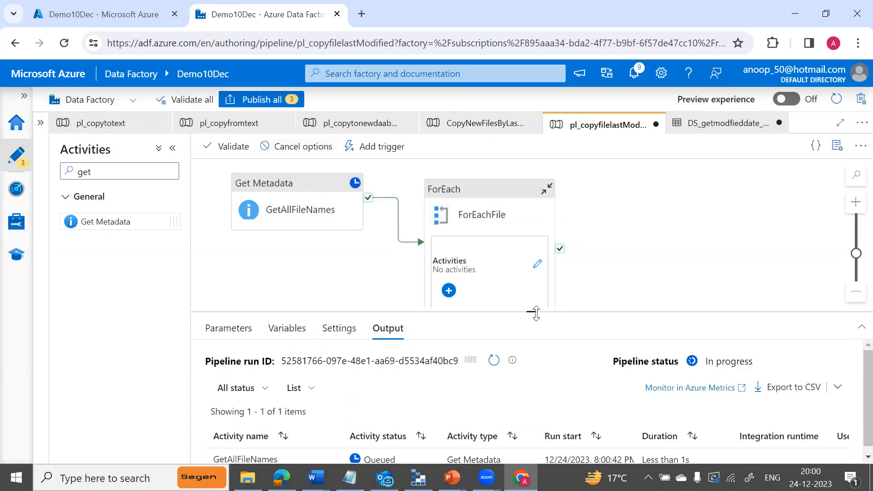
Refresh the run results and read ForEachFile's repeated 'itemName' doesn't exist error.
{"action": "left_click_drag", "start_coordinate": [533, 312], "coordinate": [543, 247]}
{"action": "left_click", "coordinate": [494, 297]}
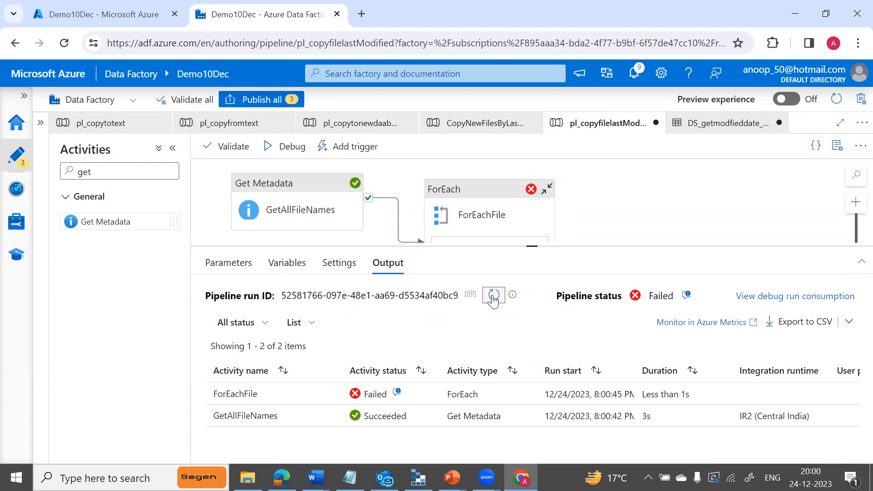
{"action": "left_click", "coordinate": [397, 392]}
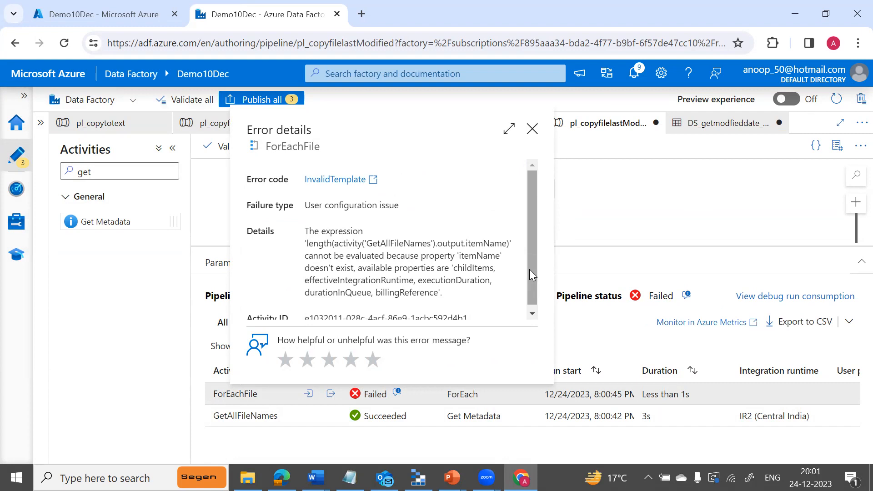
{"action": "left_click_drag", "start_coordinate": [529, 269], "coordinate": [530, 228]}
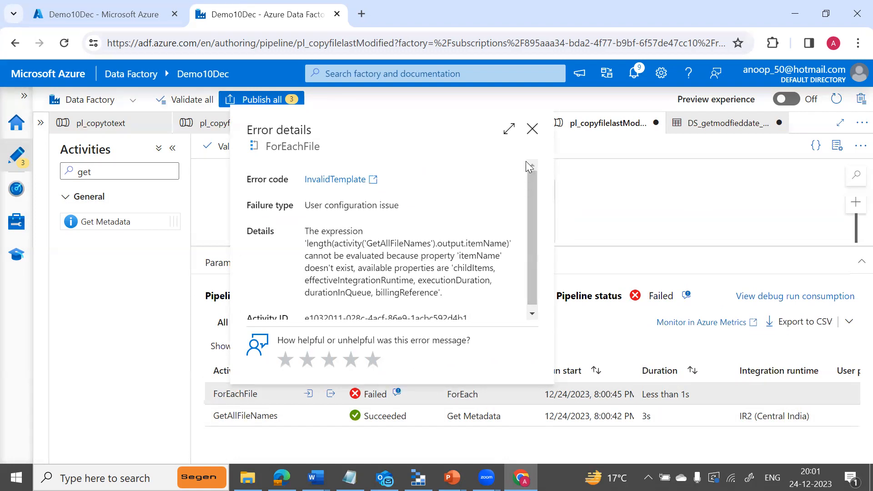
{"action": "left_click", "coordinate": [531, 130]}
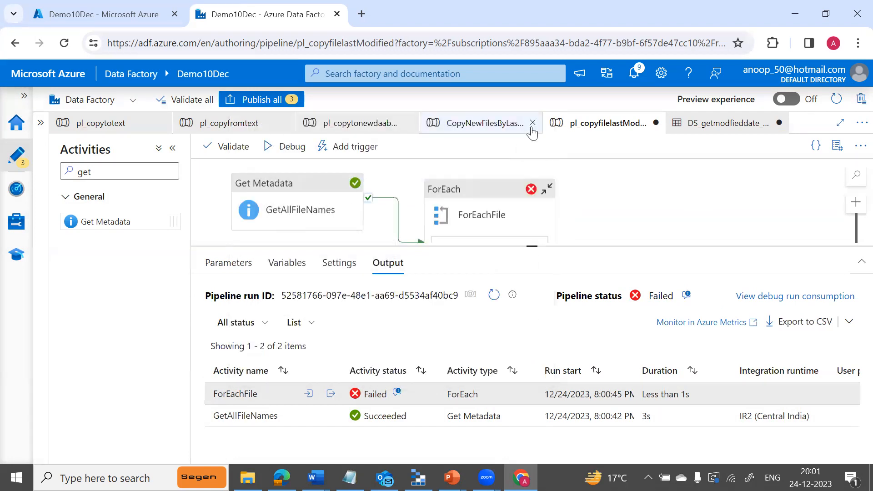
Close the copy-new-files pipeline tab and bring up ForEachFile's Items expression in Settings.
{"action": "left_click", "coordinate": [532, 125]}
{"action": "left_click_drag", "start_coordinate": [531, 248], "coordinate": [534, 310]}
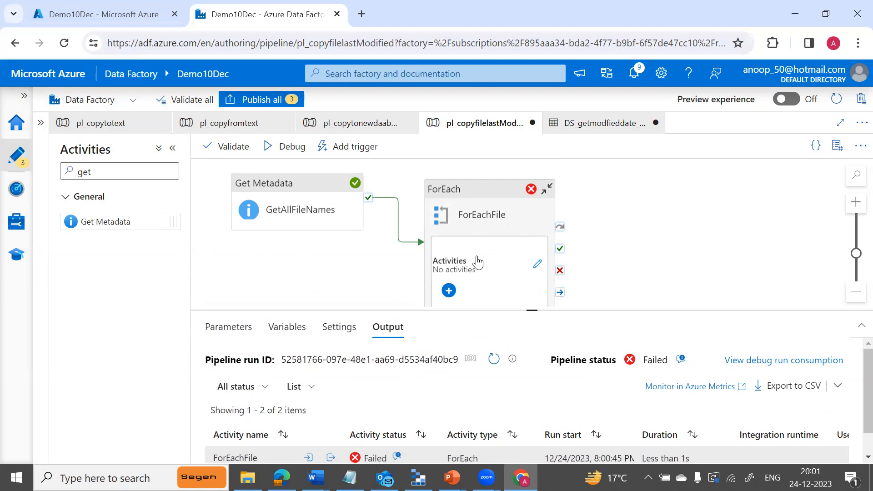
{"action": "left_click", "coordinate": [472, 217]}
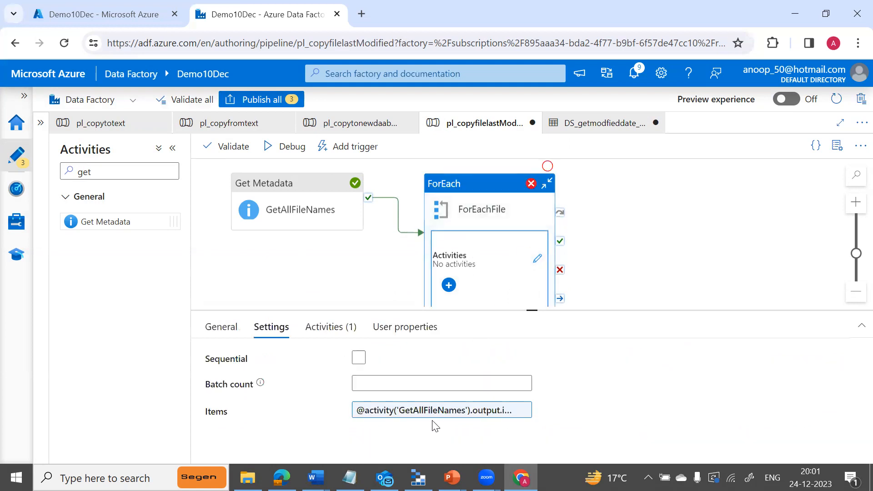
{"action": "left_click", "coordinate": [323, 330]}
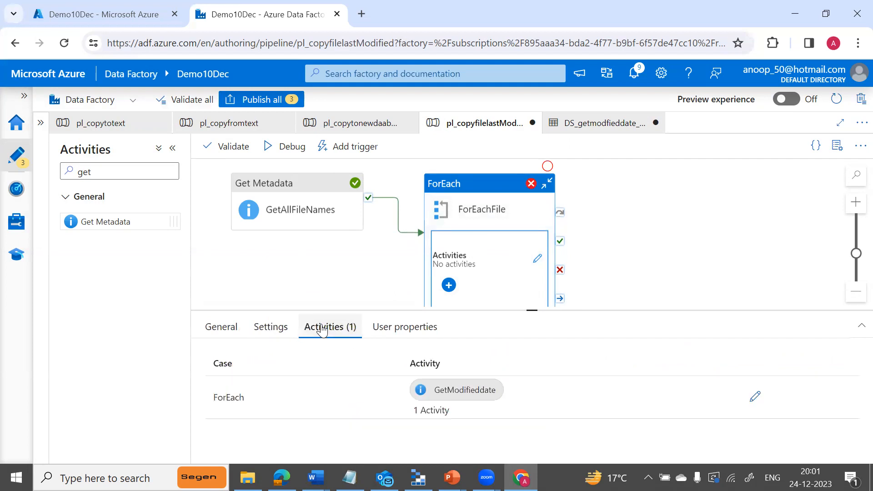
{"action": "left_click", "coordinate": [285, 334]}
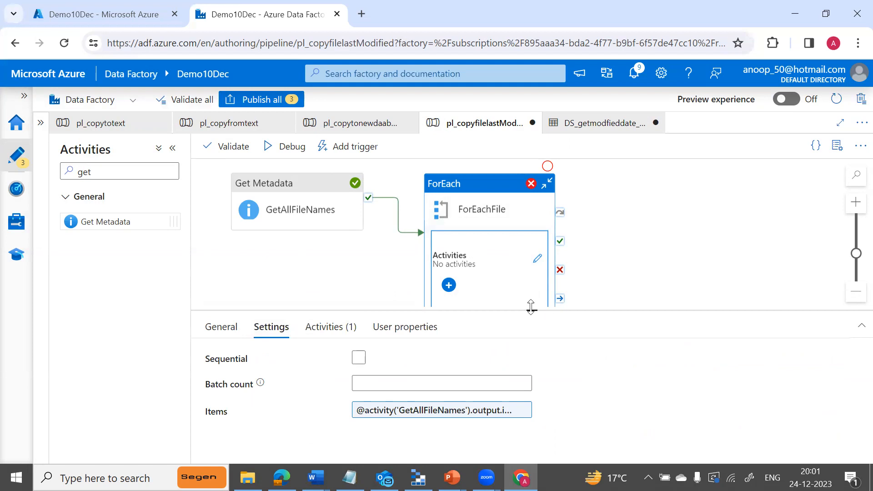
{"action": "left_click_drag", "start_coordinate": [531, 307], "coordinate": [531, 232]}
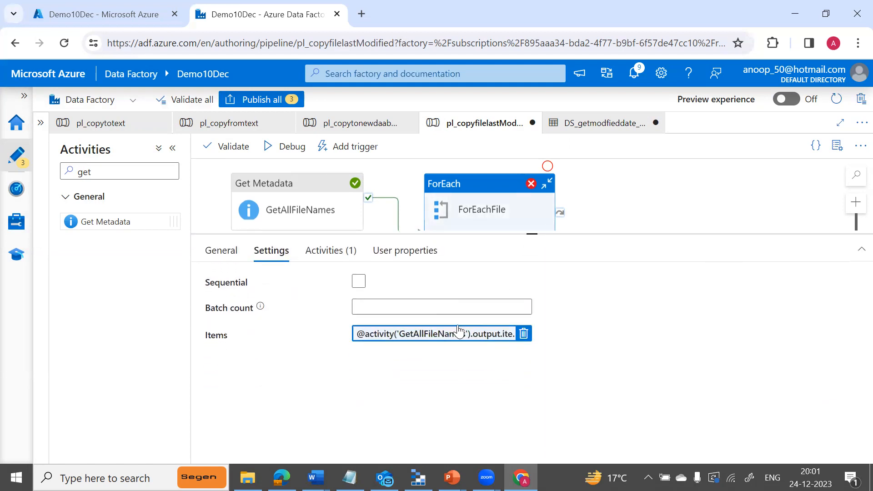
{"action": "left_click", "coordinate": [431, 334]}
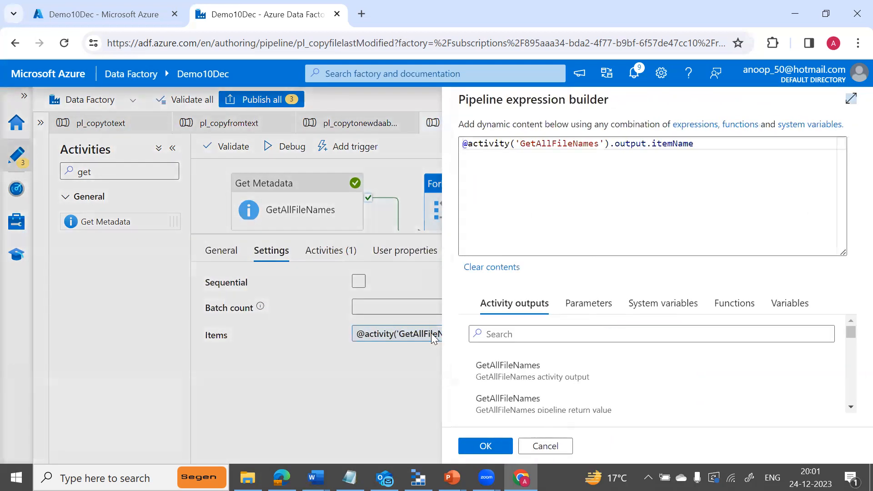
{"action": "left_click", "coordinate": [850, 407]}
{"action": "left_click", "coordinate": [851, 407]}
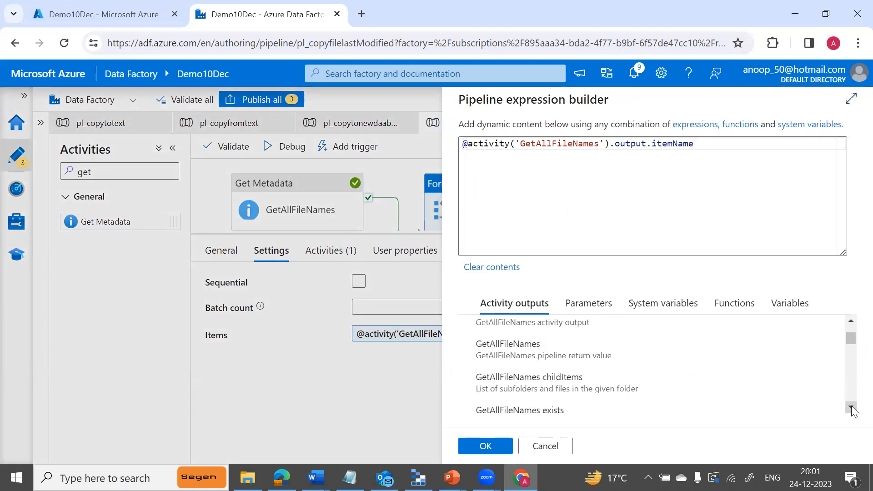
{"action": "left_click", "coordinate": [850, 407]}
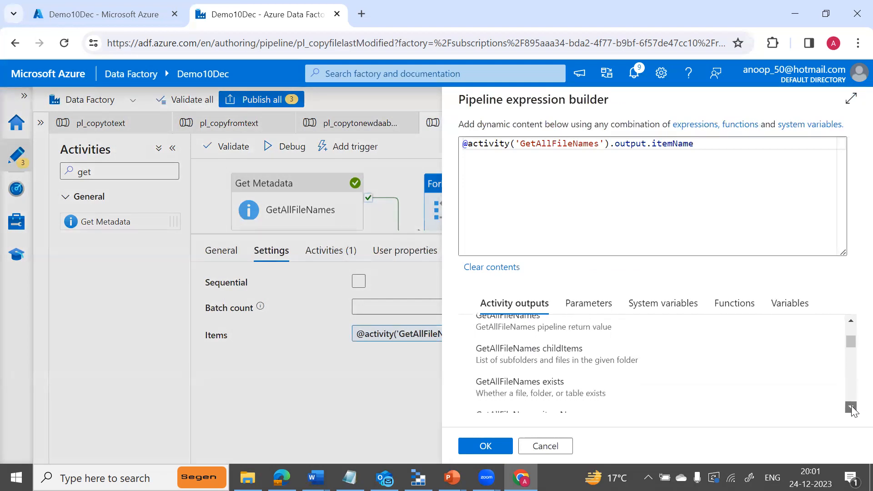
{"action": "left_click", "coordinate": [851, 407]}
{"action": "left_click", "coordinate": [850, 407]}
{"action": "left_click", "coordinate": [850, 407]}
{"action": "left_click", "coordinate": [851, 406]}
{"action": "left_click", "coordinate": [851, 406]}
{"action": "left_click", "coordinate": [851, 407]}
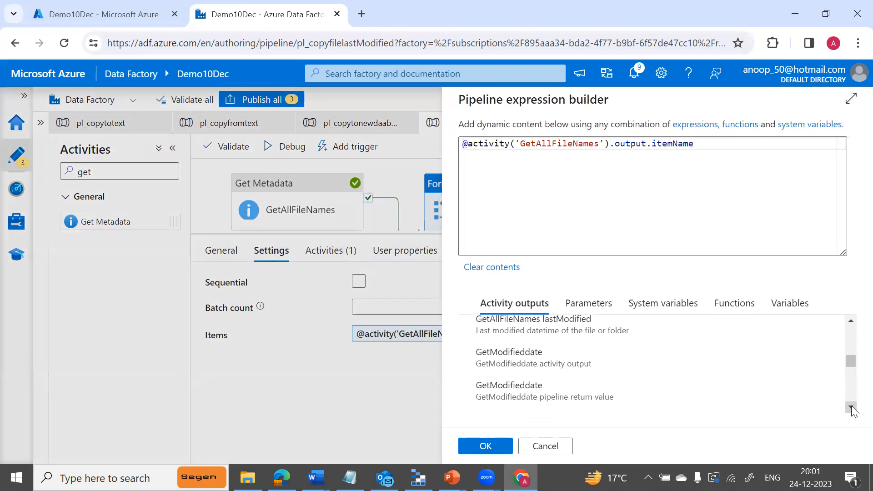
{"action": "left_click", "coordinate": [850, 407]}
{"action": "left_click", "coordinate": [850, 407]}
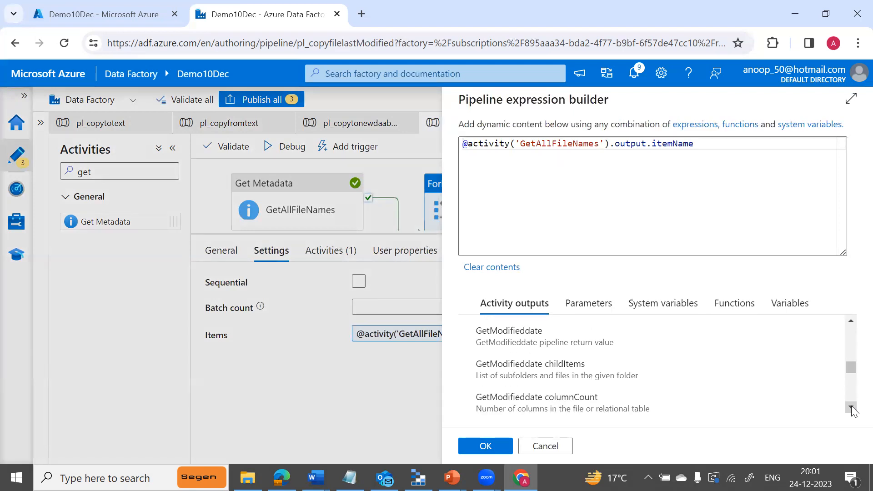
{"action": "left_click", "coordinate": [850, 407]}
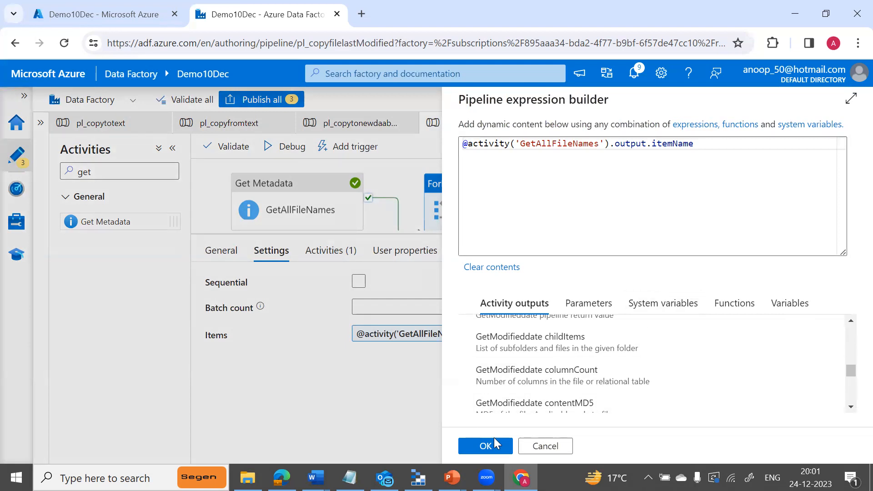
{"action": "left_click", "coordinate": [531, 447]}
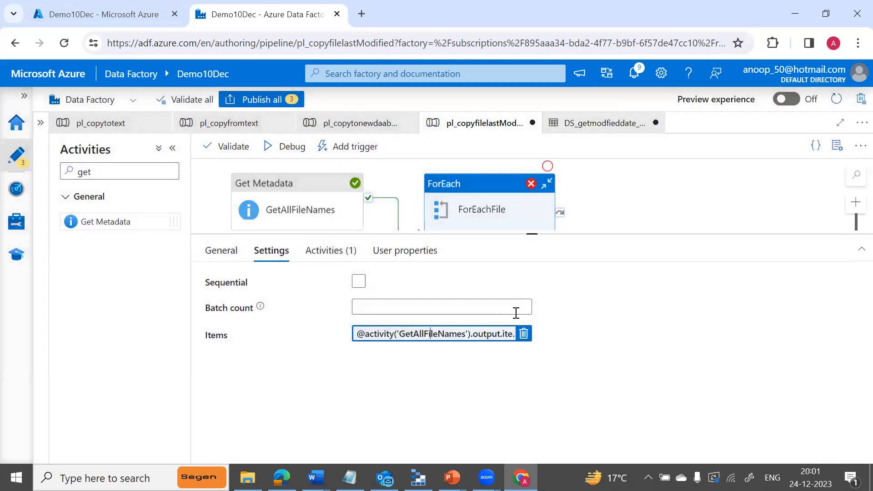
Clear ForEachFile's Items expression, leaving the field empty.
{"action": "left_click", "coordinate": [523, 54]}
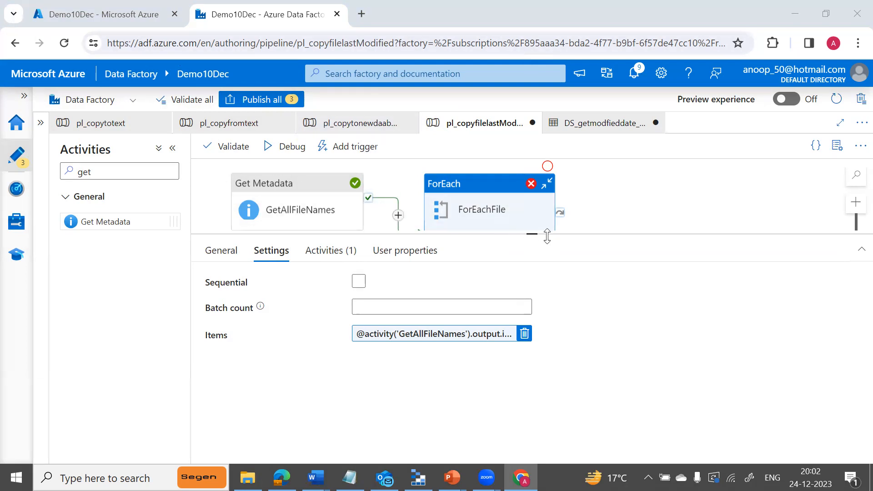
{"action": "left_click_drag", "start_coordinate": [531, 231], "coordinate": [521, 296]}
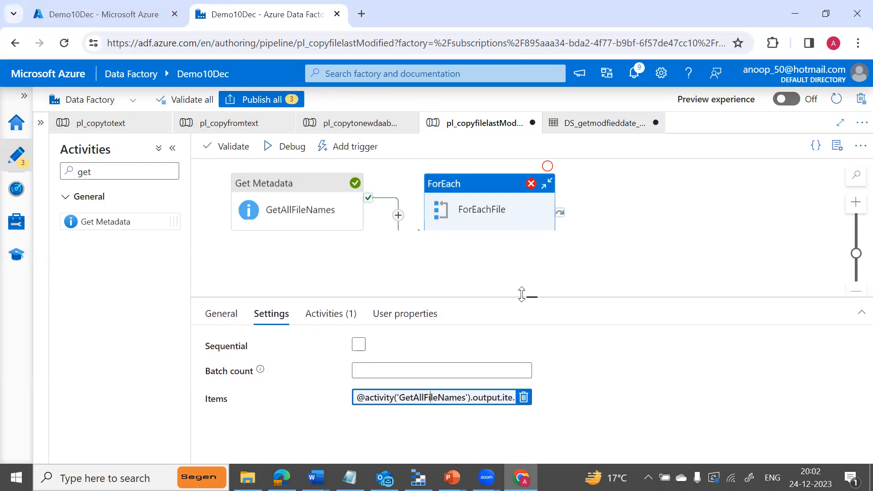
{"action": "left_click", "coordinate": [523, 397]}
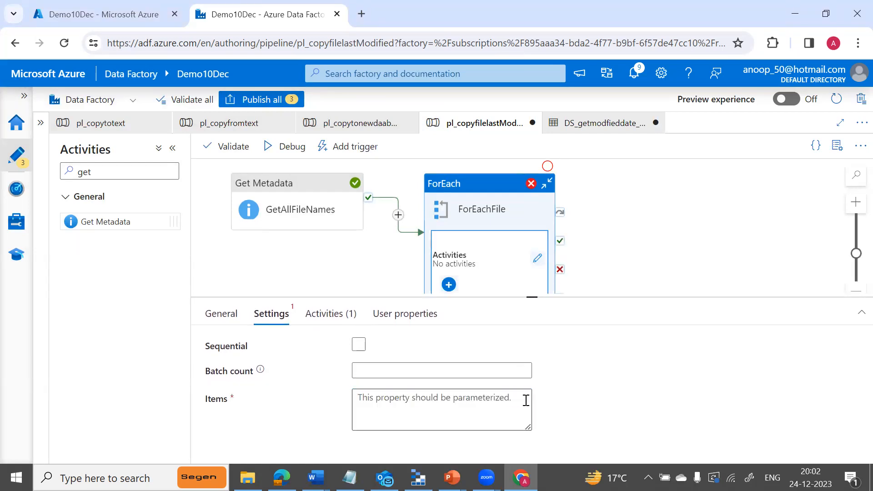
{"action": "left_click", "coordinate": [526, 400]}
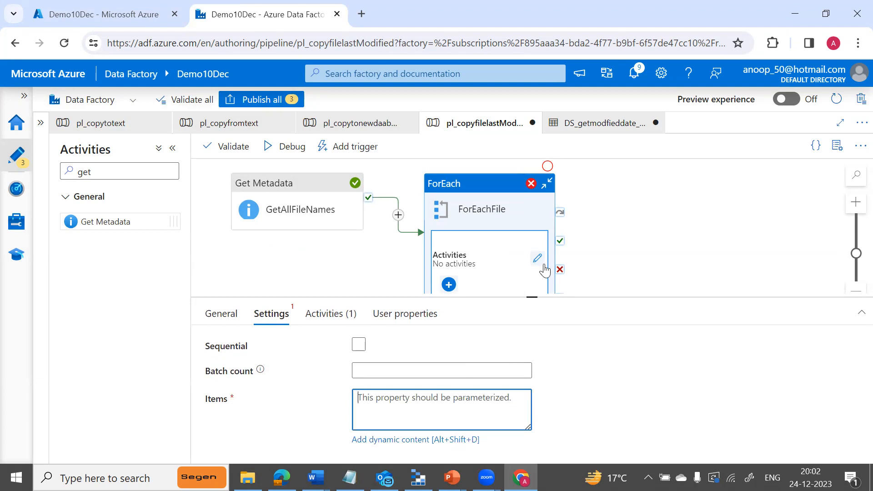
Delete the GetModifieddate activity inside the ForEachFile loop and return to pl_copyfilelastModified.
{"action": "left_click", "coordinate": [501, 281]}
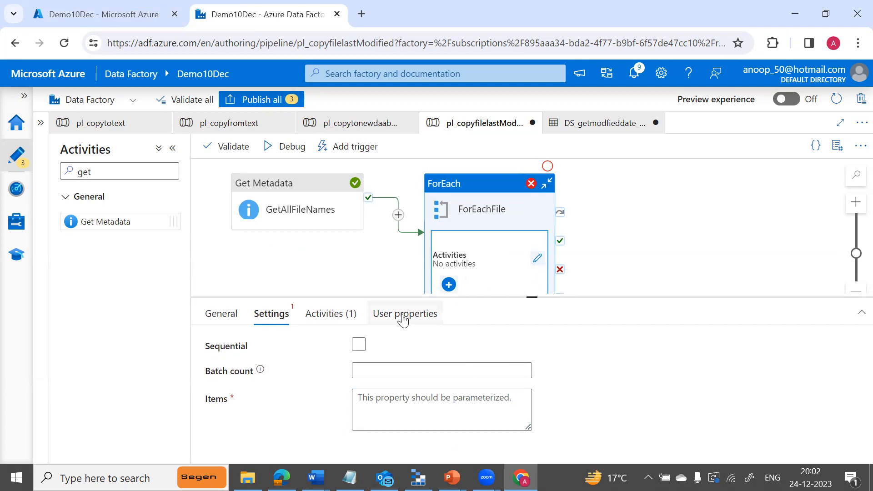
{"action": "left_click", "coordinate": [537, 258]}
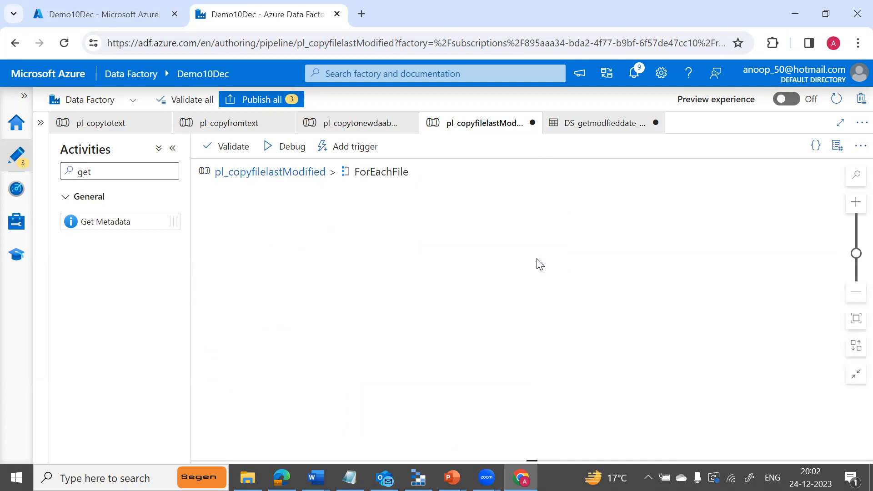
{"action": "left_click", "coordinate": [532, 203]}
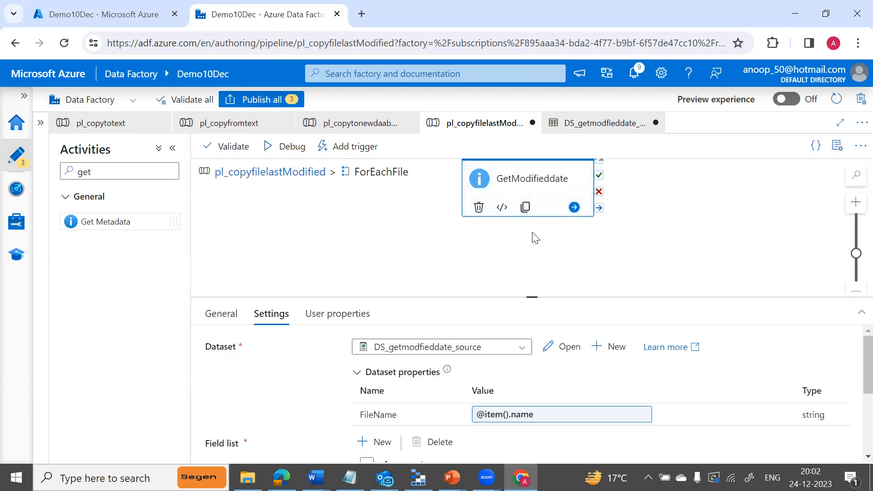
{"action": "key", "text": "Delete"}
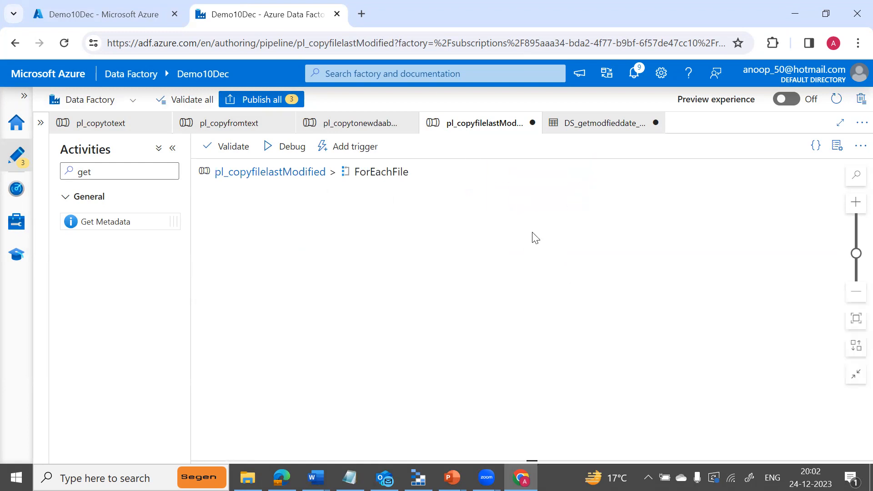
{"action": "left_click", "coordinate": [268, 173]}
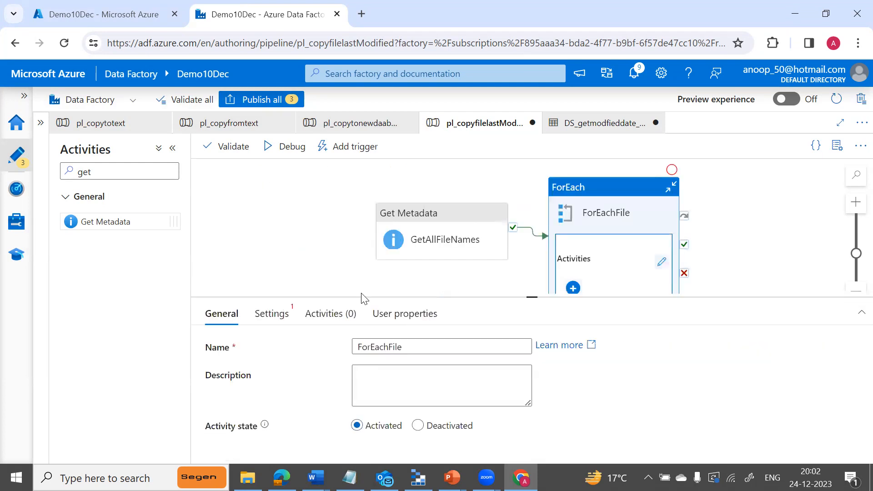
{"action": "left_click", "coordinate": [421, 389]}
{"action": "left_click", "coordinate": [270, 313]}
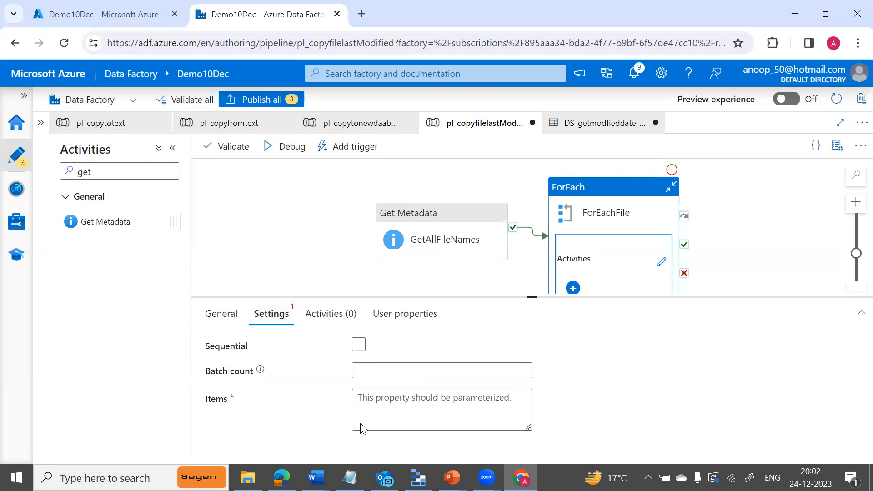
{"action": "left_click", "coordinate": [414, 408]}
{"action": "left_click", "coordinate": [435, 439]}
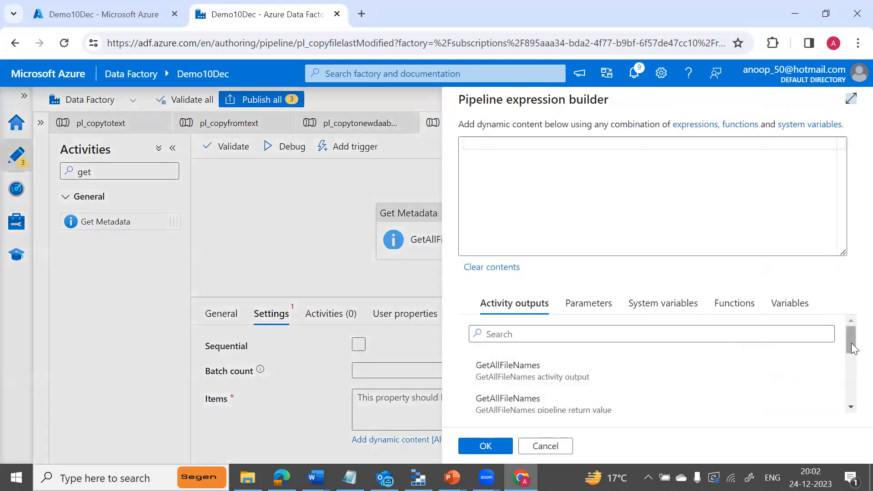
{"action": "left_click_drag", "start_coordinate": [853, 352], "coordinate": [852, 389]}
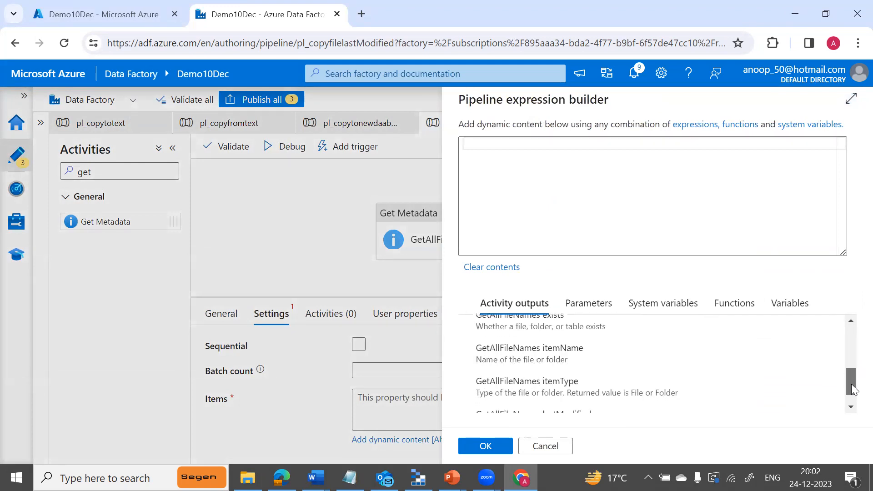
{"action": "left_click", "coordinate": [539, 362]}
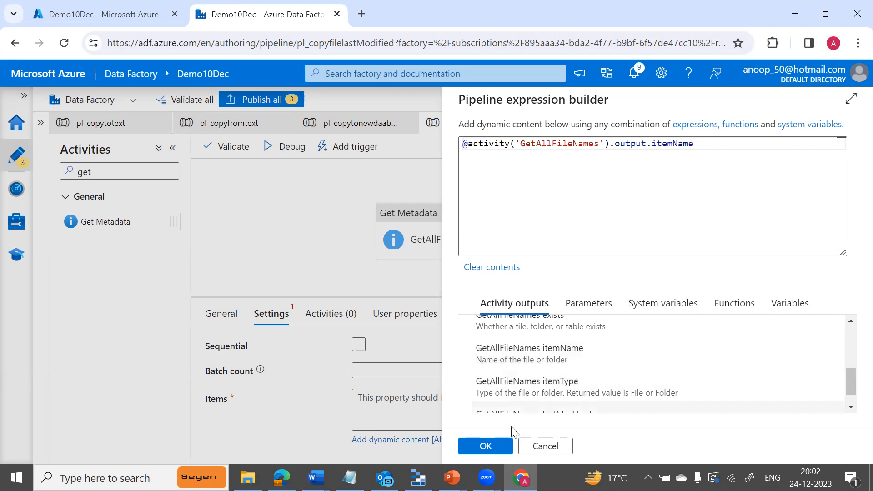
{"action": "left_click", "coordinate": [485, 445]}
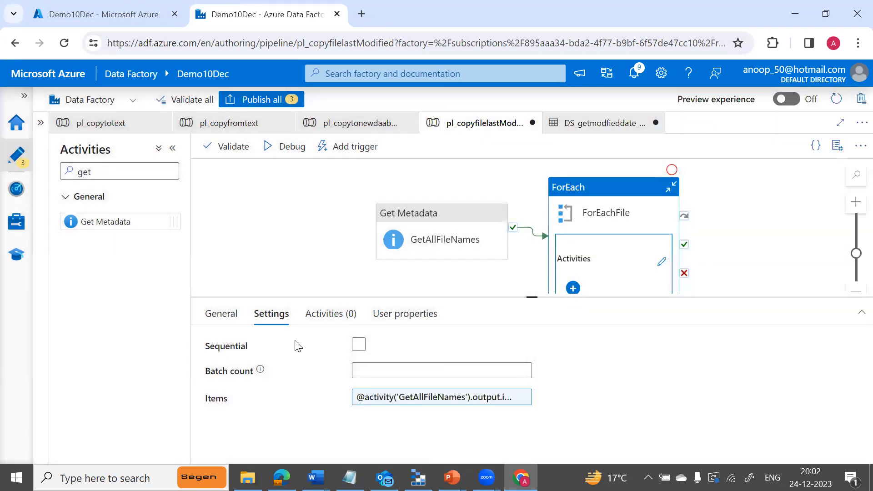
Run a debug check, dismiss the validation results, and enter ForEachFile's empty inner canvas.
{"action": "left_click", "coordinate": [222, 321]}
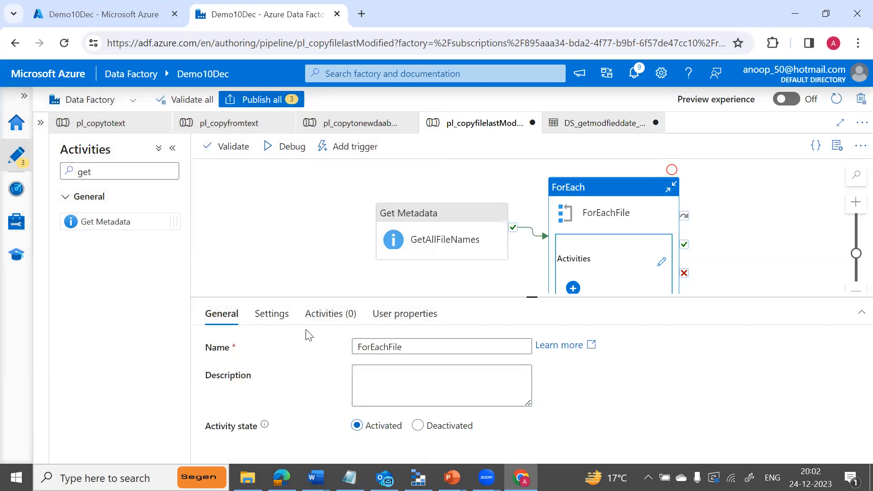
{"action": "left_click", "coordinate": [293, 148]}
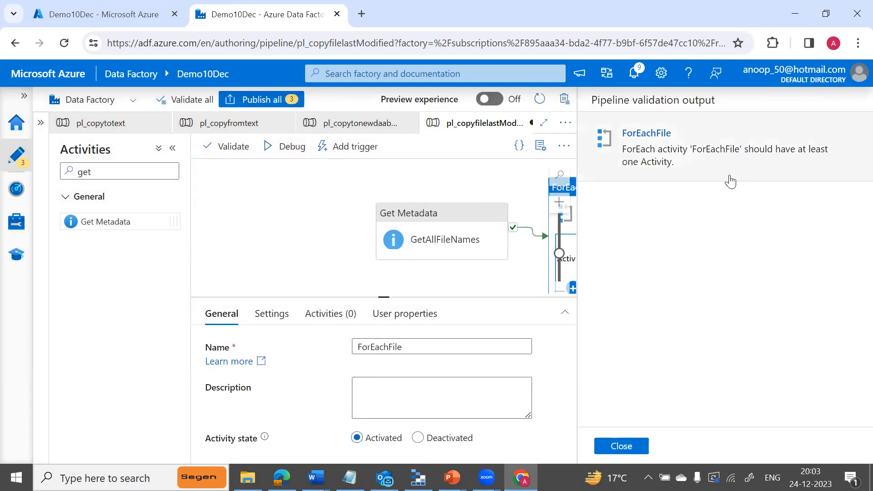
{"action": "left_click", "coordinate": [620, 446]}
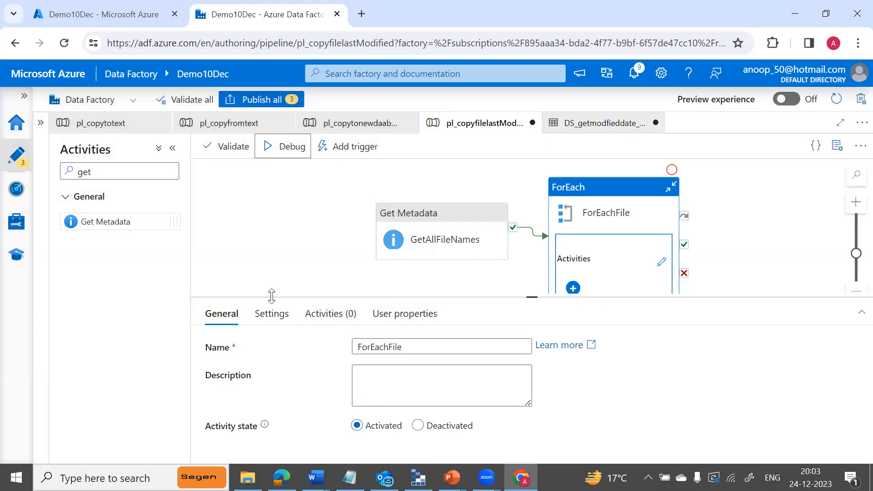
{"action": "left_click", "coordinate": [660, 262]}
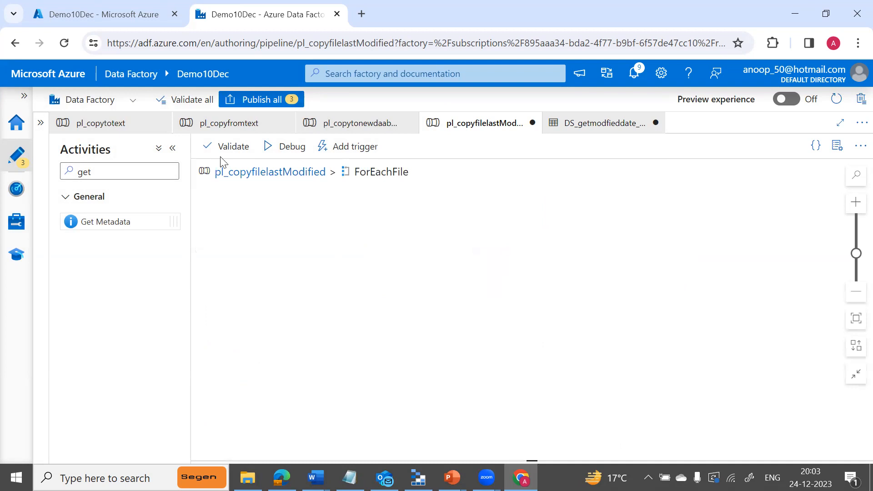
Add a Get Metadata activity inside the loop using the DS_getmodfieddate_source dataset.
{"action": "left_click_drag", "start_coordinate": [113, 220], "coordinate": [447, 228]}
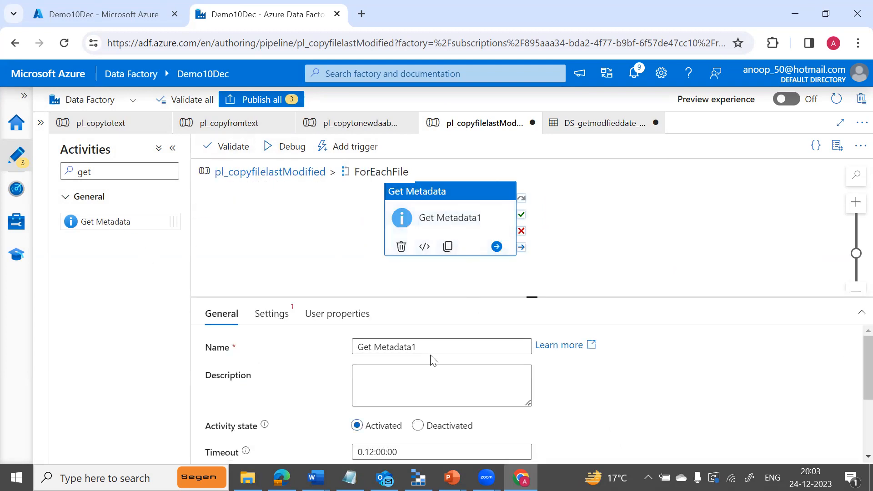
{"action": "left_click", "coordinate": [278, 318]}
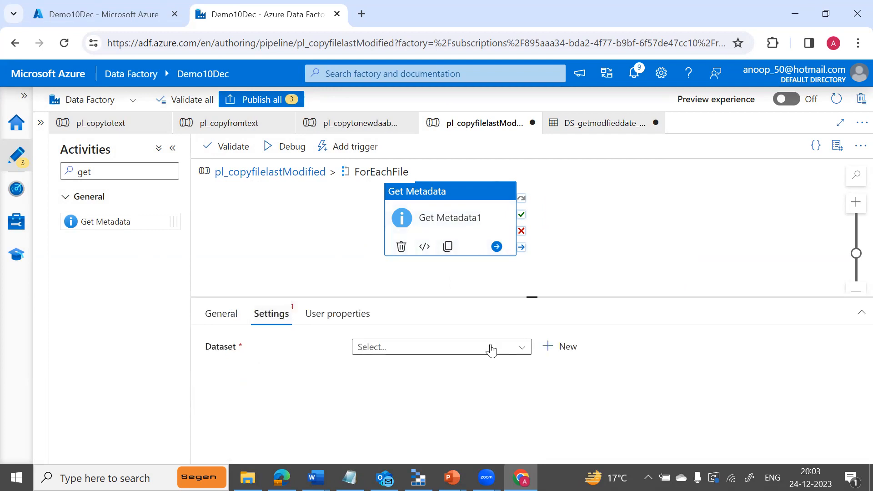
{"action": "left_click", "coordinate": [525, 352]}
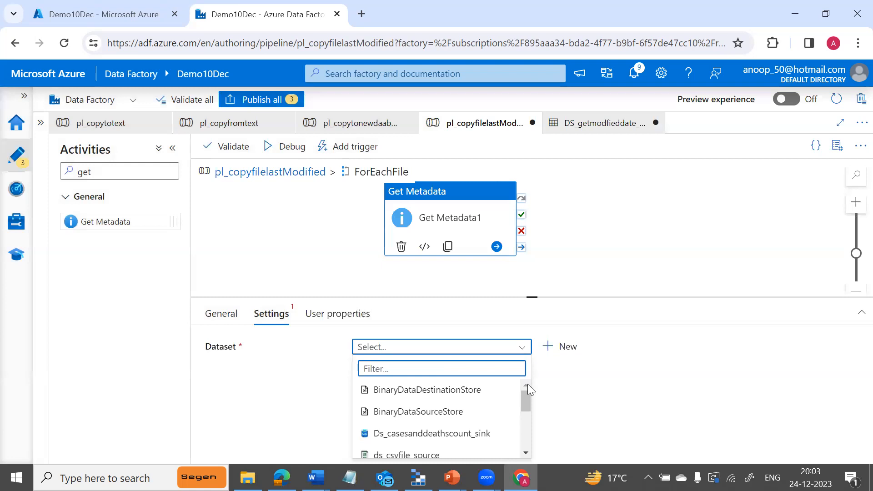
{"action": "left_click_drag", "start_coordinate": [528, 398], "coordinate": [526, 428]}
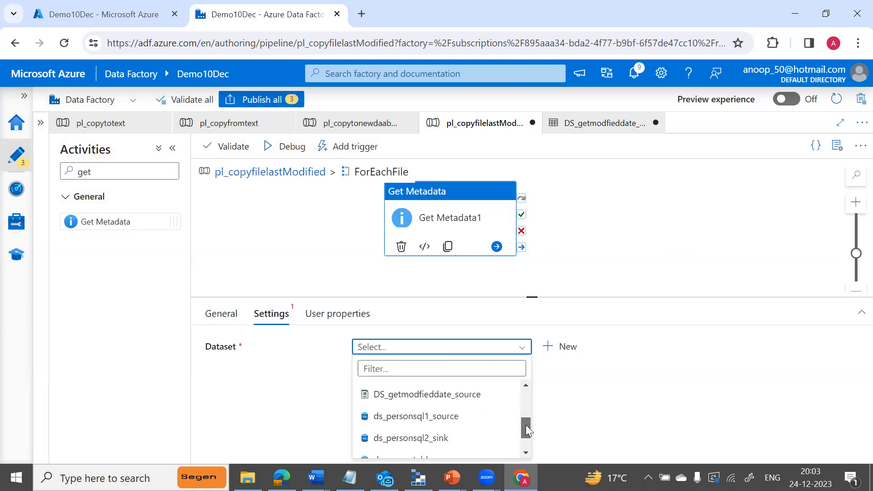
{"action": "left_click", "coordinate": [456, 394]}
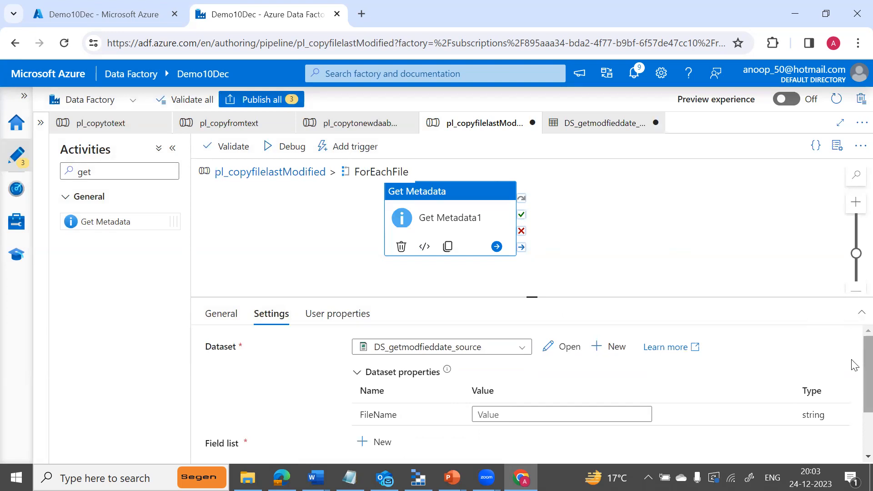
{"action": "scroll", "coordinate": [854, 400], "scroll_direction": "down", "scroll_amount": 1}
{"action": "scroll", "coordinate": [852, 396], "scroll_direction": "up", "scroll_amount": 1}
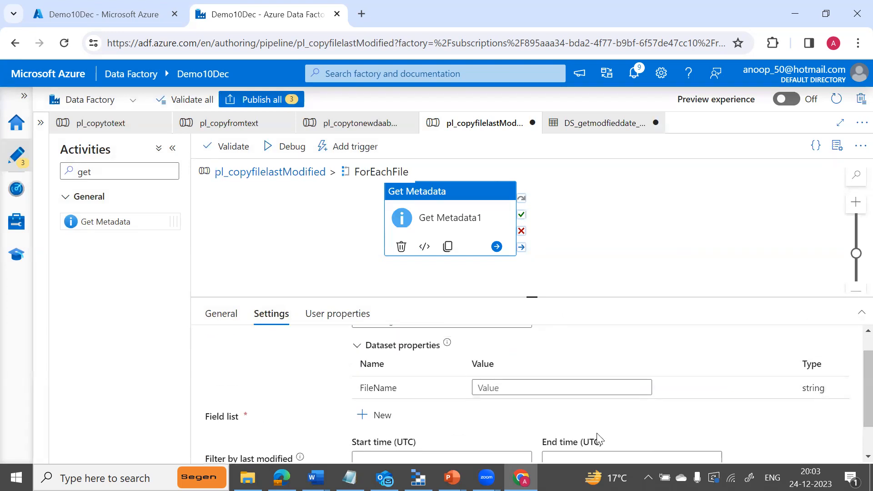
{"action": "left_click", "coordinate": [530, 384]}
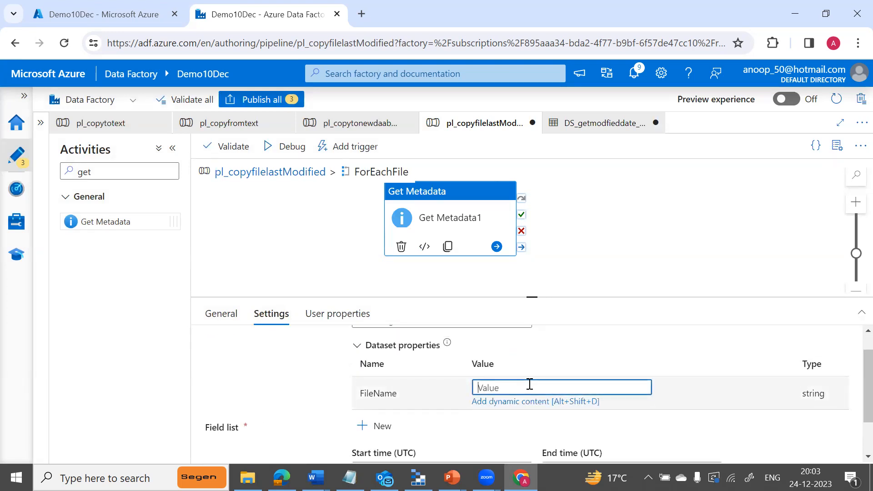
{"action": "left_click", "coordinate": [532, 403]}
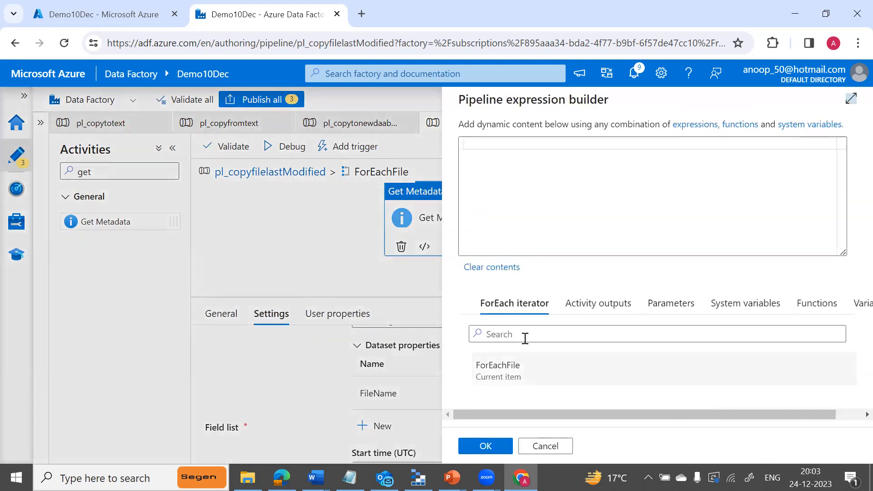
{"action": "left_click", "coordinate": [497, 377]}
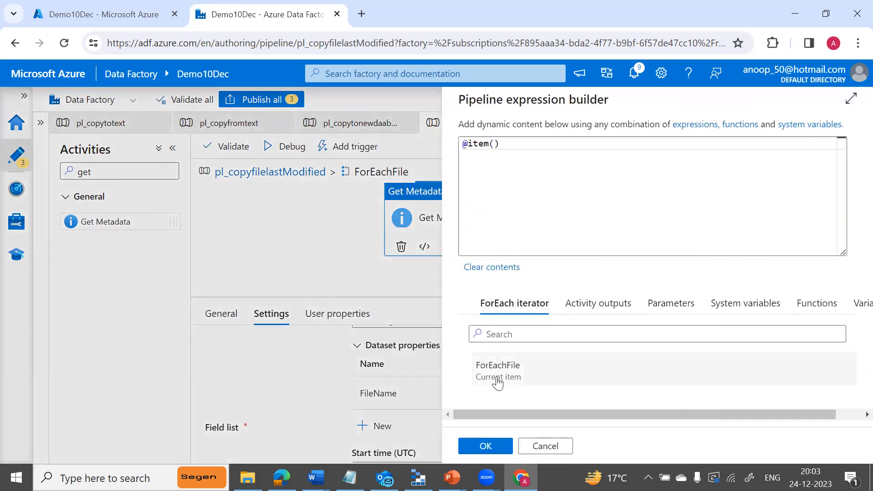
{"action": "left_click", "coordinate": [497, 147]}
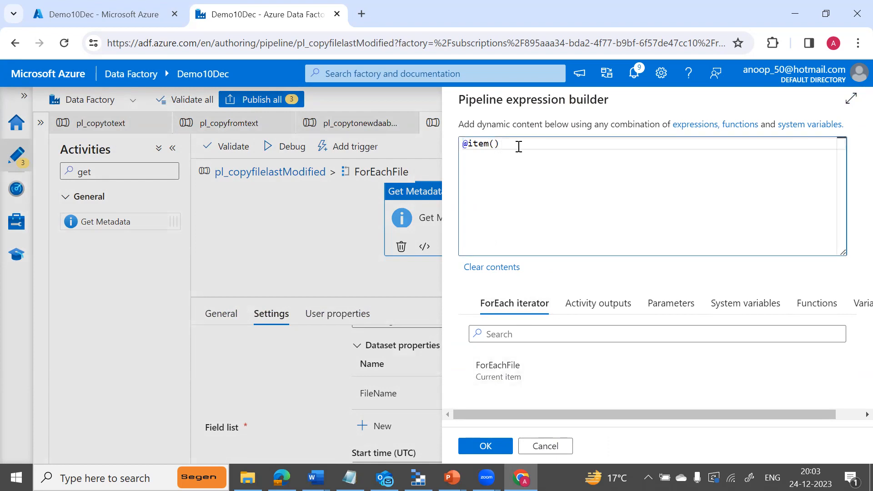
{"action": "type", "text": ".name"}
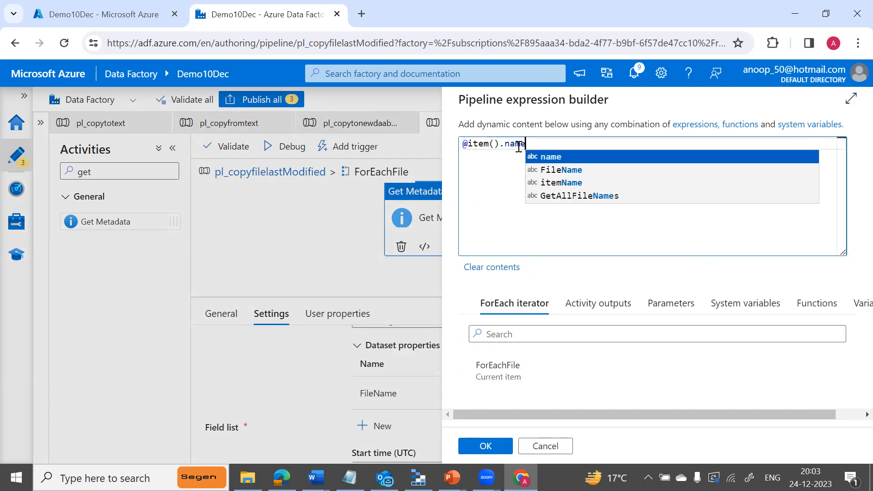
{"action": "left_click", "coordinate": [483, 446]}
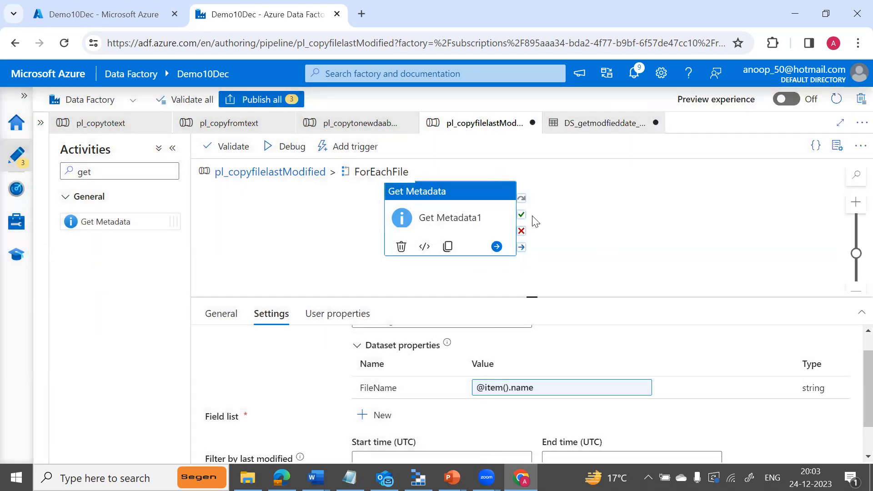
{"action": "left_click", "coordinate": [269, 150]}
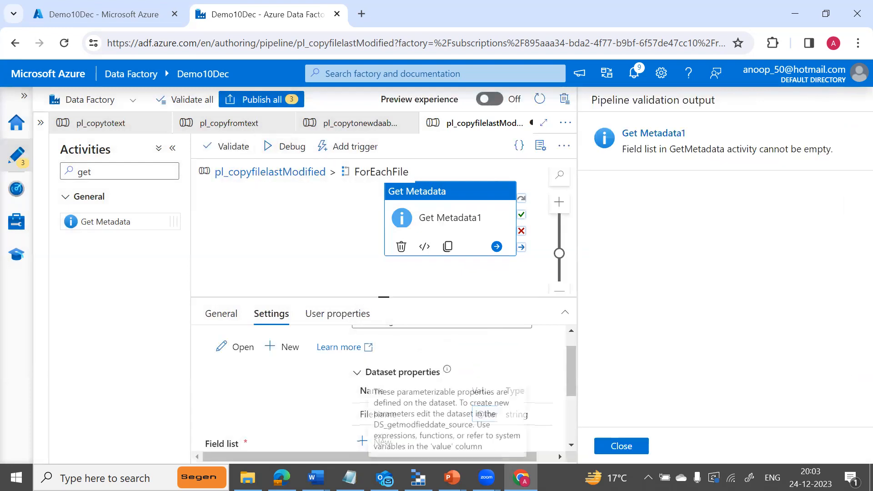
{"action": "left_click", "coordinate": [624, 448]}
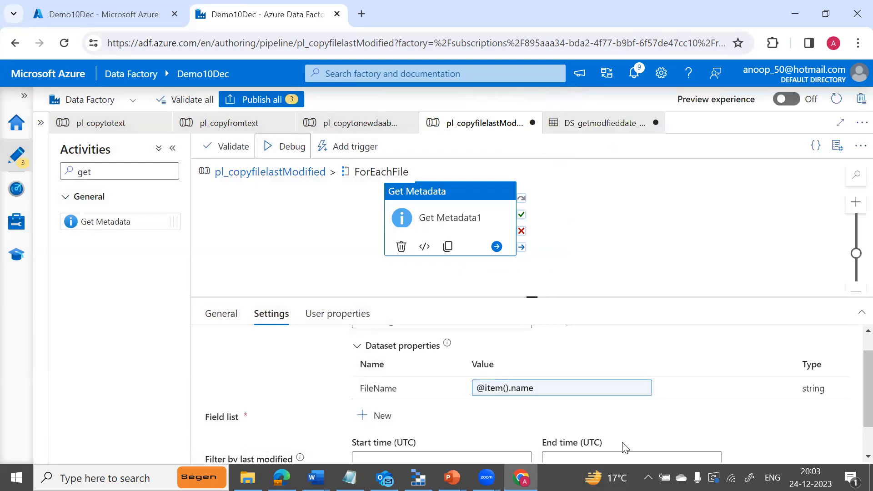
Add a Field list argument to the inner Get Metadata and set it to Item name.
{"action": "scroll", "coordinate": [852, 388], "scroll_direction": "down", "scroll_amount": 1}
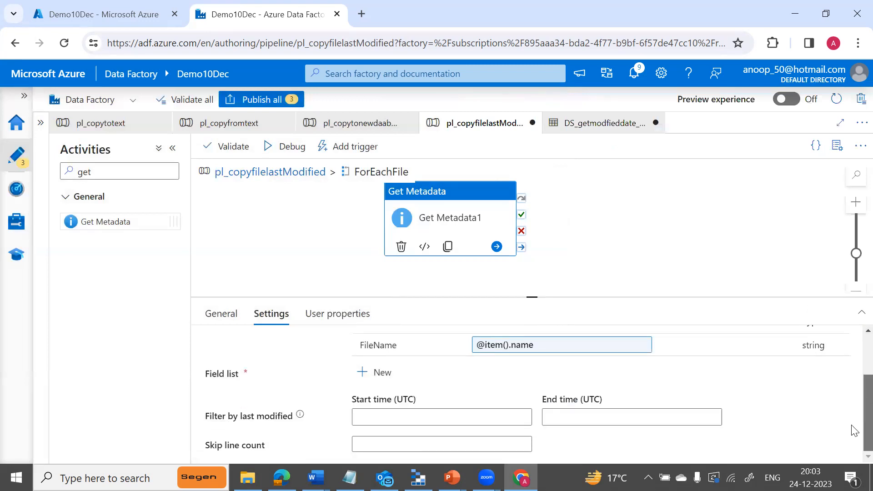
{"action": "left_click", "coordinate": [361, 372]}
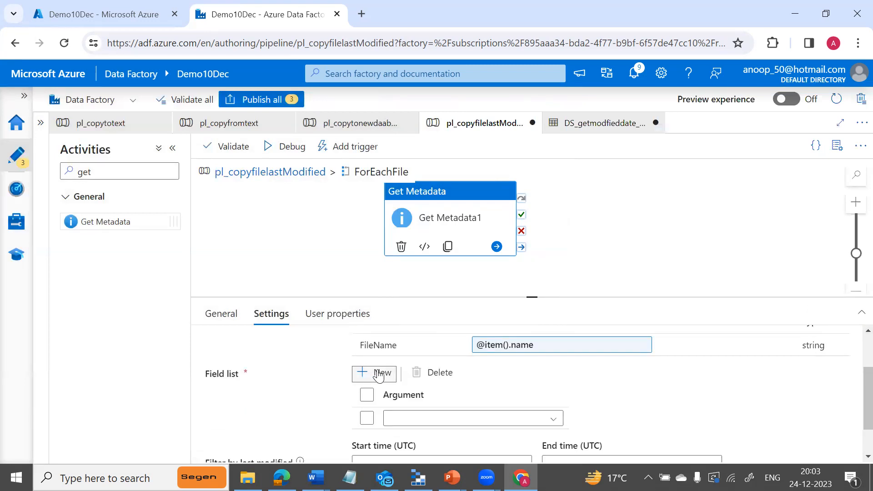
{"action": "left_click", "coordinate": [414, 419]}
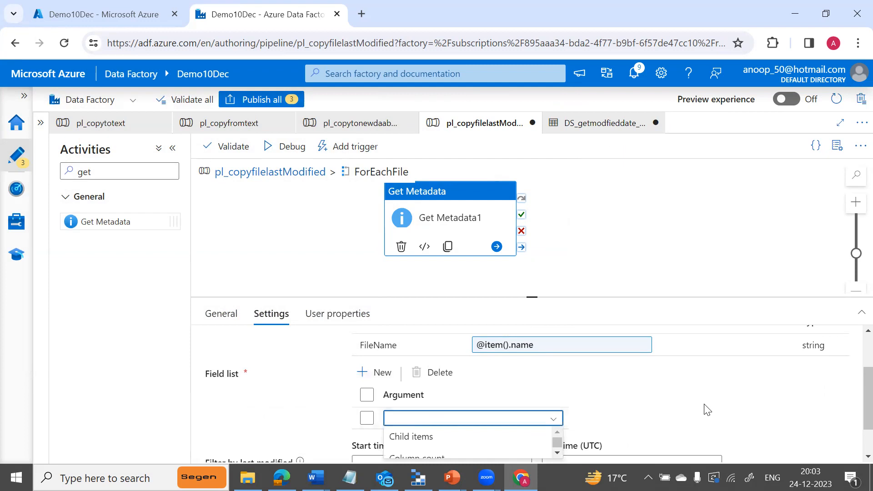
{"action": "left_click_drag", "start_coordinate": [851, 402], "coordinate": [851, 438]}
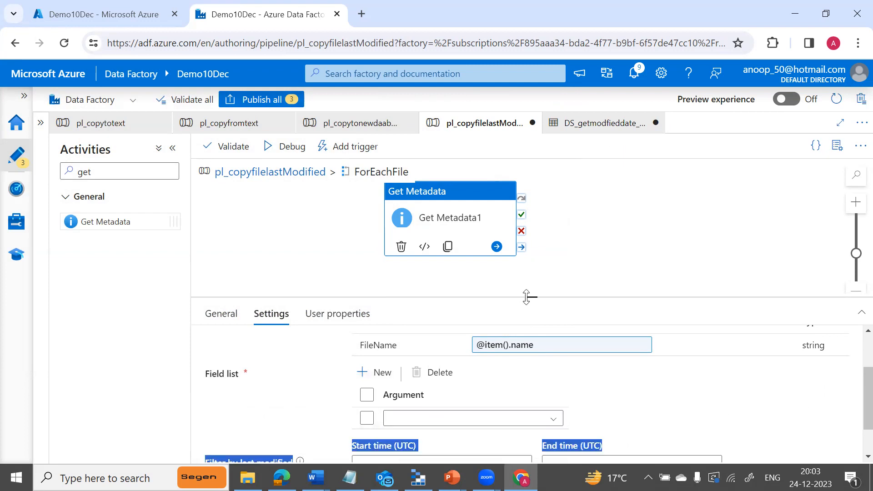
{"action": "left_click_drag", "start_coordinate": [530, 296], "coordinate": [531, 216]}
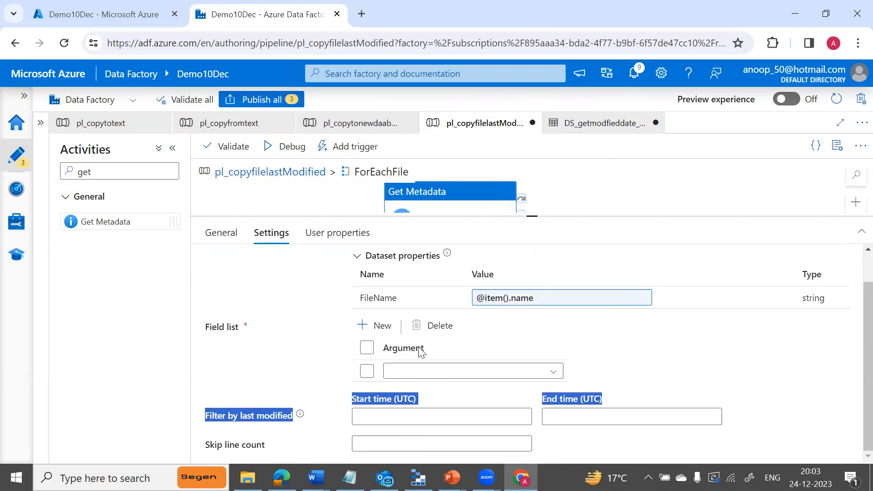
{"action": "left_click", "coordinate": [553, 371]}
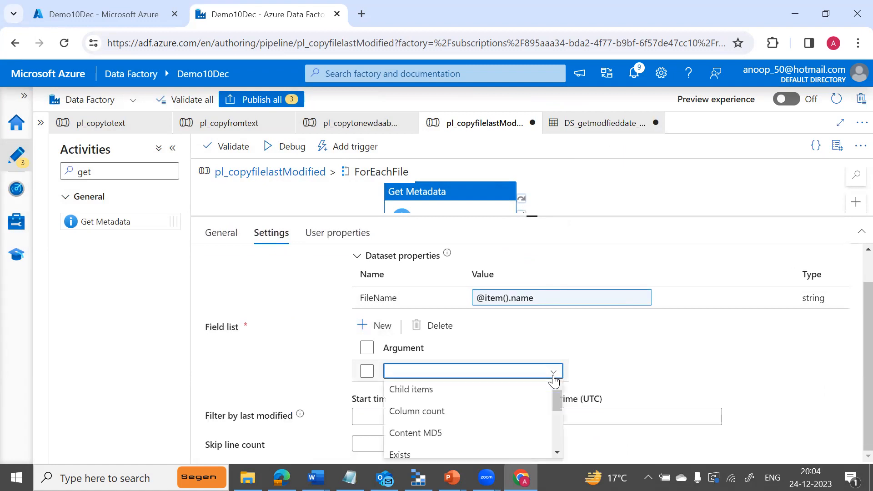
{"action": "scroll", "coordinate": [557, 452], "scroll_direction": "down", "scroll_amount": 2}
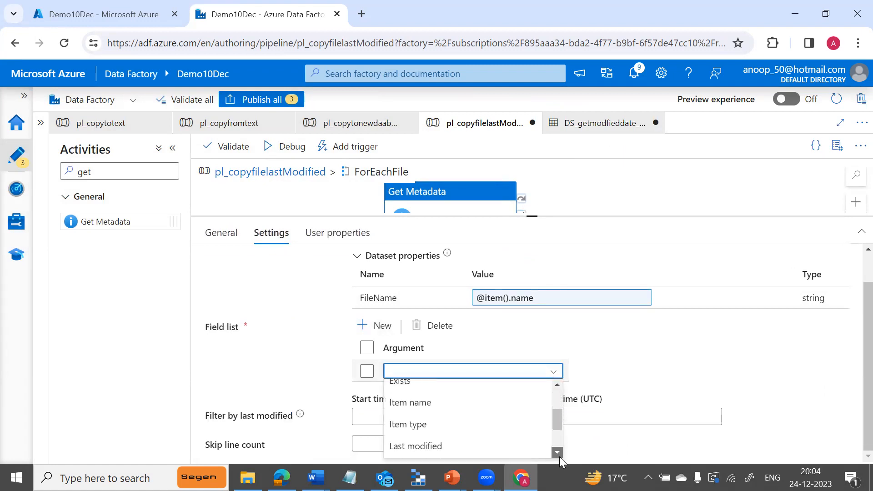
{"action": "left_click", "coordinate": [408, 396]}
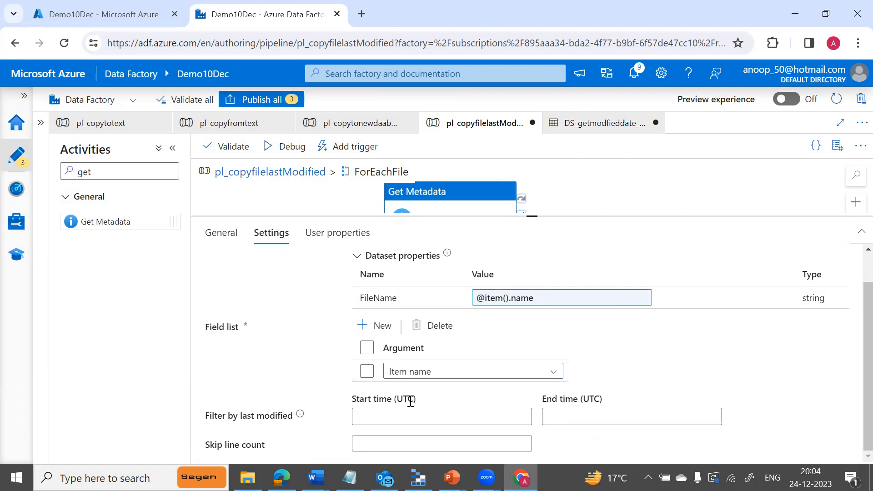
Add a second Field list argument set to Last modified, then start a debug run.
{"action": "left_click", "coordinate": [380, 329]}
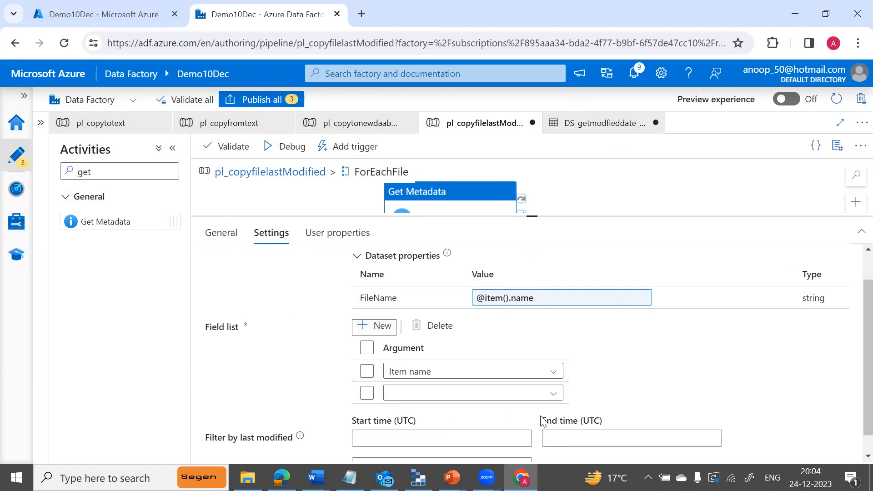
{"action": "left_click", "coordinate": [554, 395]}
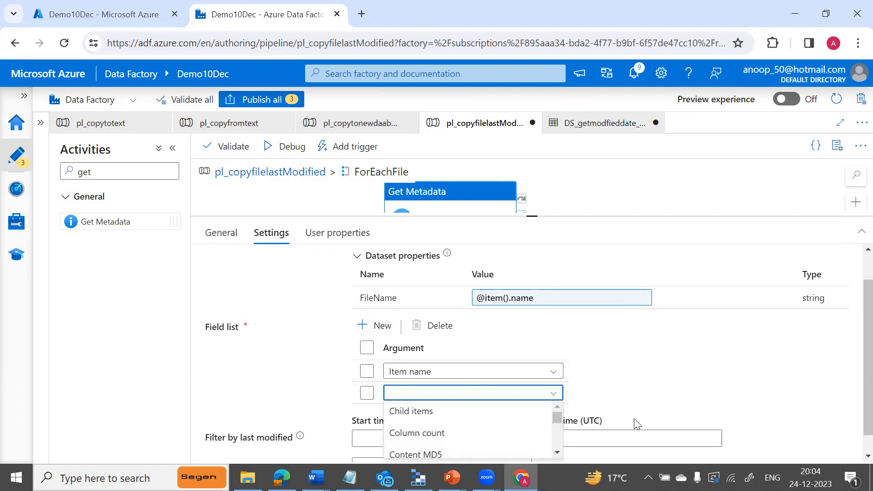
{"action": "scroll", "coordinate": [855, 448], "scroll_direction": "down", "scroll_amount": 2}
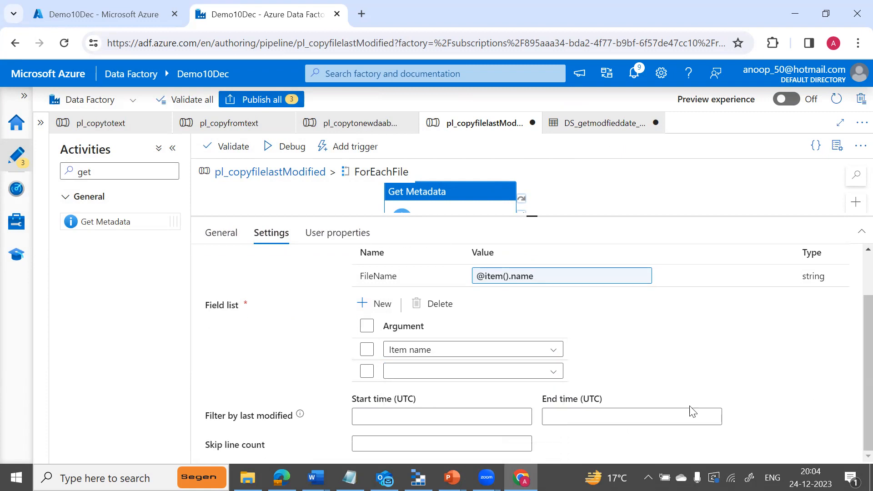
{"action": "left_click", "coordinate": [563, 374]}
{"action": "left_click_drag", "start_coordinate": [555, 404], "coordinate": [554, 432]}
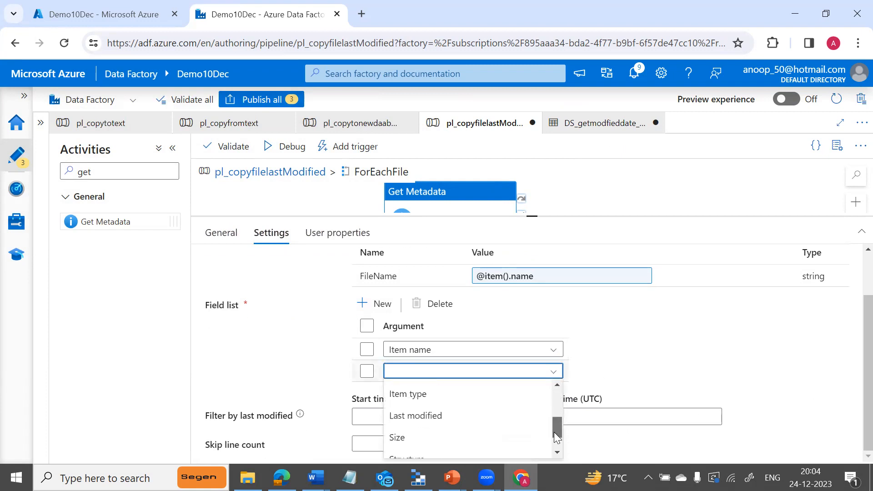
{"action": "left_click", "coordinate": [434, 416]}
{"action": "left_click_drag", "start_coordinate": [532, 216], "coordinate": [534, 286]}
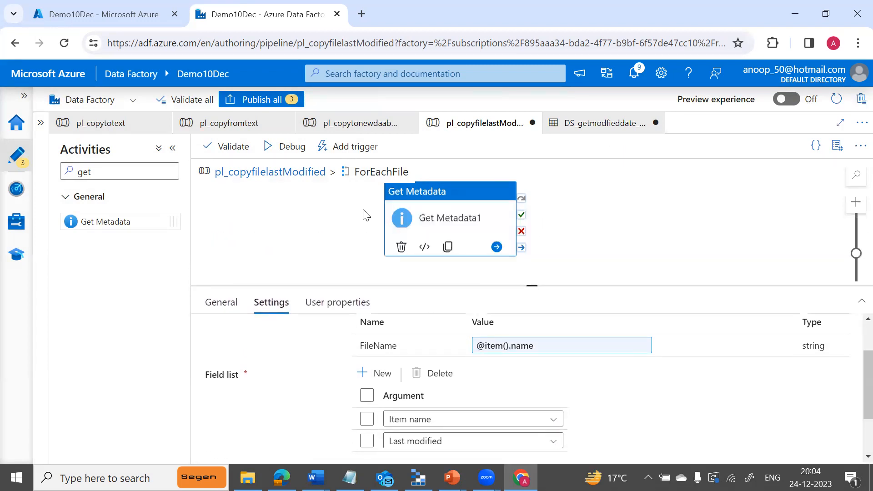
{"action": "left_click", "coordinate": [291, 148]}
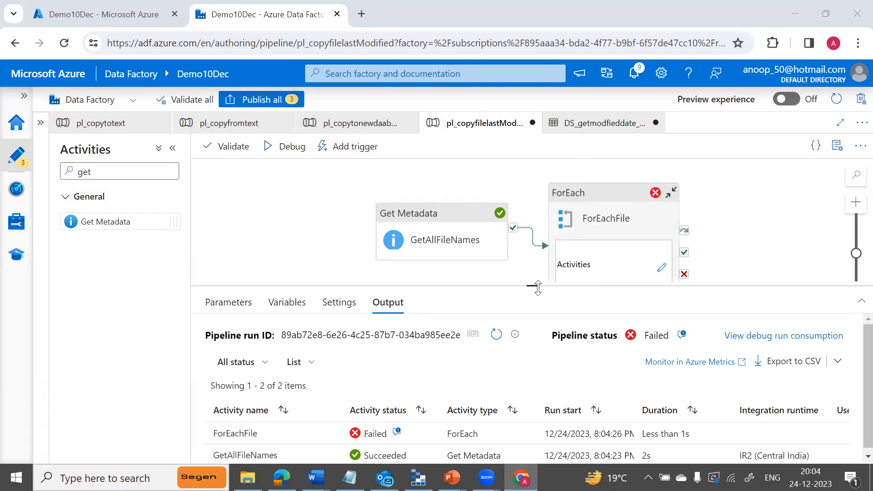
Read and dismiss the debug run's failure message, then enlarge the activity runs list.
{"action": "left_click_drag", "start_coordinate": [532, 285], "coordinate": [532, 322]}
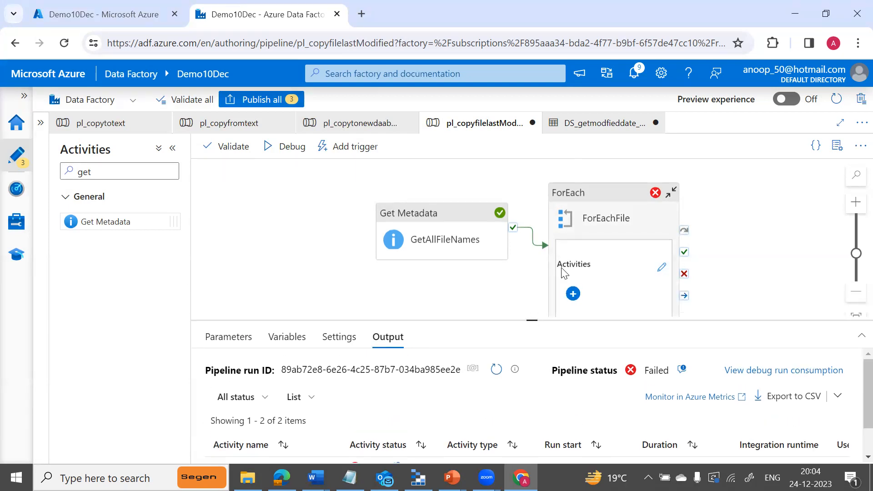
{"action": "left_click_drag", "start_coordinate": [597, 190], "coordinate": [586, 174]}
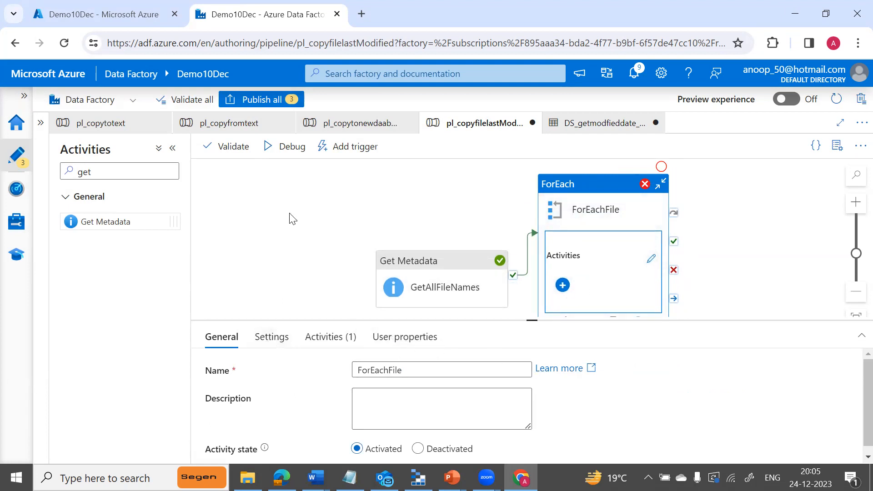
{"action": "left_click", "coordinate": [304, 298]}
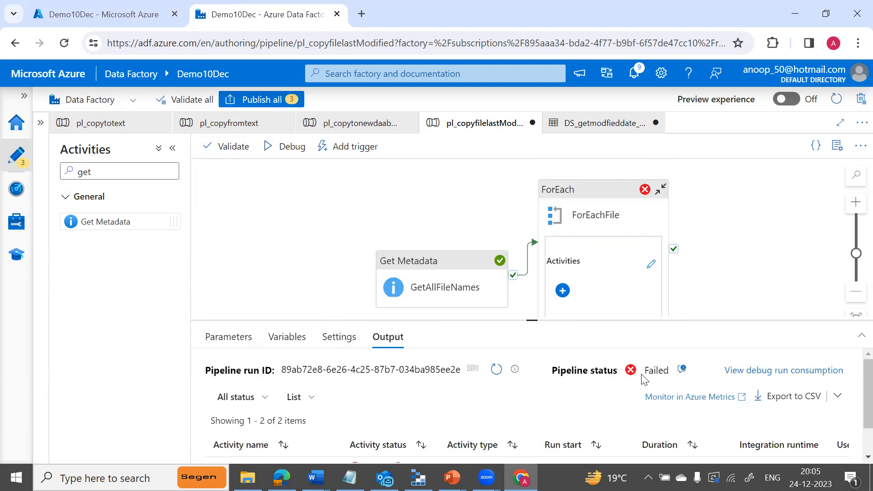
{"action": "left_click", "coordinate": [682, 369]}
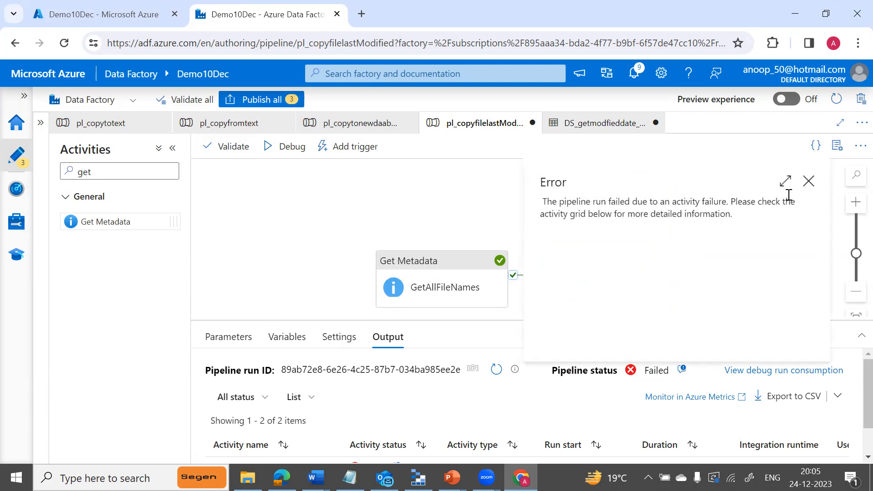
{"action": "left_click", "coordinate": [808, 181]}
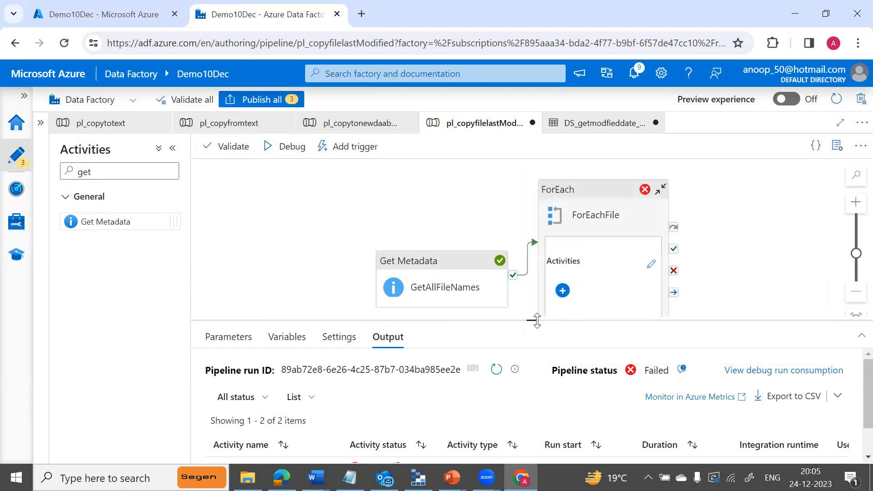
{"action": "left_click_drag", "start_coordinate": [534, 320], "coordinate": [551, 209]}
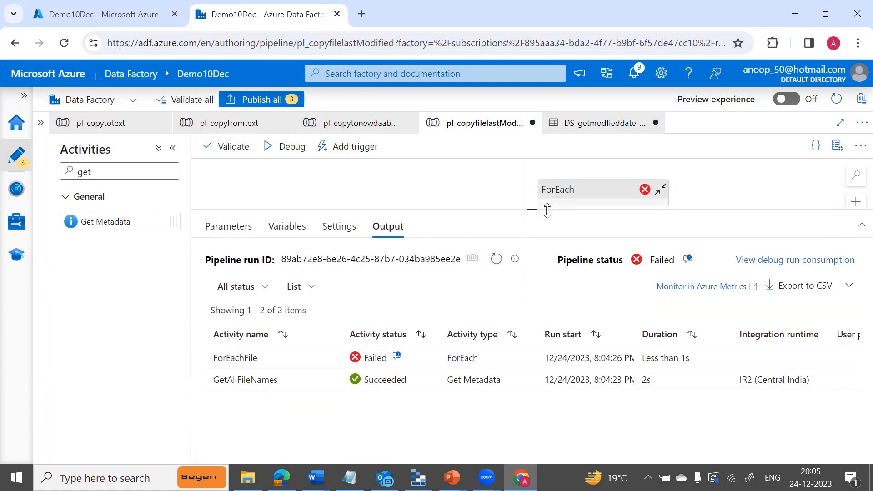
Inspect ForEachFile's full-page error details, then move GetAllFileNames up and left on the canvas.
{"action": "left_click", "coordinate": [398, 357]}
{"action": "left_click", "coordinate": [507, 94]}
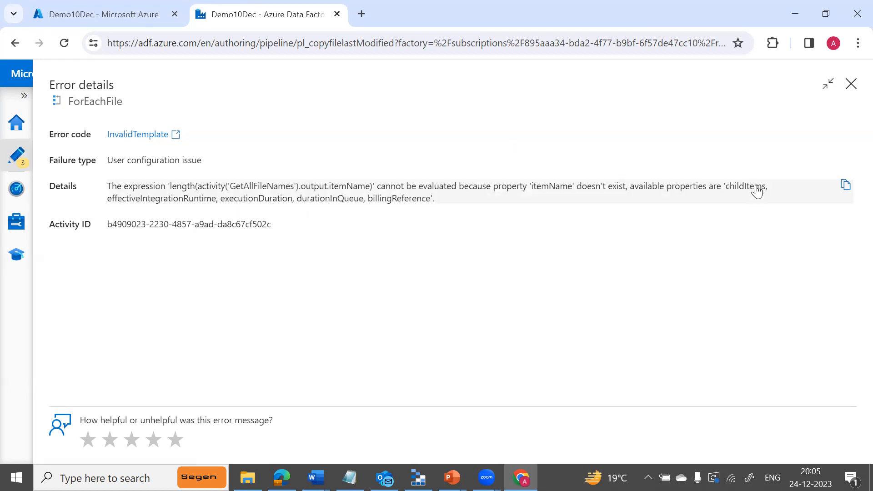
{"action": "left_click", "coordinate": [851, 83]}
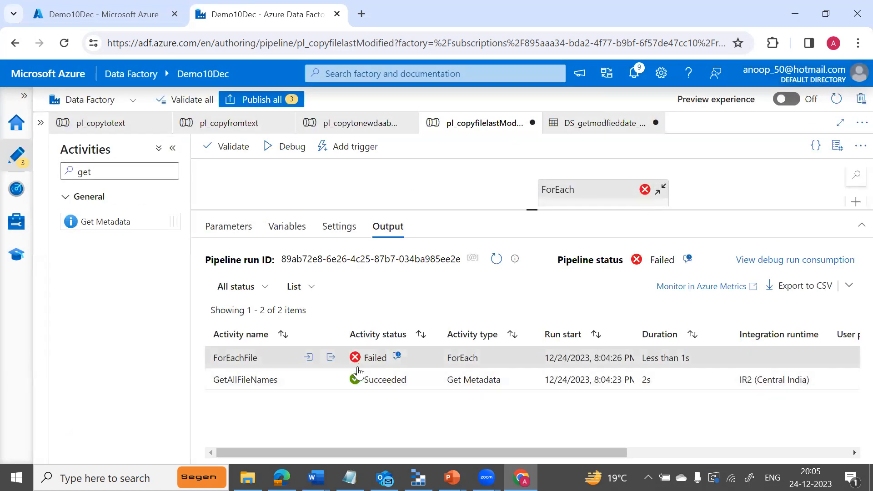
{"action": "left_click_drag", "start_coordinate": [528, 208], "coordinate": [525, 326]}
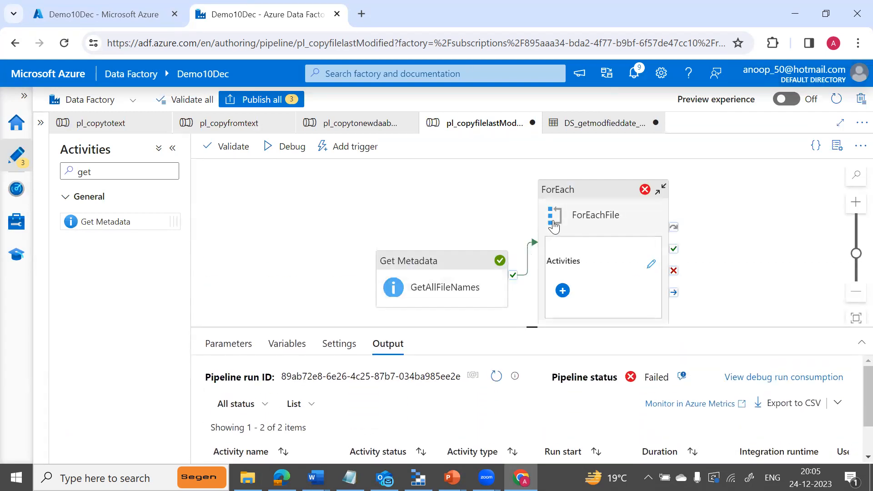
{"action": "left_click_drag", "start_coordinate": [449, 261], "coordinate": [329, 217]}
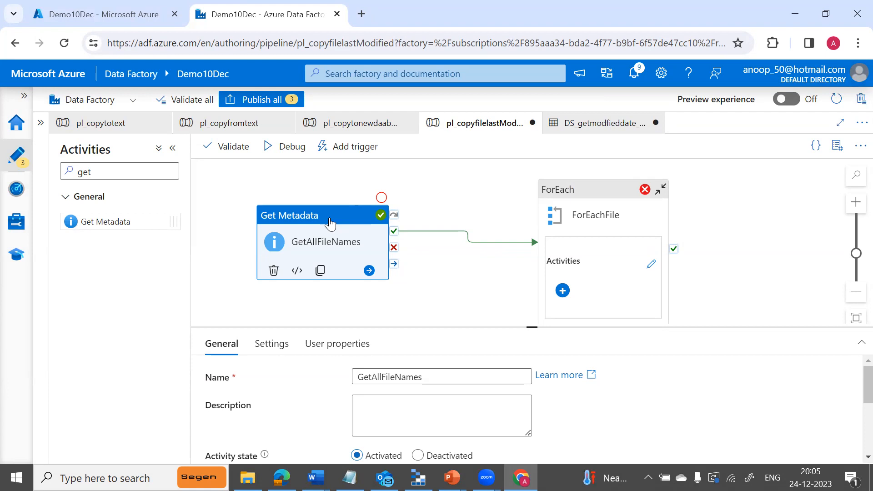
Delete the ForEachFile loop and start a debug run with only GetAllFileNames.
{"action": "left_click", "coordinate": [615, 194]}
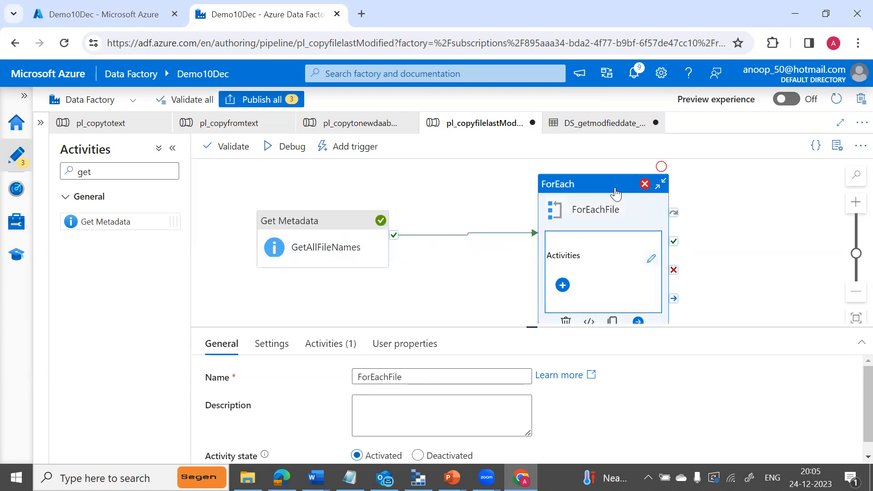
{"action": "left_click", "coordinate": [563, 323]}
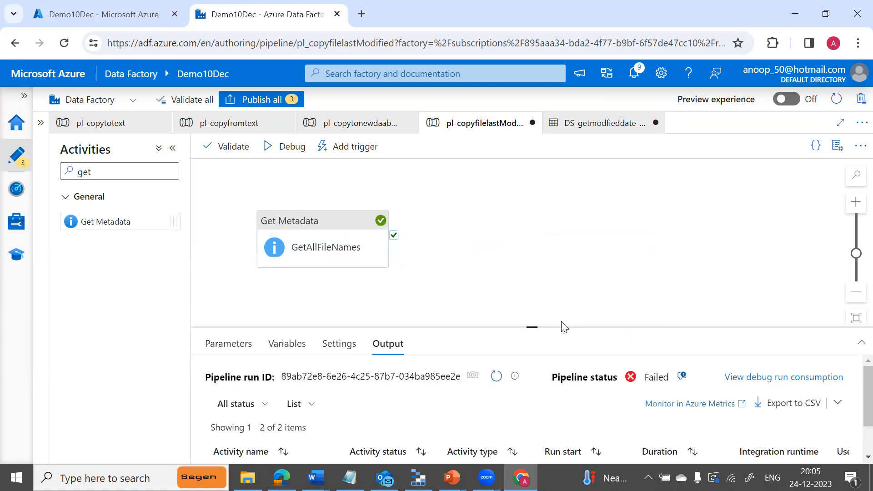
{"action": "left_click", "coordinate": [325, 234]}
{"action": "left_click", "coordinate": [297, 148]}
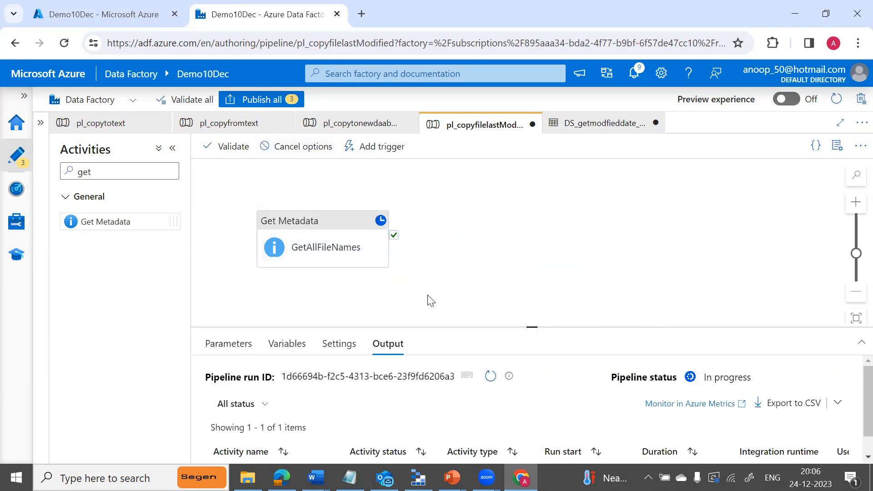
Refresh the run and inspect GetAllFileNames output, whose childItems list File1.txt and File2.txt.
{"action": "left_click_drag", "start_coordinate": [531, 327], "coordinate": [534, 248]}
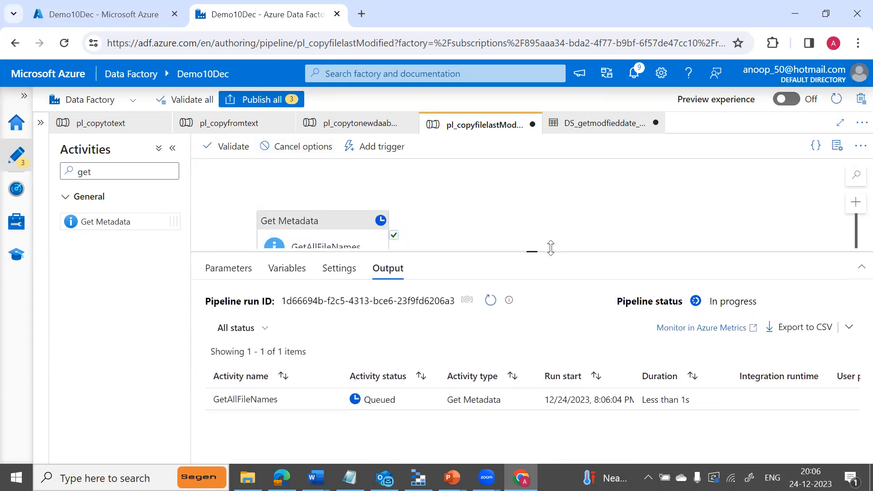
{"action": "left_click", "coordinate": [491, 297]}
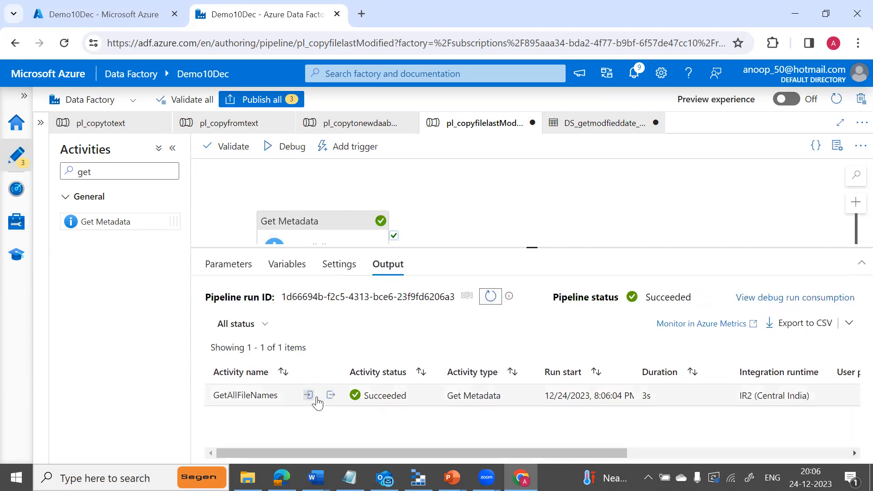
{"action": "left_click", "coordinate": [331, 395]}
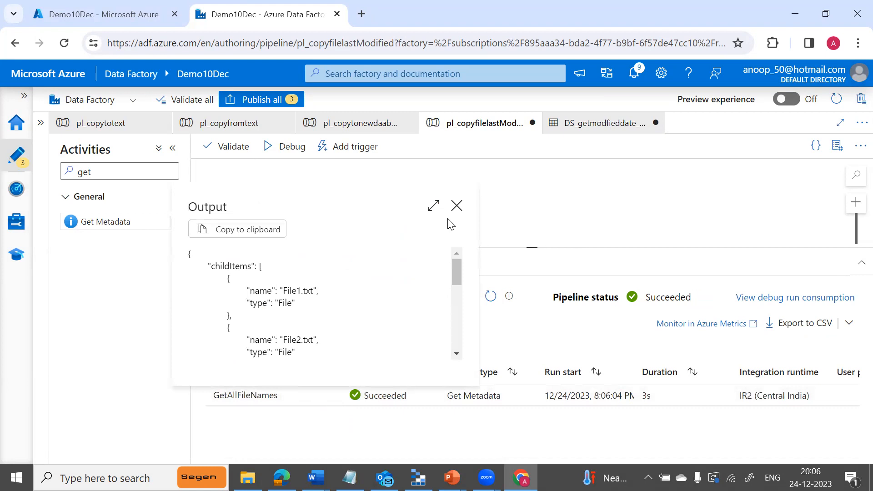
{"action": "left_click", "coordinate": [455, 207]}
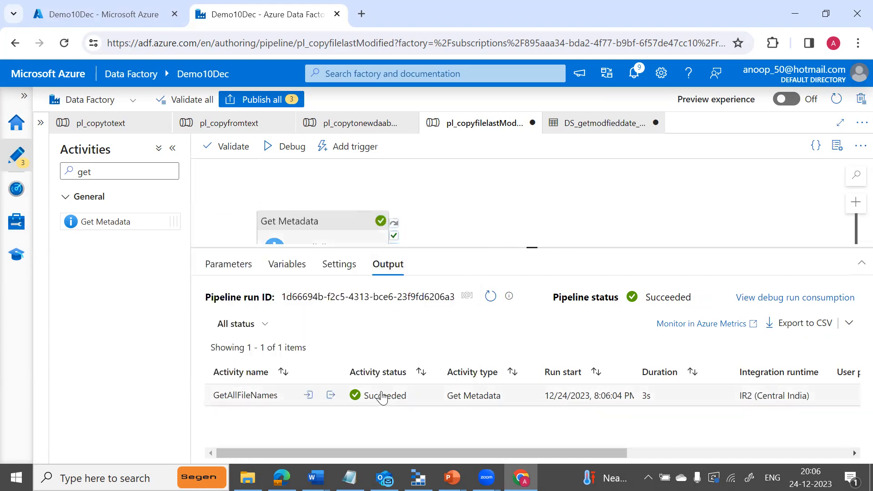
{"action": "left_click", "coordinate": [331, 395]}
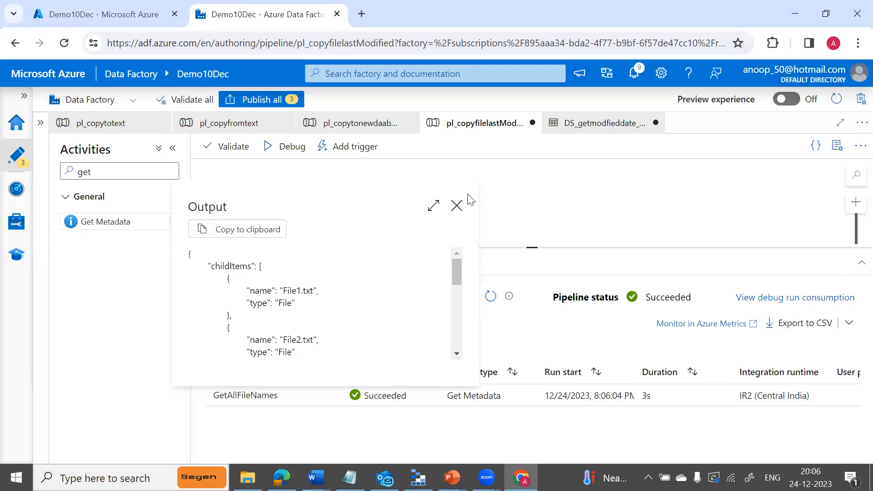
{"action": "left_click", "coordinate": [456, 207]}
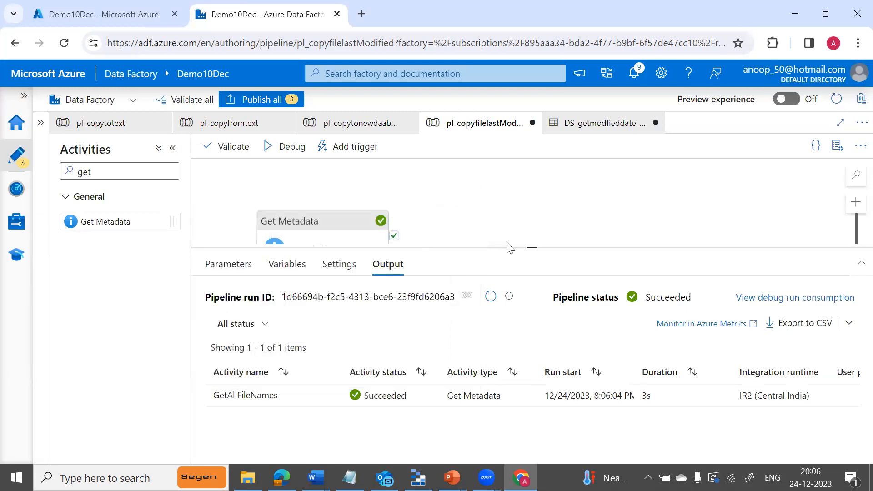
{"action": "left_click_drag", "start_coordinate": [530, 246], "coordinate": [532, 323]}
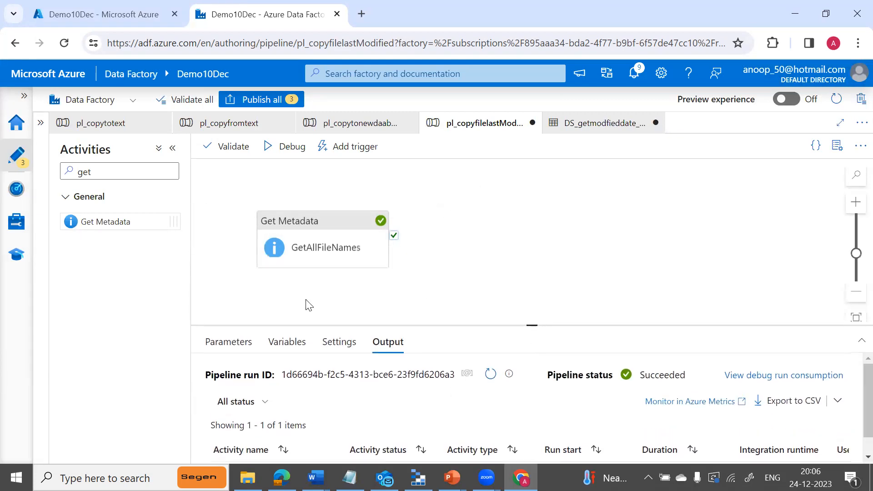
Search 'for' and drop a new ForEach1 activity onto the pipeline canvas.
{"action": "left_click", "coordinate": [101, 173]}
{"action": "key", "text": "BackSpace"}
{"action": "key", "text": "BackSpace"}
{"action": "key", "text": "BackSpace"}
{"action": "type", "text": "for"}
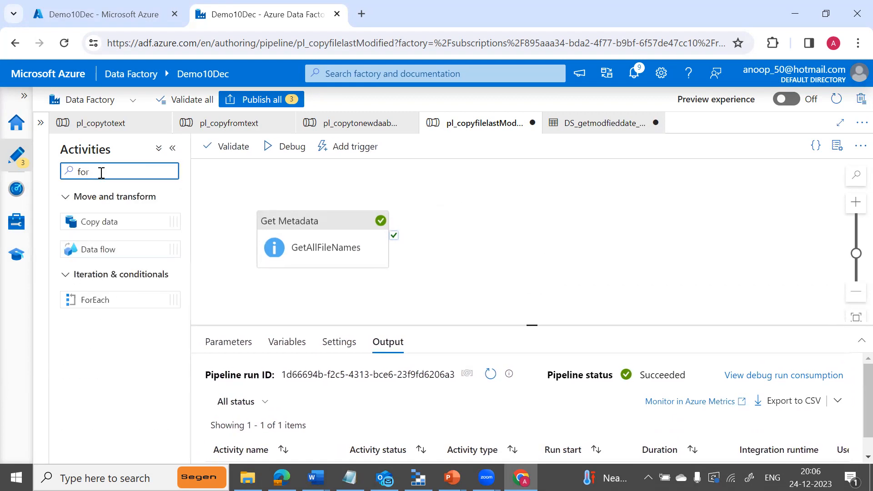
{"action": "left_click_drag", "start_coordinate": [94, 299], "coordinate": [534, 227]}
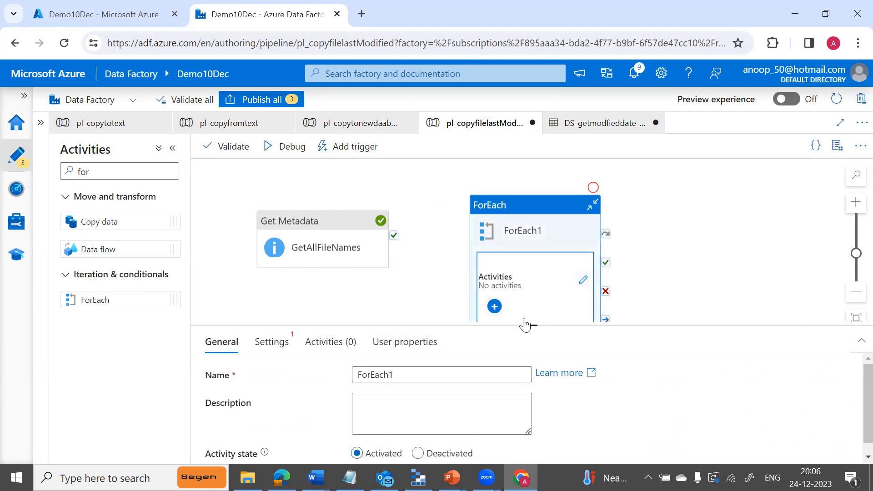
{"action": "left_click_drag", "start_coordinate": [531, 326], "coordinate": [540, 232]}
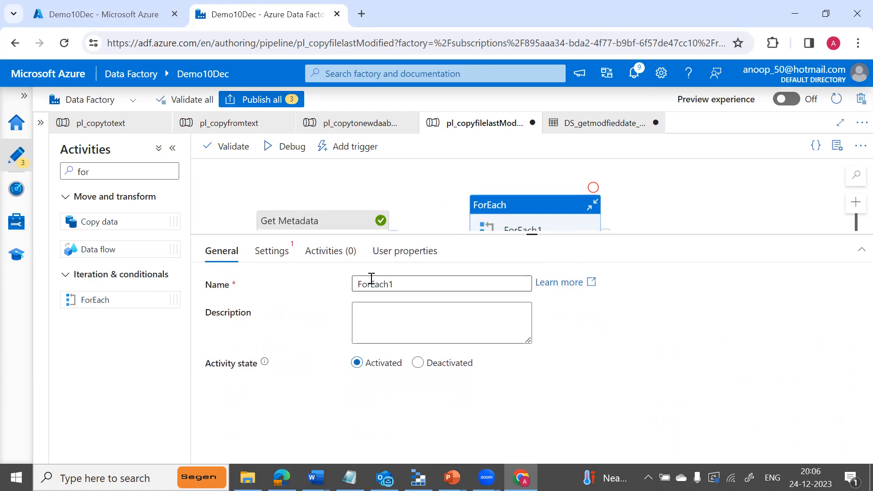
Connect ForEach1 to run after GetAllFileNames succeeds.
{"action": "left_click", "coordinate": [274, 249]}
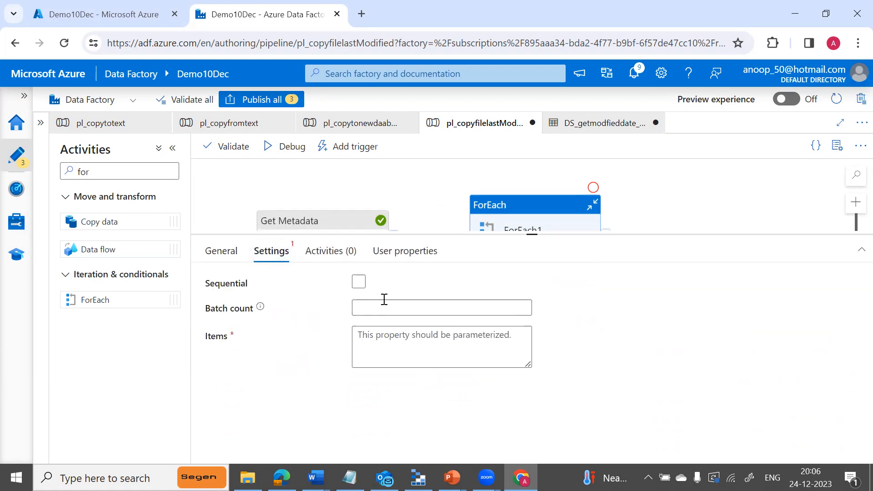
{"action": "left_click", "coordinate": [438, 348]}
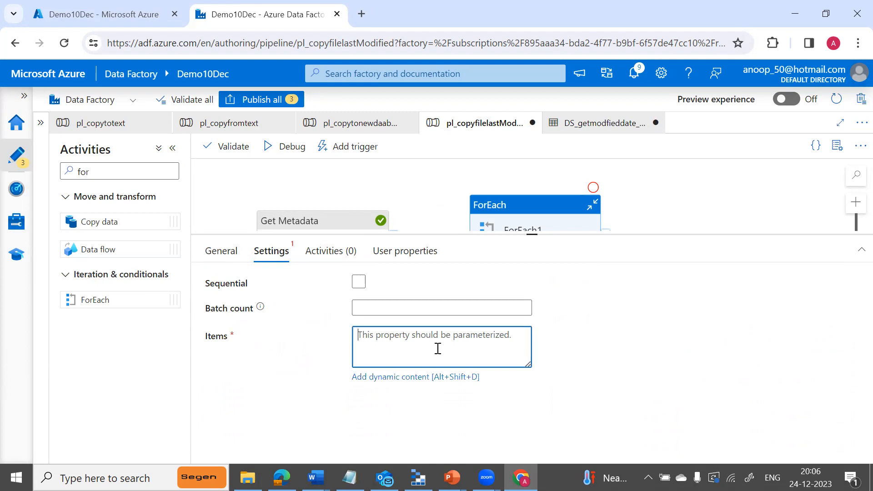
{"action": "left_click", "coordinate": [418, 377]}
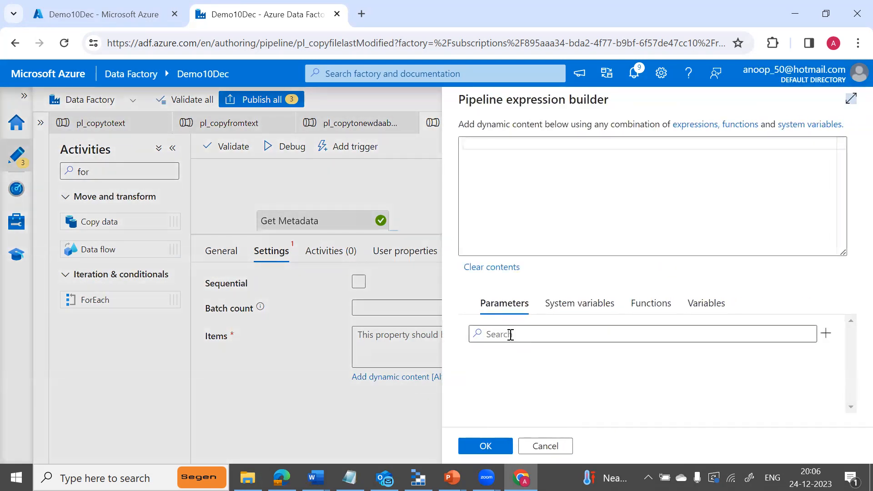
{"action": "left_click", "coordinate": [545, 445]}
{"action": "left_click_drag", "start_coordinate": [455, 235], "coordinate": [453, 332]}
{"action": "left_click_drag", "start_coordinate": [394, 235], "coordinate": [477, 284]}
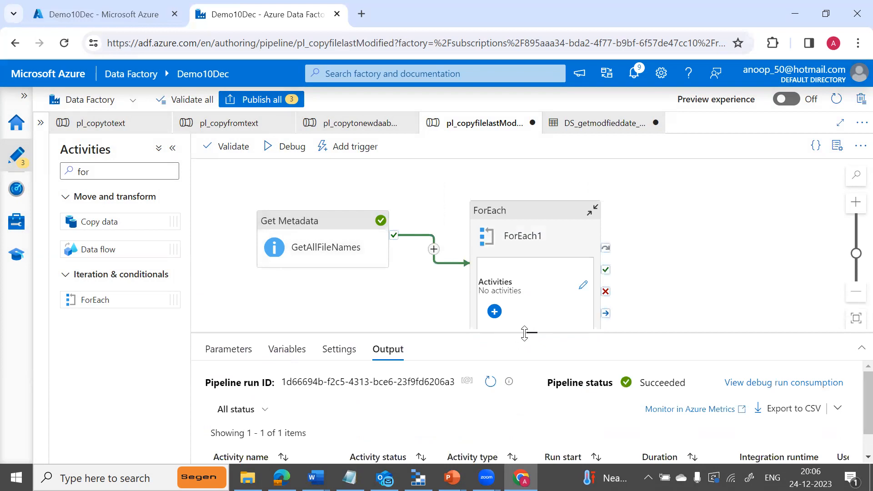
{"action": "left_click_drag", "start_coordinate": [527, 332], "coordinate": [527, 296]}
Check ForEach1's empty inner canvas, then open the expression builder for its Items.
{"action": "left_click", "coordinate": [528, 210]}
{"action": "scroll", "coordinate": [528, 202], "scroll_direction": "down", "scroll_amount": 1}
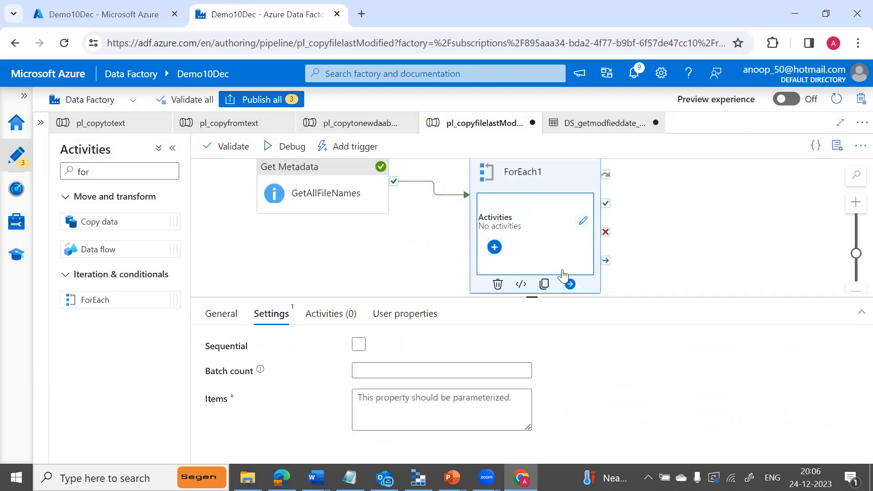
{"action": "left_click", "coordinate": [582, 222]}
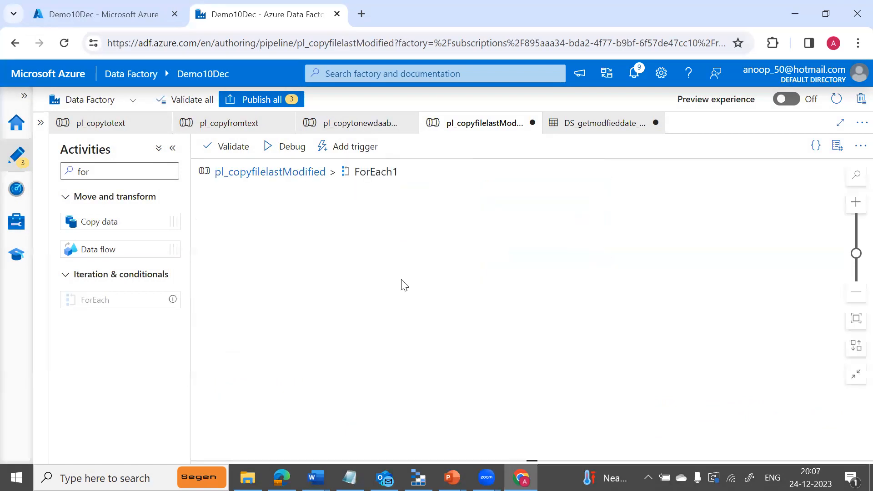
{"action": "left_click", "coordinate": [288, 178]}
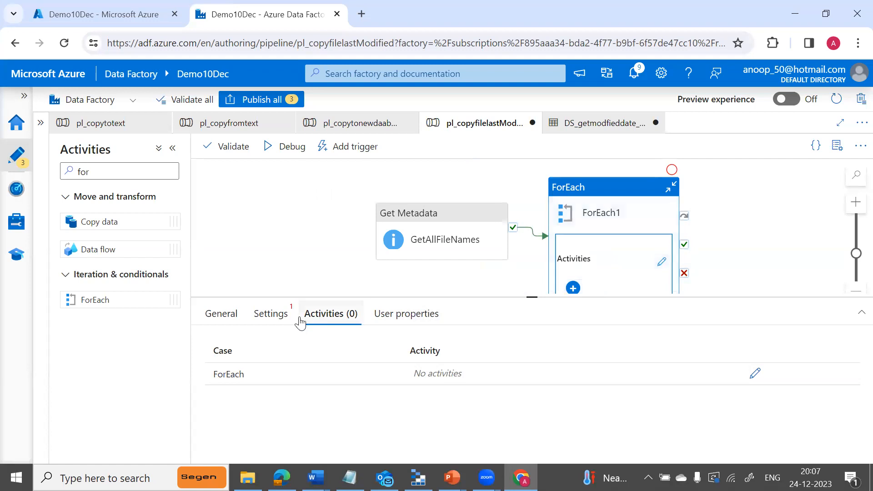
{"action": "left_click", "coordinate": [281, 323]}
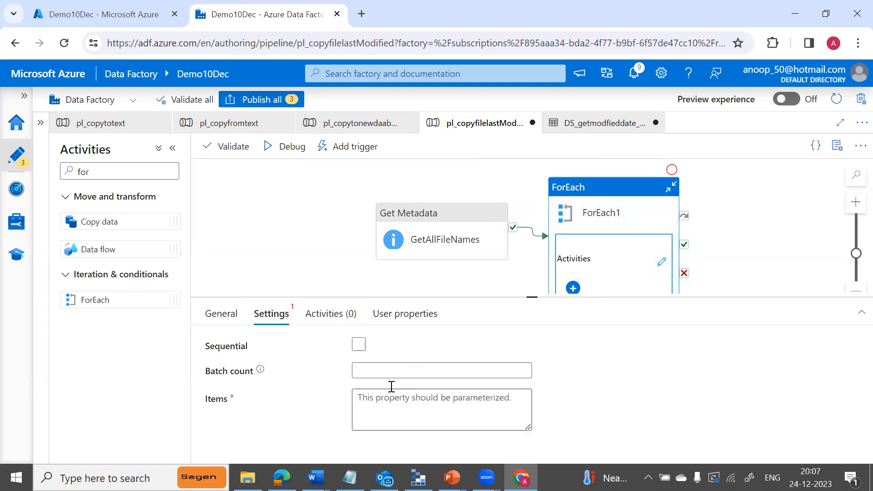
{"action": "left_click", "coordinate": [391, 369]}
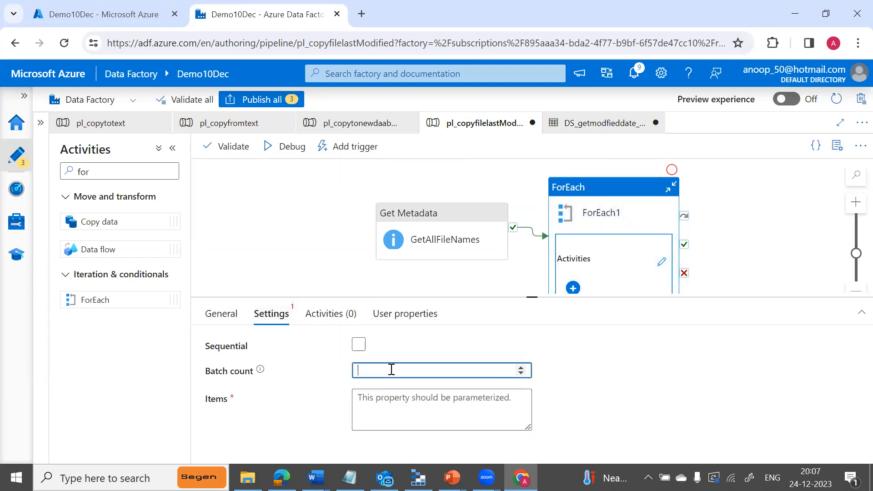
{"action": "left_click", "coordinate": [398, 412]}
{"action": "left_click", "coordinate": [400, 440]}
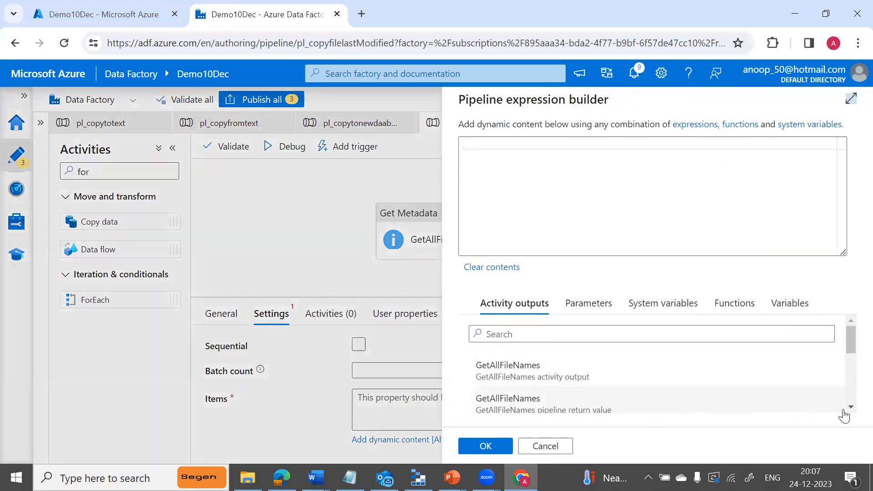
{"action": "left_click", "coordinate": [848, 407]}
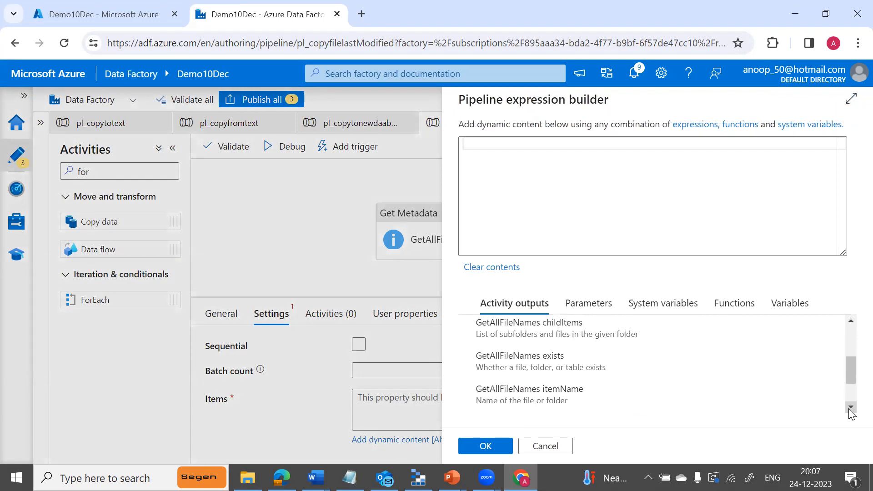
{"action": "left_click", "coordinate": [850, 407]}
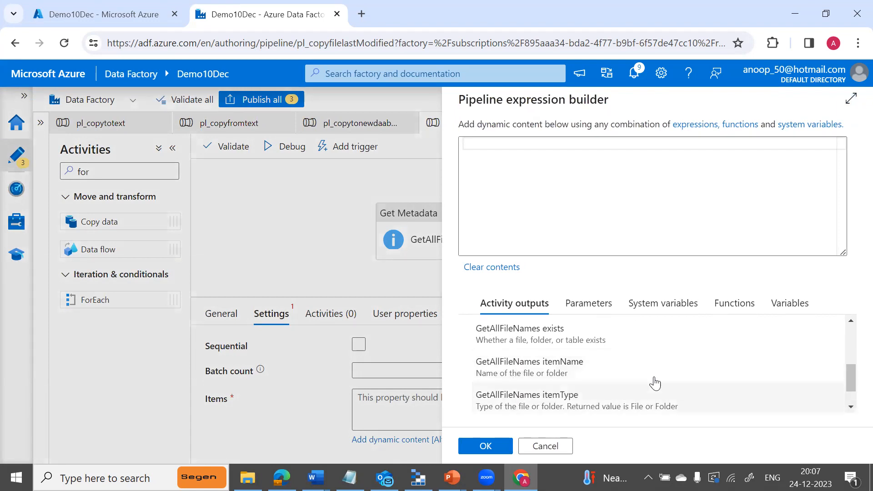
{"action": "left_click", "coordinate": [851, 408]}
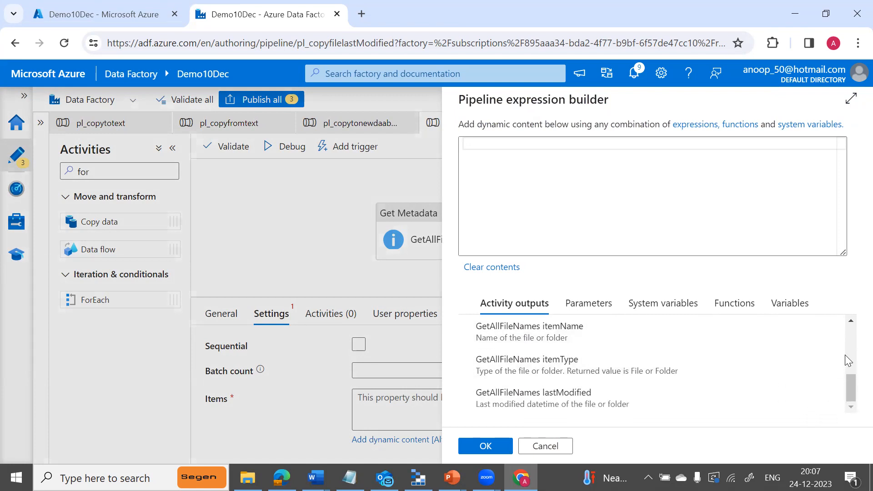
{"action": "left_click", "coordinate": [851, 320]}
{"action": "left_click", "coordinate": [850, 320]}
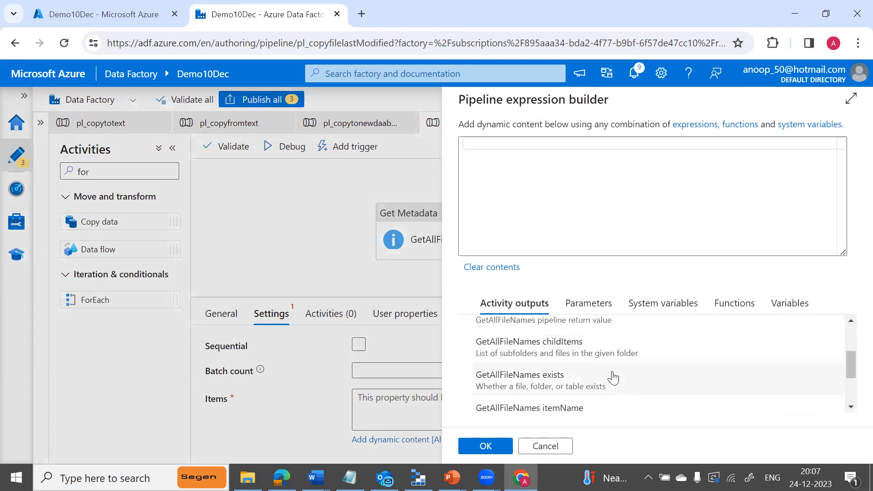
{"action": "left_click", "coordinate": [531, 360]}
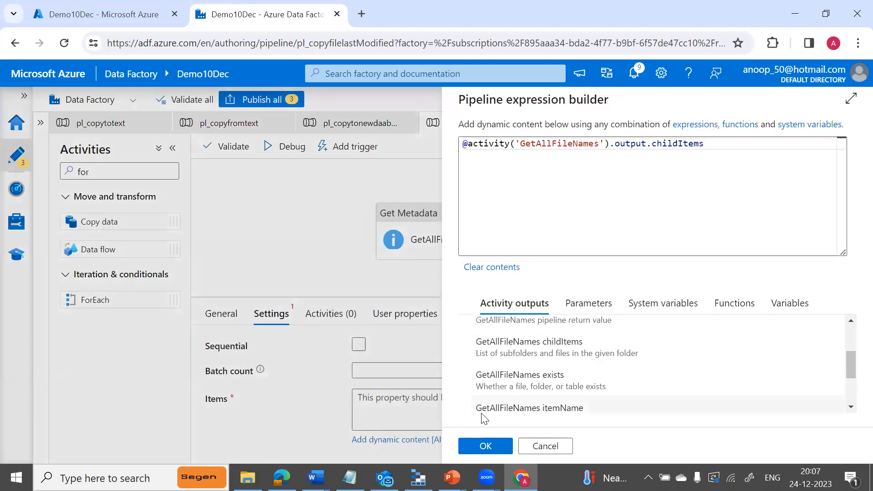
{"action": "left_click", "coordinate": [487, 446]}
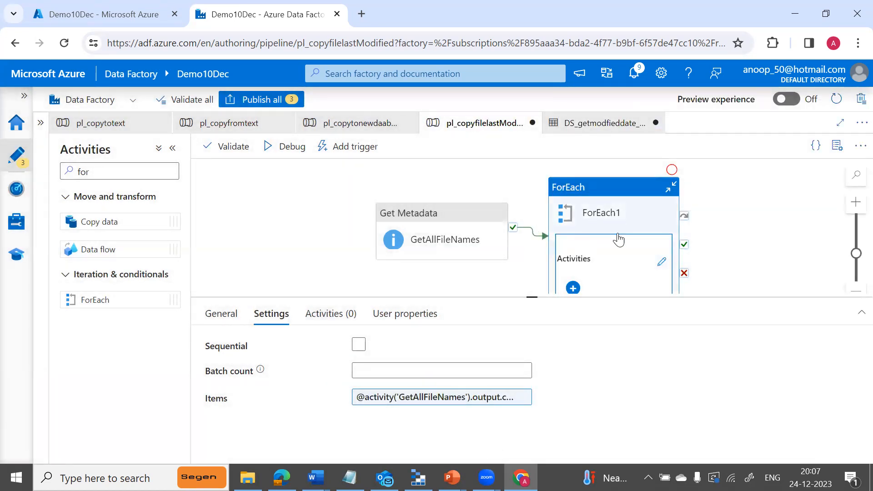
Inside ForEach1, search 'get' and add a Get Metadata1 activity.
{"action": "left_click", "coordinate": [661, 262]}
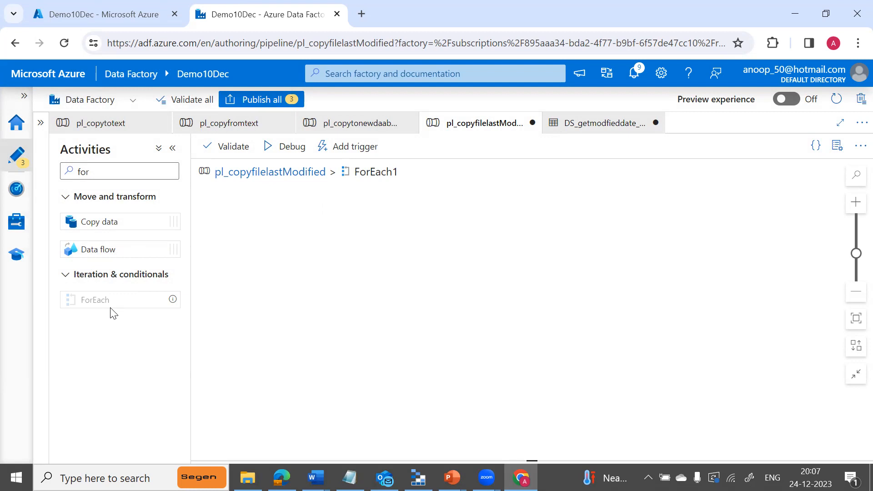
{"action": "left_click", "coordinate": [100, 169]}
{"action": "key", "text": "BackSpace"}
{"action": "key", "text": "BackSpace"}
{"action": "key", "text": "BackSpace"}
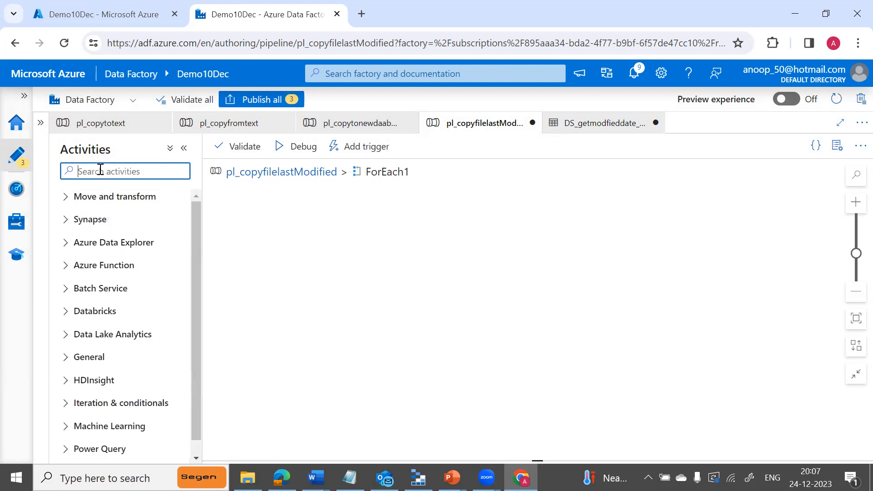
{"action": "type", "text": "get"}
{"action": "left_click_drag", "start_coordinate": [101, 223], "coordinate": [437, 252]}
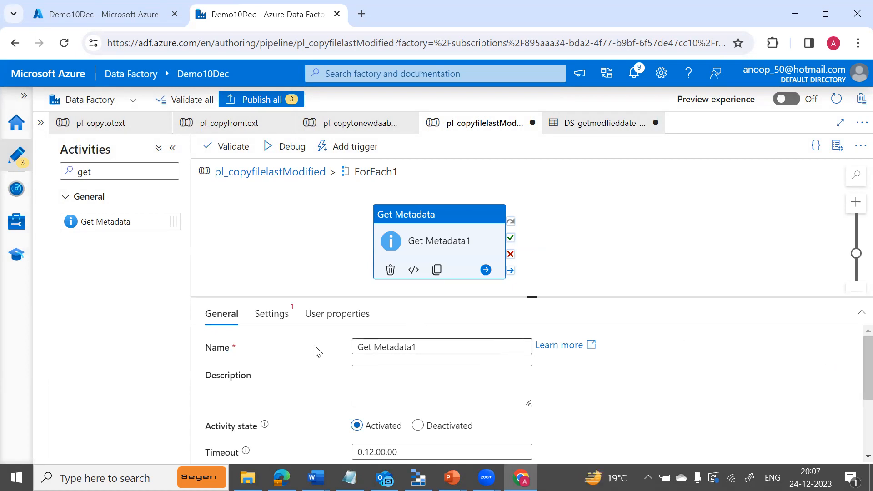
Select DS_getmodfieddate_source as Get Metadata1's dataset.
{"action": "left_click", "coordinate": [263, 314]}
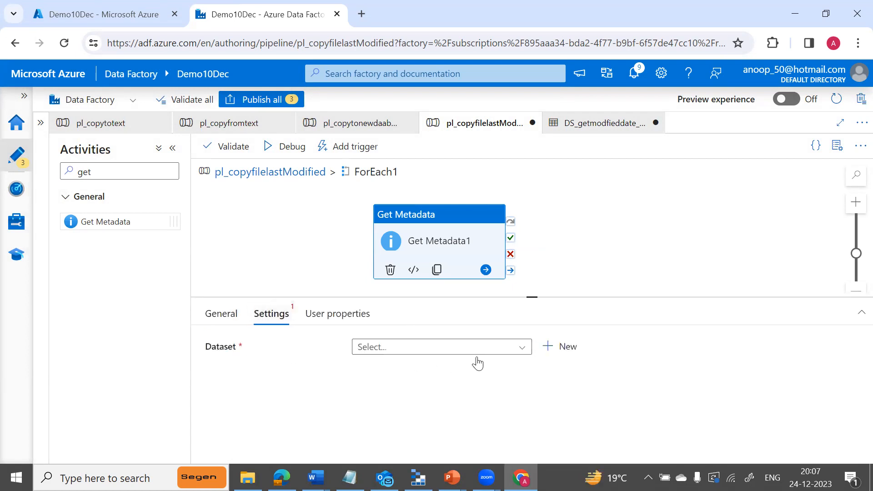
{"action": "left_click", "coordinate": [522, 346]}
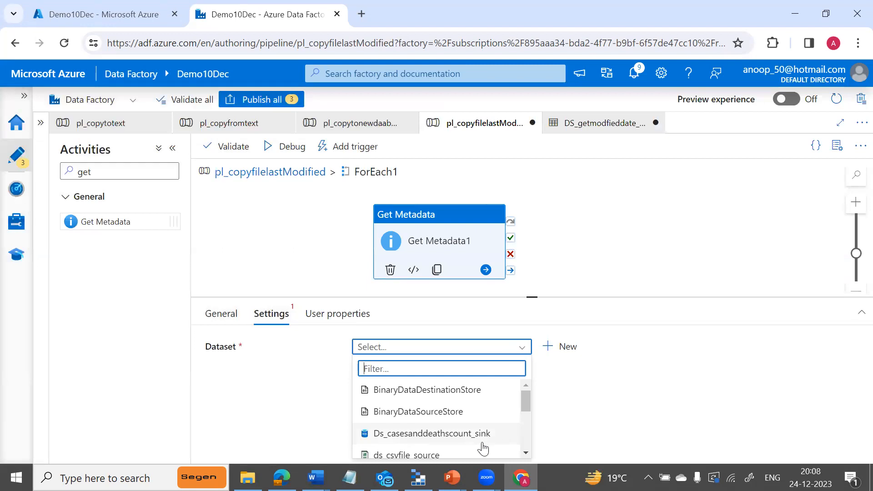
{"action": "scroll", "coordinate": [526, 454], "scroll_direction": "down", "scroll_amount": 2}
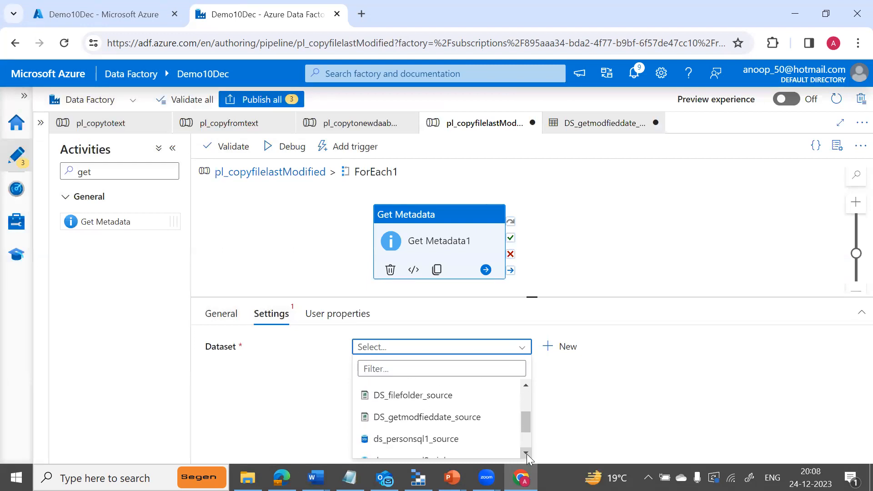
{"action": "left_click", "coordinate": [466, 426]}
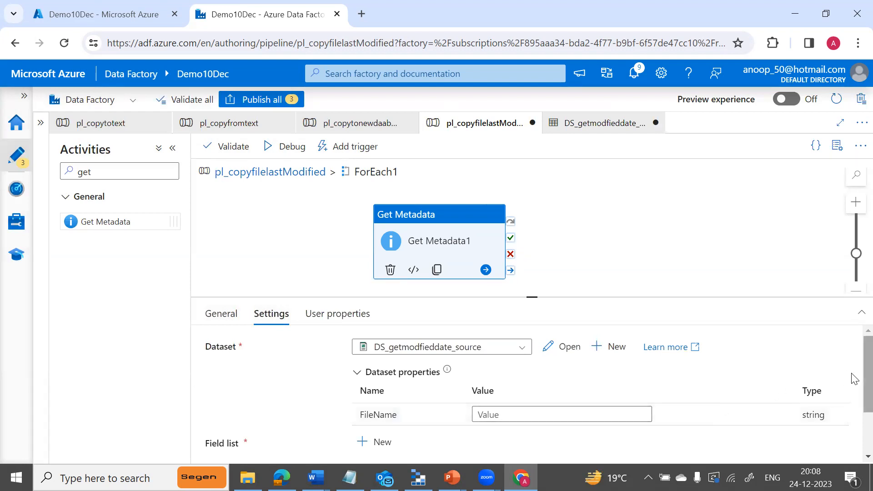
{"action": "scroll", "coordinate": [854, 379], "scroll_direction": "down", "scroll_amount": 3}
{"action": "scroll", "coordinate": [852, 383], "scroll_direction": "up", "scroll_amount": 2}
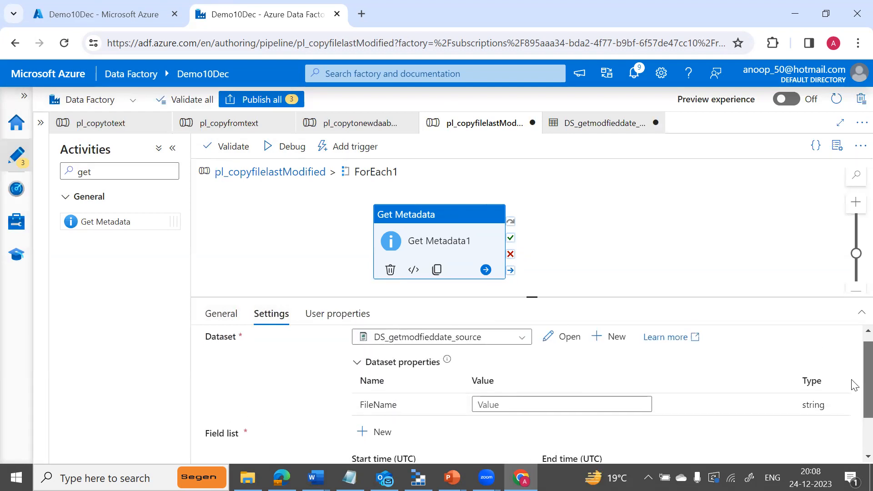
{"action": "left_click", "coordinate": [615, 402]}
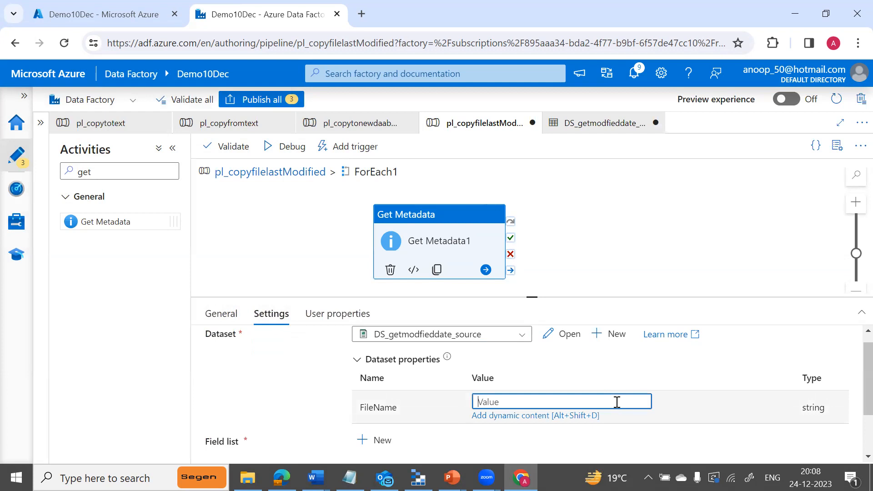
{"action": "left_click", "coordinate": [571, 416]}
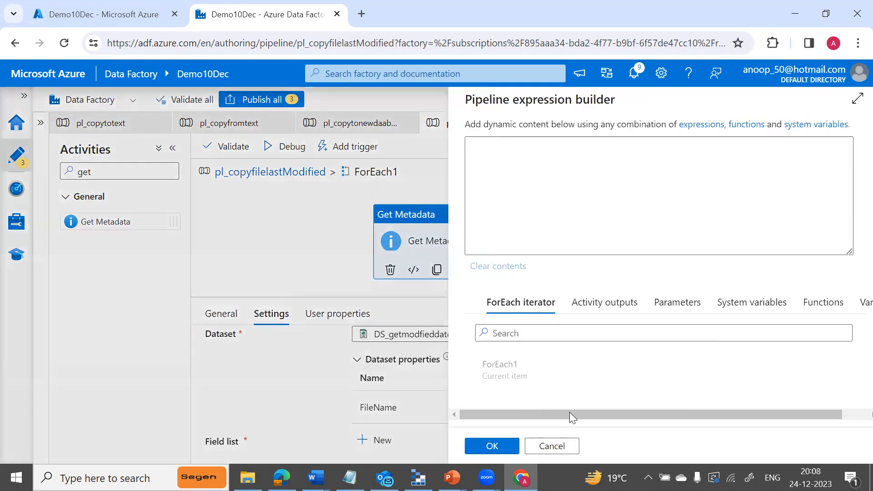
{"action": "left_click", "coordinate": [489, 381]}
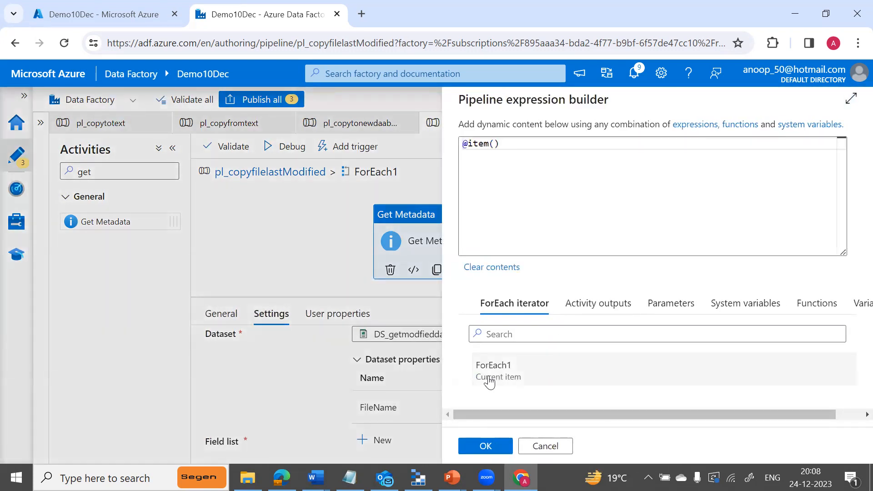
{"action": "type", "text": ".name"}
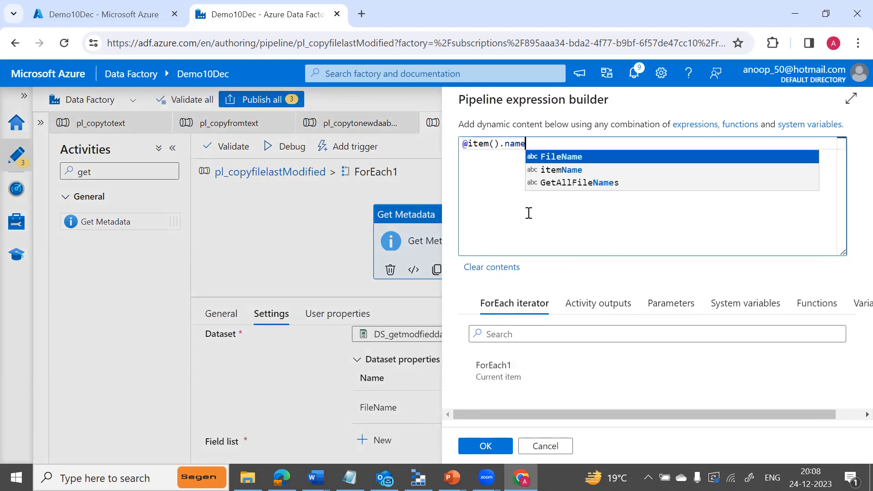
{"action": "left_click", "coordinate": [484, 448]}
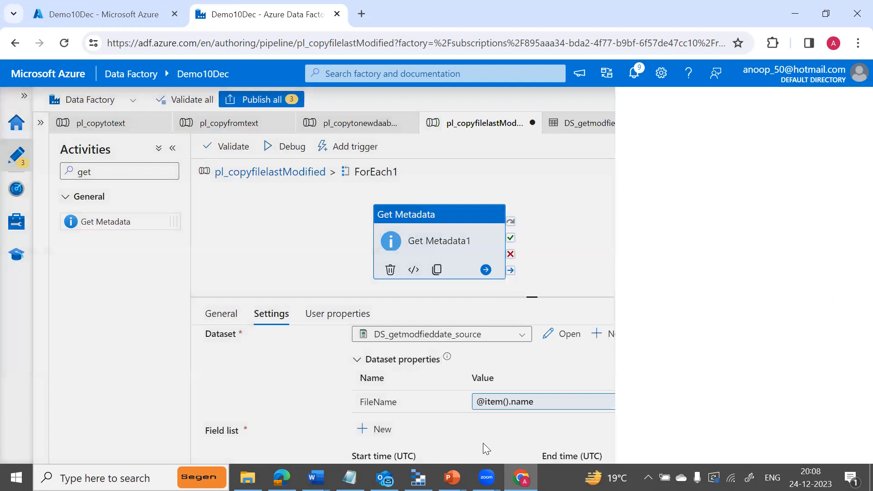
{"action": "left_click", "coordinate": [364, 434]}
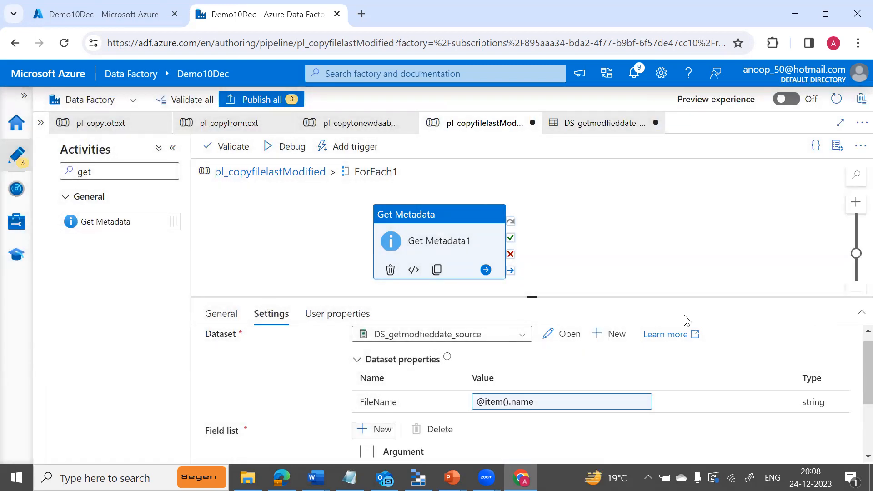
Choose Item name for Get Metadata1's first Field list argument.
{"action": "left_click_drag", "start_coordinate": [533, 294], "coordinate": [532, 223]}
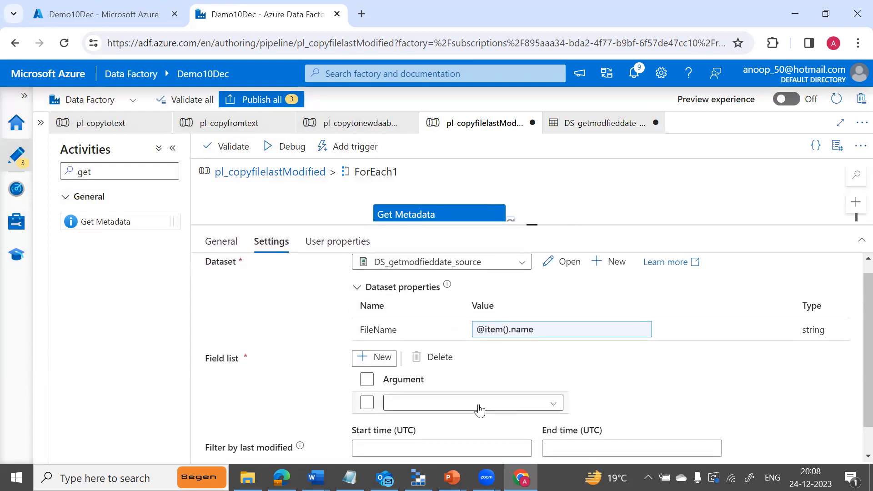
{"action": "left_click", "coordinate": [555, 405]}
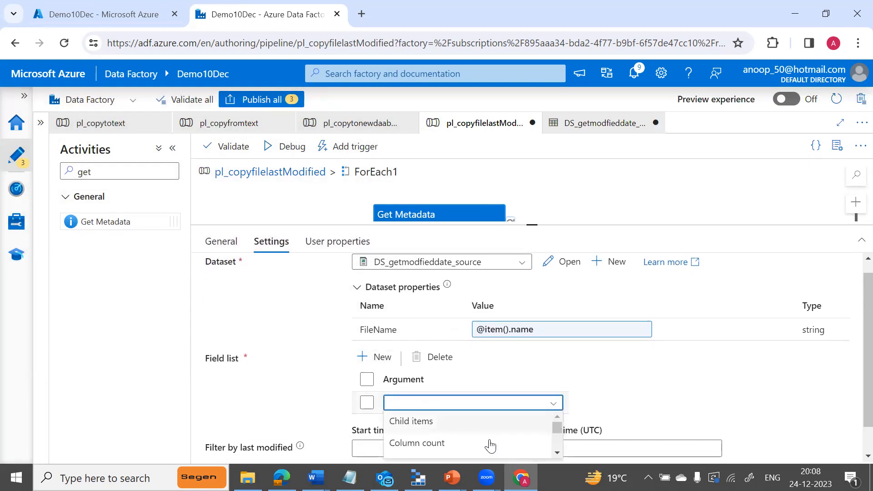
{"action": "left_click", "coordinate": [556, 453]}
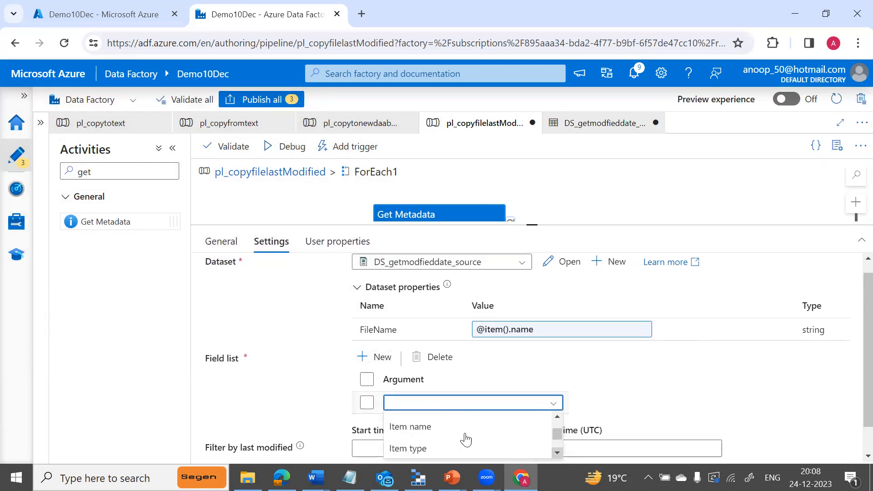
{"action": "left_click", "coordinate": [420, 429]}
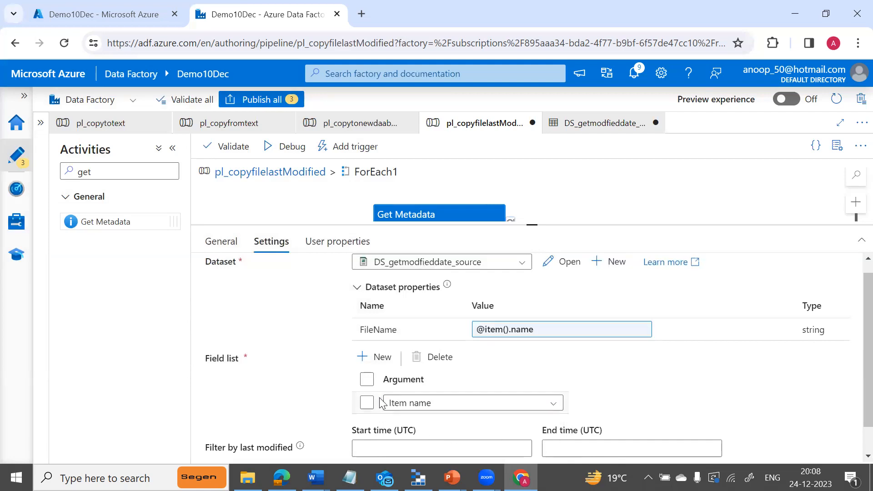
Add a second argument set to Last modified, then start a debug run.
{"action": "left_click", "coordinate": [363, 359]}
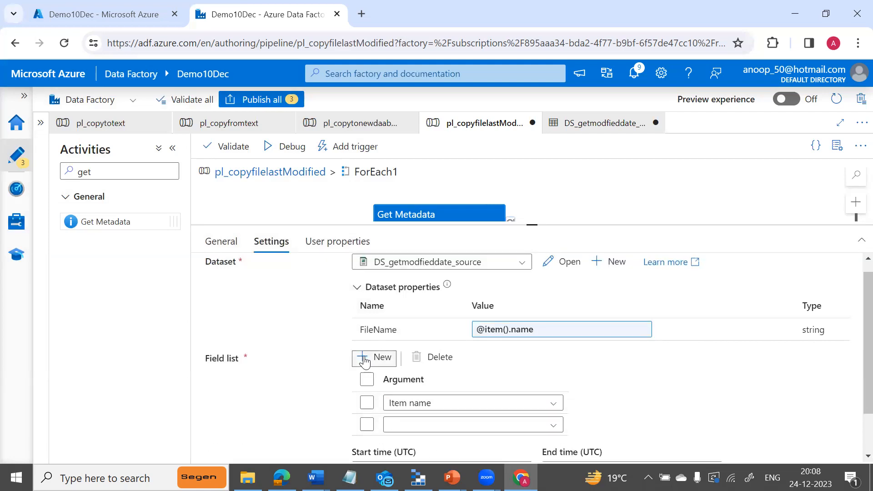
{"action": "left_click", "coordinate": [552, 426]}
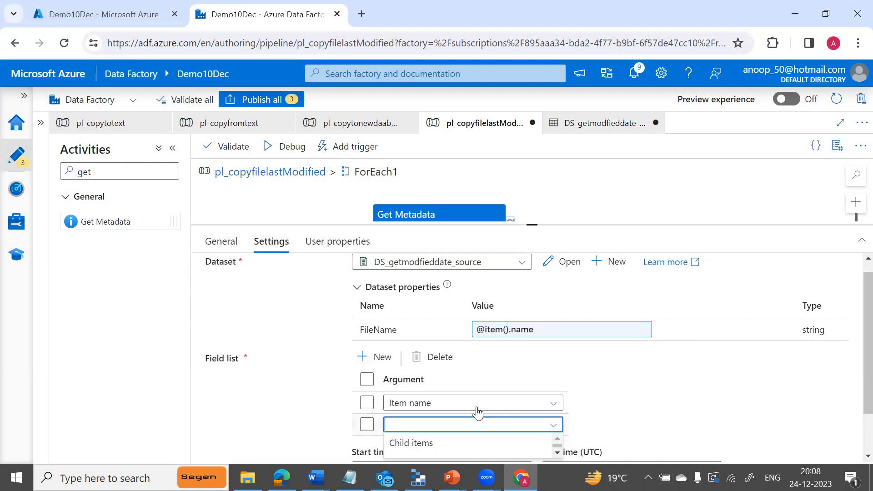
{"action": "left_click_drag", "start_coordinate": [532, 226], "coordinate": [532, 162]}
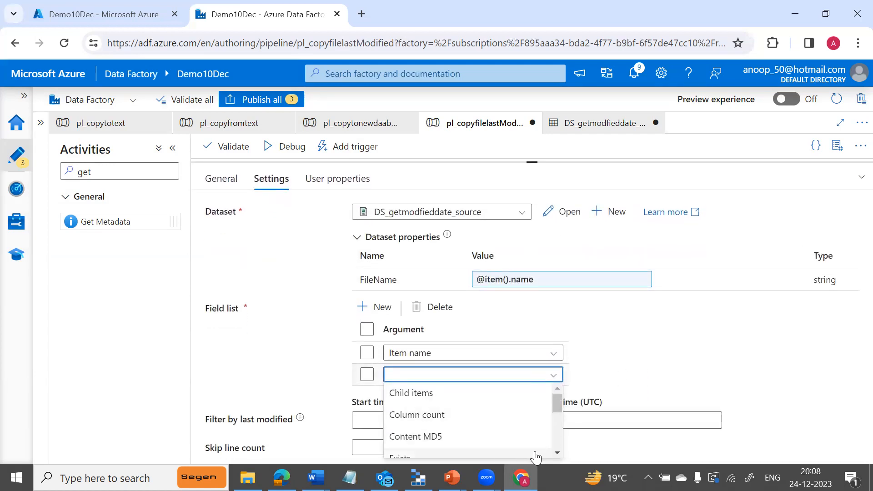
{"action": "scroll", "coordinate": [556, 452], "scroll_direction": "down", "scroll_amount": 5}
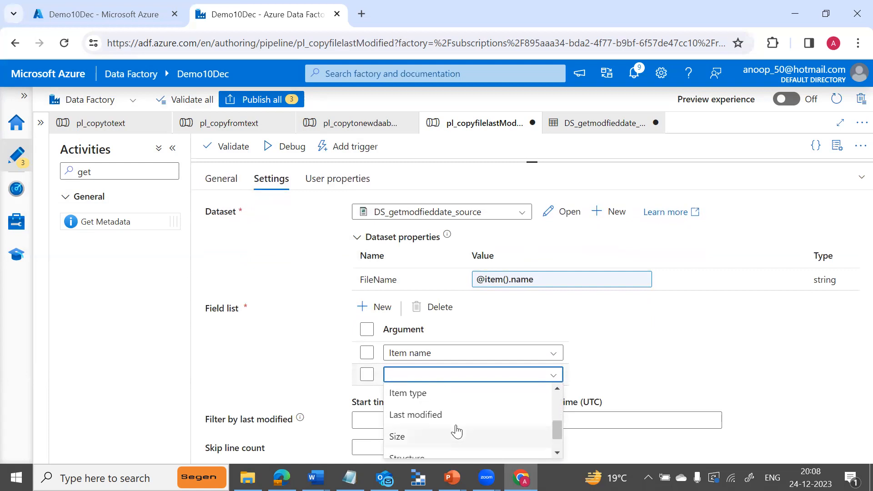
{"action": "left_click", "coordinate": [425, 415]}
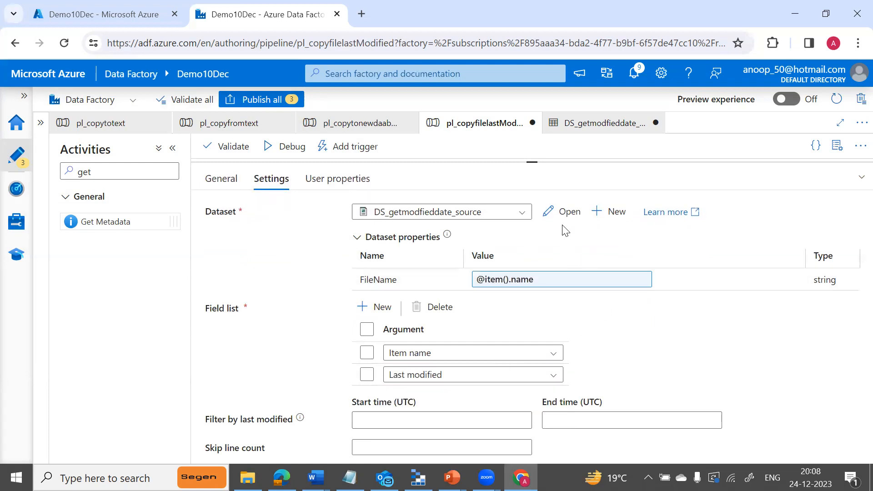
{"action": "left_click_drag", "start_coordinate": [535, 162], "coordinate": [554, 291]}
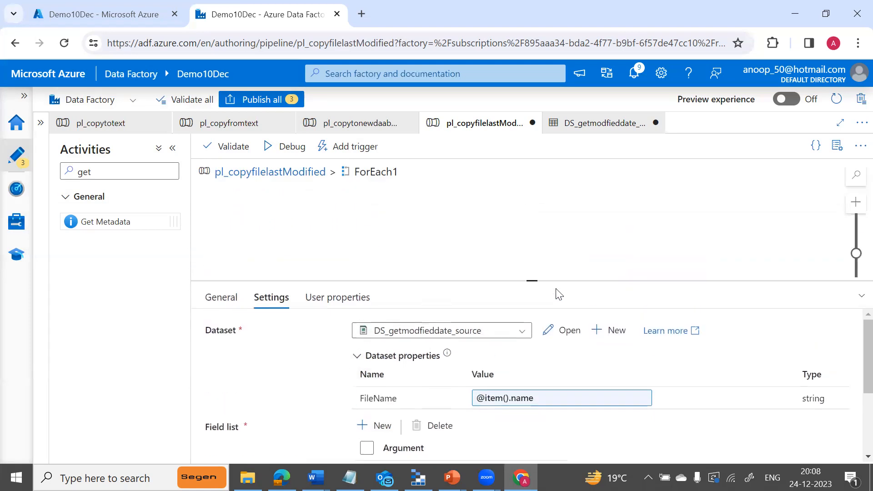
{"action": "left_click", "coordinate": [275, 152]}
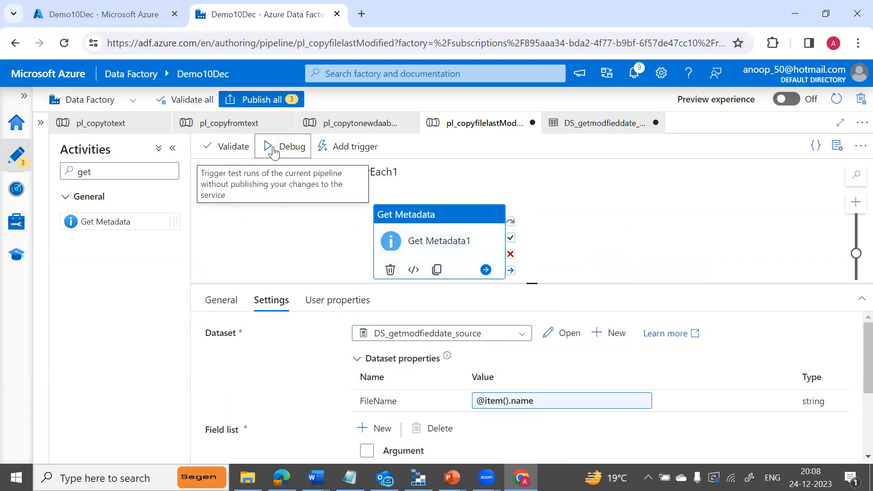
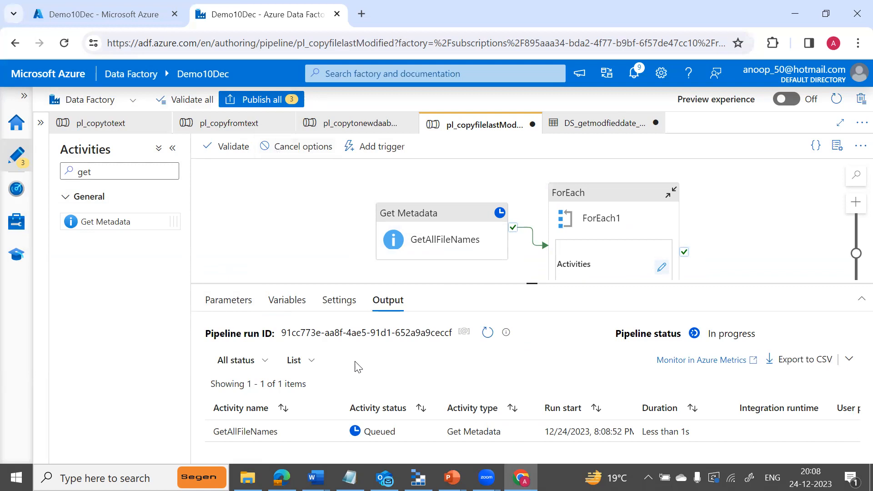
Refresh the activity runs until the pl_copyfilelastModified debug run shows all activities Succeeded.
{"action": "left_click", "coordinate": [487, 332]}
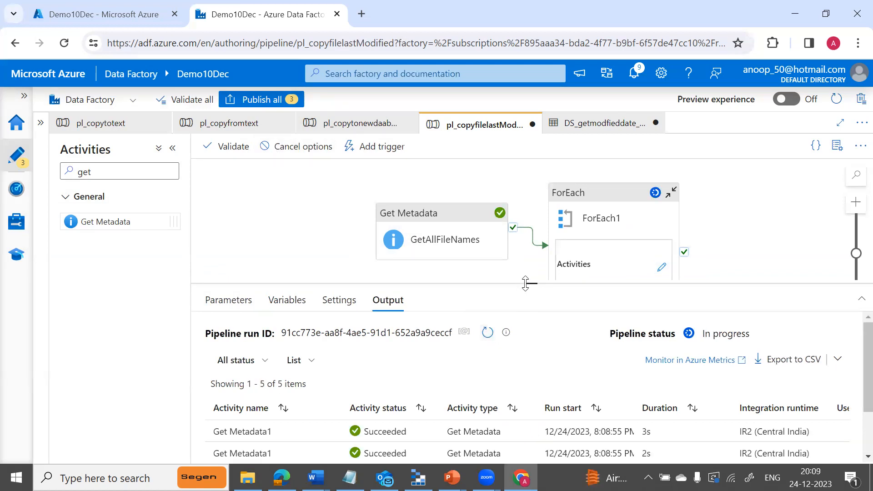
{"action": "left_click_drag", "start_coordinate": [525, 283], "coordinate": [526, 203]}
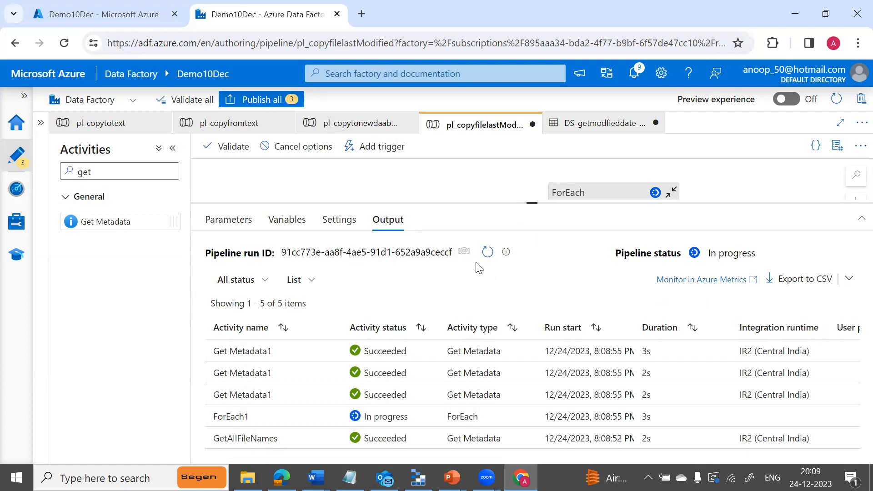
{"action": "left_click", "coordinate": [488, 255]}
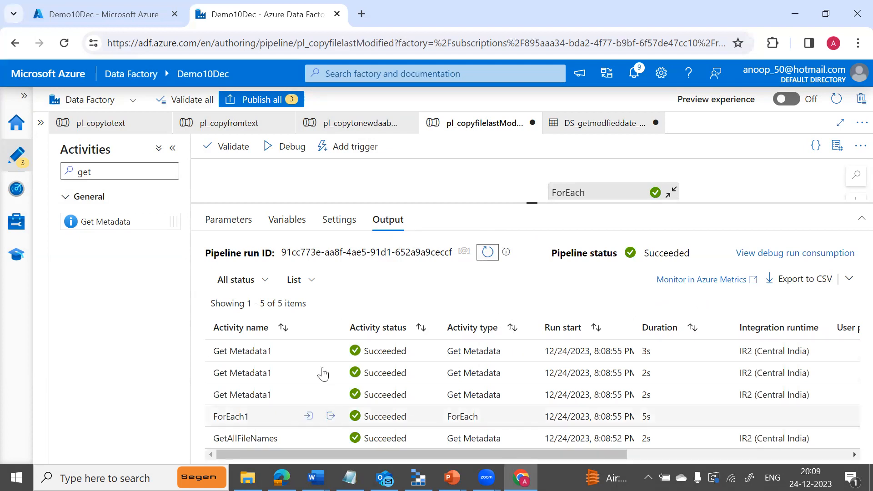
Check itemName and lastModified in both Get Metadata1 run outputs, then switch to PowerPoint.
{"action": "left_click", "coordinate": [330, 351]}
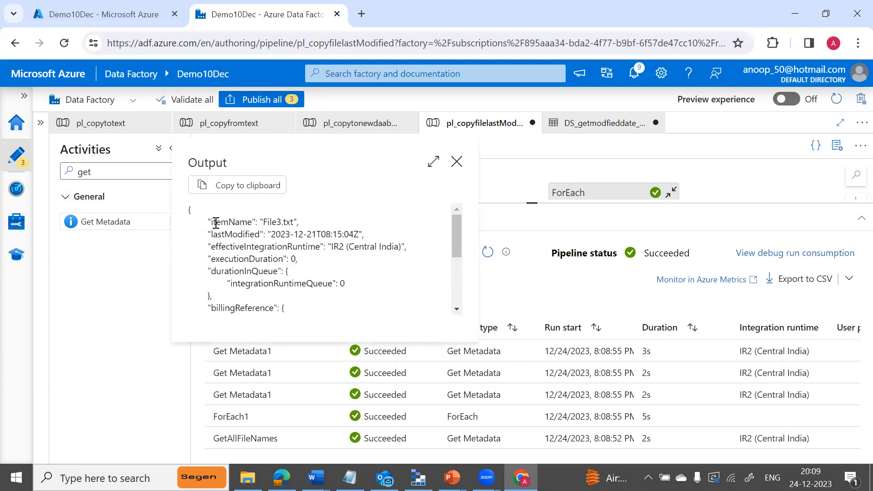
{"action": "left_click_drag", "start_coordinate": [210, 222], "coordinate": [368, 235]}
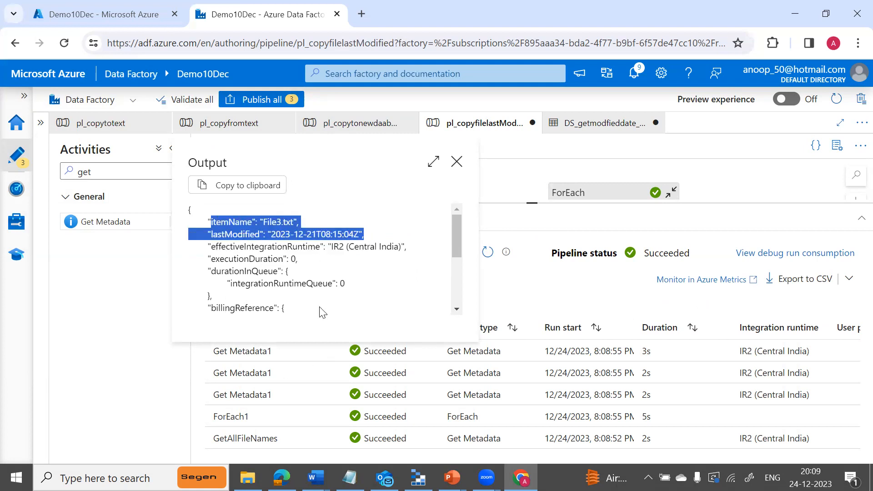
{"action": "left_click", "coordinate": [456, 162]}
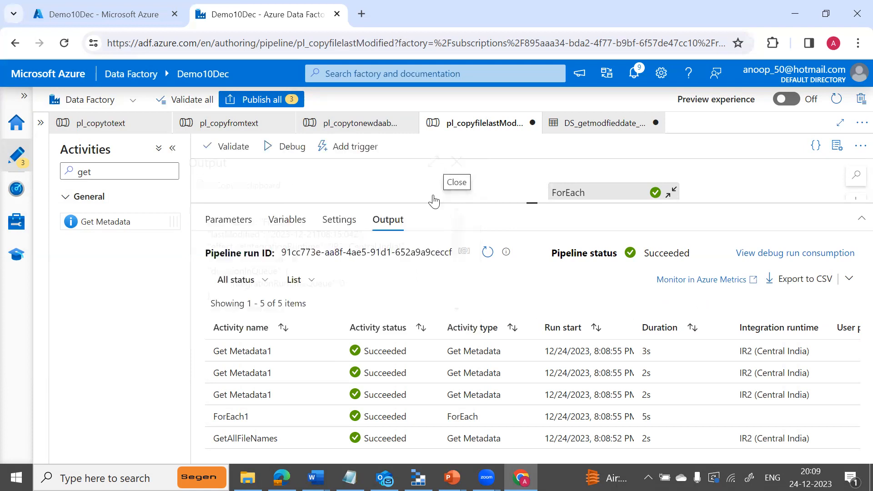
{"action": "left_click", "coordinate": [330, 372]}
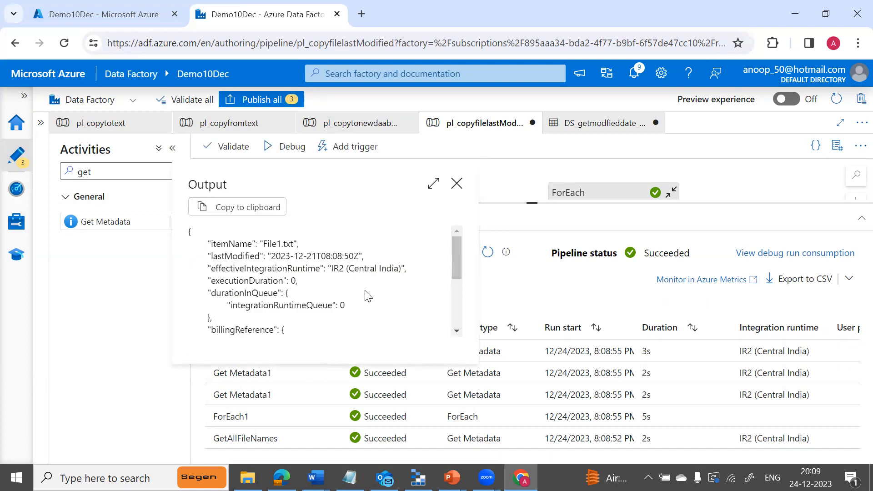
{"action": "left_click", "coordinate": [457, 183]}
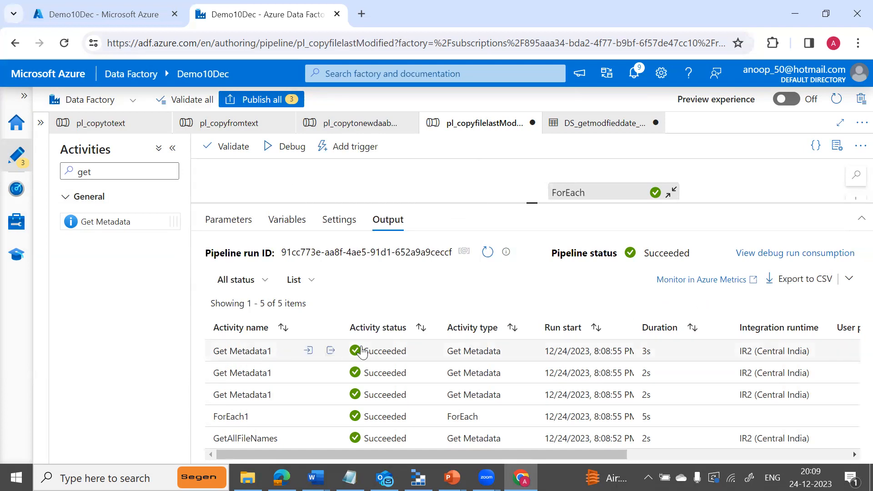
{"action": "left_click_drag", "start_coordinate": [534, 202], "coordinate": [537, 295]}
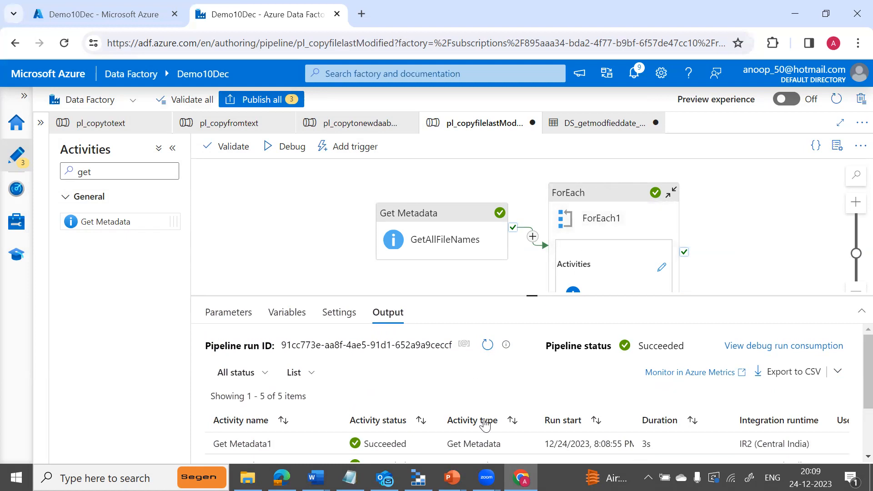
{"action": "left_click", "coordinate": [418, 477]}
{"action": "mouse_move", "coordinate": [451, 477]}
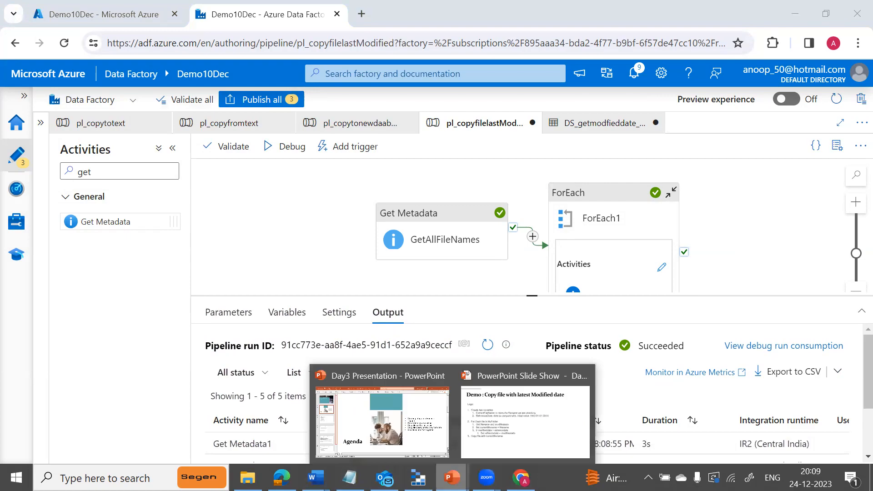
{"action": "left_click", "coordinate": [493, 412]}
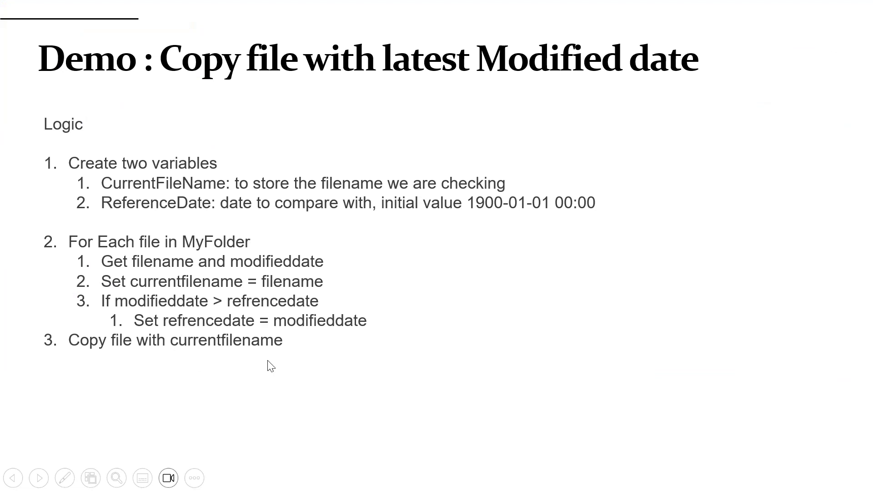
{"action": "key", "text": "alt+Tab"}
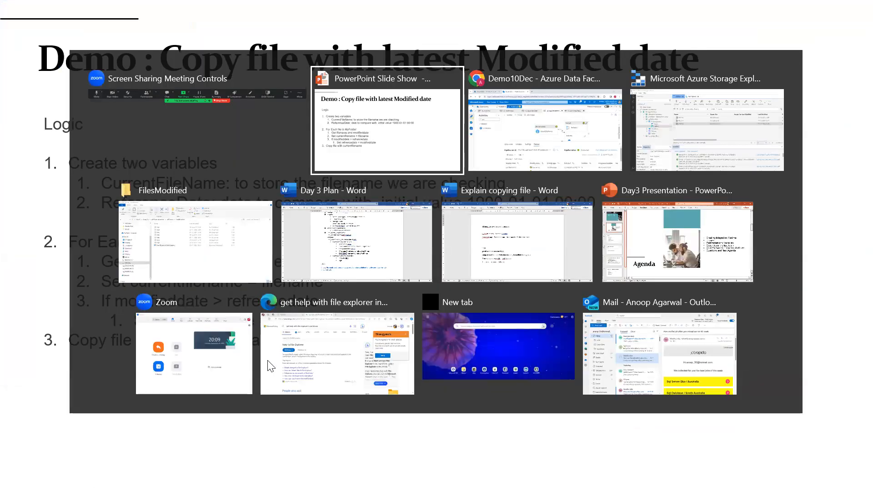
{"action": "key", "text": "alt+Tab"}
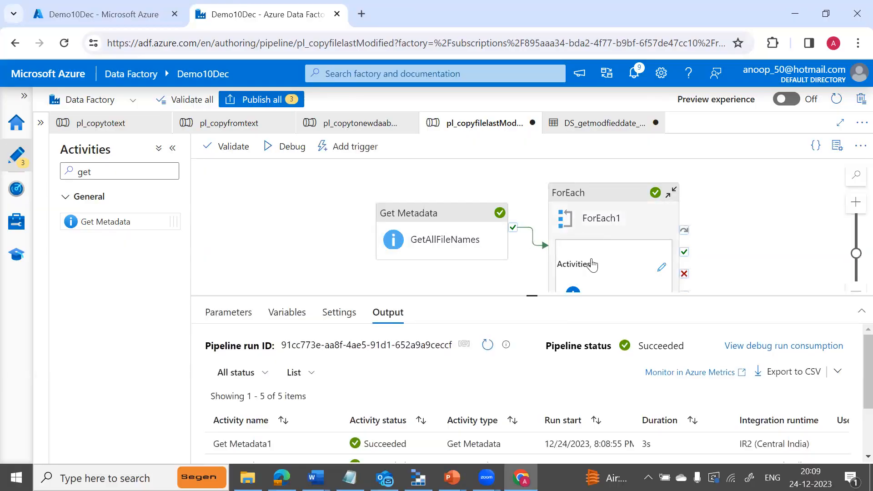
Inside ForEach1, add an If Condition activity that runs after Get Metadata1 succeeds.
{"action": "left_click", "coordinate": [660, 268]}
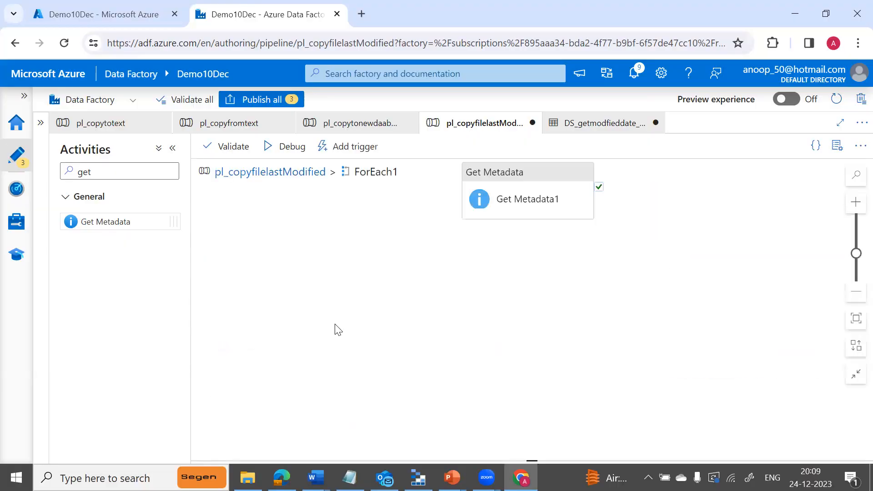
{"action": "left_click_drag", "start_coordinate": [490, 174], "coordinate": [270, 236]}
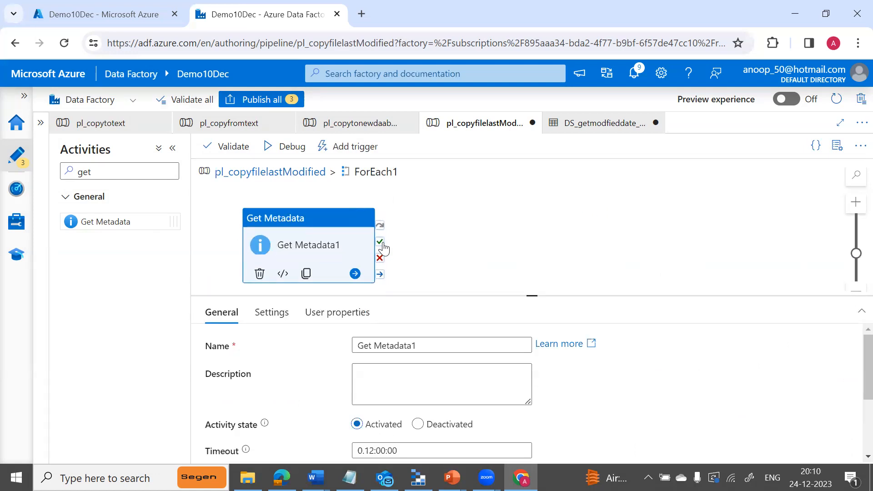
{"action": "left_click", "coordinate": [125, 173]}
{"action": "key", "text": "BackSpace"}
{"action": "key", "text": "BackSpace"}
{"action": "key", "text": "BackSpace"}
{"action": "type", "text": "if"}
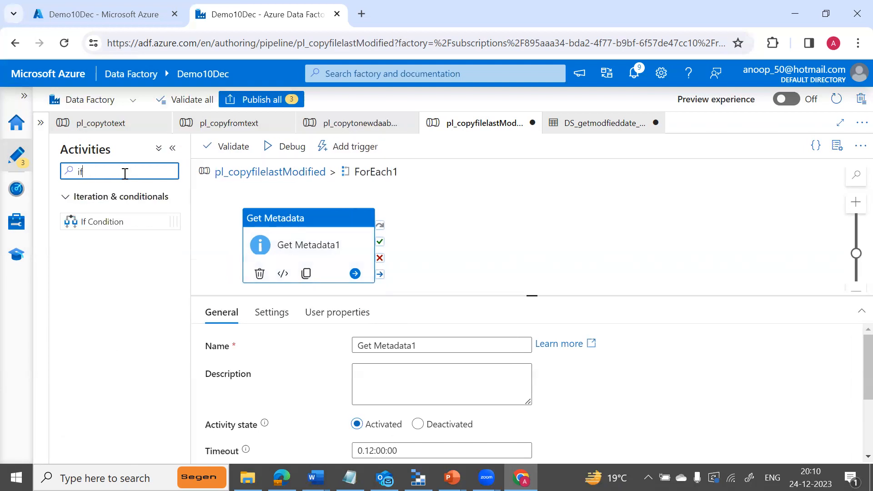
{"action": "left_click_drag", "start_coordinate": [112, 222], "coordinate": [505, 223]}
{"action": "left_click_drag", "start_coordinate": [380, 252], "coordinate": [449, 250]}
{"action": "left_click_drag", "start_coordinate": [386, 254], "coordinate": [473, 264]}
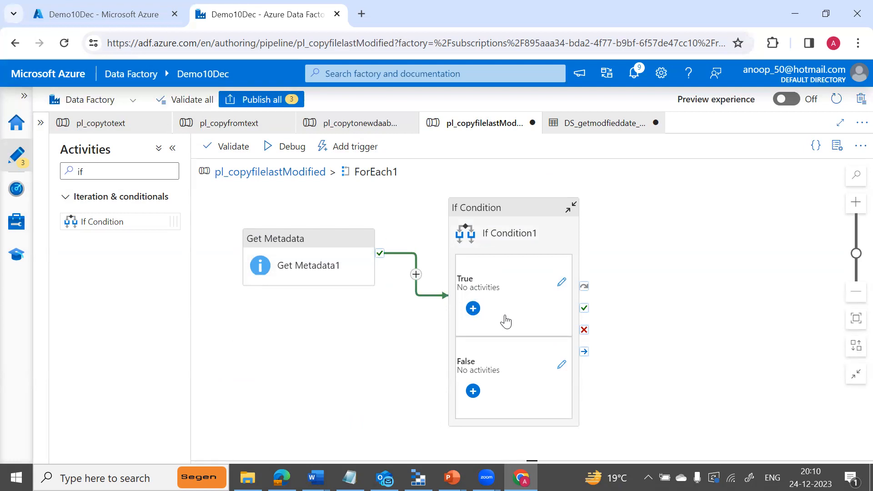
Open the dynamic content builder for If Condition1's condition Expression.
{"action": "left_click", "coordinate": [511, 232]}
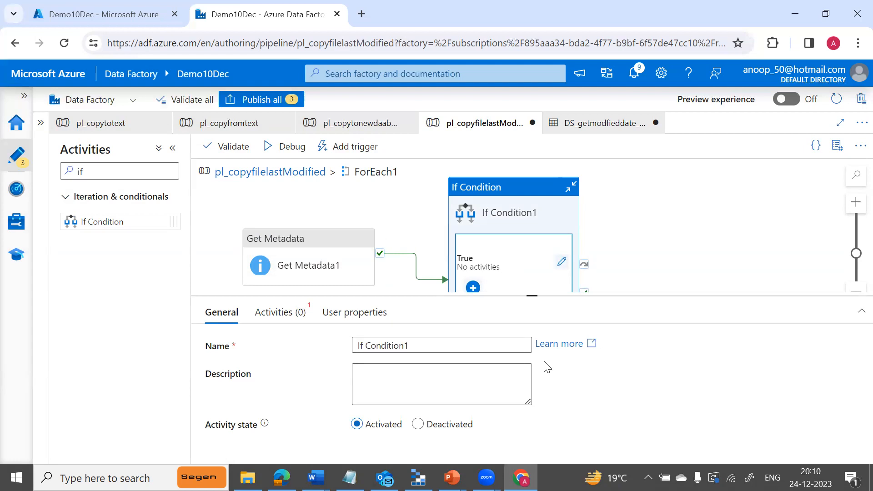
{"action": "left_click", "coordinate": [289, 318]}
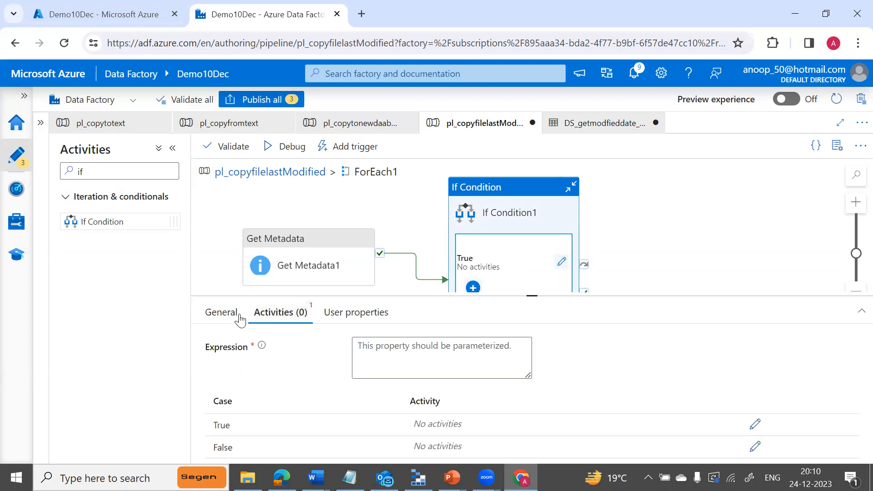
{"action": "left_click", "coordinate": [232, 318]}
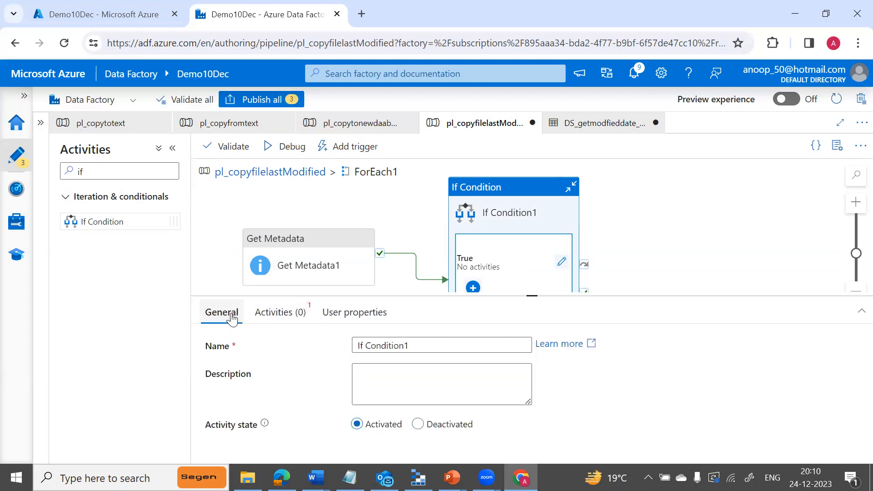
{"action": "left_click", "coordinate": [276, 320]}
{"action": "left_click", "coordinate": [403, 347]}
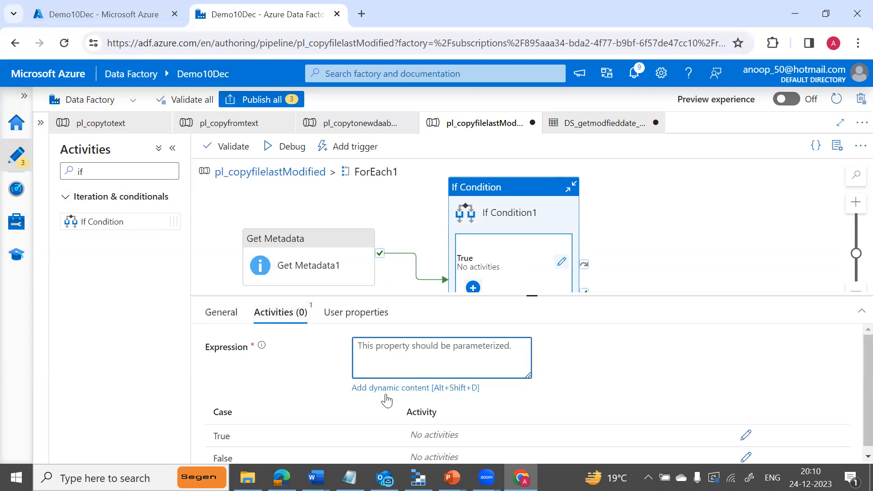
{"action": "left_click", "coordinate": [444, 388]}
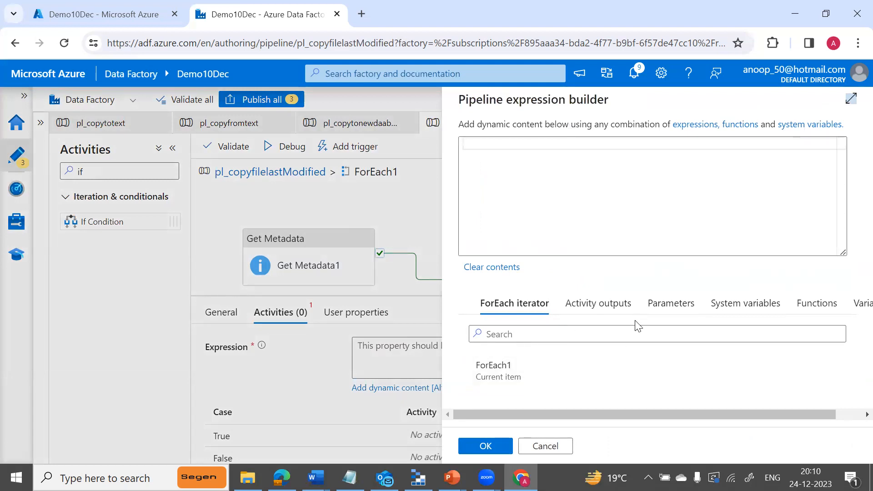
Browse the builder's parameters, system variables and Logical Functions list.
{"action": "left_click", "coordinate": [663, 310]}
{"action": "left_click", "coordinate": [741, 306]}
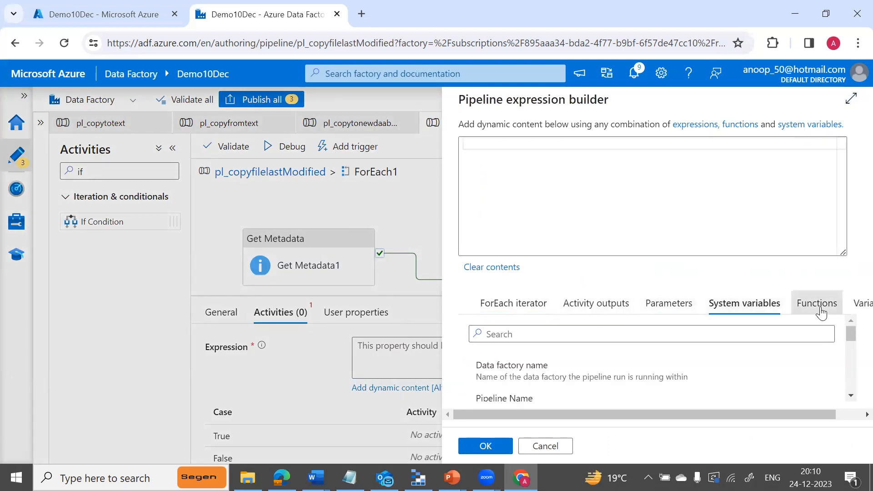
{"action": "left_click", "coordinate": [821, 312]}
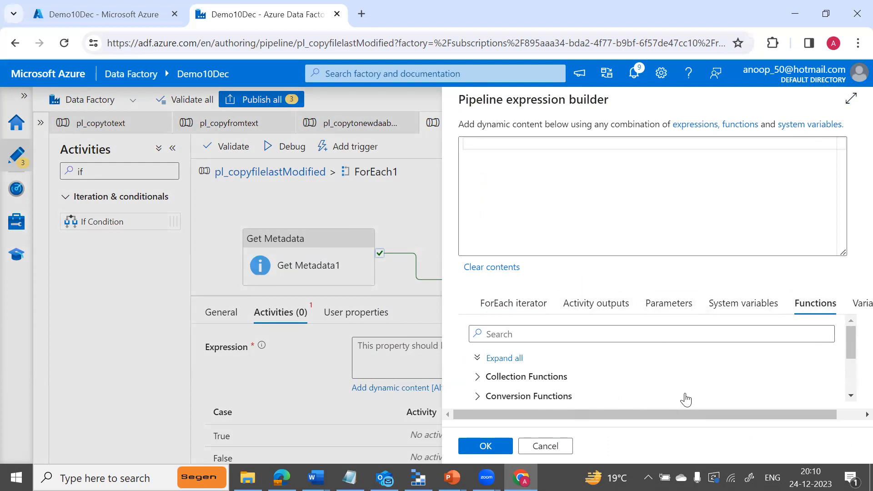
{"action": "left_click_drag", "start_coordinate": [852, 357], "coordinate": [851, 385]}
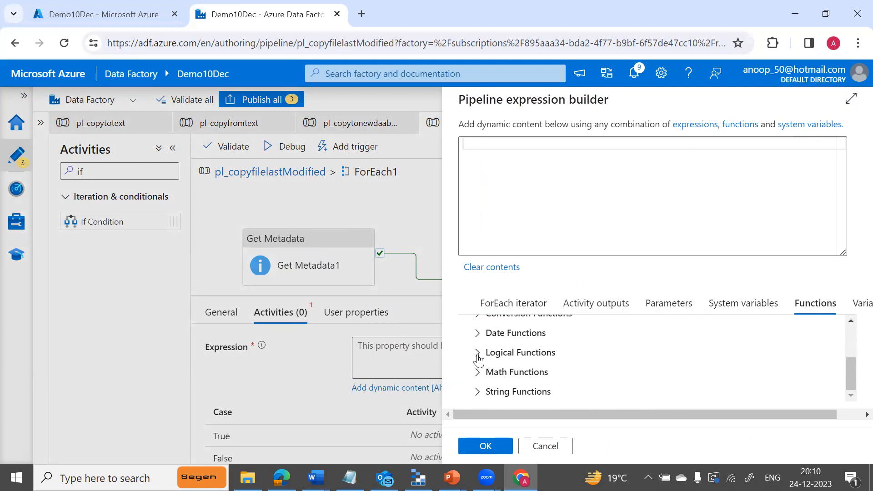
{"action": "left_click", "coordinate": [477, 353]}
{"action": "left_click", "coordinate": [851, 395]}
{"action": "left_click", "coordinate": [850, 395]}
{"action": "left_click", "coordinate": [851, 397]}
{"action": "left_click", "coordinate": [852, 397]}
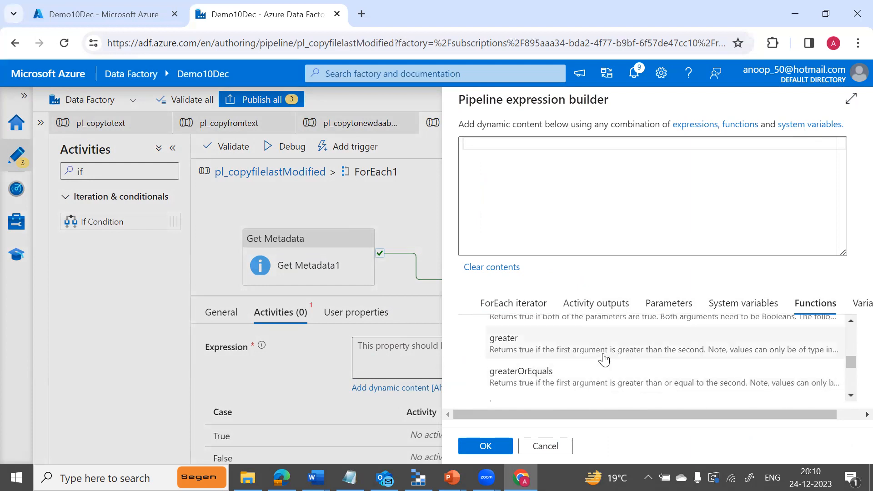
{"action": "left_click", "coordinate": [669, 351]}
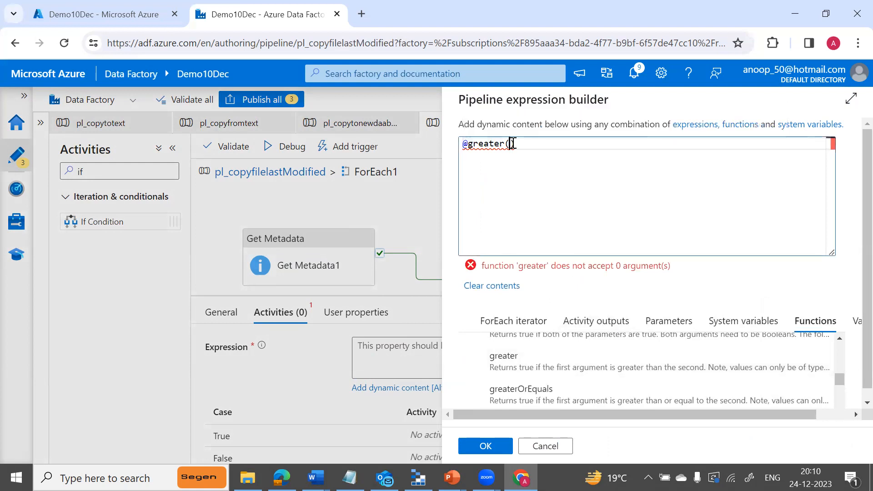
{"action": "left_click", "coordinate": [509, 319]}
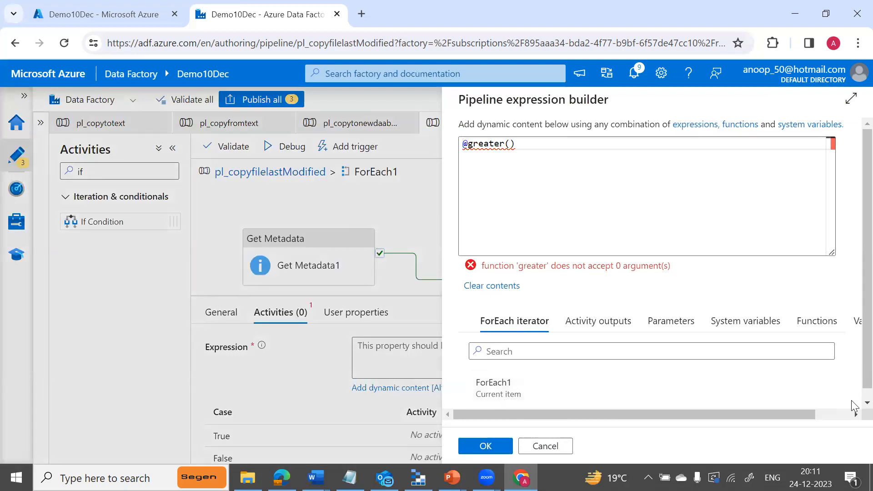
{"action": "scroll", "coordinate": [852, 406], "scroll_direction": "down", "scroll_amount": 1}
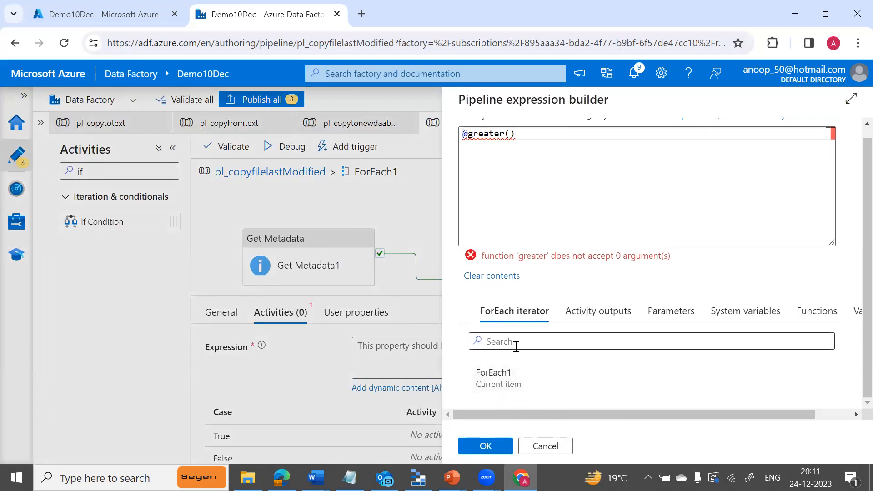
{"action": "left_click", "coordinate": [488, 385]}
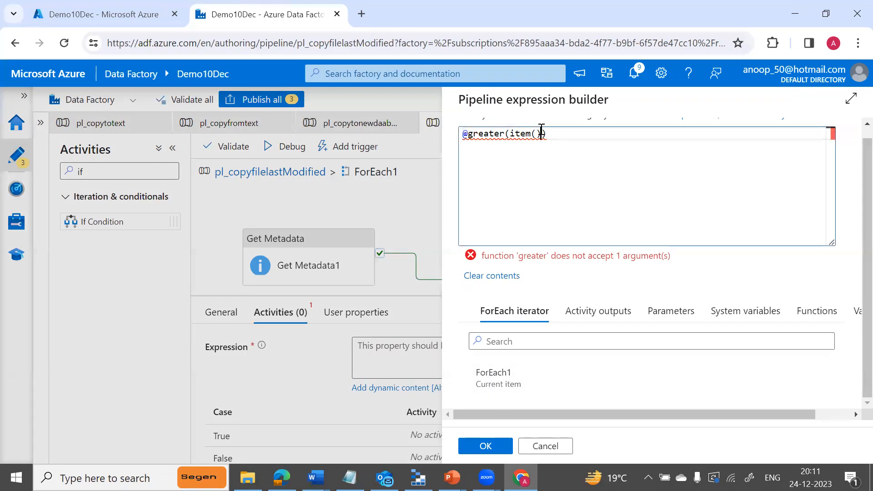
{"action": "key", "text": "BackSpace"}
{"action": "key", "text": "BackSpace"}
{"action": "key", "text": "BackSpace"}
{"action": "key", "text": "BackSpace"}
{"action": "key", "text": "BackSpace"}
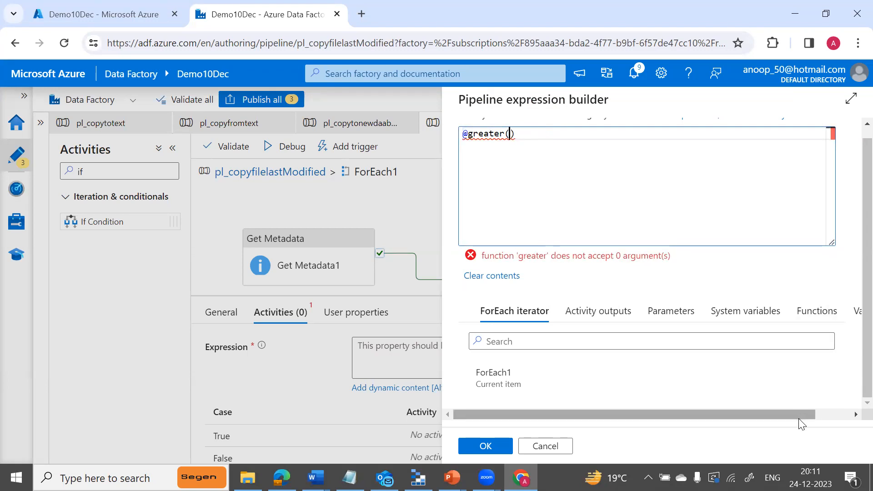
{"action": "left_click", "coordinate": [541, 448]}
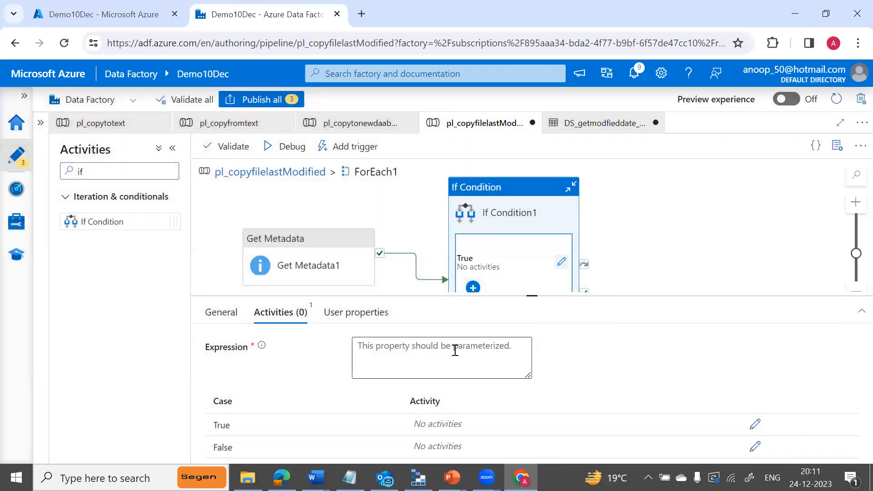
{"action": "left_click", "coordinate": [562, 261]}
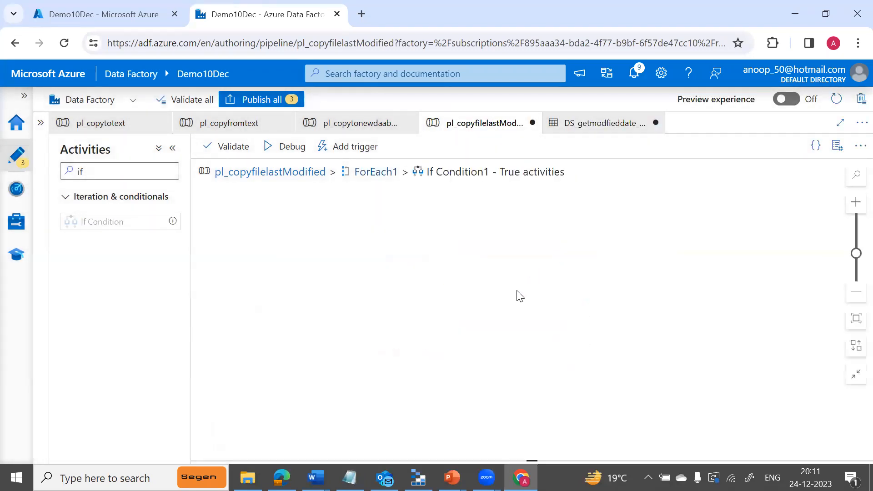
{"action": "left_click", "coordinate": [376, 173]}
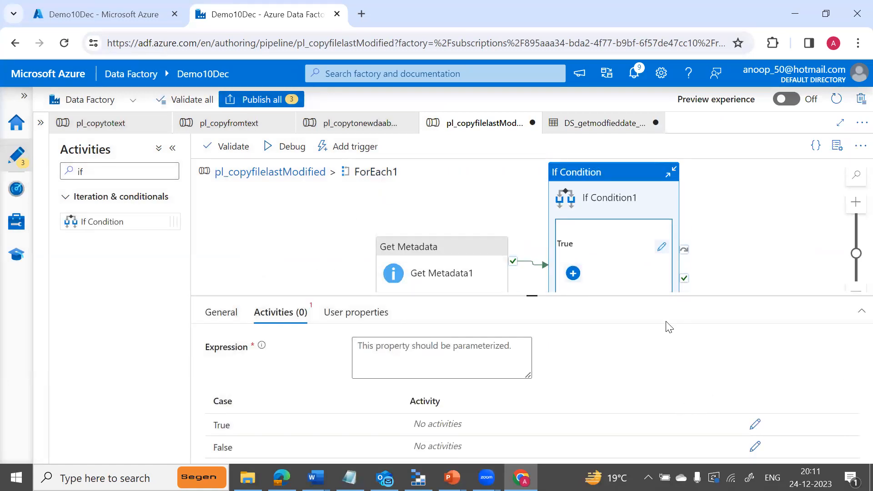
{"action": "left_click", "coordinate": [661, 248]}
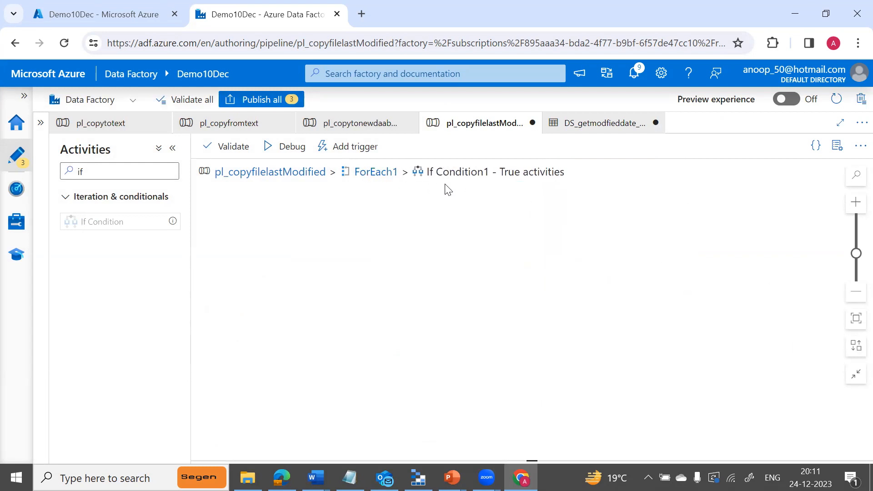
{"action": "left_click", "coordinate": [362, 175]}
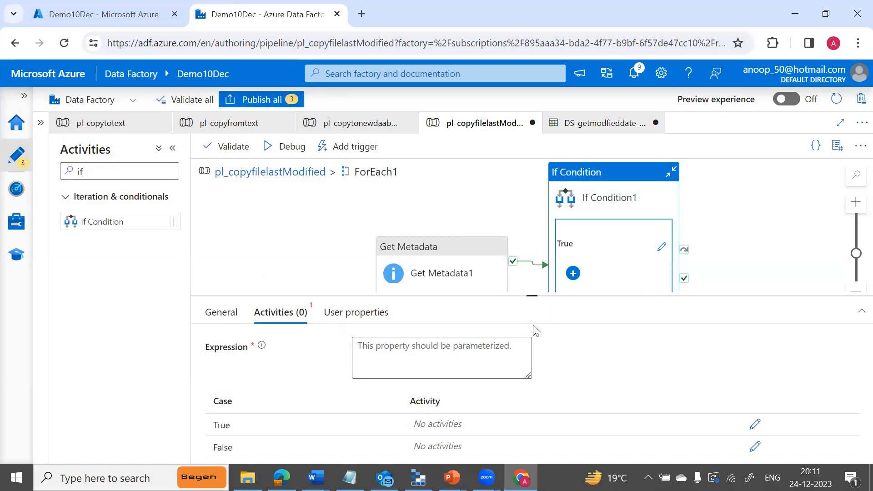
{"action": "left_click_drag", "start_coordinate": [533, 295], "coordinate": [533, 382]}
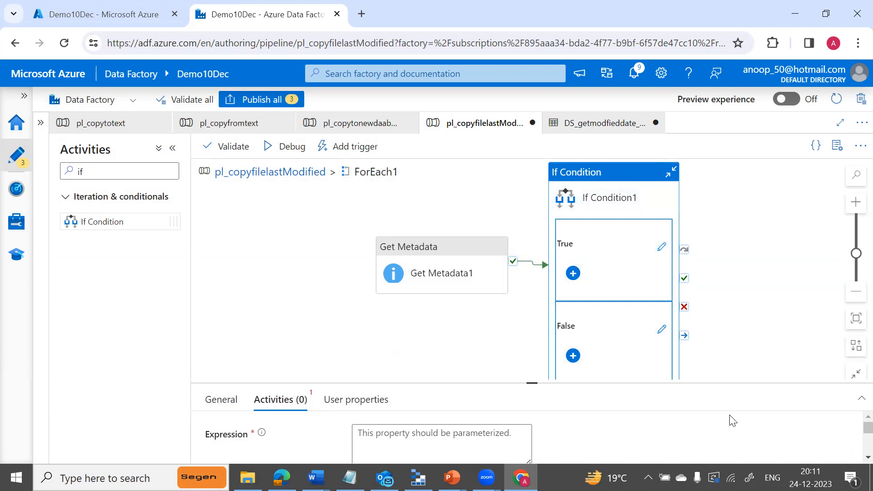
{"action": "left_click_drag", "start_coordinate": [532, 383], "coordinate": [532, 265]}
{"action": "left_click", "coordinate": [445, 326]}
{"action": "left_click", "coordinate": [416, 358]}
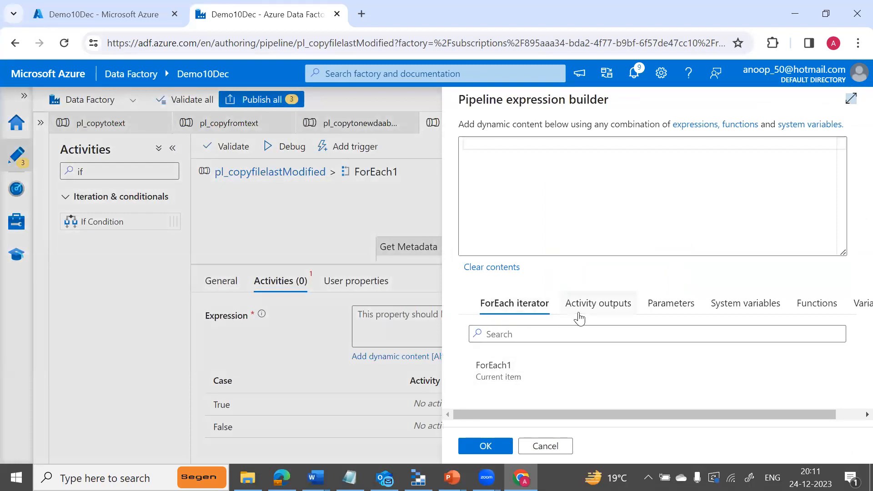
Insert the greater function from Logical Functions into If Condition1's expression.
{"action": "left_click", "coordinate": [579, 314]}
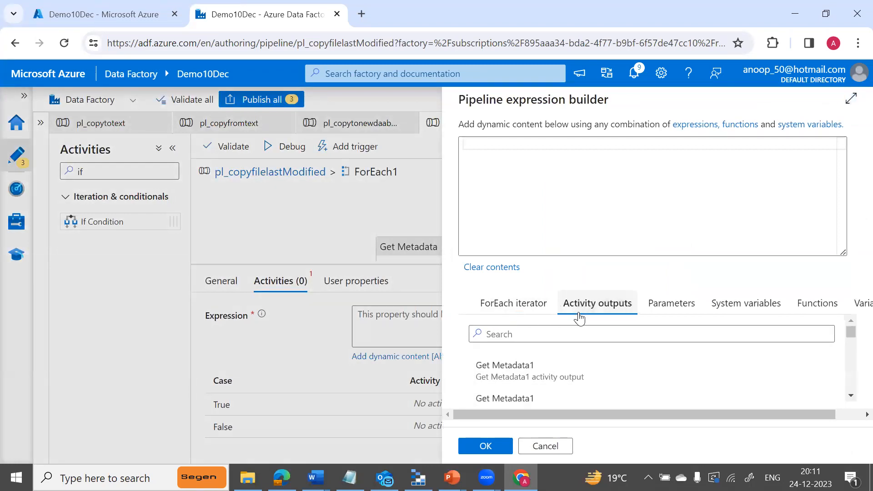
{"action": "left_click", "coordinate": [814, 311]}
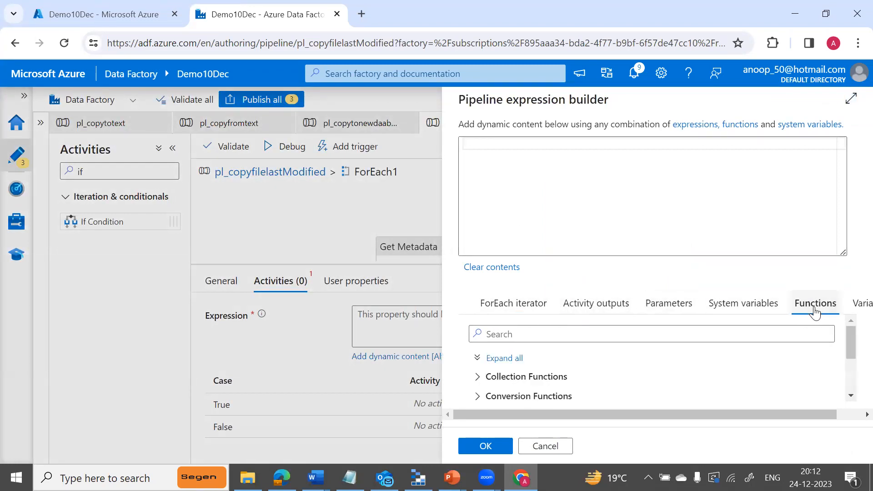
{"action": "left_click_drag", "start_coordinate": [848, 352], "coordinate": [849, 389]}
{"action": "left_click", "coordinate": [536, 361]}
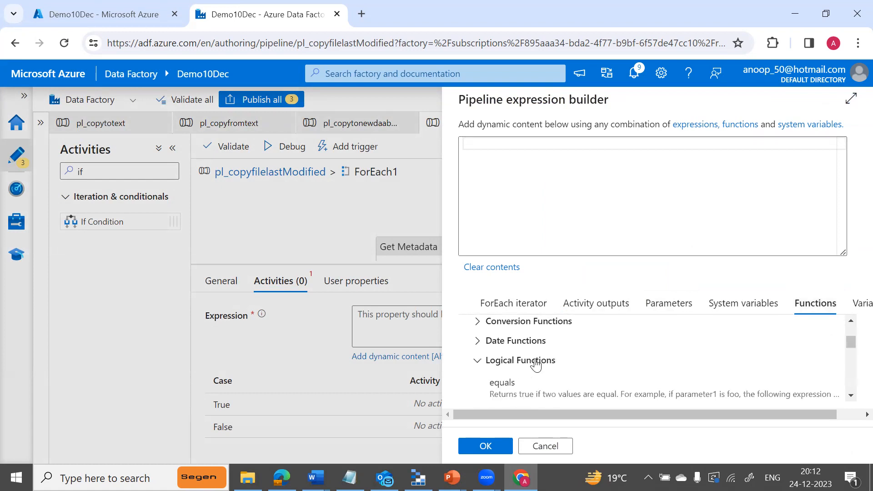
{"action": "left_click", "coordinate": [849, 396]}
{"action": "left_click", "coordinate": [850, 396]}
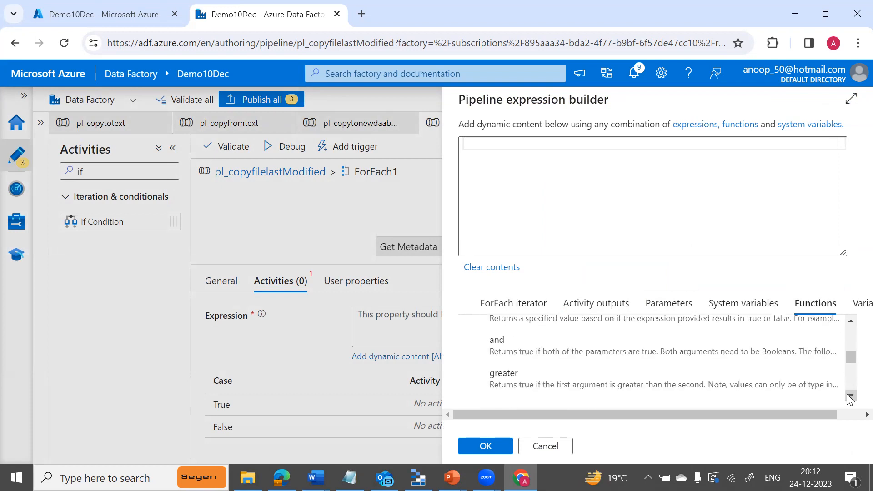
{"action": "left_click", "coordinate": [602, 392]}
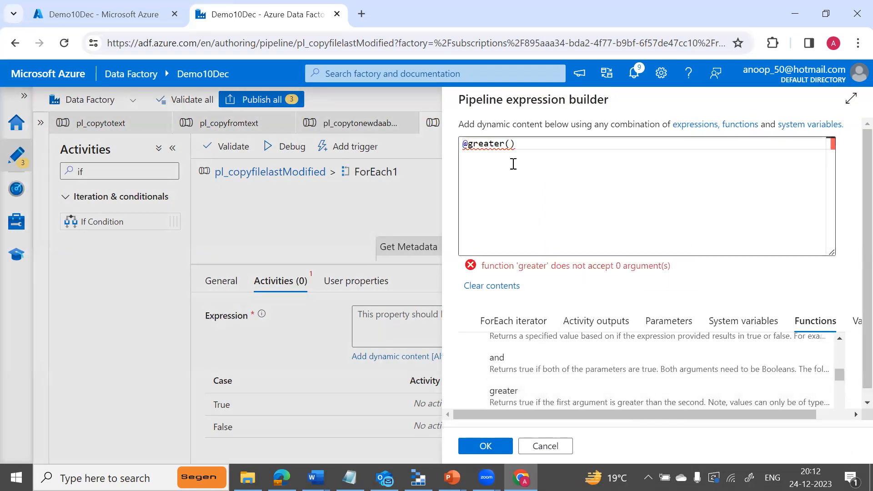
Add Get Metadata1's output lastModified as greater()'s first argument.
{"action": "left_click", "coordinate": [508, 150]}
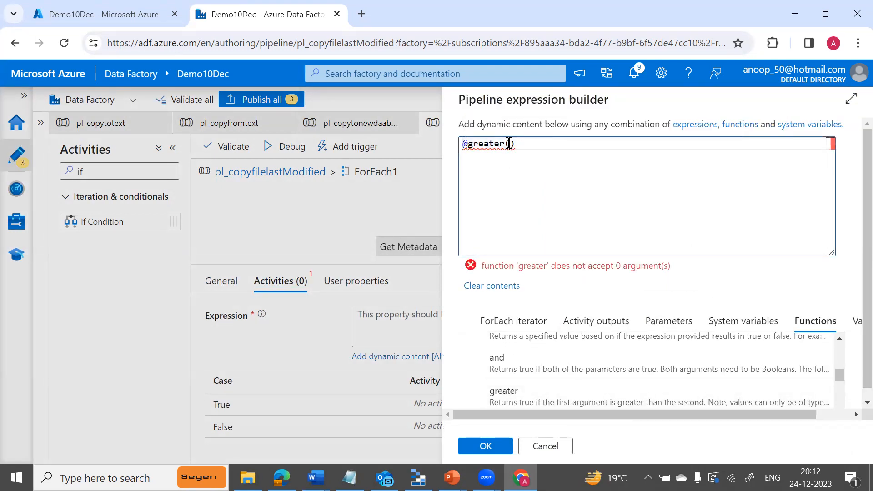
{"action": "left_click", "coordinate": [594, 321]}
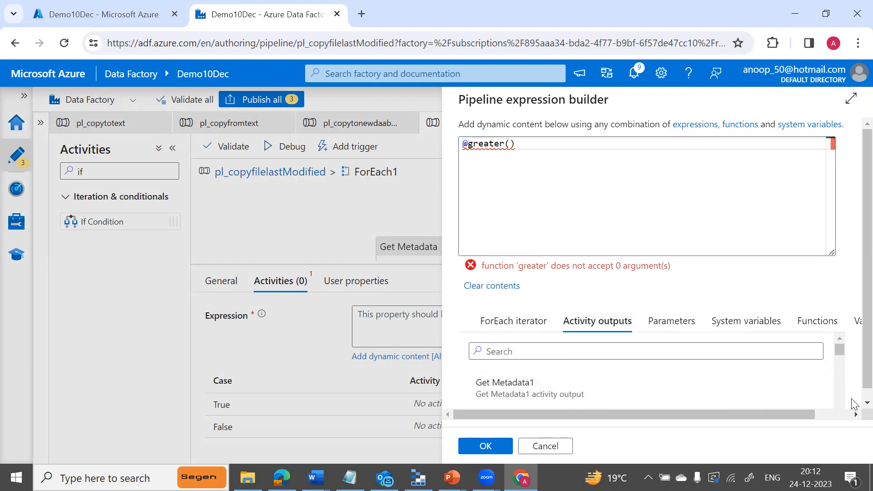
{"action": "left_click_drag", "start_coordinate": [863, 378], "coordinate": [852, 382]}
{"action": "left_click", "coordinate": [838, 406]}
{"action": "left_click", "coordinate": [839, 407]}
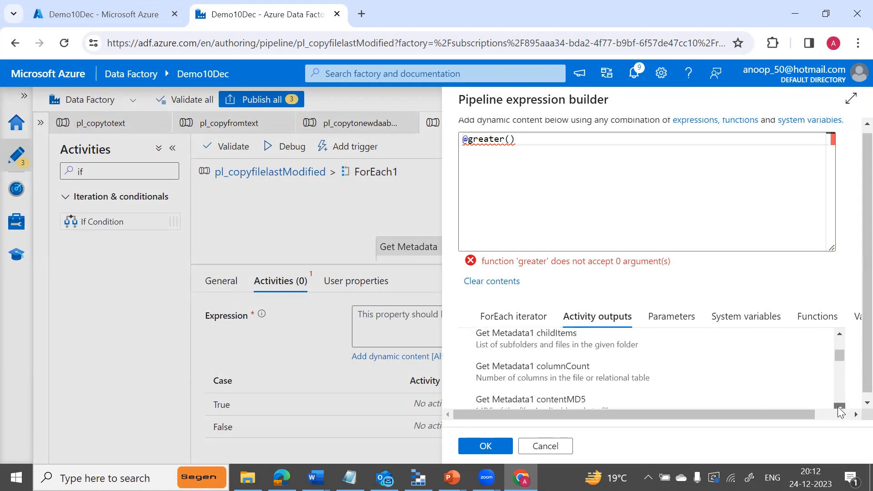
{"action": "left_click", "coordinate": [839, 408]}
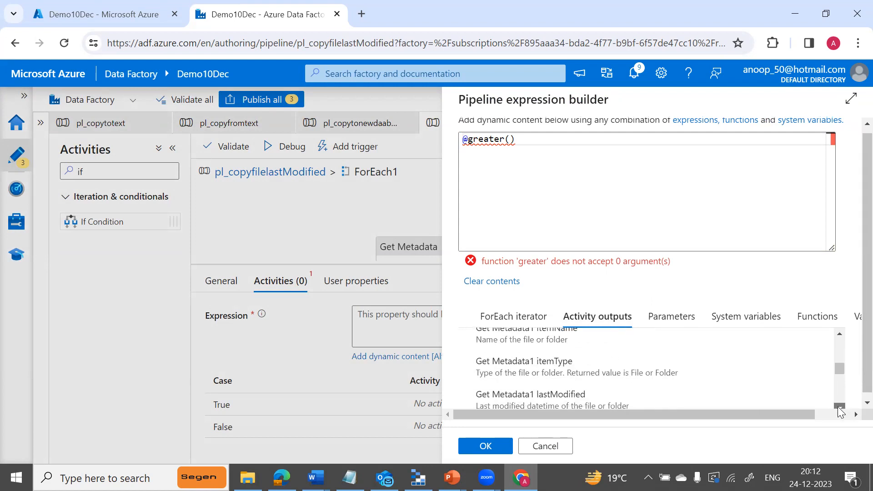
{"action": "left_click", "coordinate": [585, 362]}
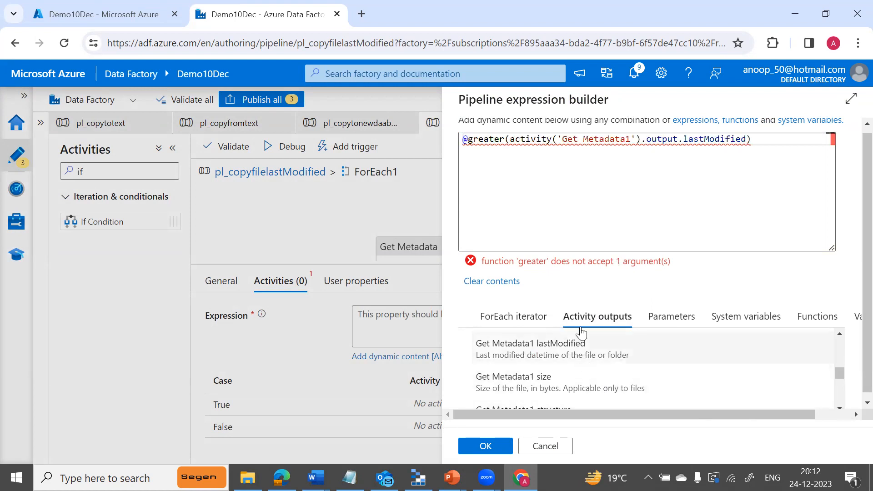
Add variables('RefrenceDate') as the second argument and apply the expression.
{"action": "left_click", "coordinate": [746, 144]}
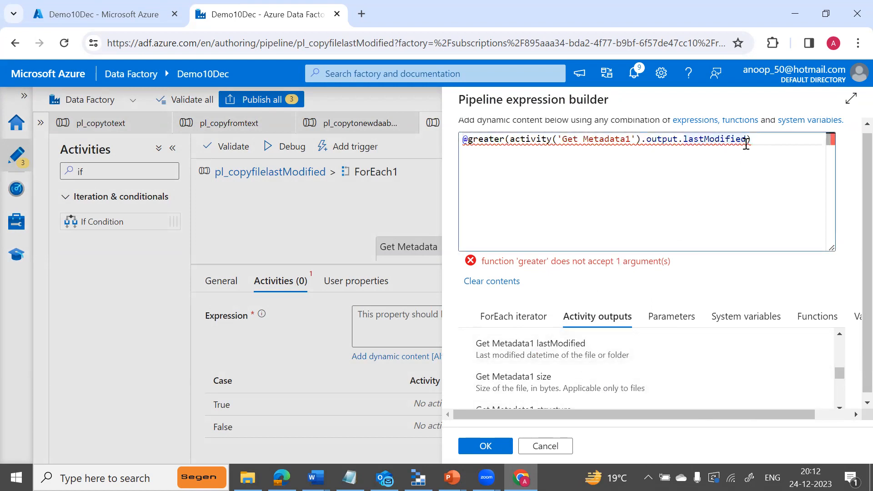
{"action": "type", "text": ","}
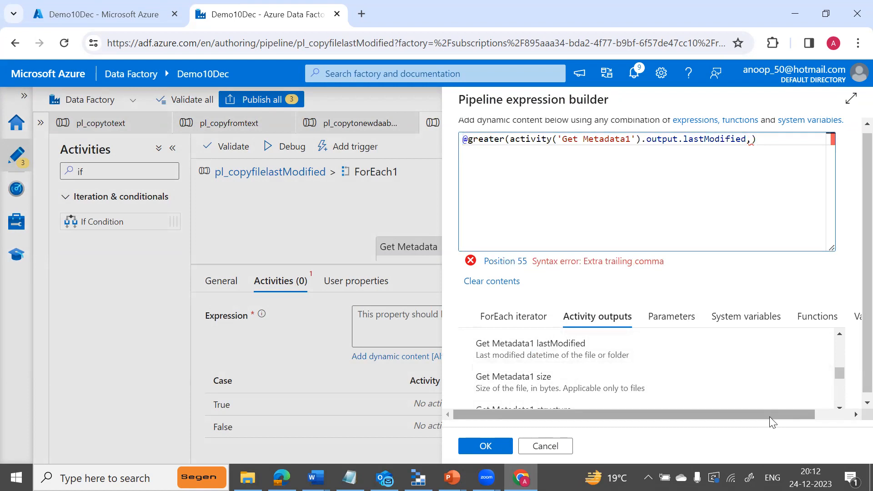
{"action": "left_click_drag", "start_coordinate": [793, 414], "coordinate": [837, 413]}
{"action": "left_click", "coordinate": [836, 316]}
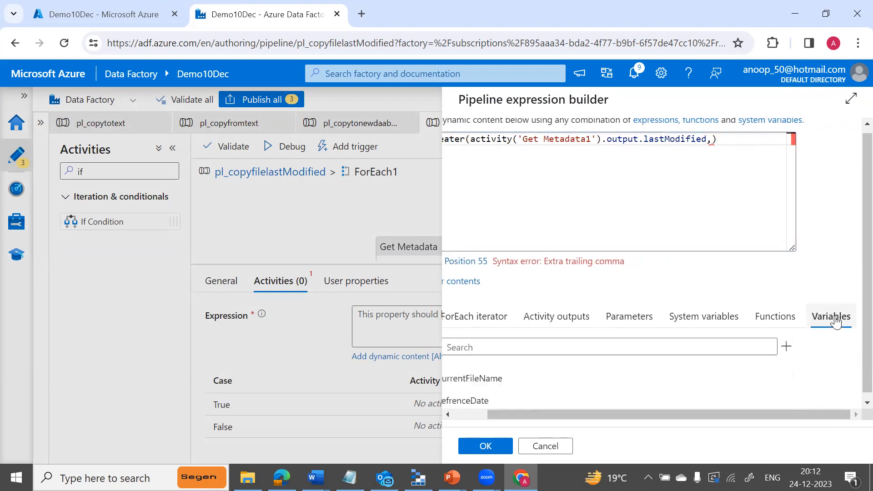
{"action": "left_click_drag", "start_coordinate": [530, 412], "coordinate": [473, 424]}
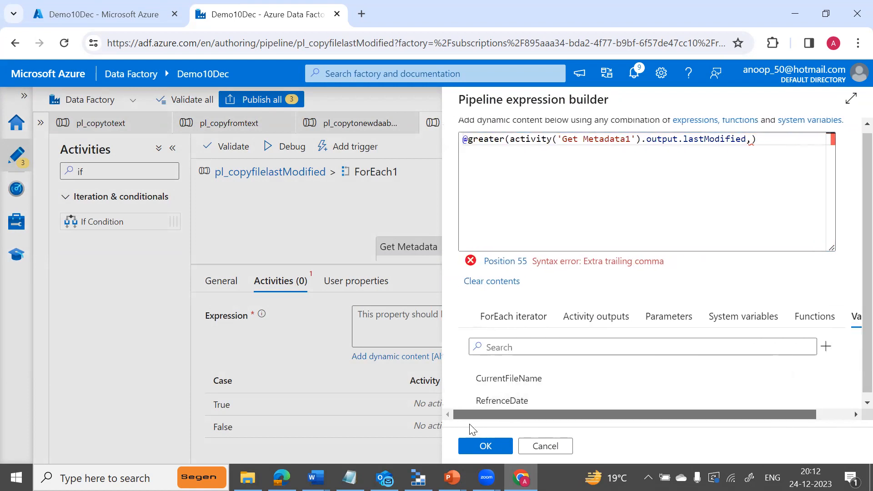
{"action": "left_click", "coordinate": [506, 402]}
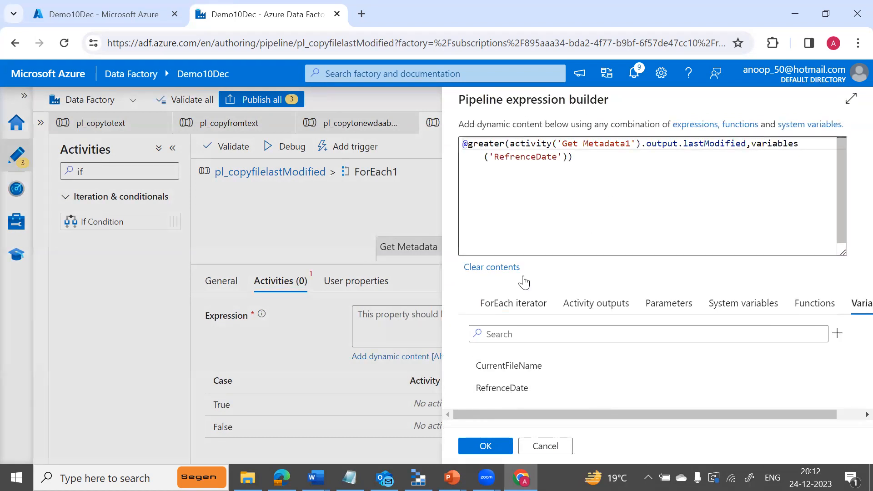
{"action": "left_click", "coordinate": [489, 446]}
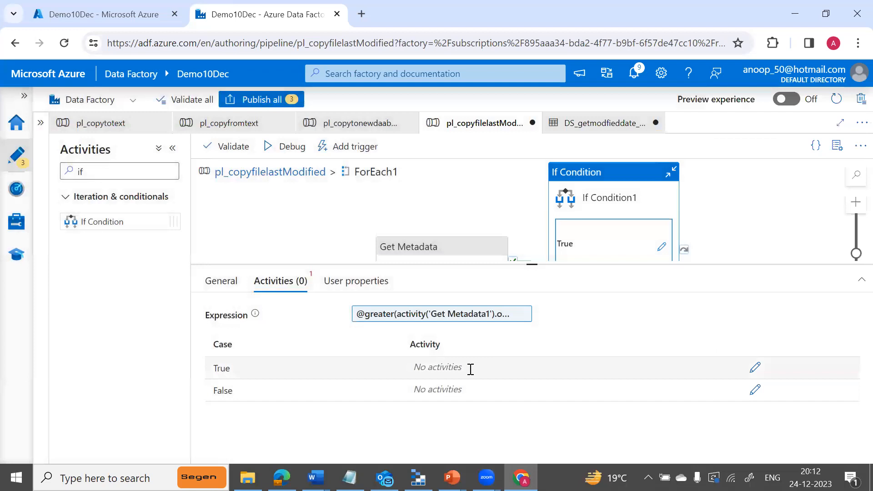
In If Condition1's True activities, add a Set variable activity targeting RefrenceDate.
{"action": "left_click", "coordinate": [755, 369]}
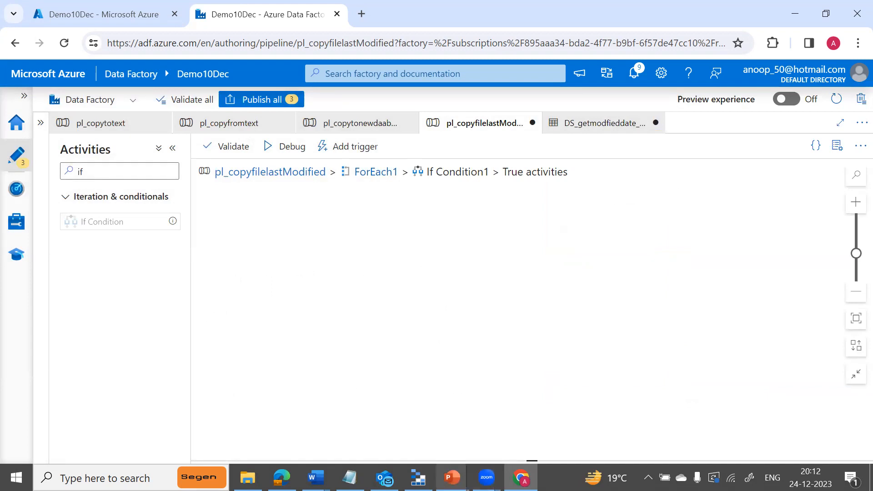
{"action": "left_click", "coordinate": [119, 170]}
{"action": "key", "text": "ctrl+a"}
{"action": "key", "text": "BackSpace"}
{"action": "type", "text": "st"}
{"action": "key", "text": "BackSpace"}
{"action": "type", "text": "et"}
{"action": "left_click_drag", "start_coordinate": [122, 222], "coordinate": [405, 250]}
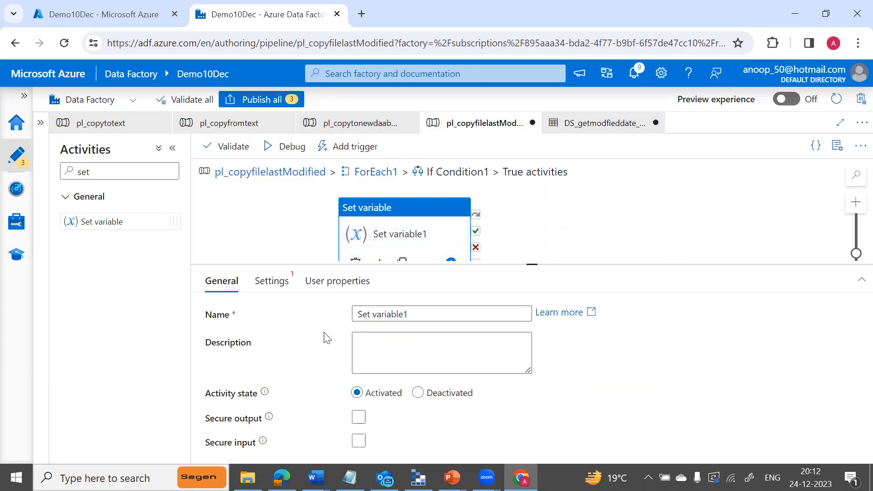
{"action": "left_click", "coordinate": [271, 280]}
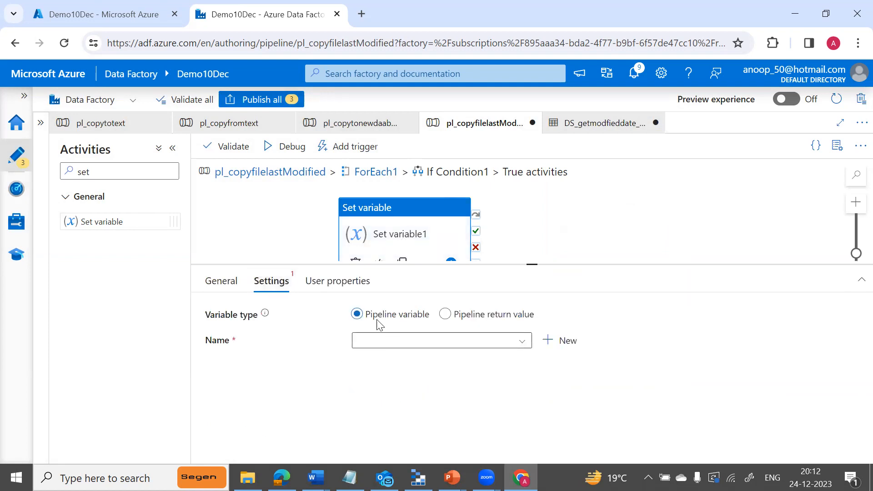
{"action": "left_click", "coordinate": [521, 341]}
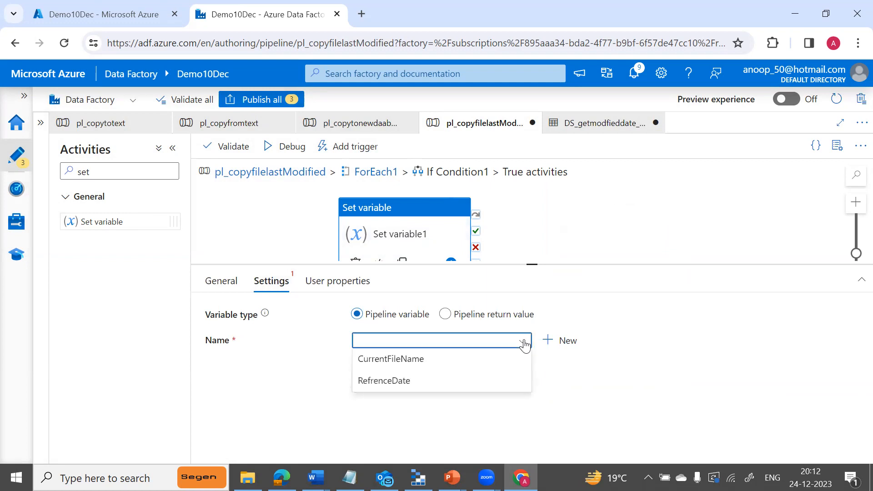
{"action": "left_click", "coordinate": [395, 381]}
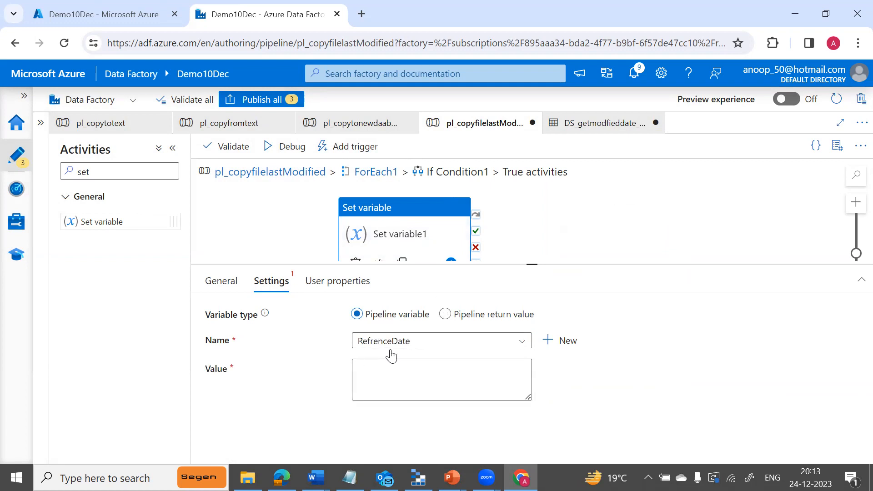
Set the RefrenceDate value to Get Metadata1's output lastModified.
{"action": "left_click", "coordinate": [414, 372]}
{"action": "left_click", "coordinate": [441, 414]}
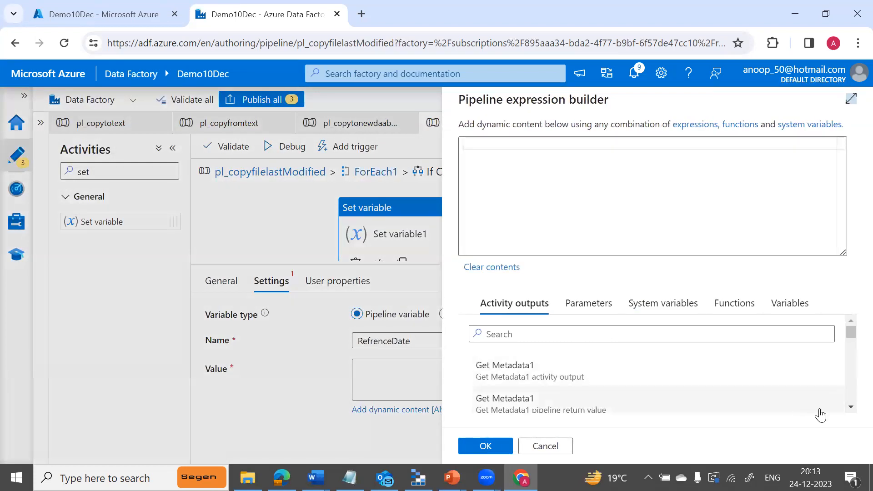
{"action": "left_click_drag", "start_coordinate": [851, 408], "coordinate": [852, 408]}
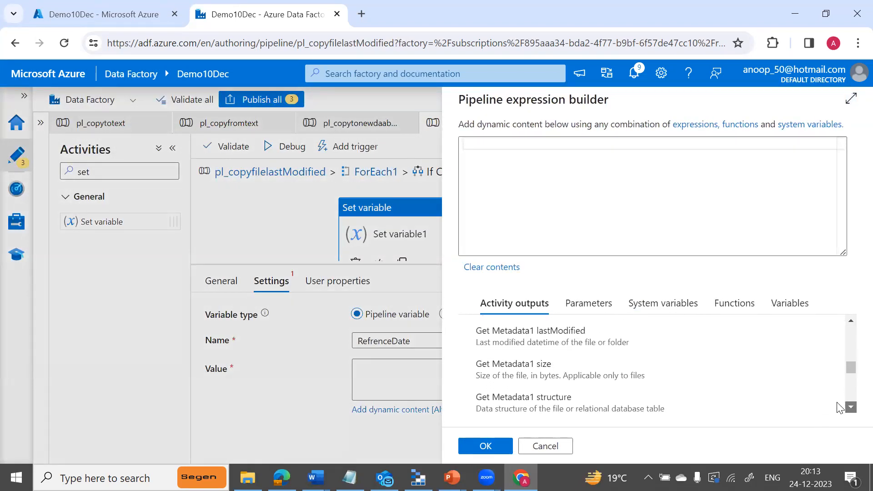
{"action": "left_click", "coordinate": [559, 336]}
{"action": "left_click", "coordinate": [484, 444]}
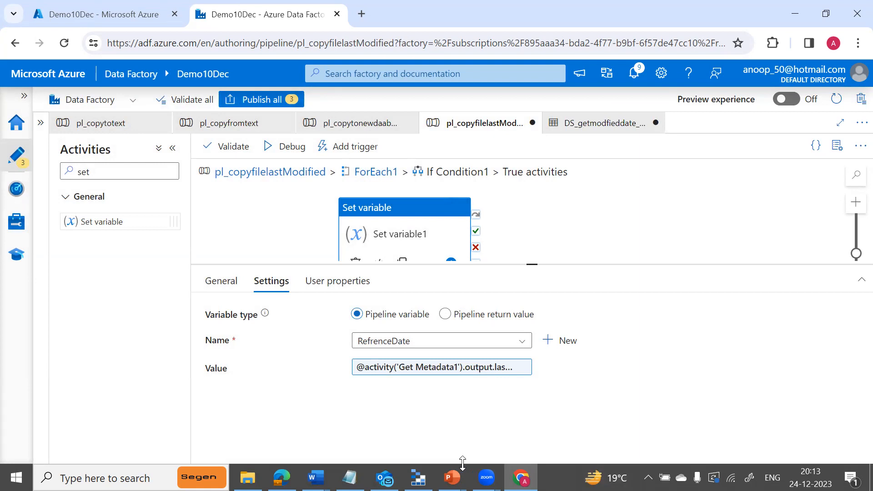
{"action": "key", "text": "alt+Tab"}
{"action": "key", "text": "alt+Tab"}
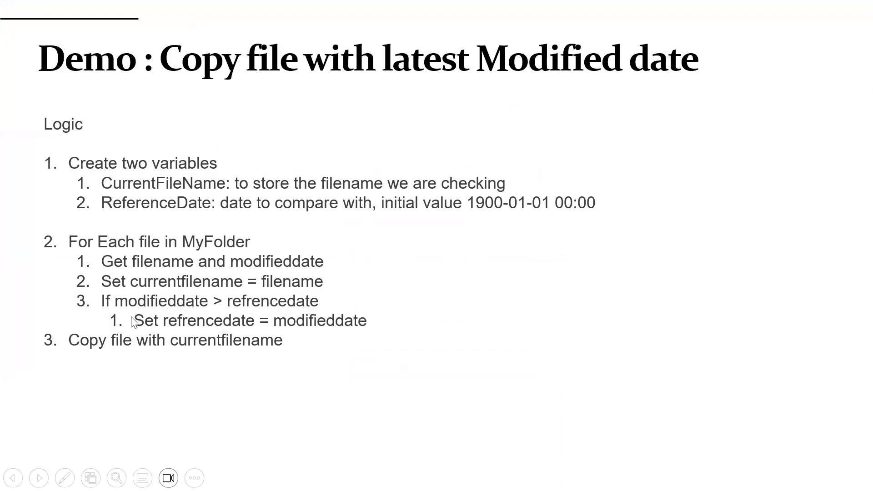
{"action": "left_click", "coordinate": [142, 317]}
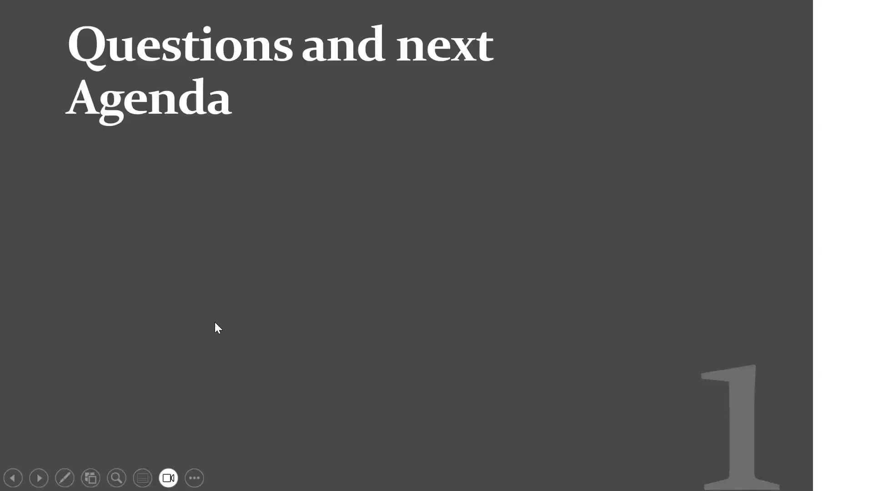
{"action": "key", "text": "Left"}
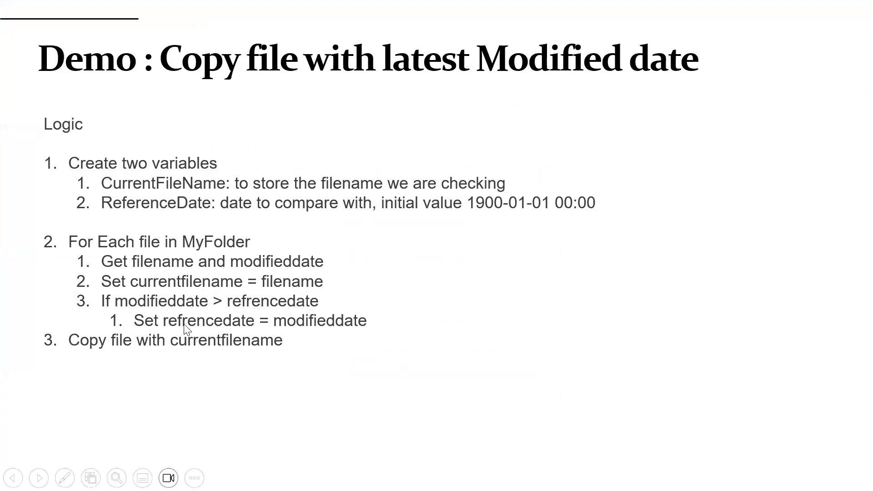
{"action": "key", "text": "alt+Tab"}
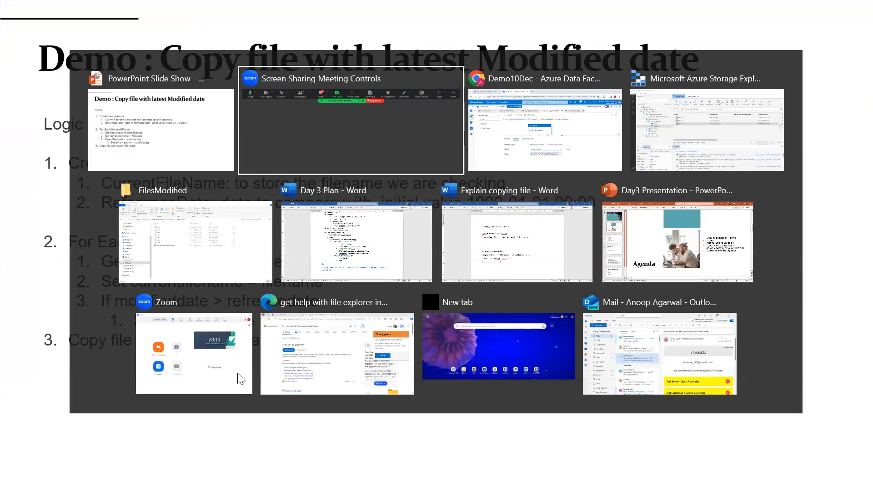
{"action": "key", "text": "alt+Tab"}
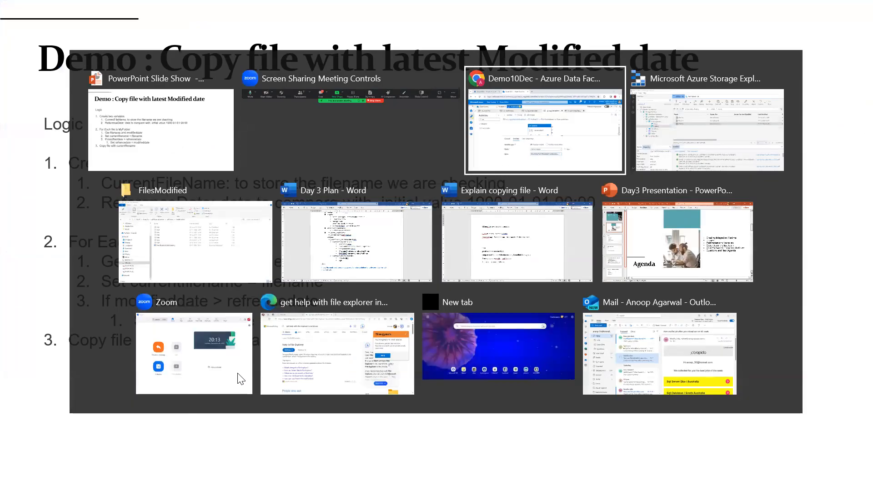
{"action": "left_click_drag", "start_coordinate": [529, 265], "coordinate": [535, 326]}
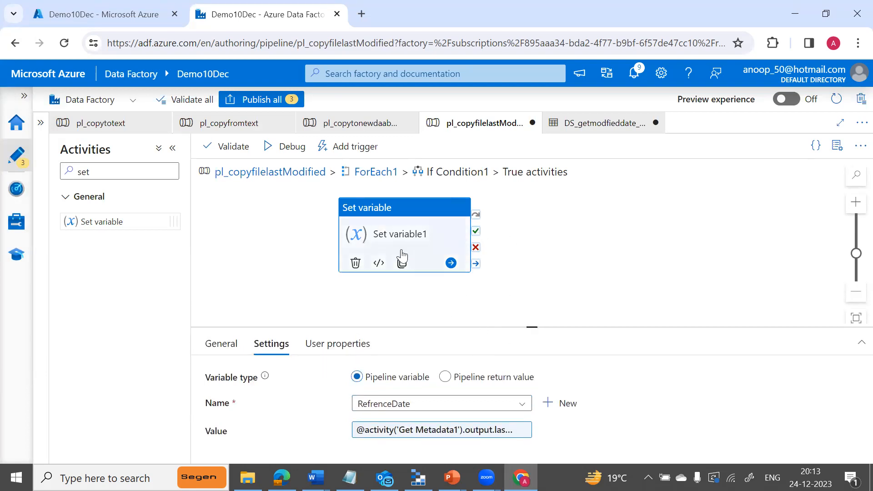
Add Set variable2 after Set variable1's success and choose the CurrentFileName variable.
{"action": "left_click_drag", "start_coordinate": [133, 222], "coordinate": [604, 231]}
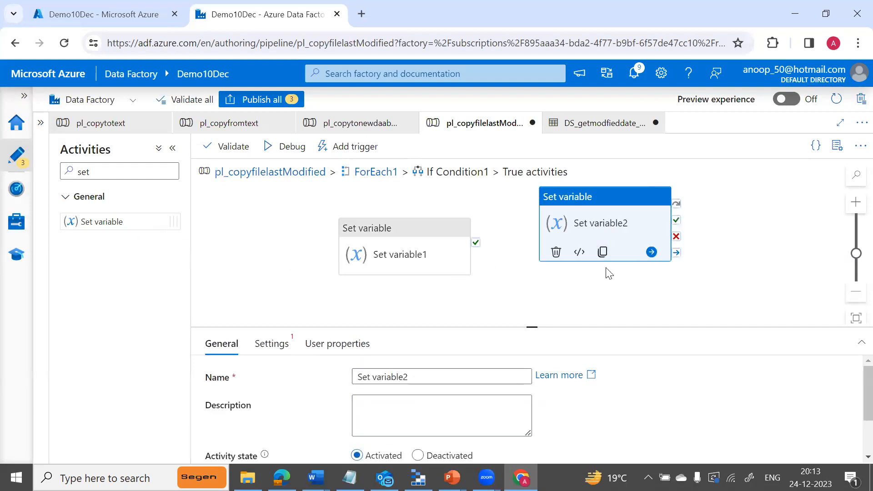
{"action": "left_click_drag", "start_coordinate": [475, 243], "coordinate": [544, 238]}
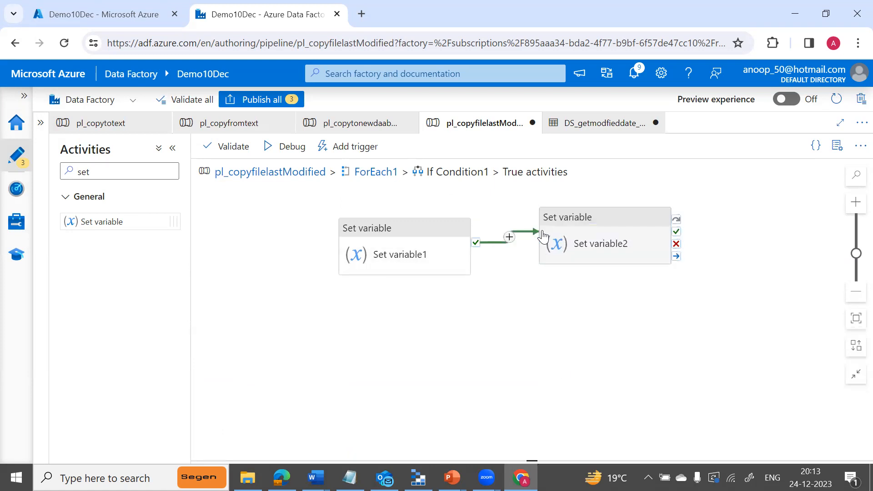
{"action": "left_click", "coordinate": [603, 255]}
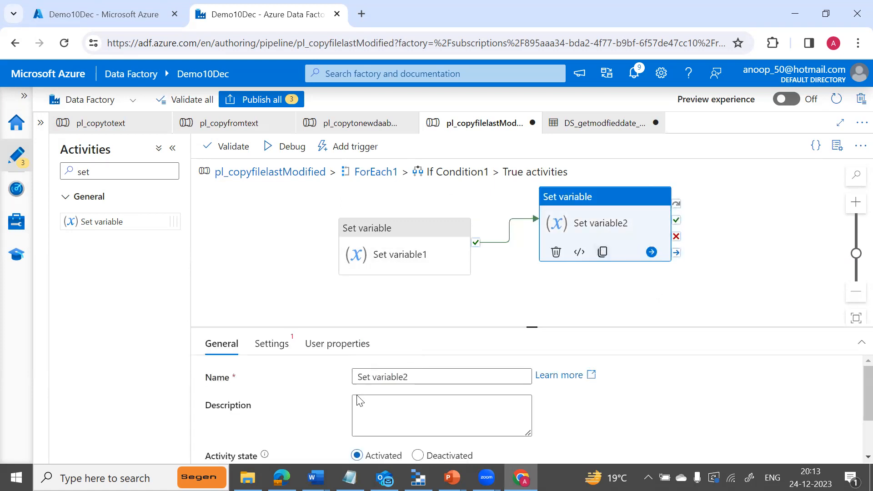
{"action": "left_click", "coordinate": [285, 352]}
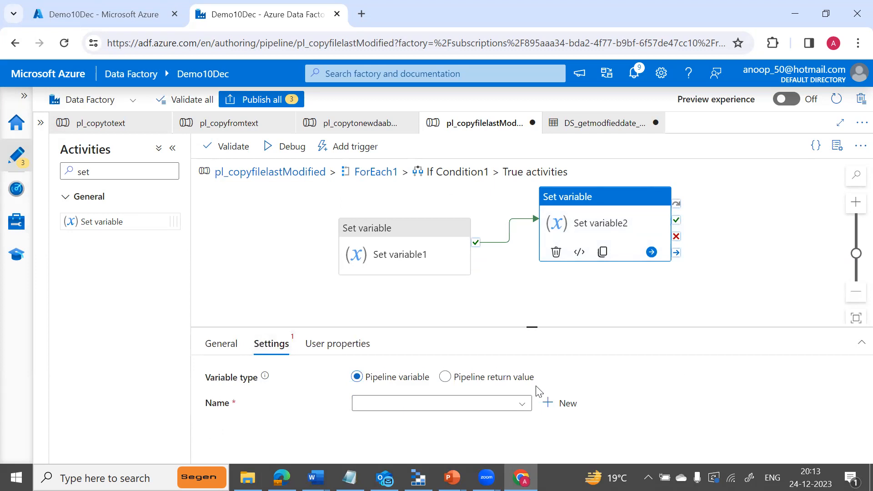
{"action": "left_click", "coordinate": [521, 404]}
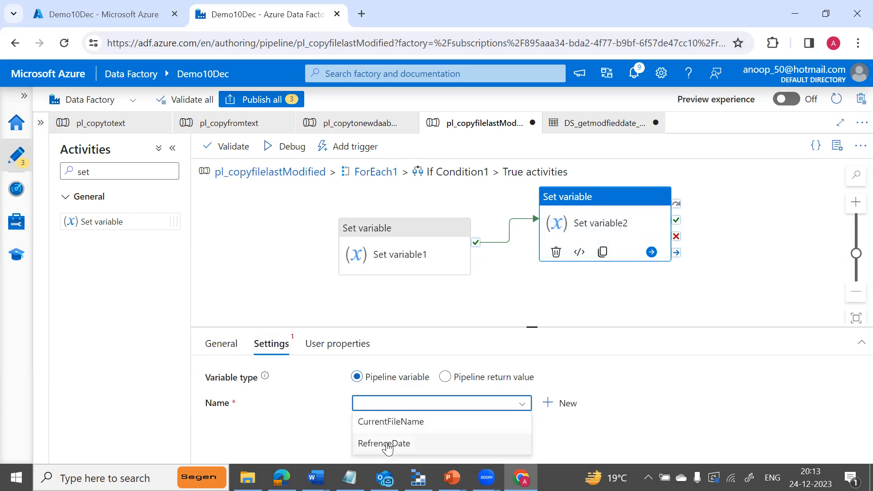
{"action": "left_click", "coordinate": [398, 425]}
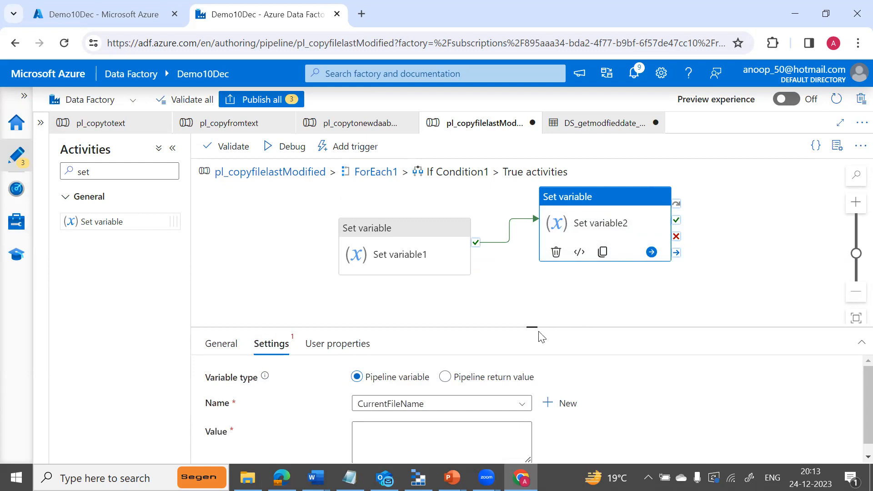
Set CurrentFileName's value to Get Metadata1's output itemName.
{"action": "left_click_drag", "start_coordinate": [534, 326], "coordinate": [532, 236]}
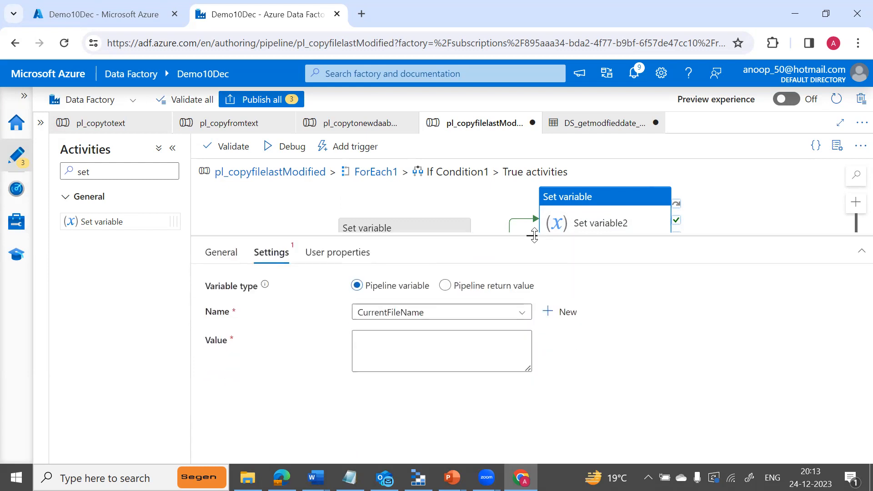
{"action": "left_click", "coordinate": [499, 346]}
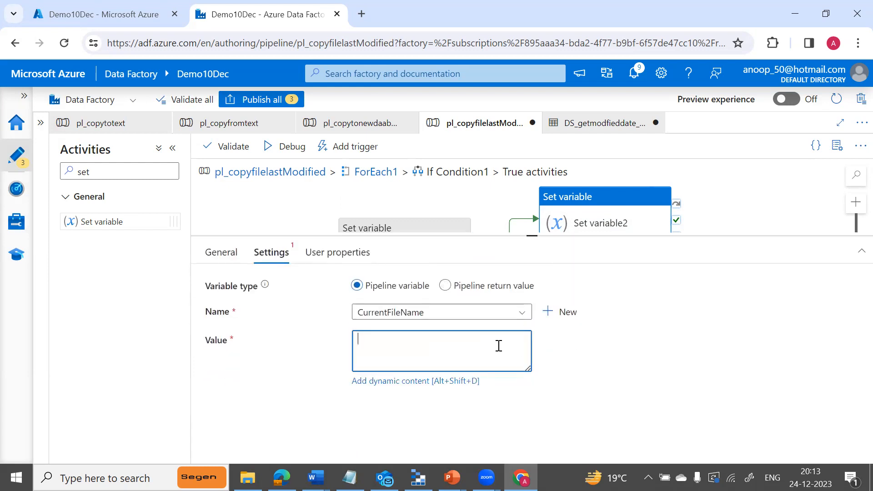
{"action": "left_click", "coordinate": [427, 382]}
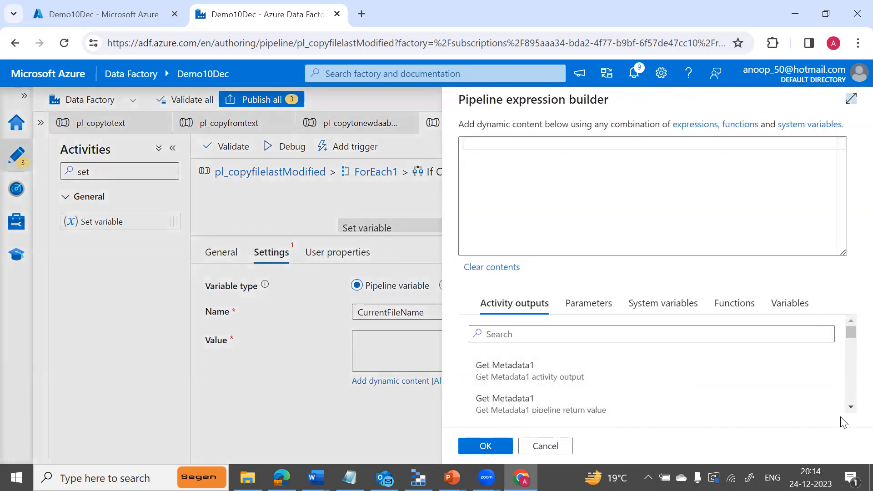
{"action": "left_click", "coordinate": [851, 407]}
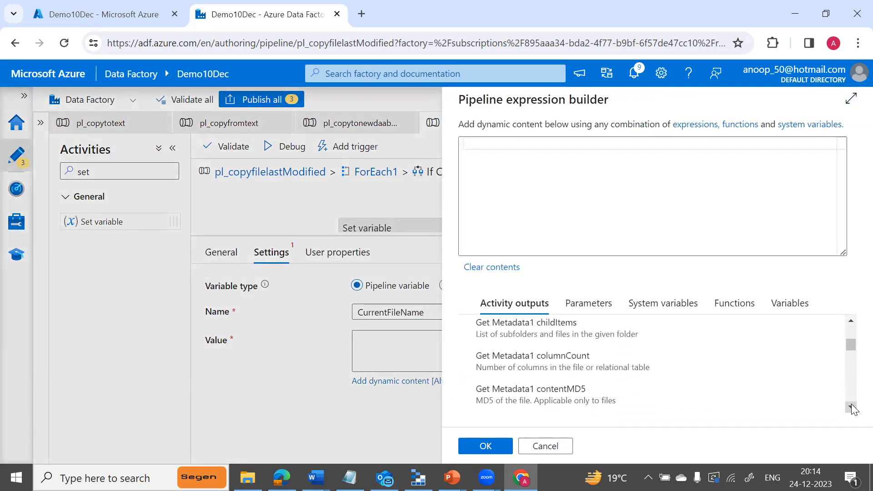
{"action": "left_click", "coordinate": [851, 407]}
{"action": "left_click", "coordinate": [851, 407]}
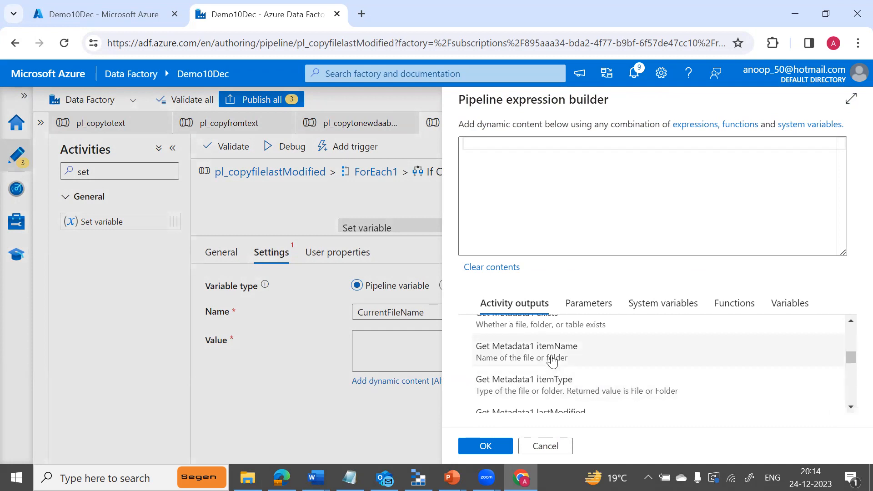
{"action": "left_click", "coordinate": [552, 360]}
{"action": "left_click", "coordinate": [485, 446]}
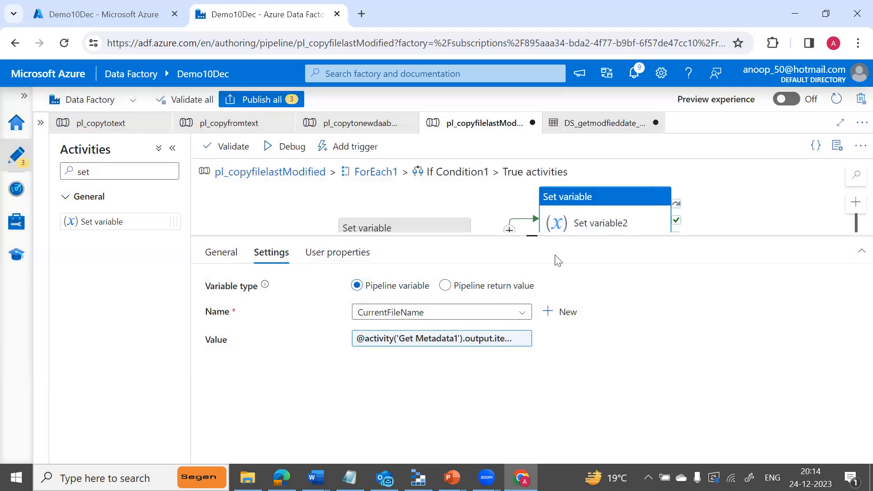
{"action": "left_click_drag", "start_coordinate": [531, 233], "coordinate": [534, 327]}
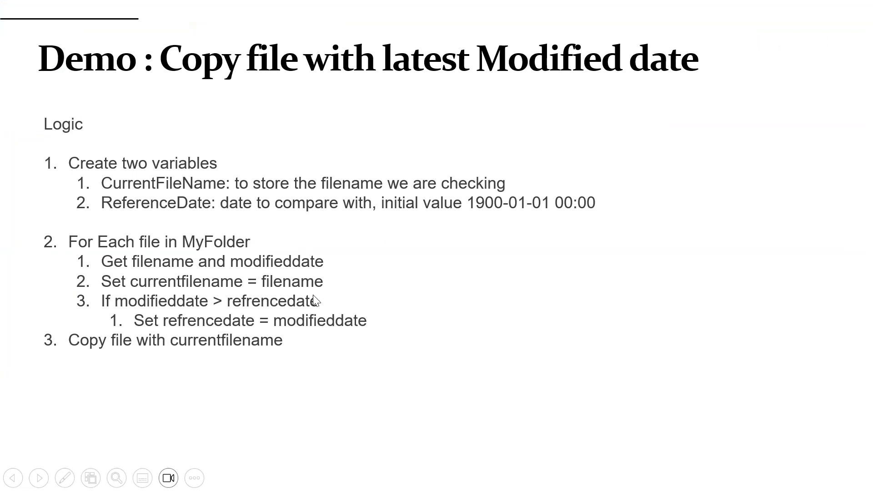
{"action": "key", "text": "alt+Tab"}
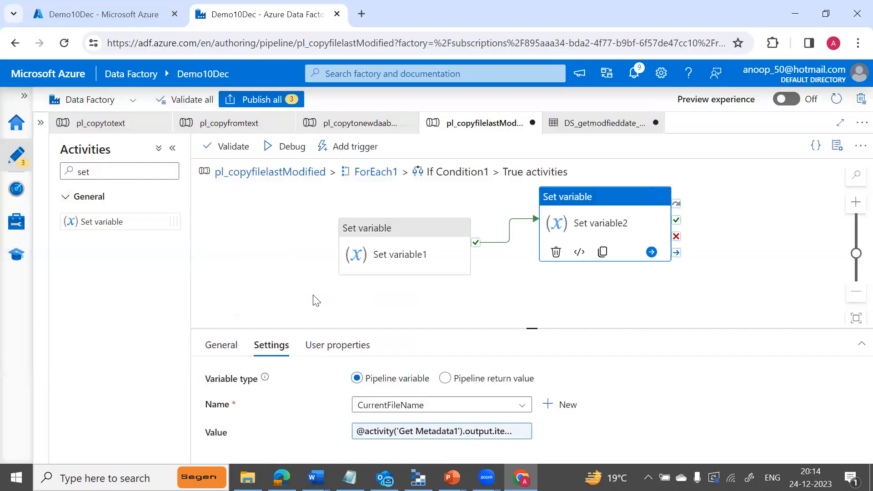
In the main pipeline, add Copy data1 running after ForEach1 succeeds, and select it.
{"action": "left_click", "coordinate": [311, 174]}
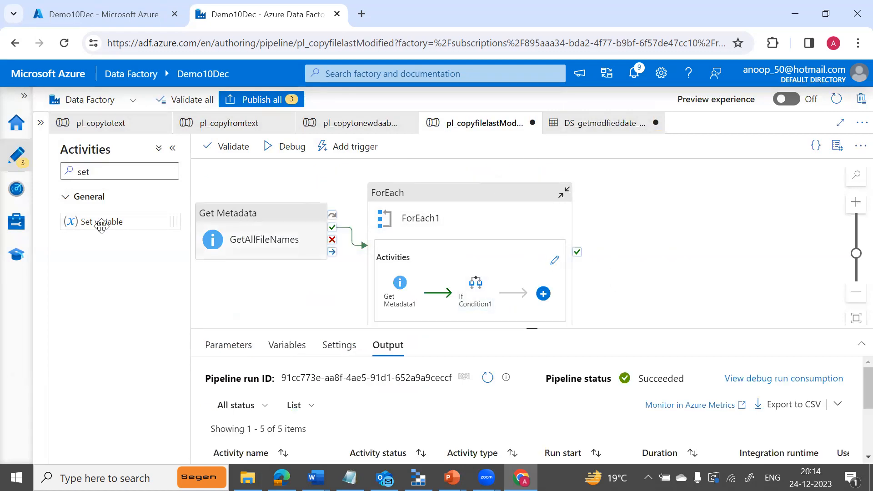
{"action": "left_click", "coordinate": [97, 171]}
{"action": "key", "text": "BackSpace"}
{"action": "key", "text": "BackSpace"}
{"action": "key", "text": "BackSpace"}
{"action": "type", "text": "o"}
{"action": "key", "text": "BackSpace"}
{"action": "type", "text": "ccop"}
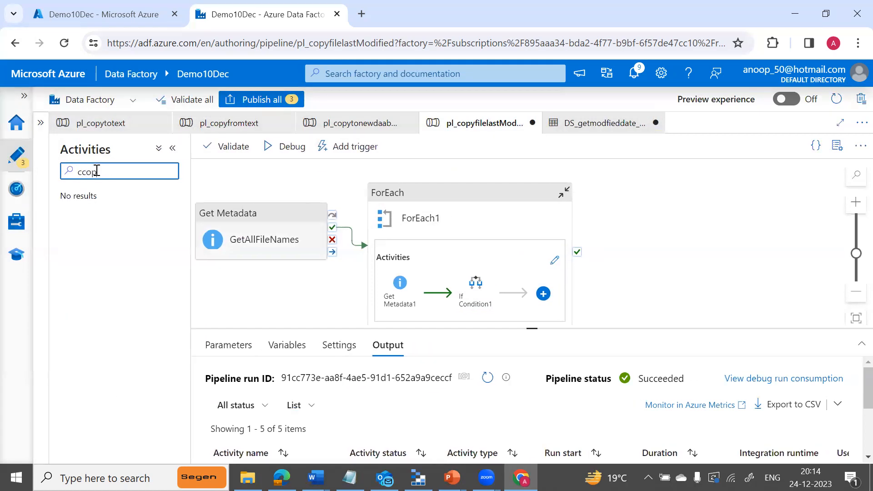
{"action": "key", "text": "BackSpace"}
{"action": "key", "text": "BackSpace"}
{"action": "type", "text": "cop"}
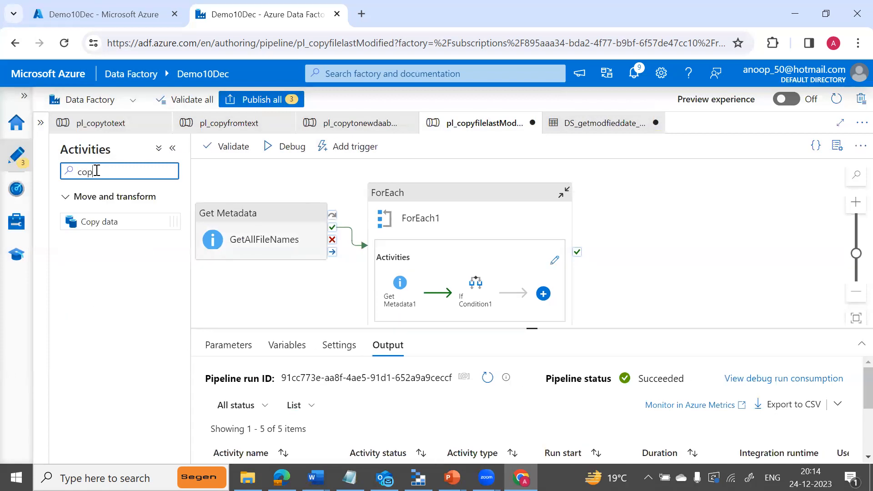
{"action": "type", "text": "y"}
{"action": "left_click_drag", "start_coordinate": [117, 221], "coordinate": [720, 263]}
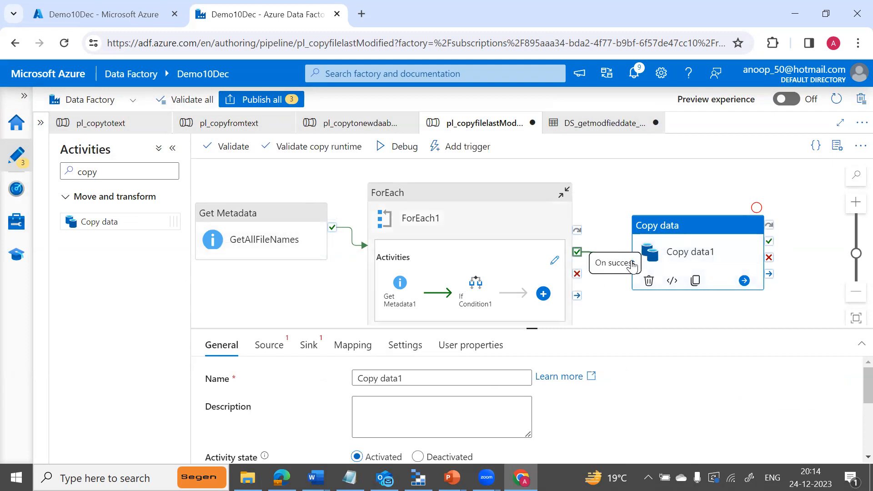
{"action": "left_click_drag", "start_coordinate": [577, 252], "coordinate": [659, 255]}
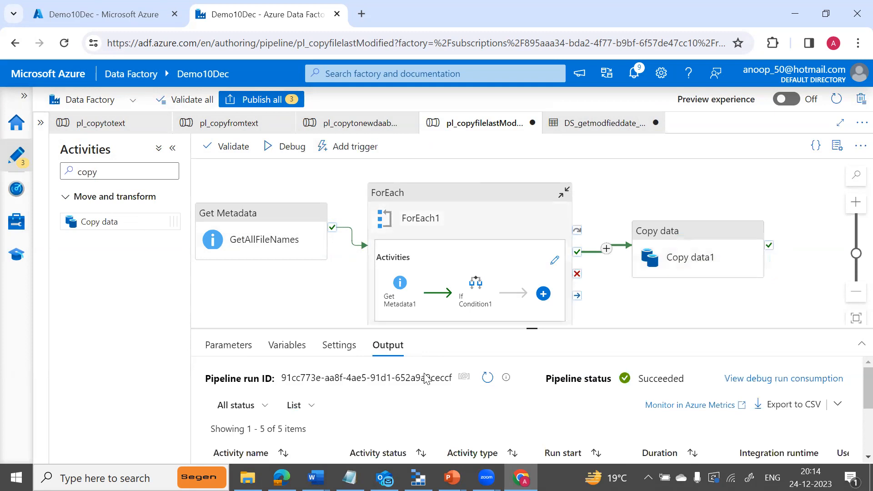
{"action": "mouse_move", "coordinate": [533, 326]}
{"action": "left_mouse_down"}
{"action": "mouse_move", "coordinate": [518, 218]}
{"action": "mouse_move", "coordinate": [532, 322]}
{"action": "left_mouse_up"}
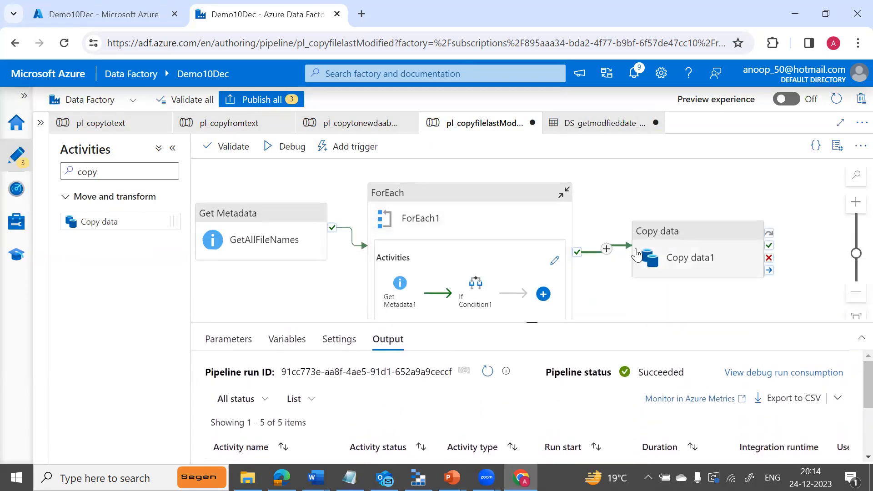
{"action": "left_click", "coordinate": [669, 254]}
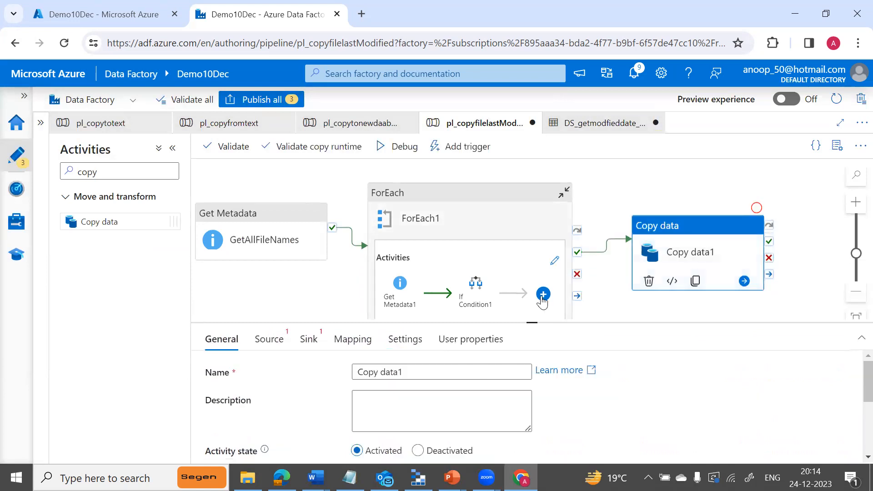
Choose DS_getmodfieddate_source as Copy data1's source dataset.
{"action": "left_click", "coordinate": [264, 346]}
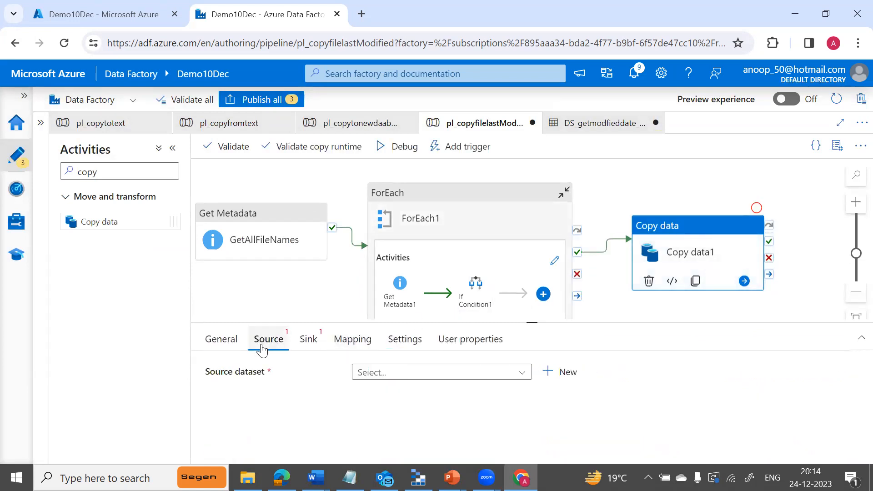
{"action": "left_click", "coordinate": [521, 375]}
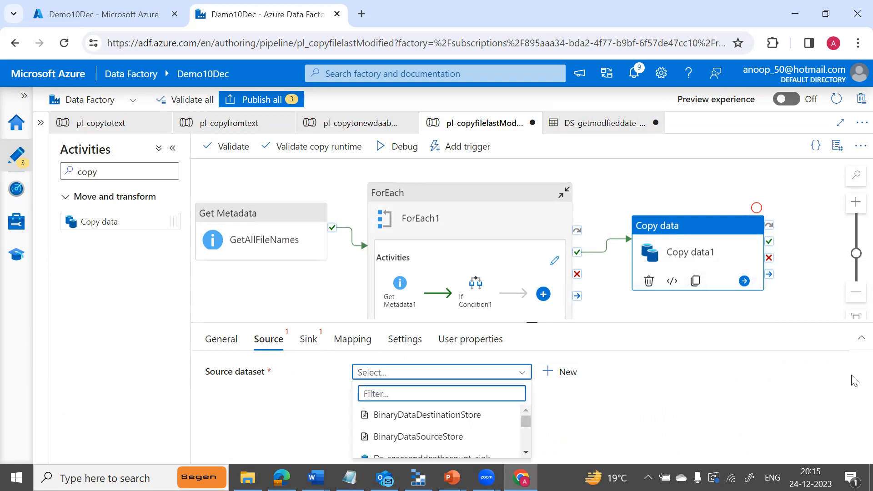
{"action": "left_click", "coordinate": [526, 453]}
{"action": "left_click", "coordinate": [526, 454]}
{"action": "left_click", "coordinate": [526, 453]}
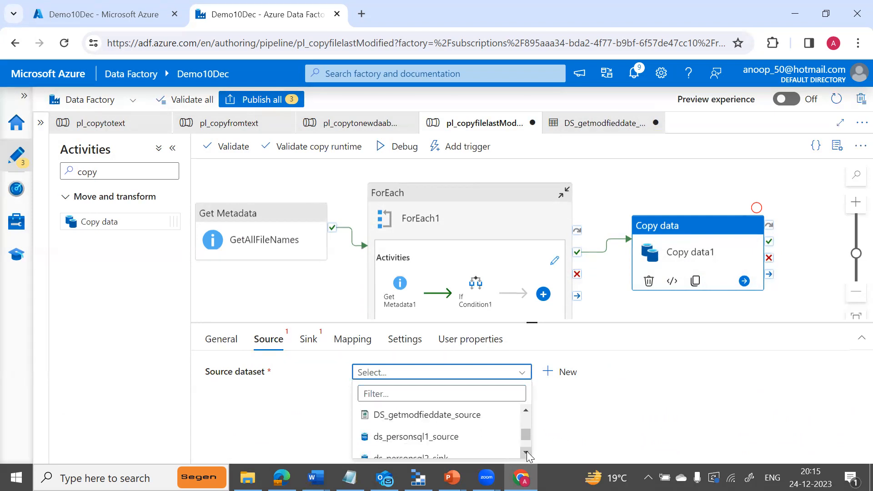
{"action": "left_click", "coordinate": [455, 414]}
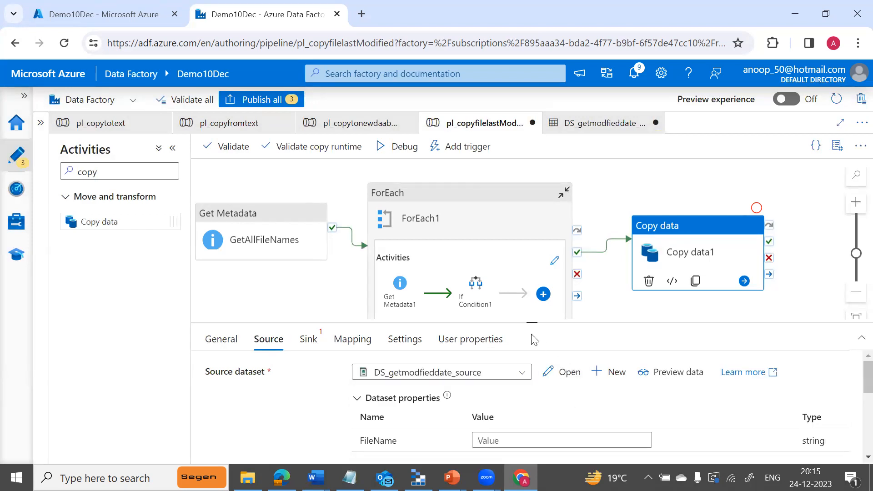
{"action": "left_click_drag", "start_coordinate": [531, 323], "coordinate": [531, 248]}
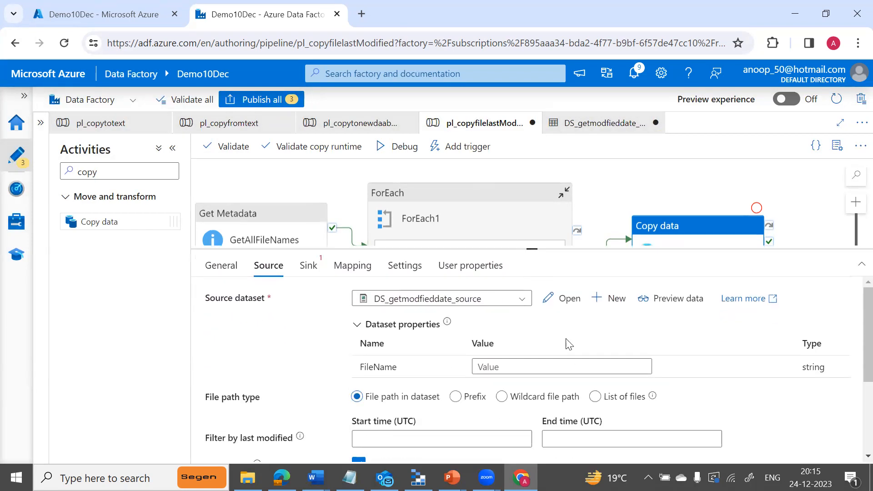
{"action": "left_click", "coordinate": [627, 365]}
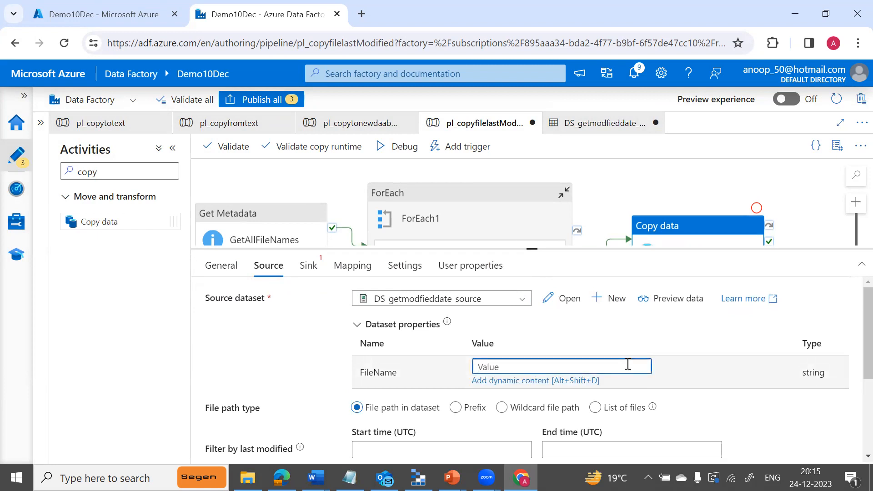
{"action": "left_click", "coordinate": [575, 381]}
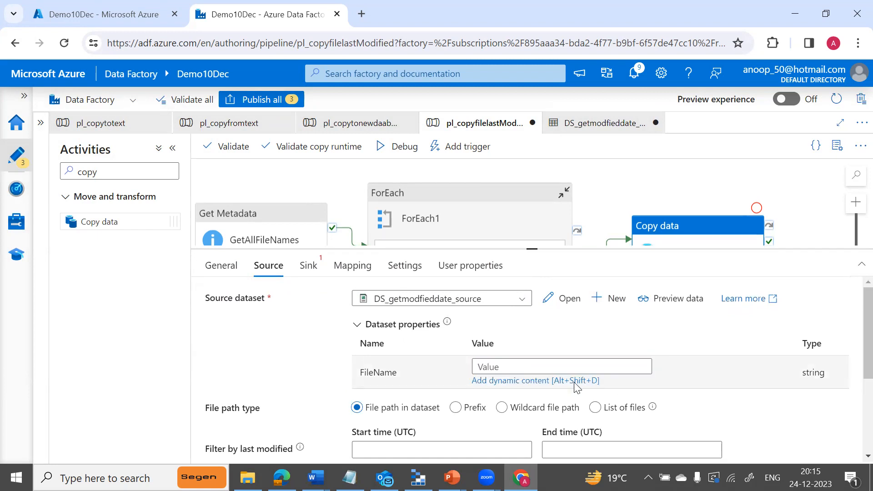
{"action": "left_click", "coordinate": [787, 312]}
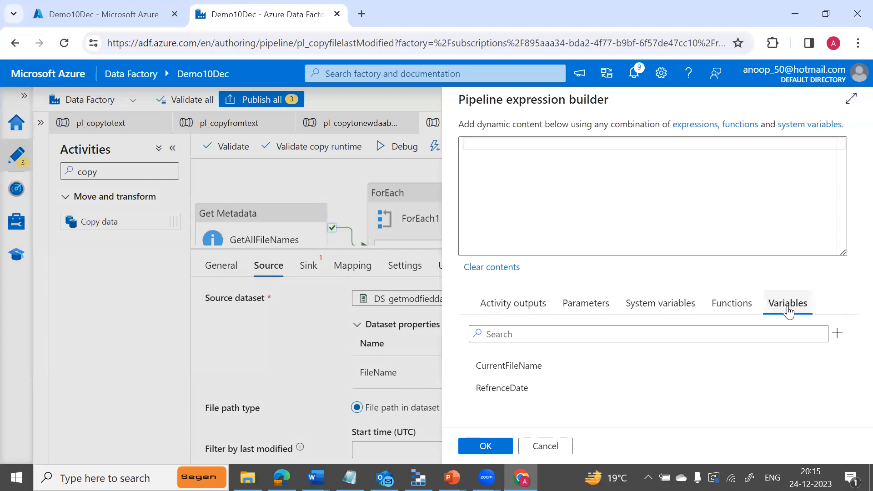
{"action": "left_click", "coordinate": [501, 365]}
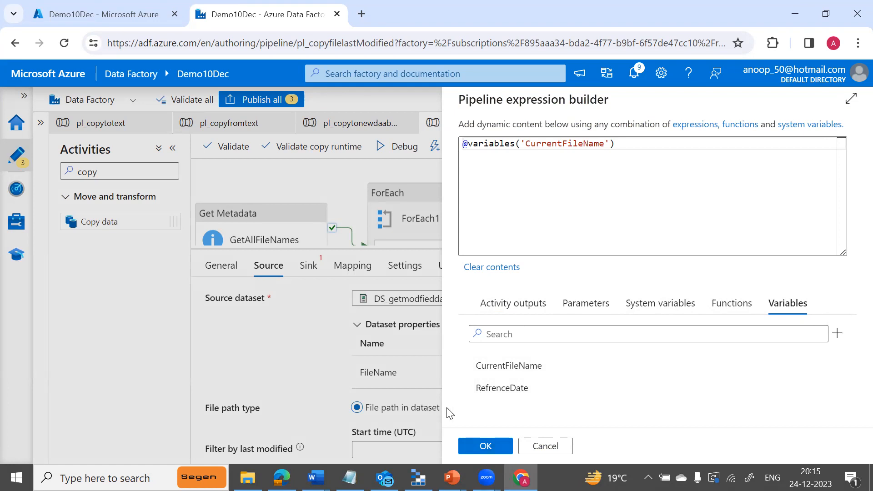
{"action": "left_click", "coordinate": [483, 446]}
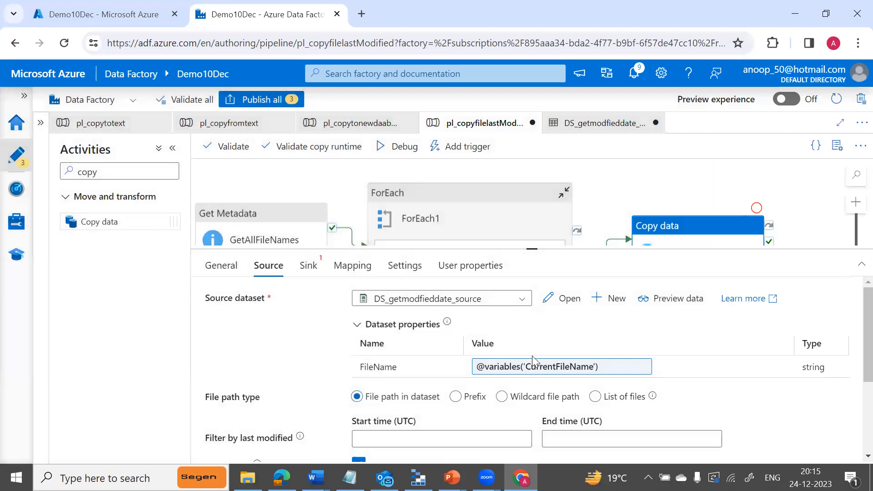
Start a new Azure Blob Storage DelimitedText dataset for Copy data1's sink.
{"action": "left_click", "coordinate": [310, 267]}
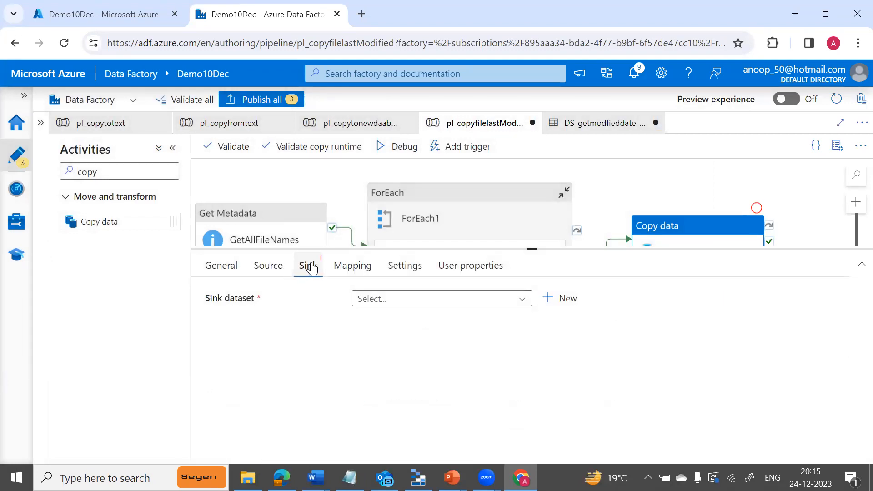
{"action": "left_click", "coordinate": [566, 298]}
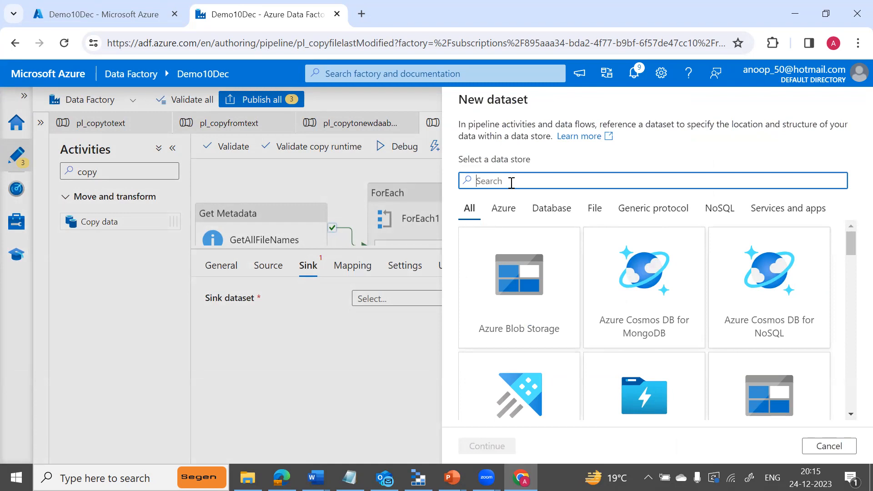
{"action": "left_click", "coordinate": [508, 302]}
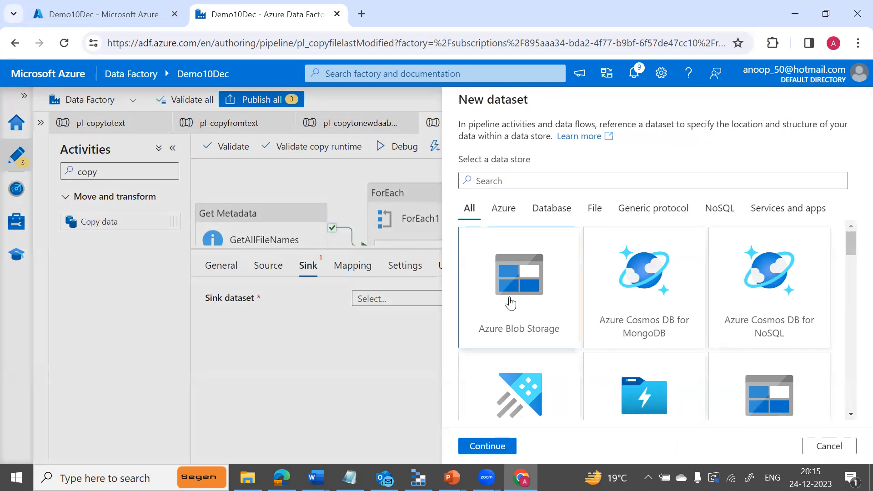
{"action": "left_click", "coordinate": [484, 450]}
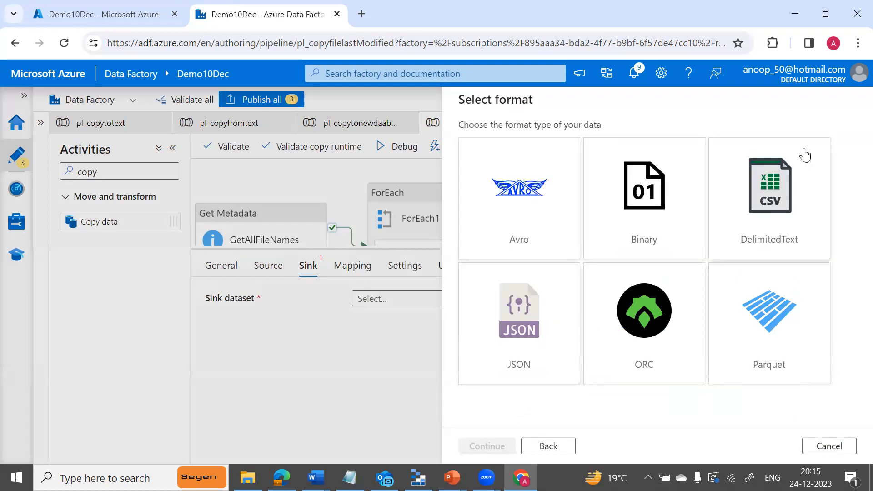
{"action": "left_click", "coordinate": [757, 196]}
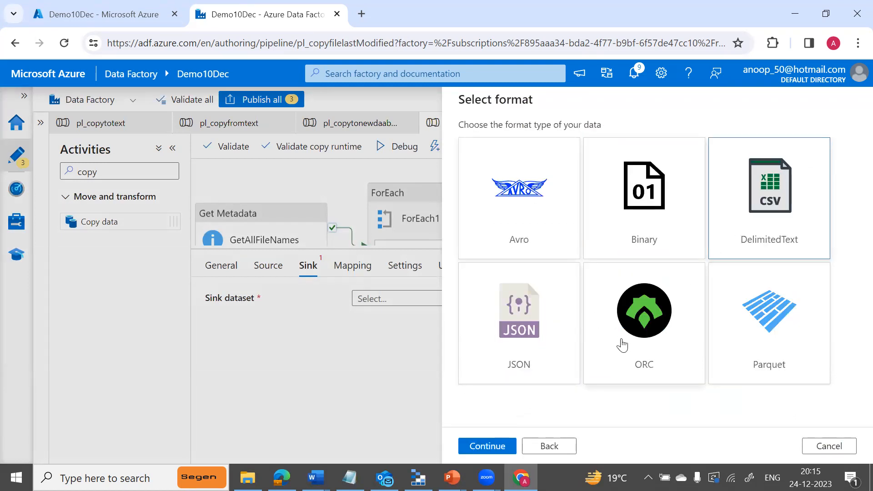
{"action": "left_click", "coordinate": [476, 450]}
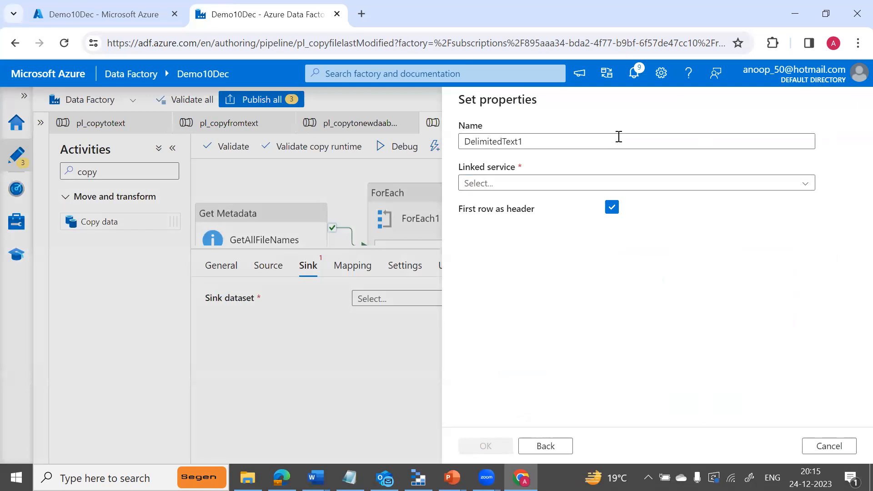
Name the dataset ds_modifiedFile_Sink and use the ls_blobstorage linked service.
{"action": "left_click", "coordinate": [596, 142]}
{"action": "key", "text": "BackSpace"}
{"action": "key", "text": "BackSpace"}
{"action": "key", "text": "BackSpace"}
{"action": "key", "text": "BackSpace"}
{"action": "key", "text": "BackSpace"}
{"action": "key", "text": "BackSpace"}
{"action": "key", "text": "BackSpace"}
{"action": "key", "text": "BackSpace"}
{"action": "key", "text": "BackSpace"}
{"action": "key", "text": "BackSpace"}
{"action": "type", "text": "s"}
{"action": "type", "text": "_fi"}
{"action": "type", "text": "nmo"}
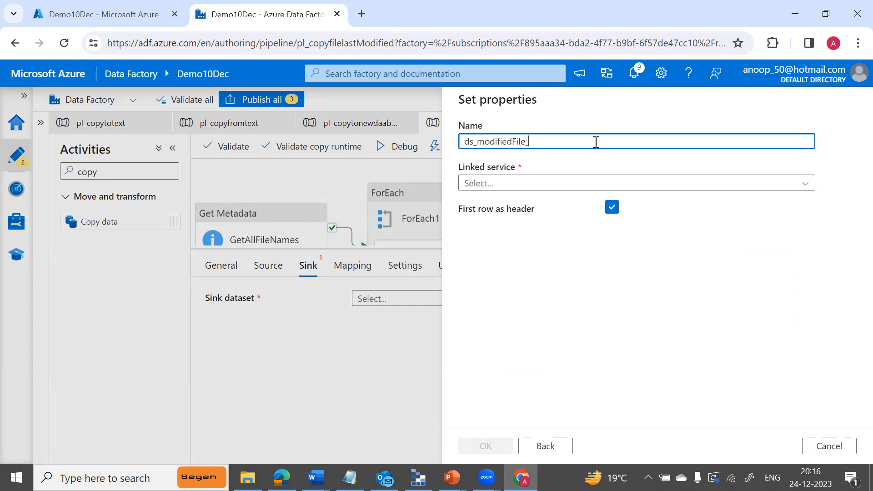
{"action": "type", "text": "_Sink"}
{"action": "left_click", "coordinate": [595, 185]}
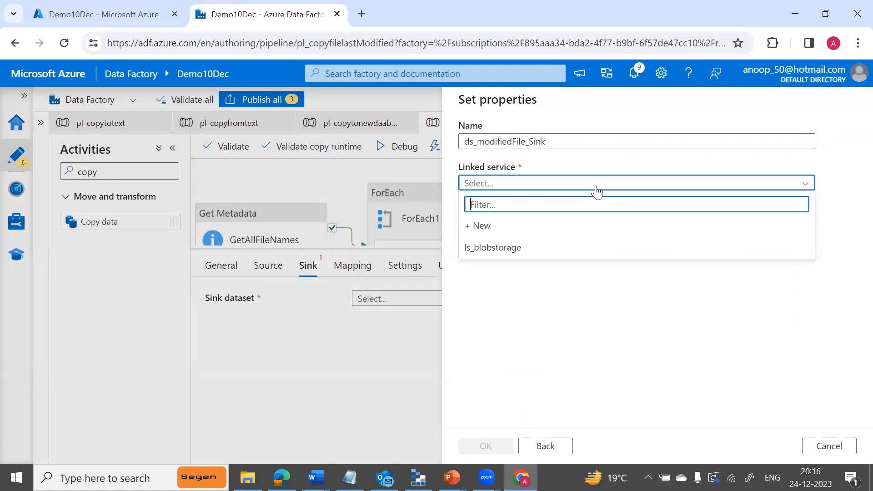
{"action": "left_click", "coordinate": [509, 256]}
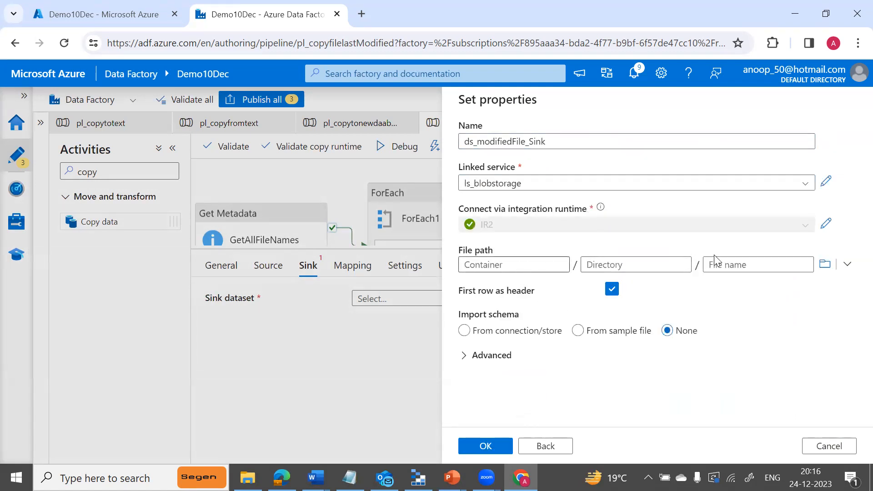
Point it at adffiles/output with no schema import and create the dataset.
{"action": "left_click", "coordinate": [824, 264]}
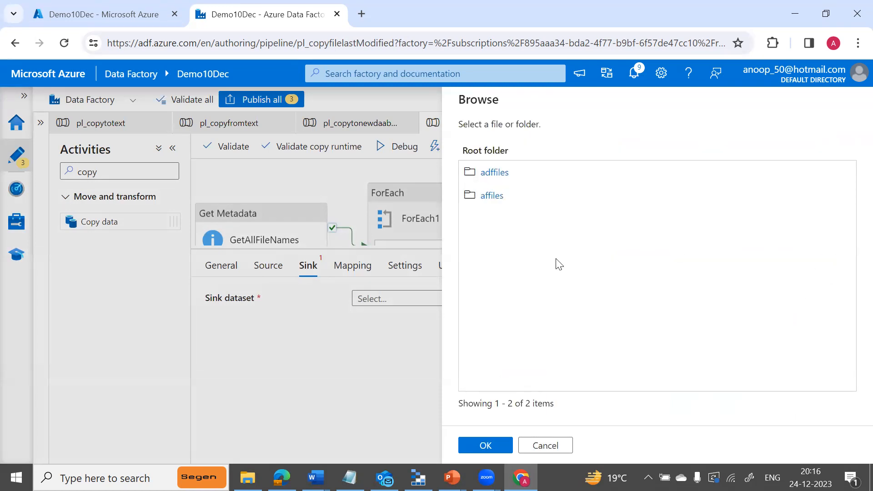
{"action": "left_click", "coordinate": [476, 171]}
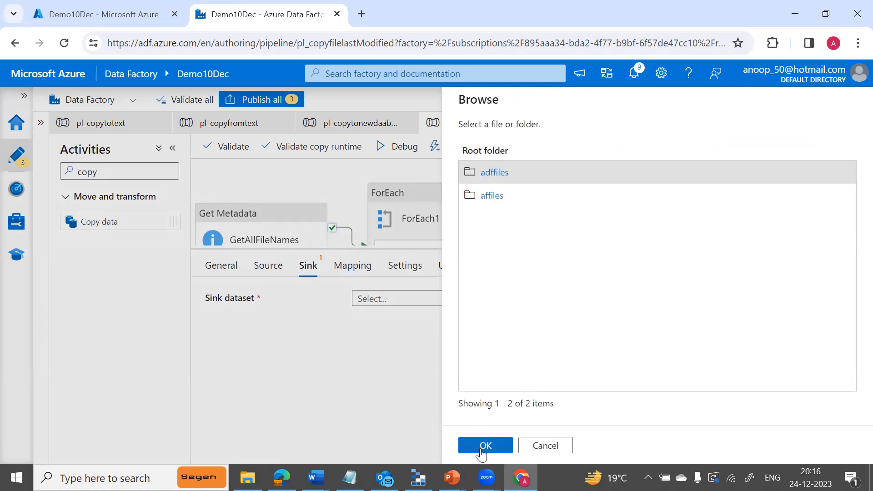
{"action": "double_click", "coordinate": [495, 175]}
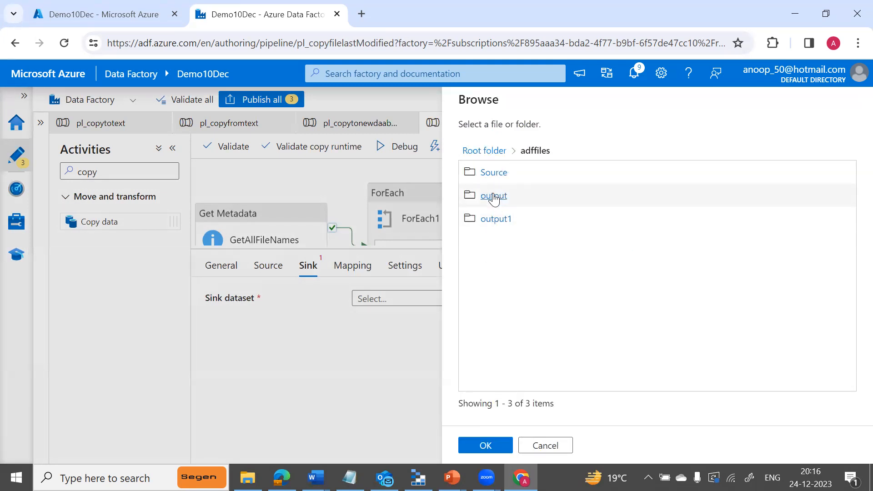
{"action": "double_click", "coordinate": [494, 197]}
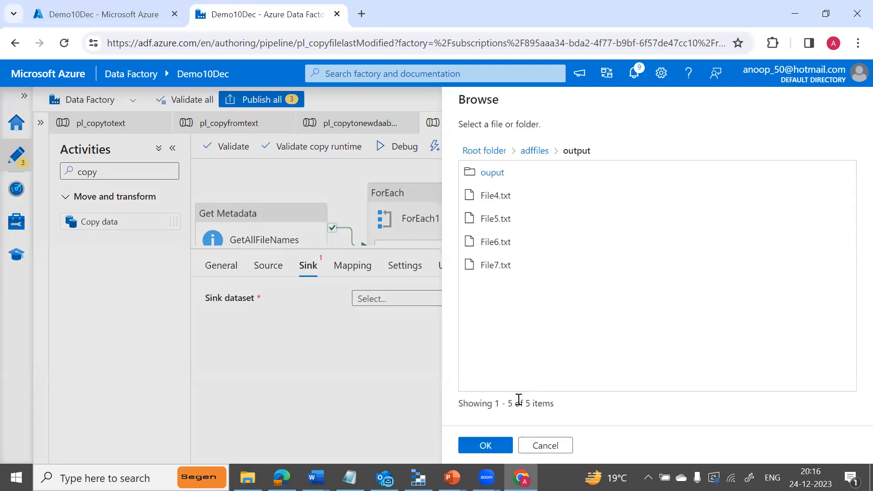
{"action": "left_click", "coordinate": [485, 446]}
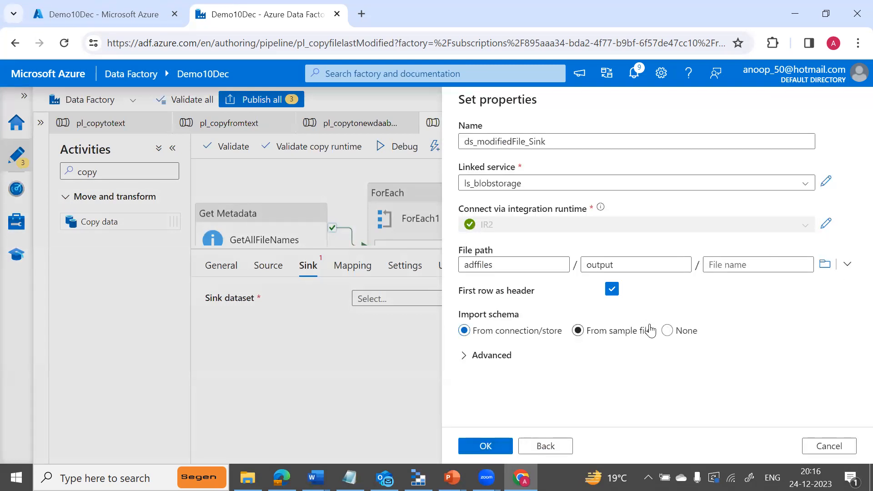
{"action": "left_click", "coordinate": [667, 331]}
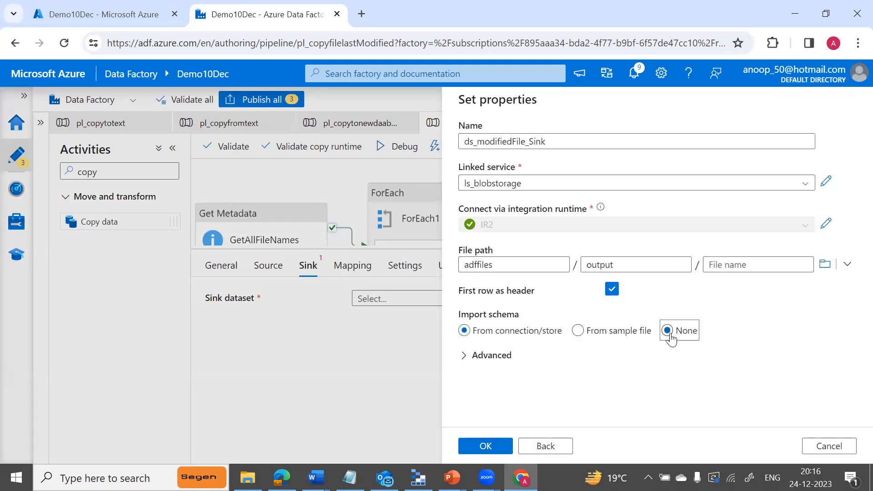
{"action": "left_click", "coordinate": [486, 447]}
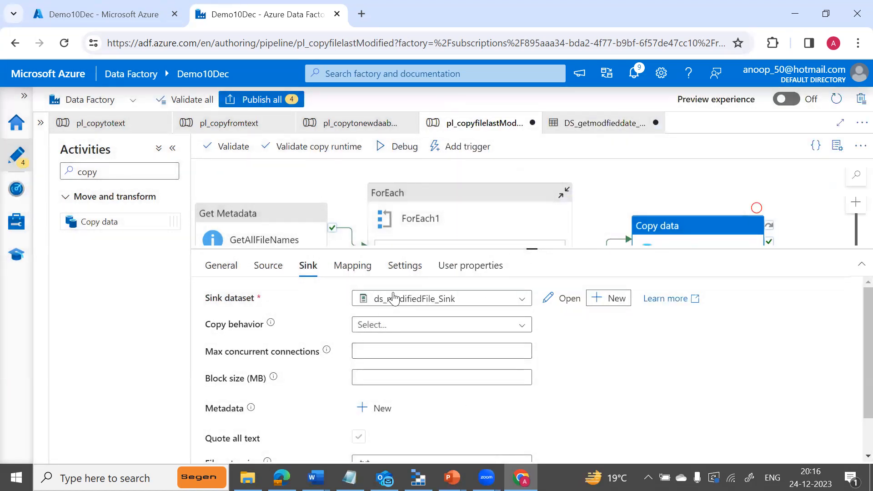
Add a new FileName parameter to the ds_modifiedFile_Sink dataset.
{"action": "left_click", "coordinate": [566, 300]}
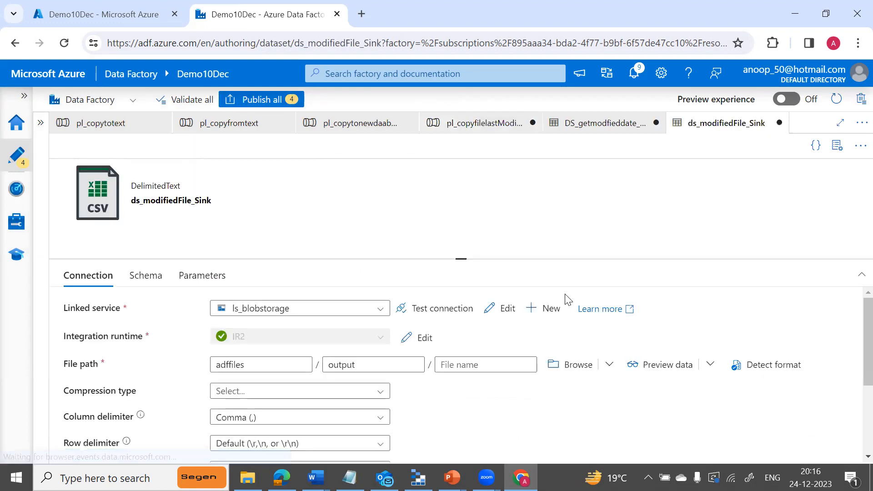
{"action": "left_click", "coordinate": [200, 276]}
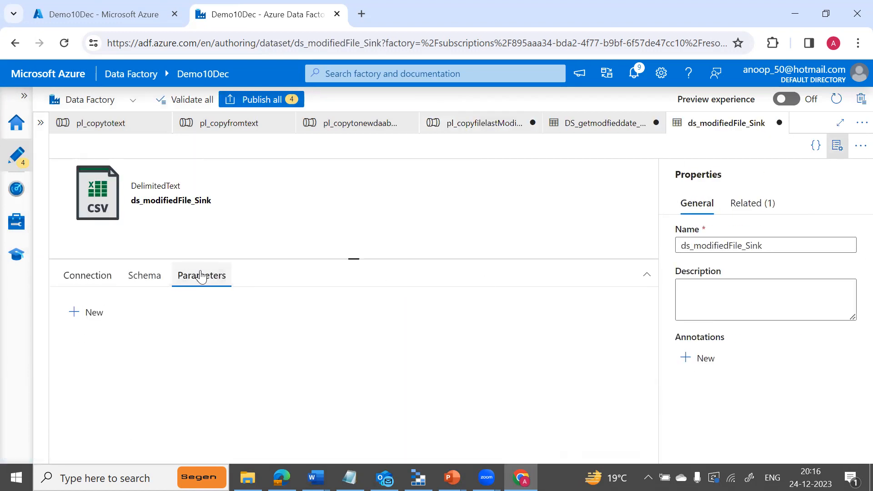
{"action": "left_click", "coordinate": [92, 312]}
{"action": "left_click", "coordinate": [167, 364]}
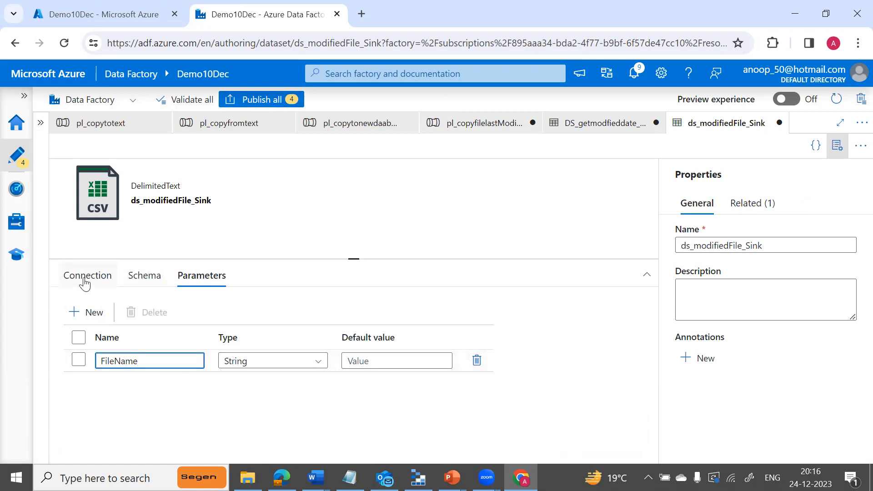
{"action": "left_click", "coordinate": [80, 277]}
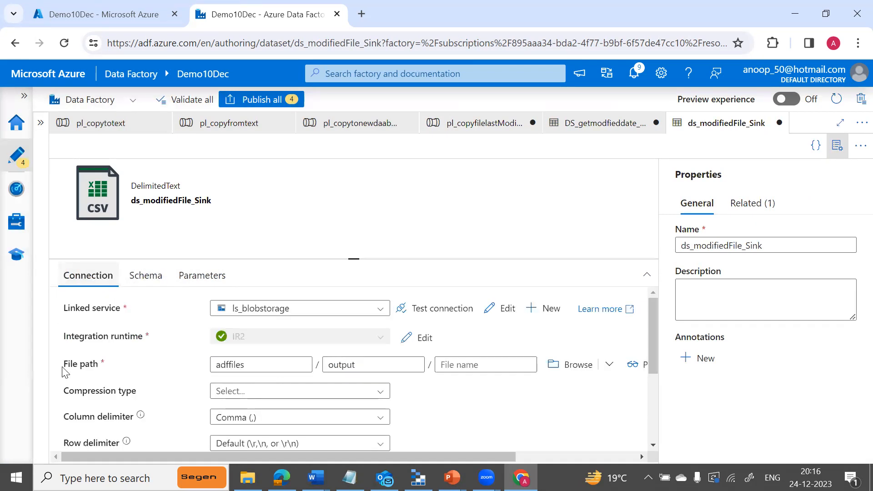
{"action": "left_click", "coordinate": [470, 364]}
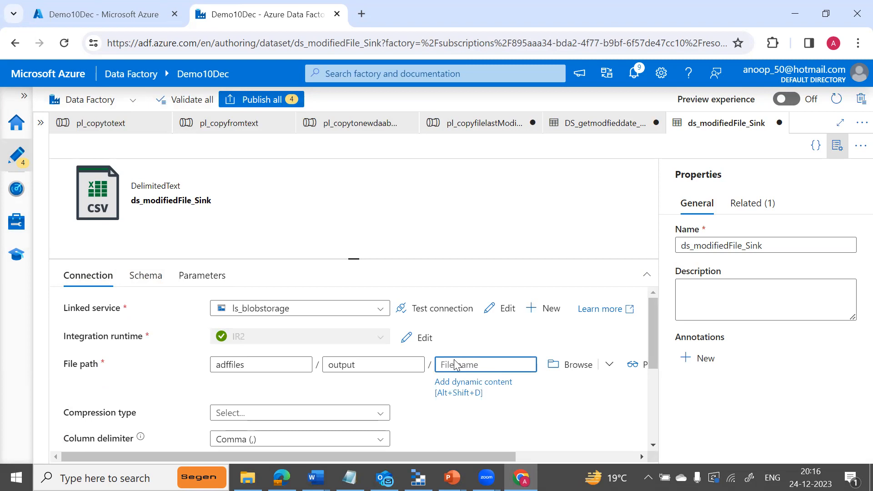
{"action": "left_click", "coordinate": [474, 386]}
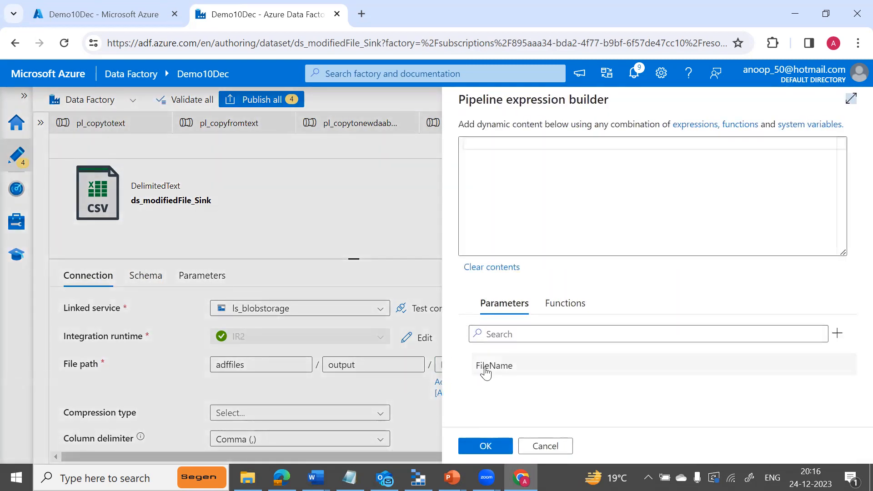
{"action": "left_click", "coordinate": [483, 369]}
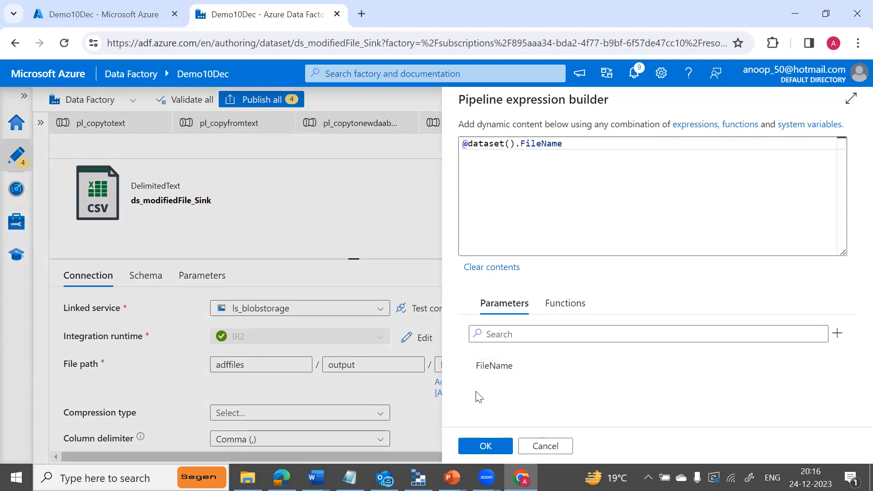
{"action": "left_click", "coordinate": [485, 446]}
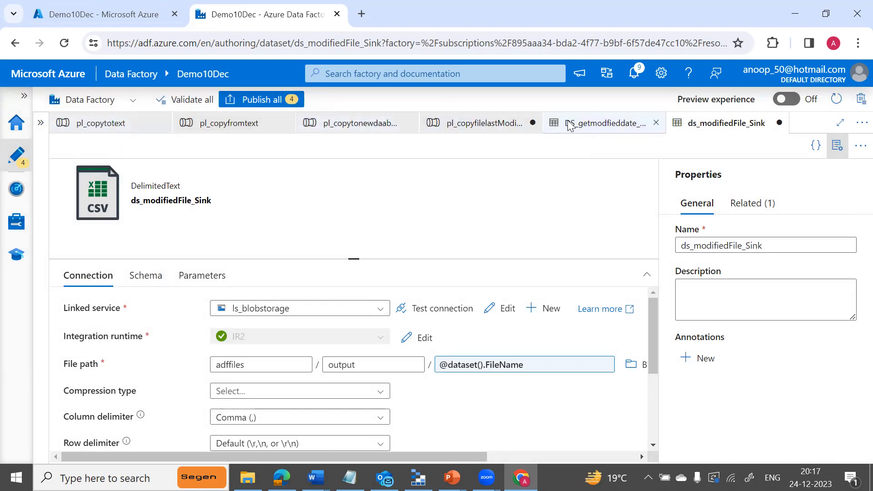
{"action": "left_click", "coordinate": [600, 122]}
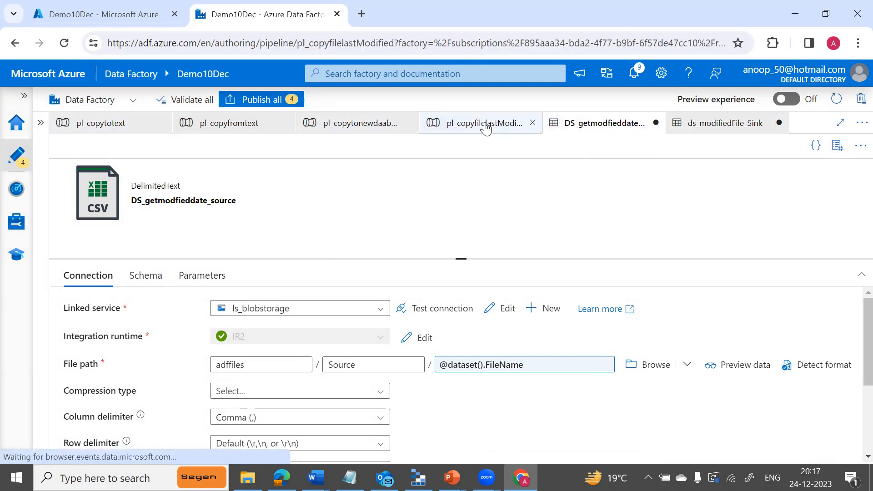
{"action": "left_click", "coordinate": [484, 123]}
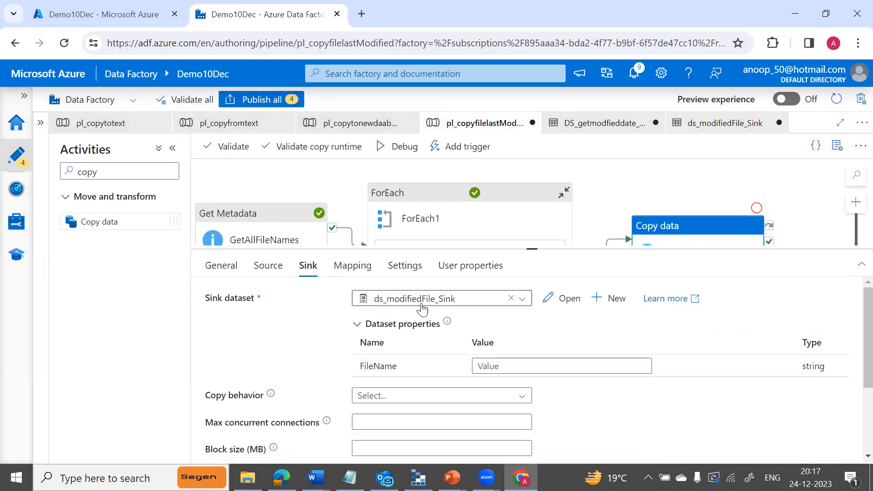
{"action": "left_click", "coordinate": [544, 366]}
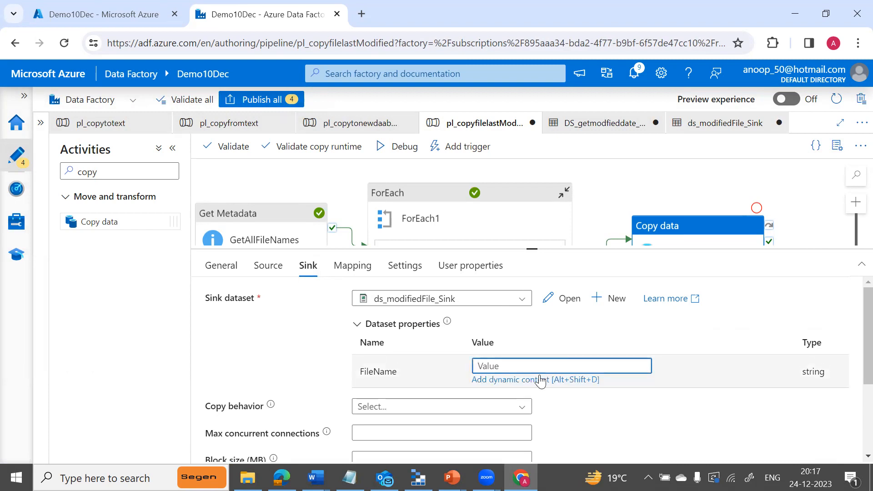
{"action": "left_click", "coordinate": [539, 381]}
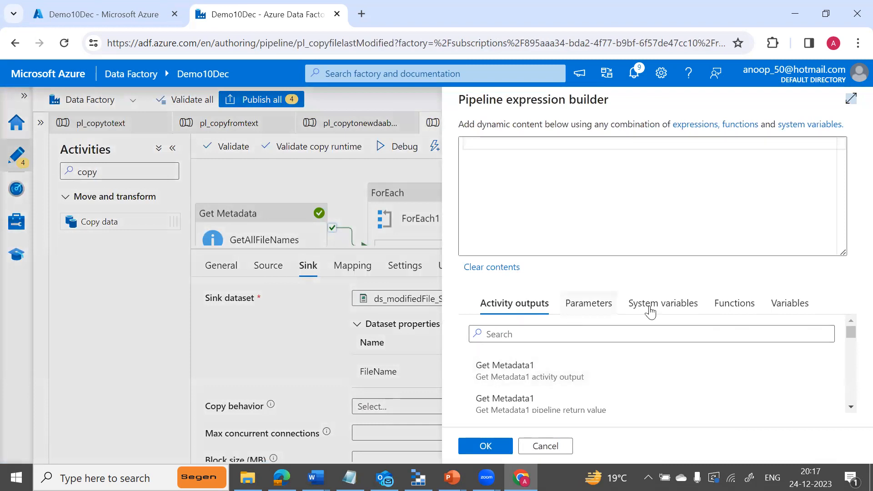
{"action": "left_click", "coordinate": [780, 308]}
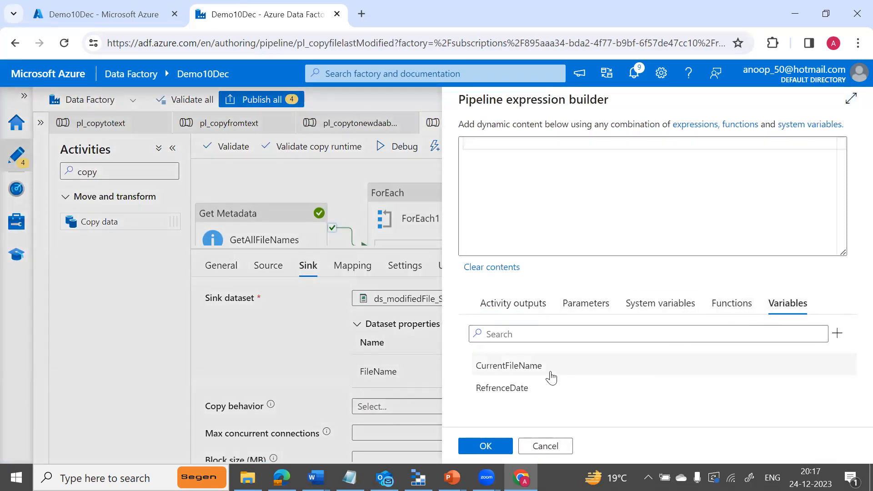
{"action": "left_click", "coordinate": [536, 373]}
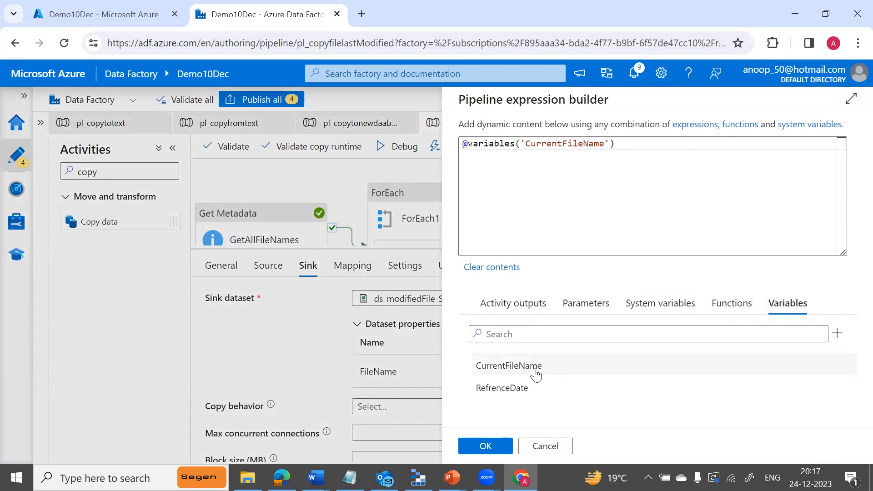
{"action": "left_click", "coordinate": [486, 445]}
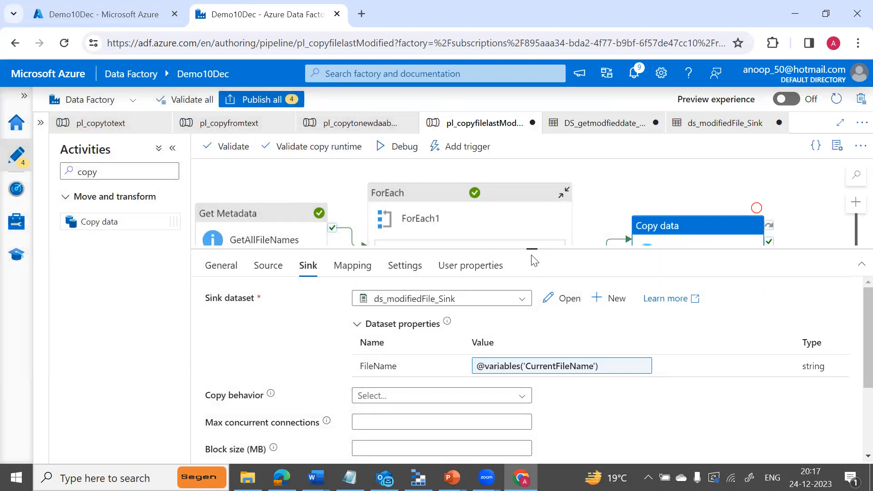
{"action": "left_click_drag", "start_coordinate": [531, 248], "coordinate": [536, 343]}
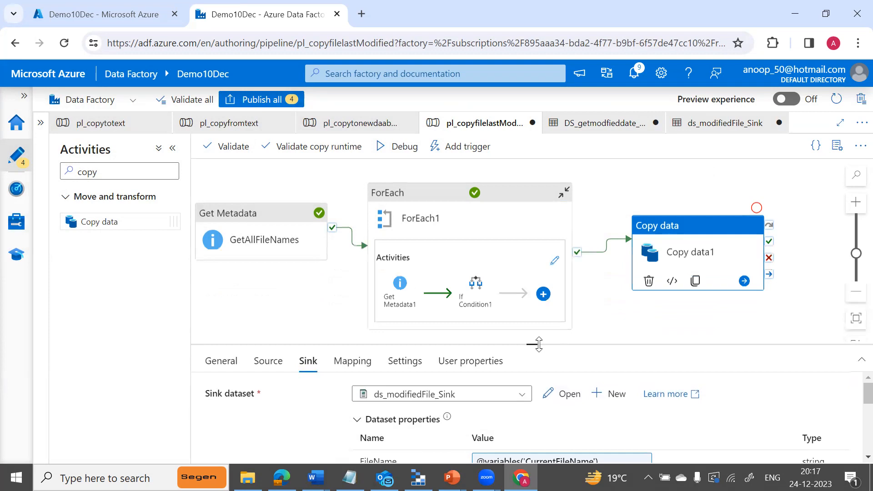
Debug-run pl_copyfilelastModified and refresh until Copy data1 and all 11 activities show Succeeded.
{"action": "left_click", "coordinate": [385, 153]}
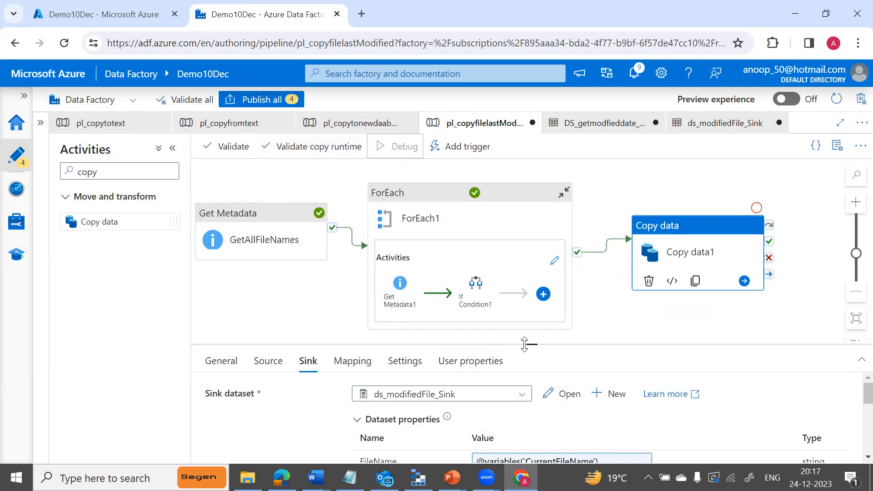
{"action": "left_click_drag", "start_coordinate": [530, 344], "coordinate": [534, 224]}
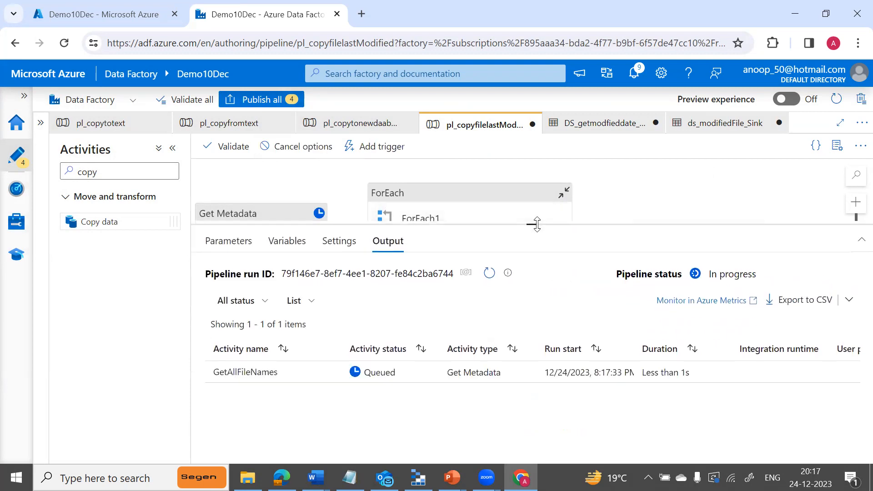
{"action": "left_click", "coordinate": [490, 275]}
{"action": "left_click", "coordinate": [490, 274]}
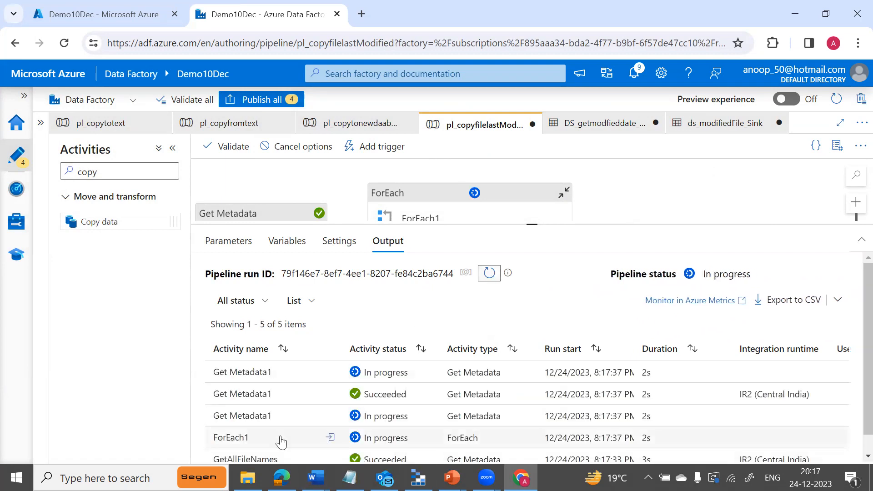
{"action": "left_click", "coordinate": [490, 274]}
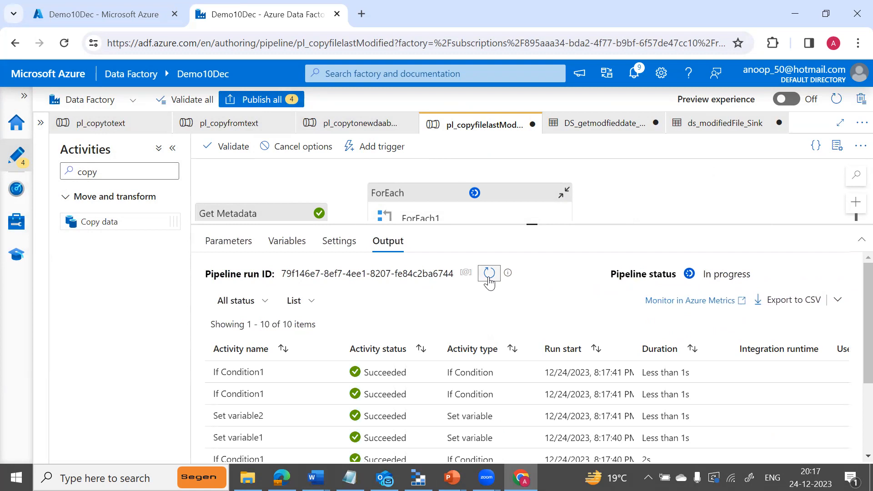
{"action": "left_click", "coordinate": [490, 274]}
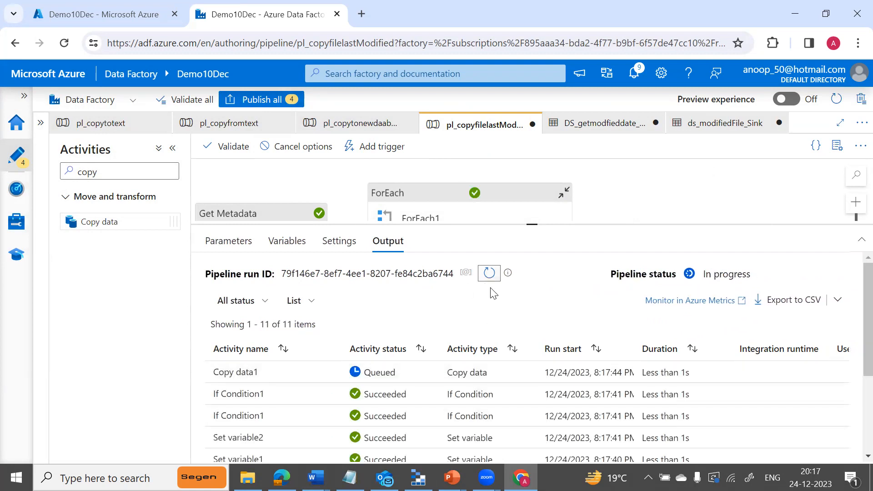
{"action": "left_click", "coordinate": [490, 275]}
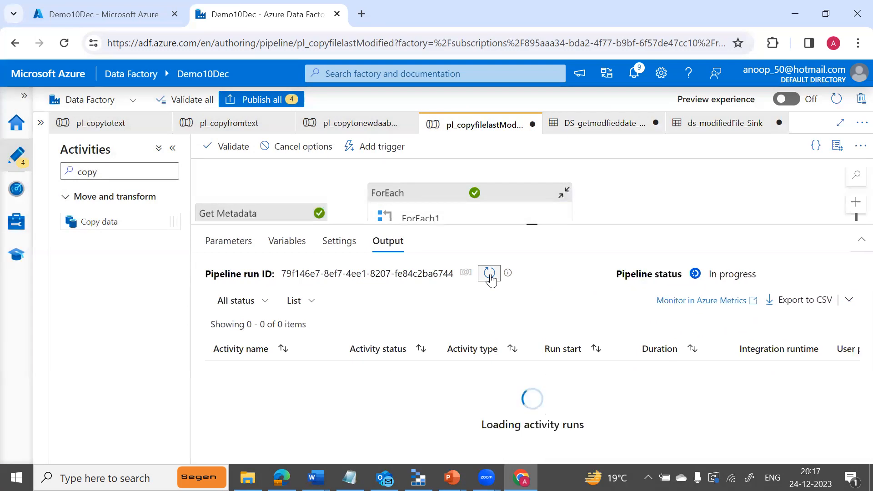
{"action": "left_click", "coordinate": [489, 274]}
{"action": "left_click", "coordinate": [490, 274]}
{"action": "left_click", "coordinate": [489, 274]}
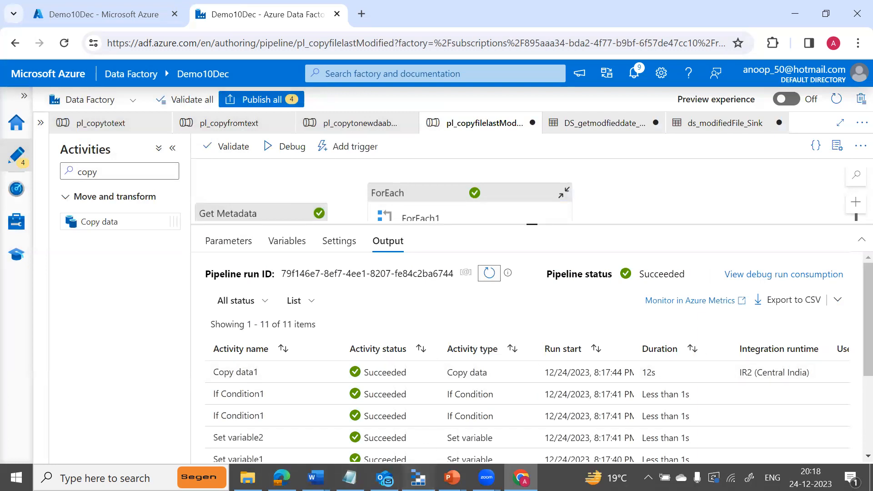
{"action": "left_click", "coordinate": [418, 478]}
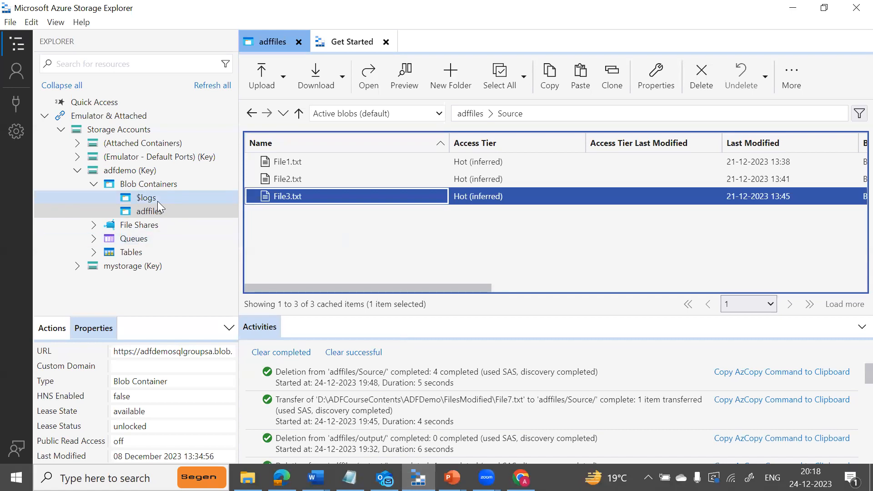
{"action": "left_click", "coordinate": [151, 210]}
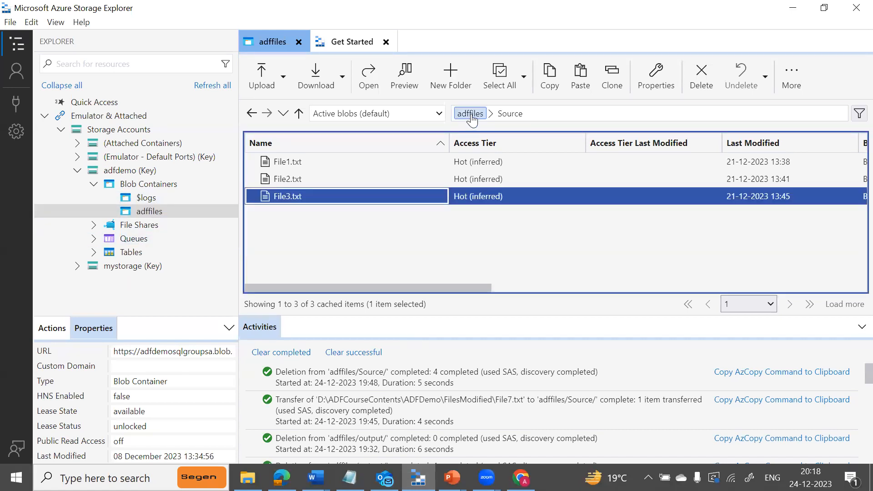
{"action": "left_click", "coordinate": [470, 113]}
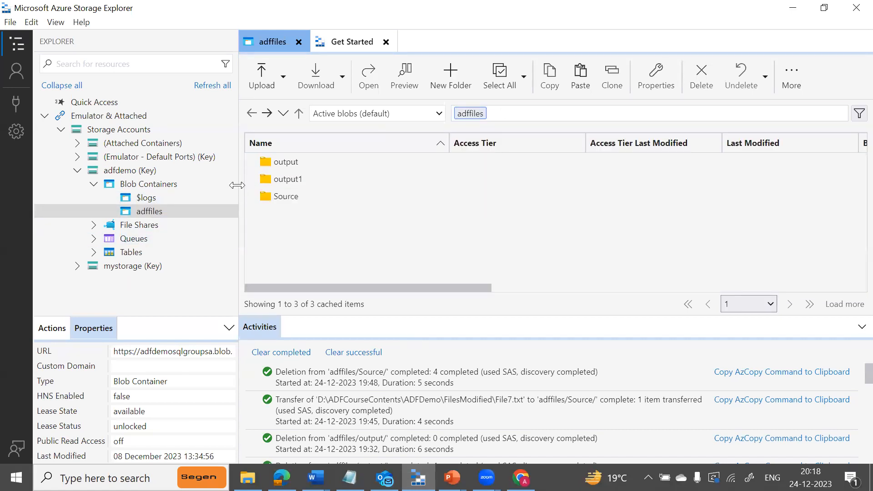
{"action": "double_click", "coordinate": [272, 168]}
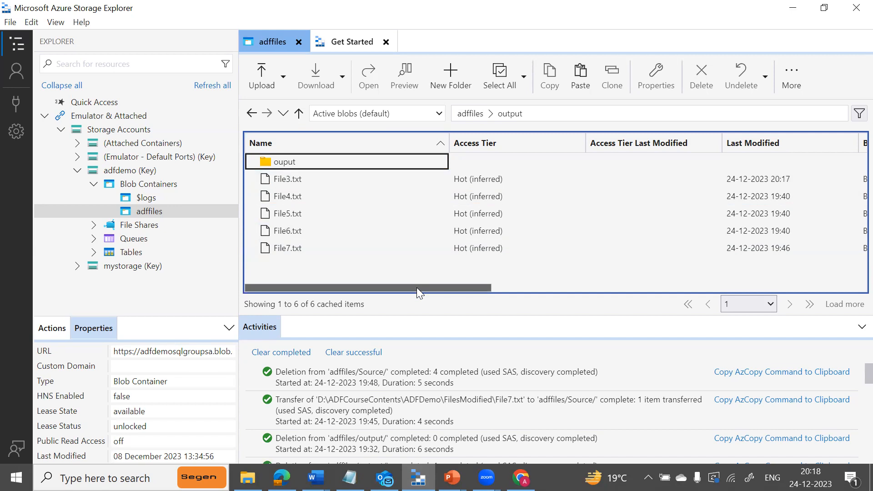
{"action": "left_click_drag", "start_coordinate": [469, 287], "coordinate": [552, 285]}
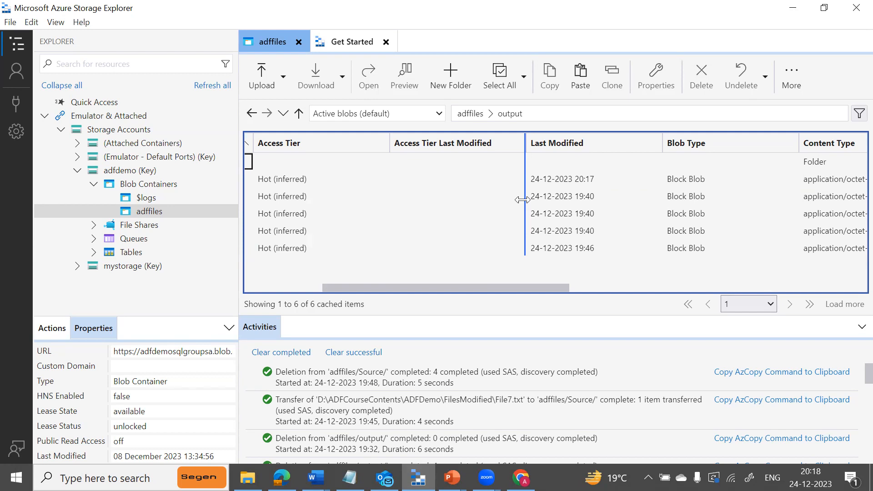
{"action": "left_click", "coordinate": [448, 69]}
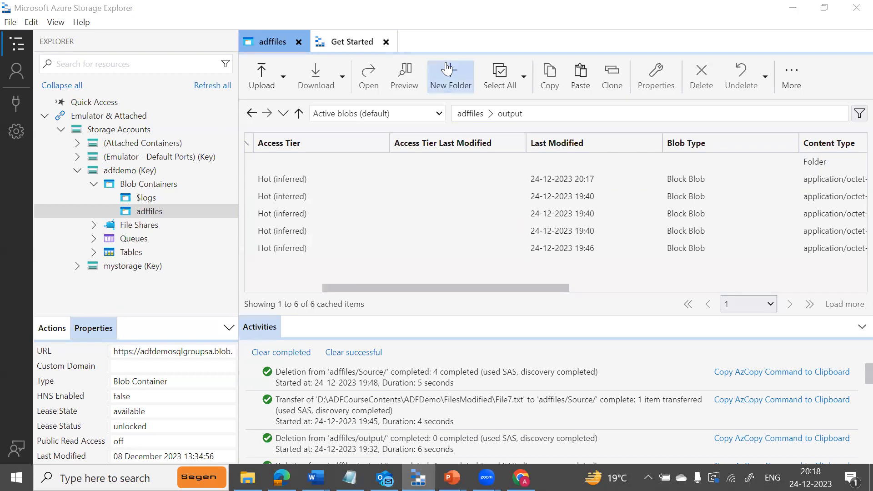